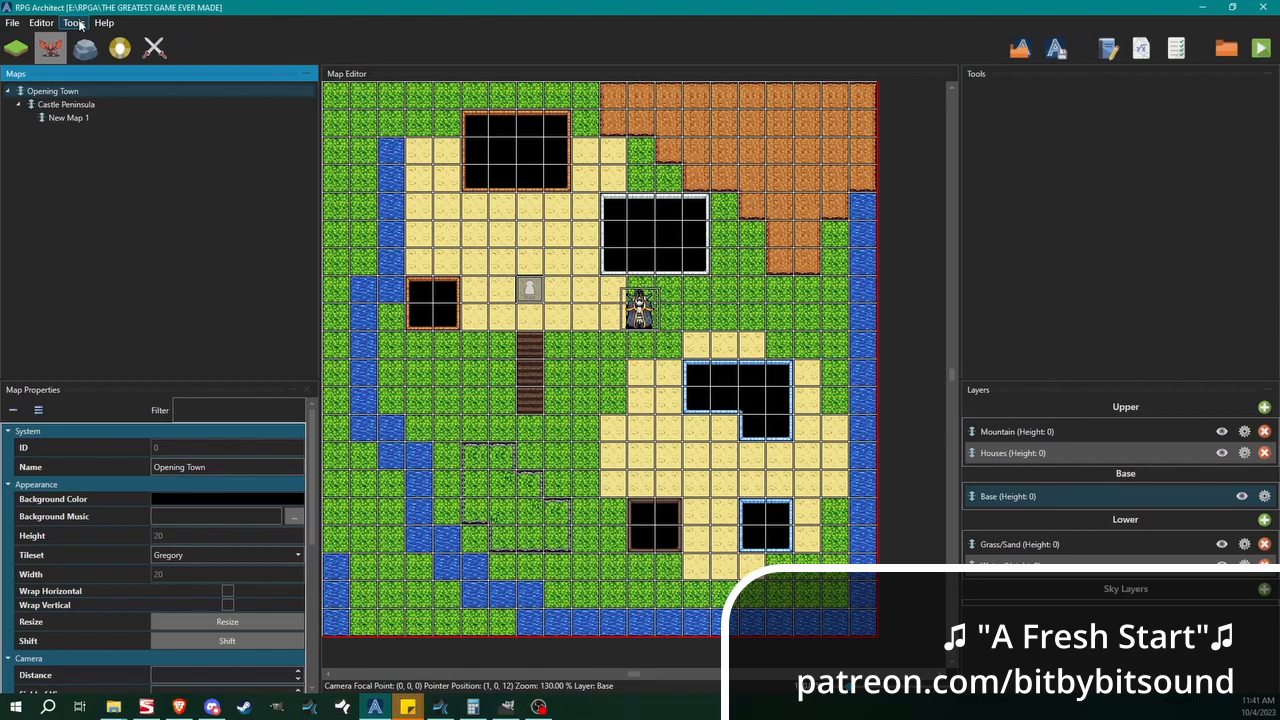
Open the project database, maximize its window and show the User Interfaces section.
{"action": "left_click", "coordinate": [75, 22]}
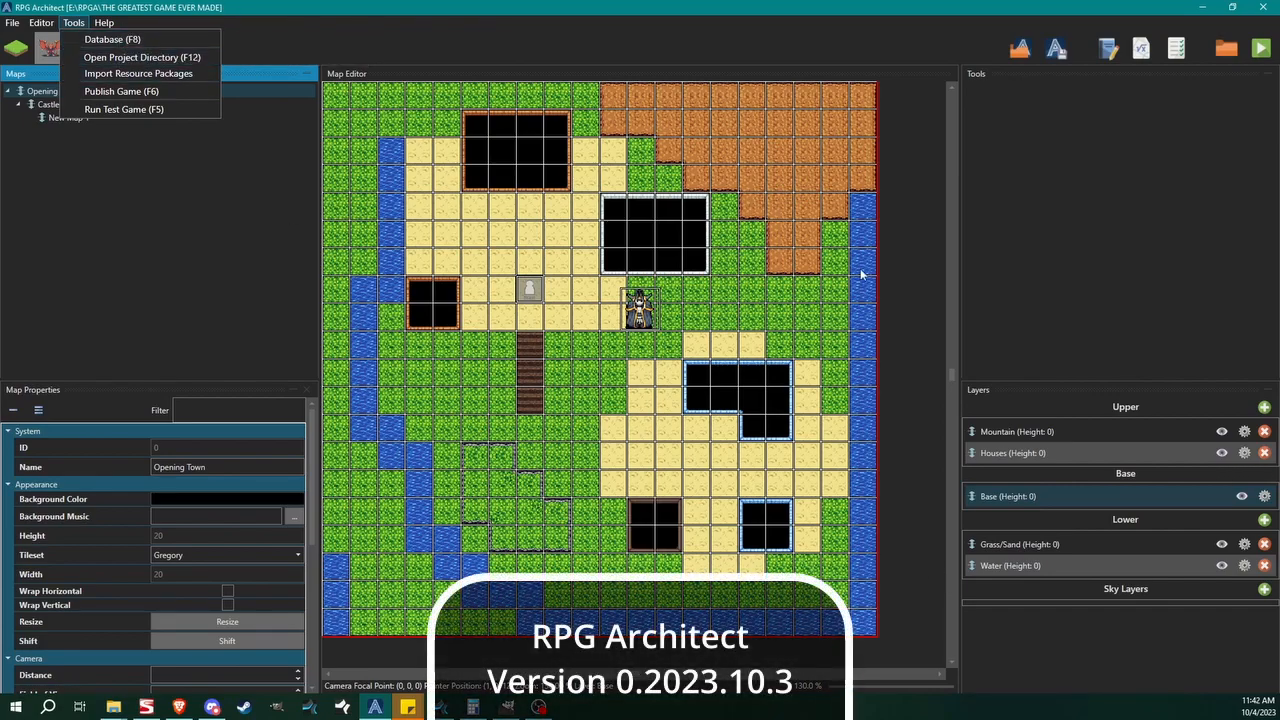
{"action": "left_click", "coordinate": [403, 40]}
{"action": "left_click", "coordinate": [74, 22]}
{"action": "left_click", "coordinate": [74, 22]}
{"action": "left_click", "coordinate": [74, 22]}
{"action": "left_click", "coordinate": [98, 39]}
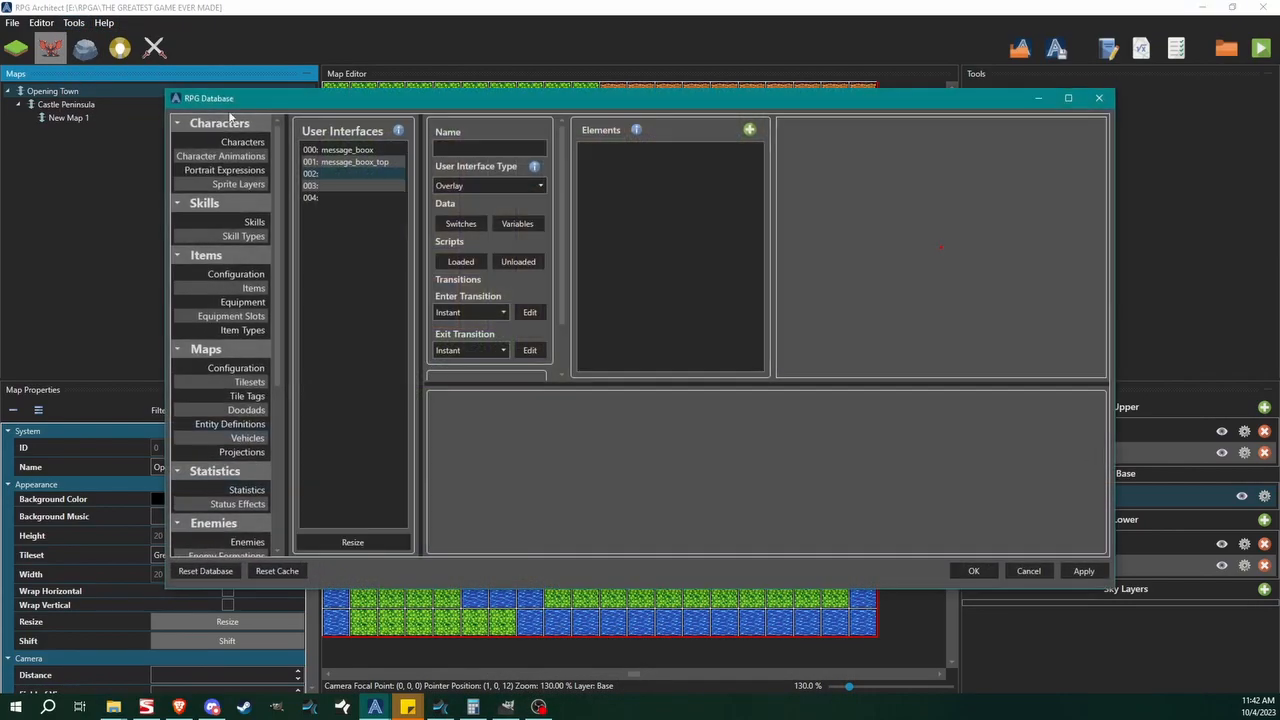
{"action": "double_click", "coordinate": [576, 100]}
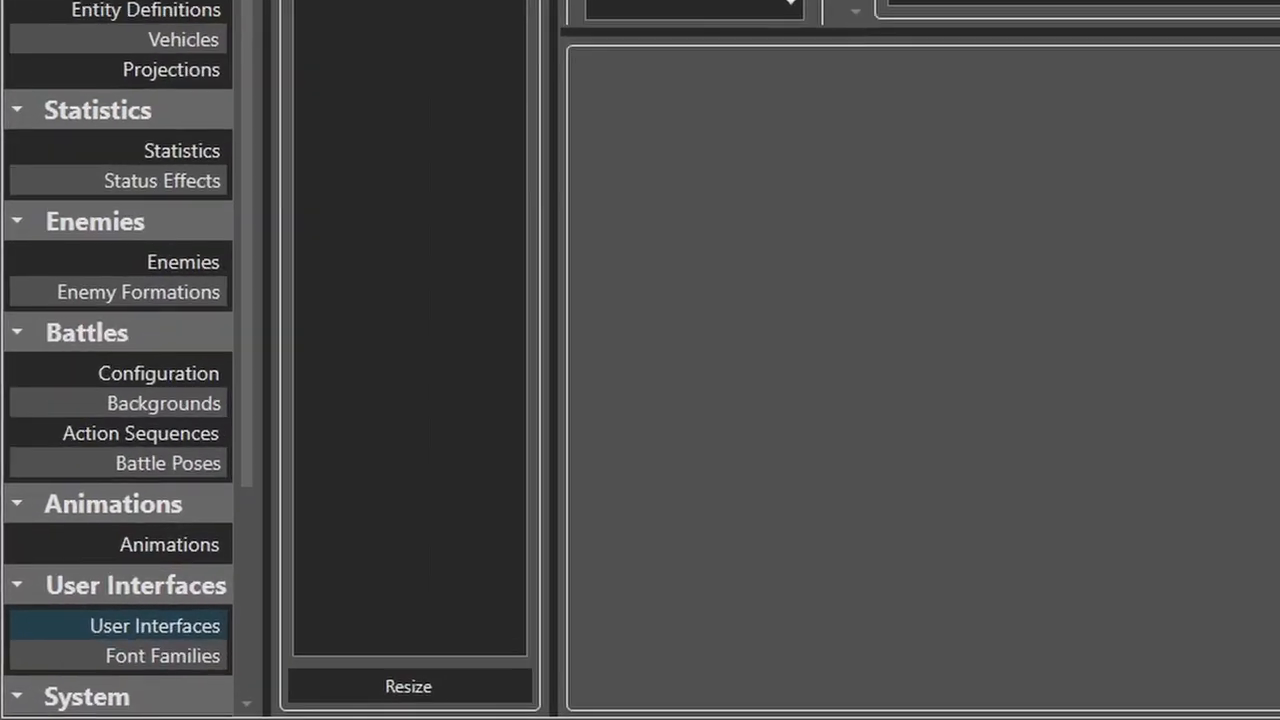
{"action": "left_click", "coordinate": [129, 630]}
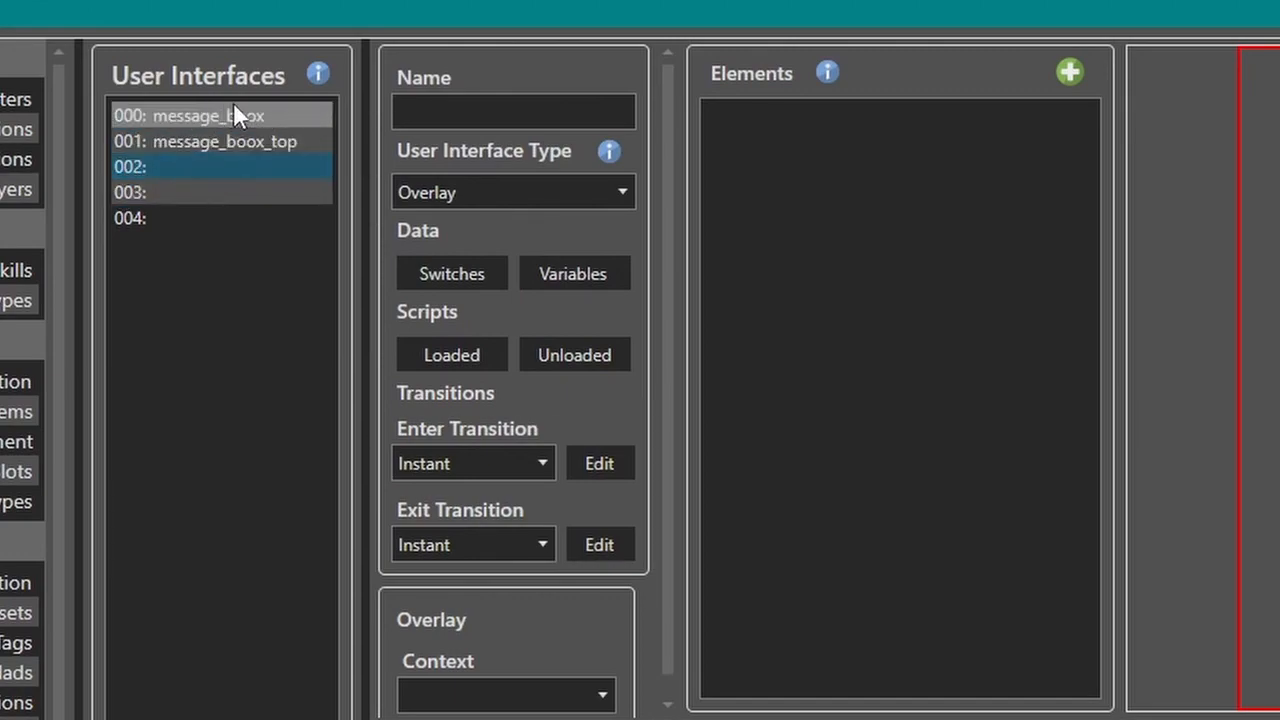
Name the empty user interface slot 002 "Men-yooo".
{"action": "left_click", "coordinate": [220, 164]}
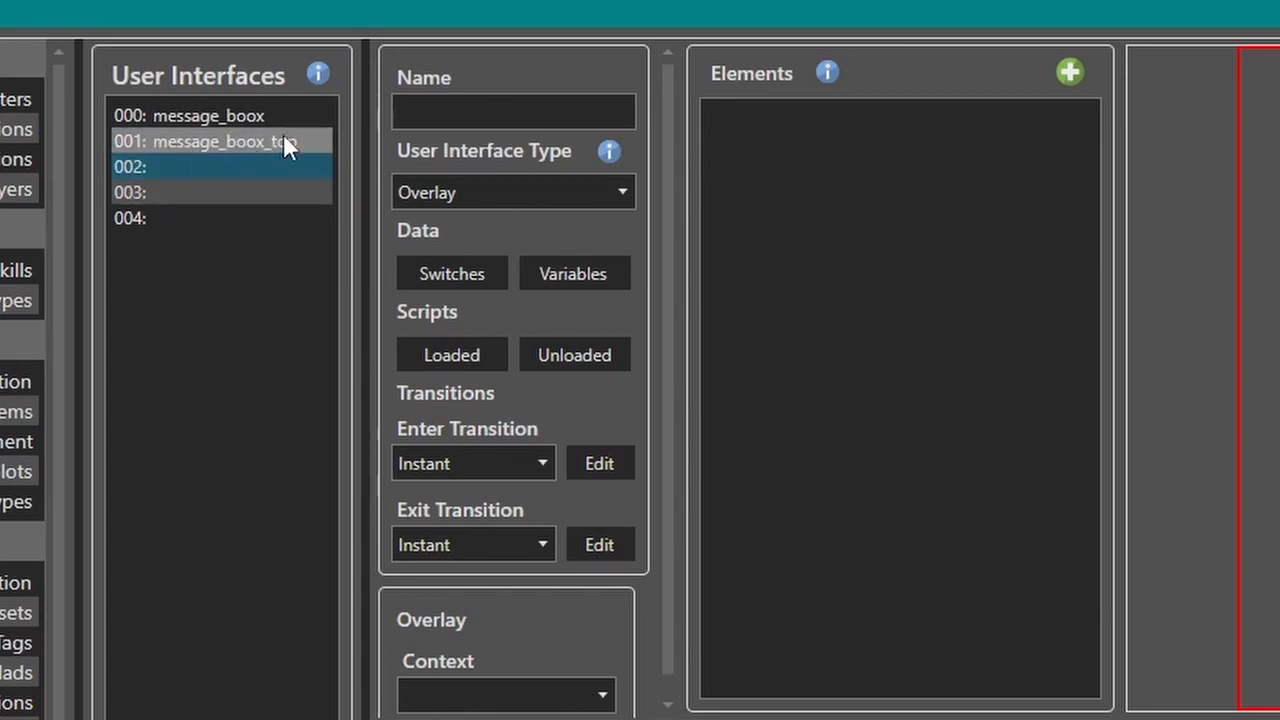
{"action": "left_click", "coordinate": [507, 115]}
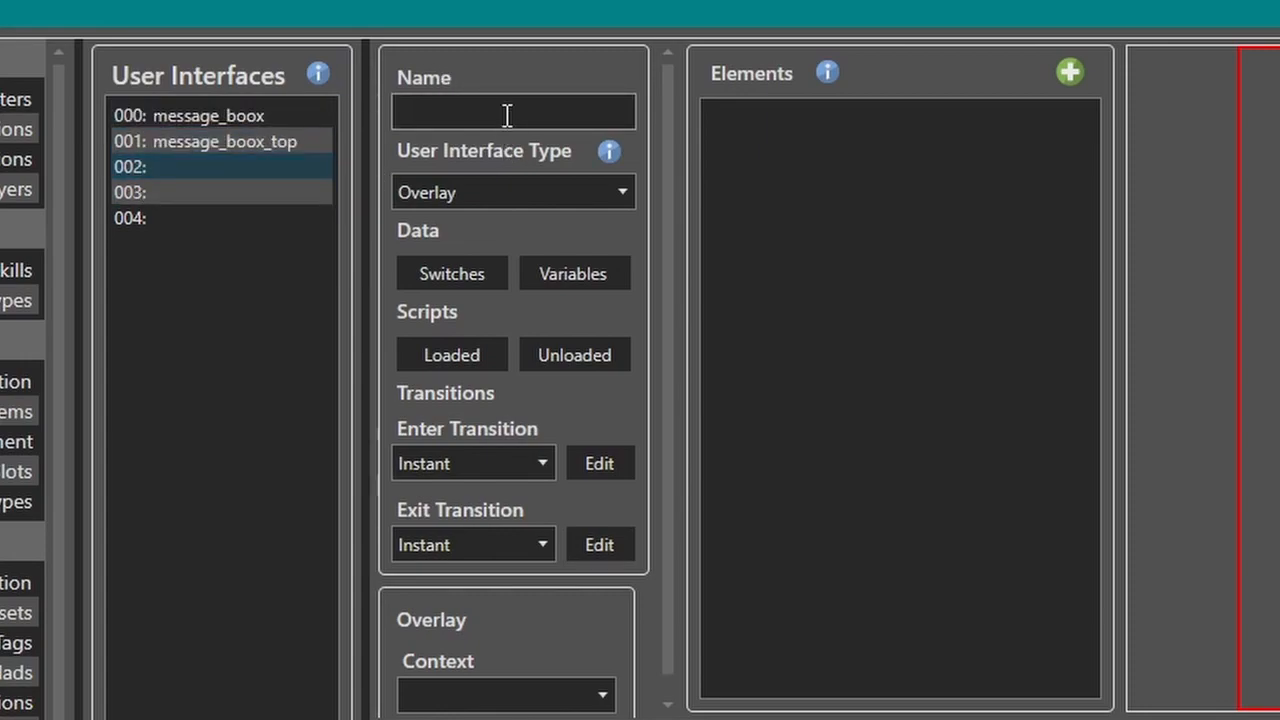
{"action": "type", "text": "Menuuuu"}
{"action": "key", "text": "BackSpace"}
{"action": "key", "text": "BackSpace"}
{"action": "key", "text": "BackSpace"}
{"action": "key", "text": "BackSpace"}
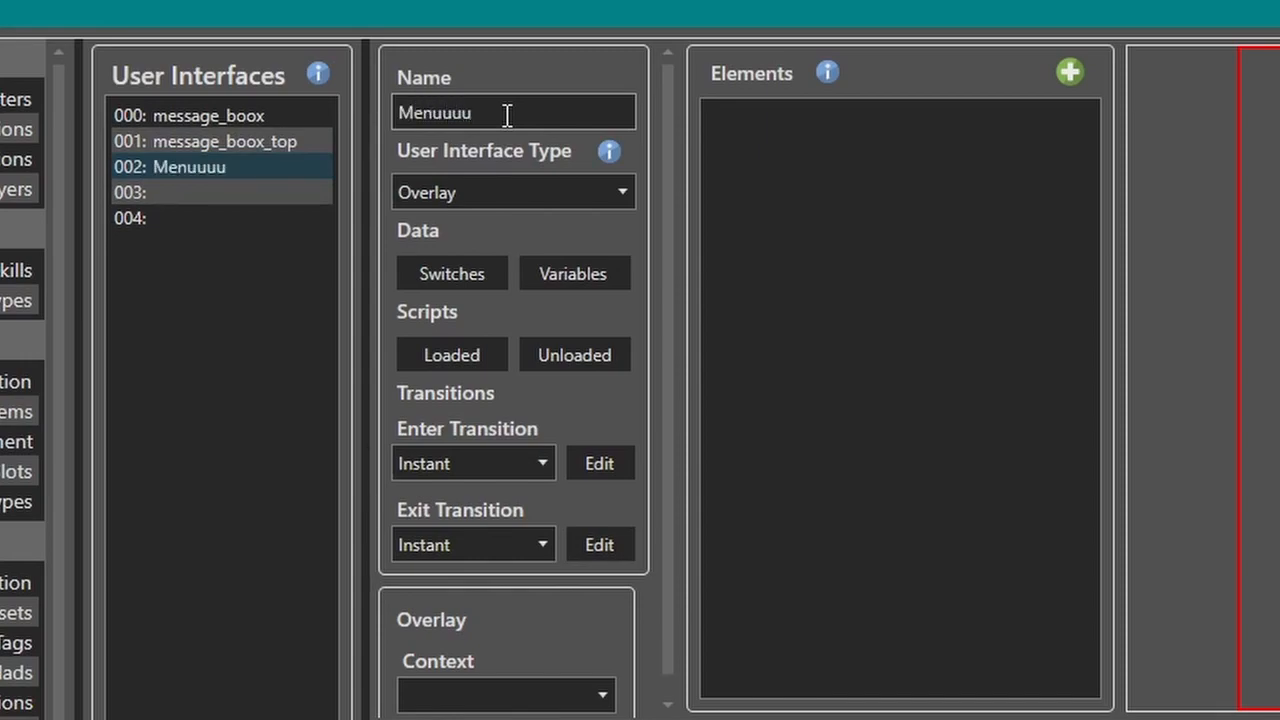
{"action": "type", "text": "-yooo"}
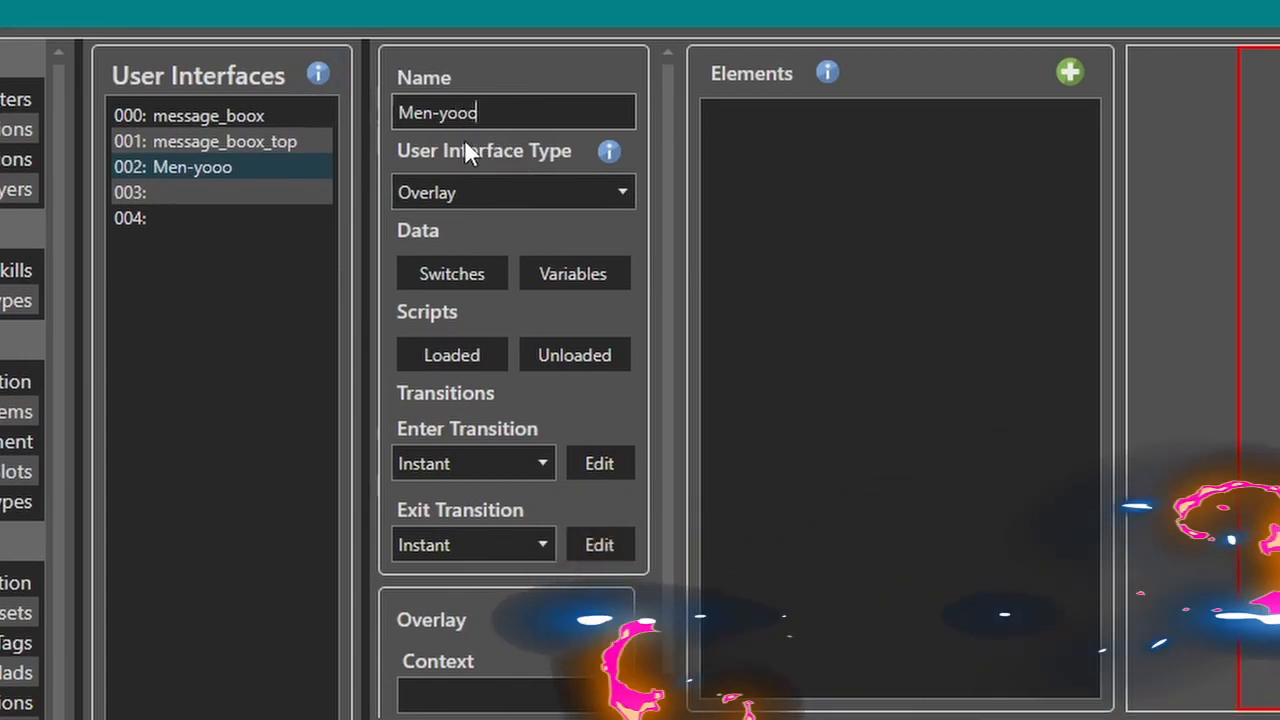
Set the user interface type of Men-yooo to Menu and review its menu options.
{"action": "left_click", "coordinate": [512, 197]}
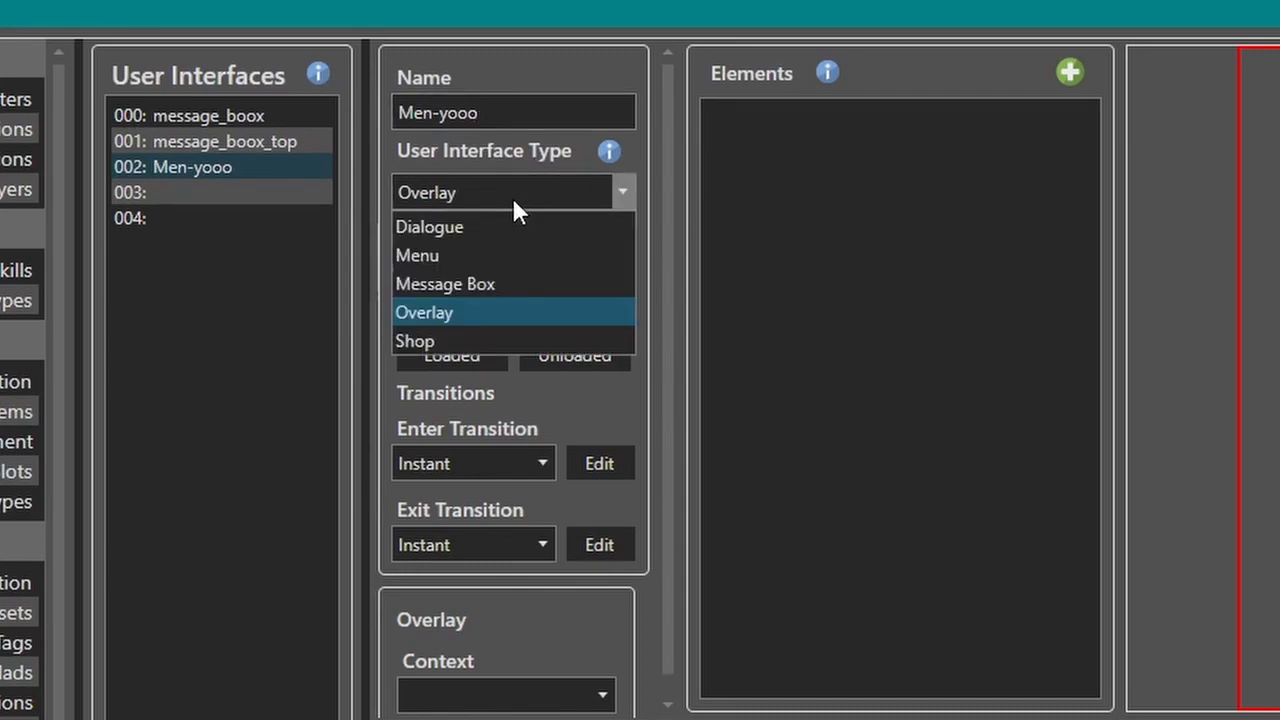
{"action": "left_click", "coordinate": [434, 262]}
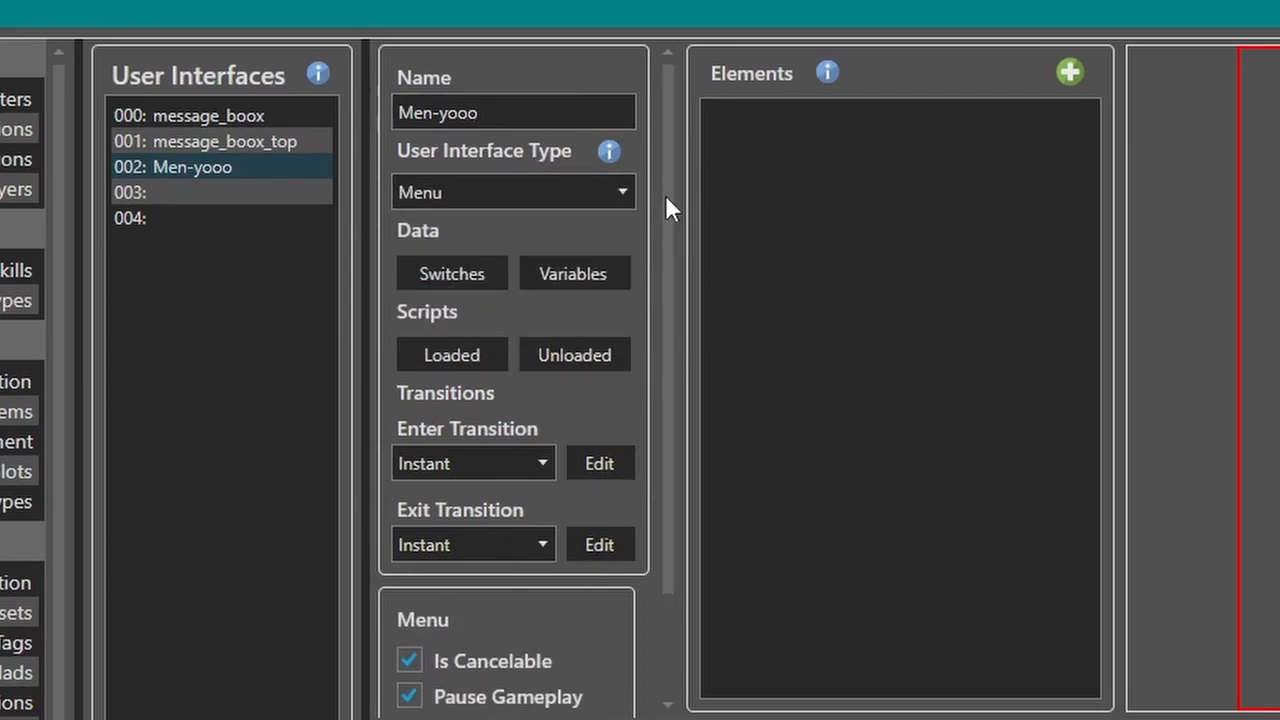
{"action": "left_click_drag", "start_coordinate": [665, 228], "coordinate": [663, 314]}
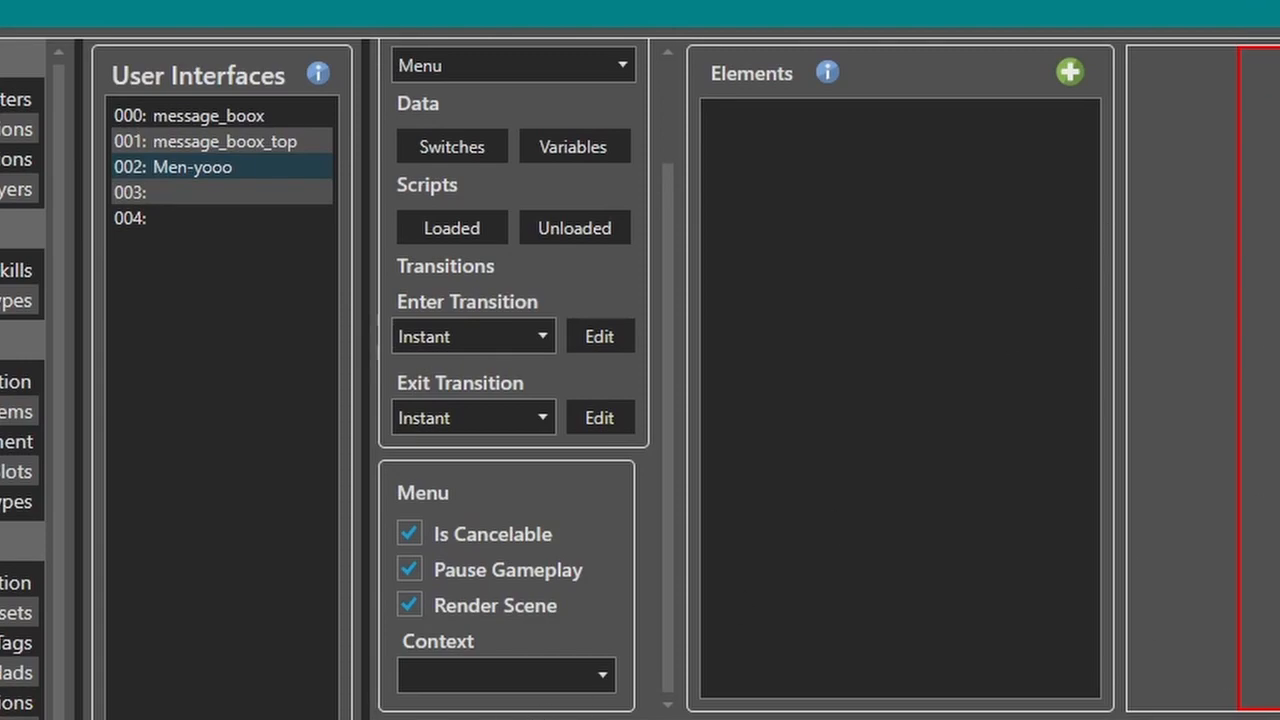
{"action": "left_click", "coordinate": [409, 606]}
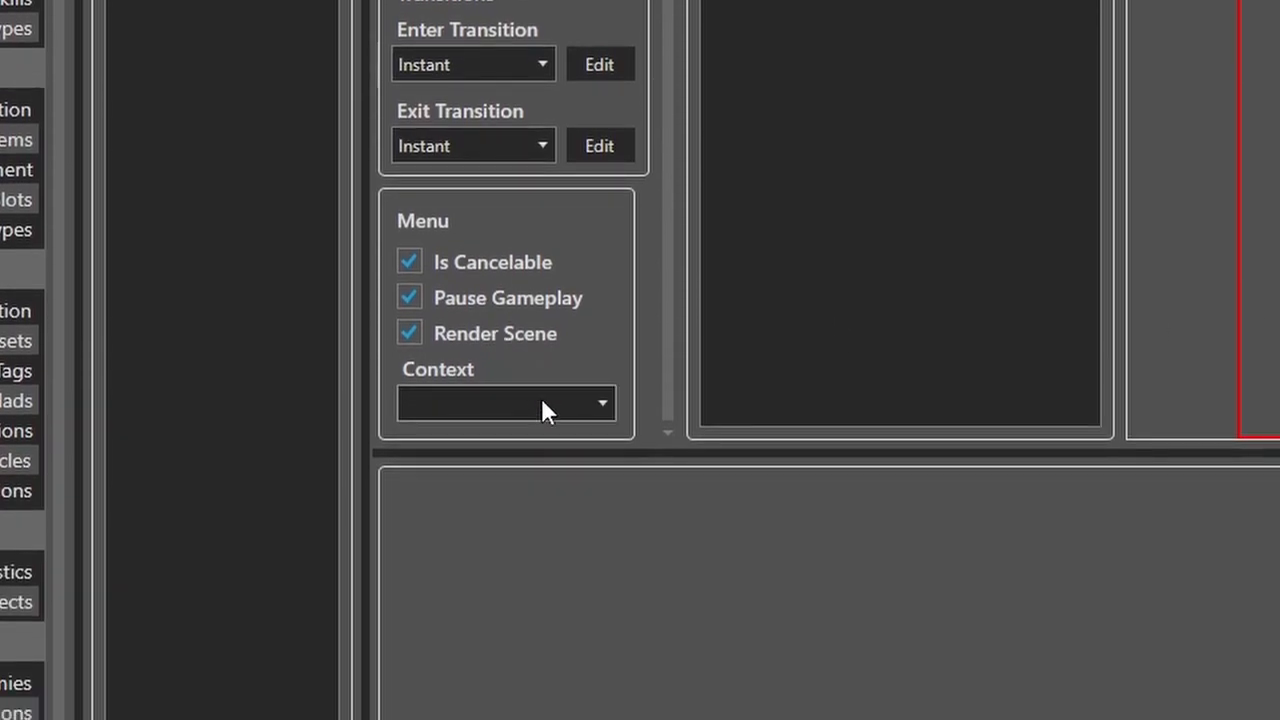
{"action": "left_click", "coordinate": [541, 674]}
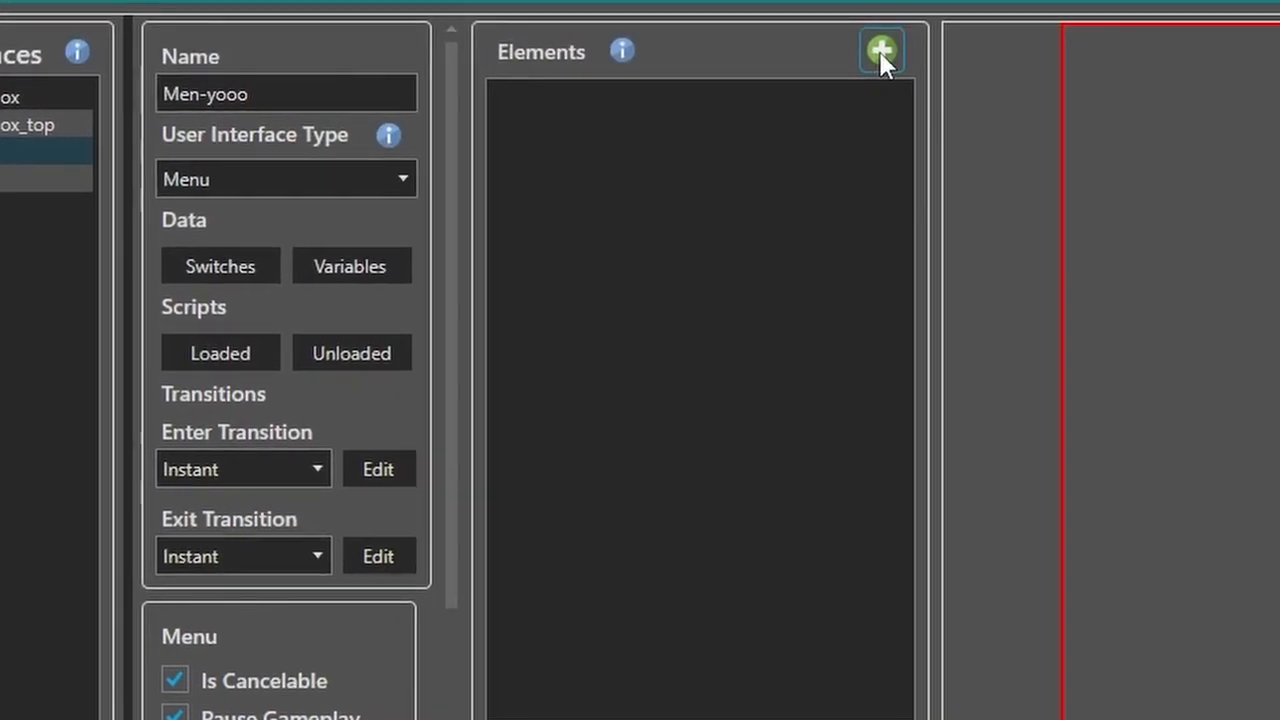
Add a Pane element to the Men-yooo interface and name it "Menu Items Pane".
{"action": "left_click", "coordinate": [1069, 41]}
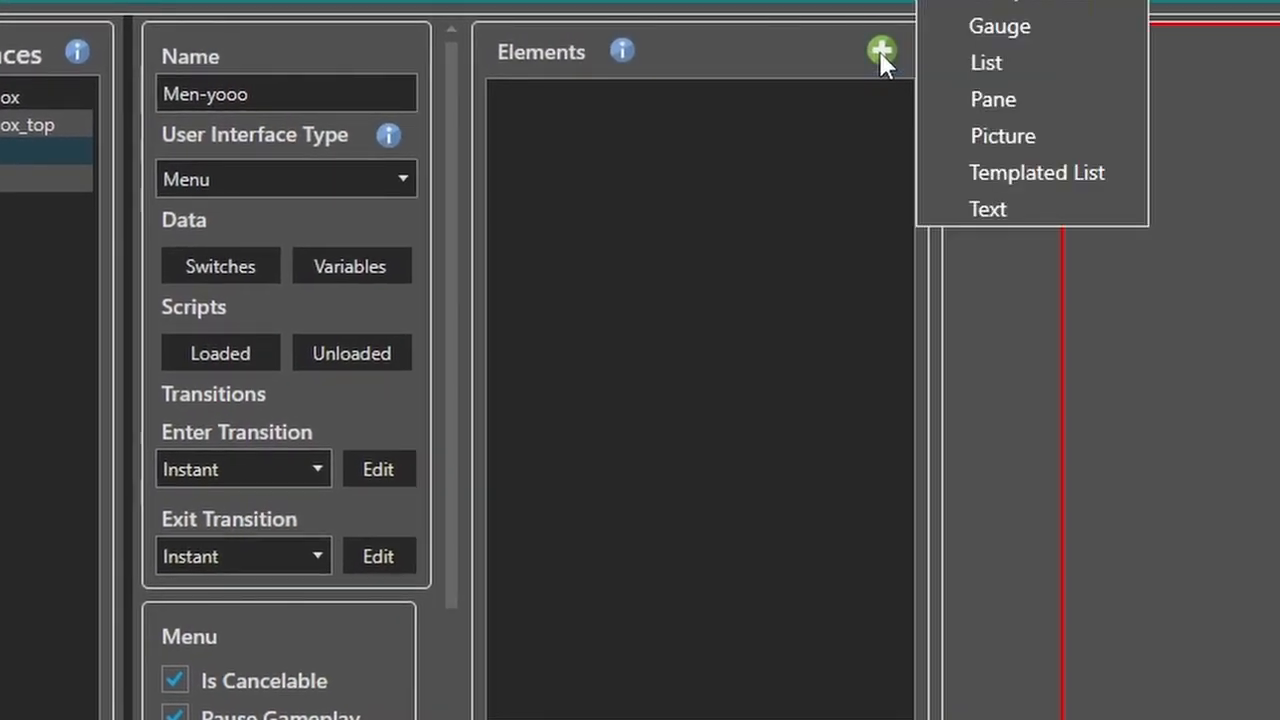
{"action": "left_click", "coordinate": [993, 112]}
{"action": "left_click", "coordinate": [603, 103]}
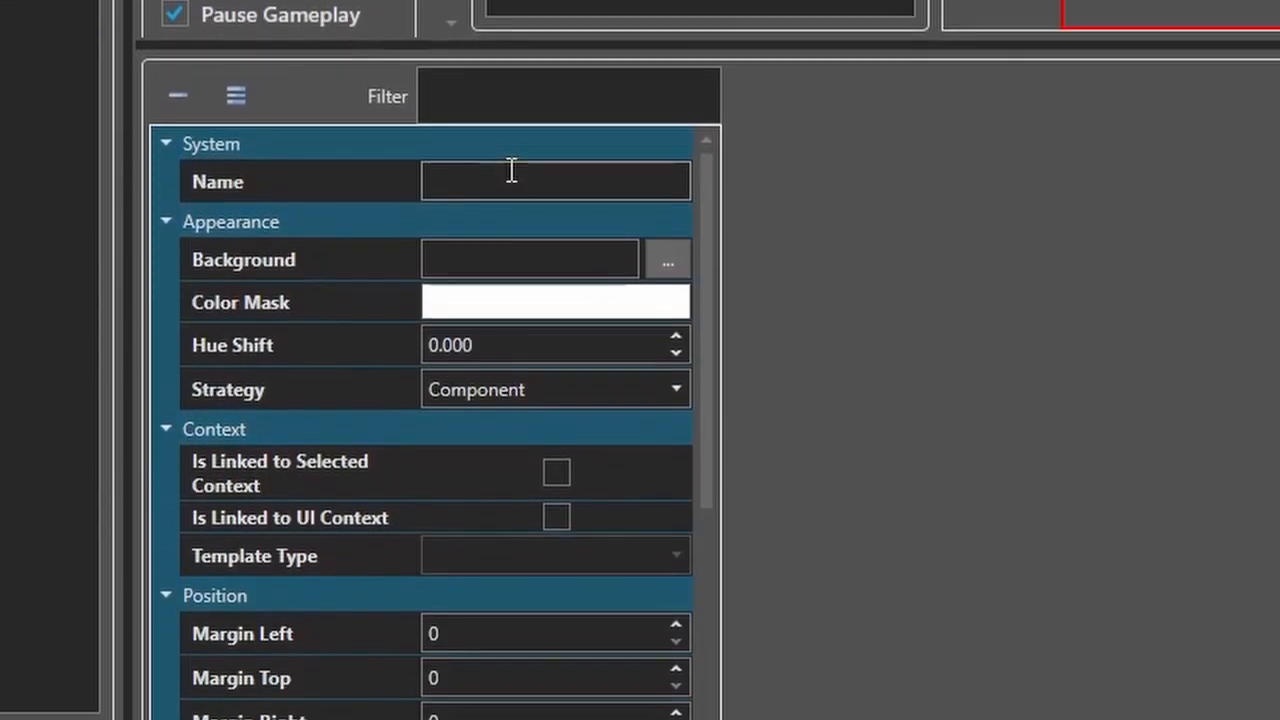
{"action": "left_click", "coordinate": [514, 529]}
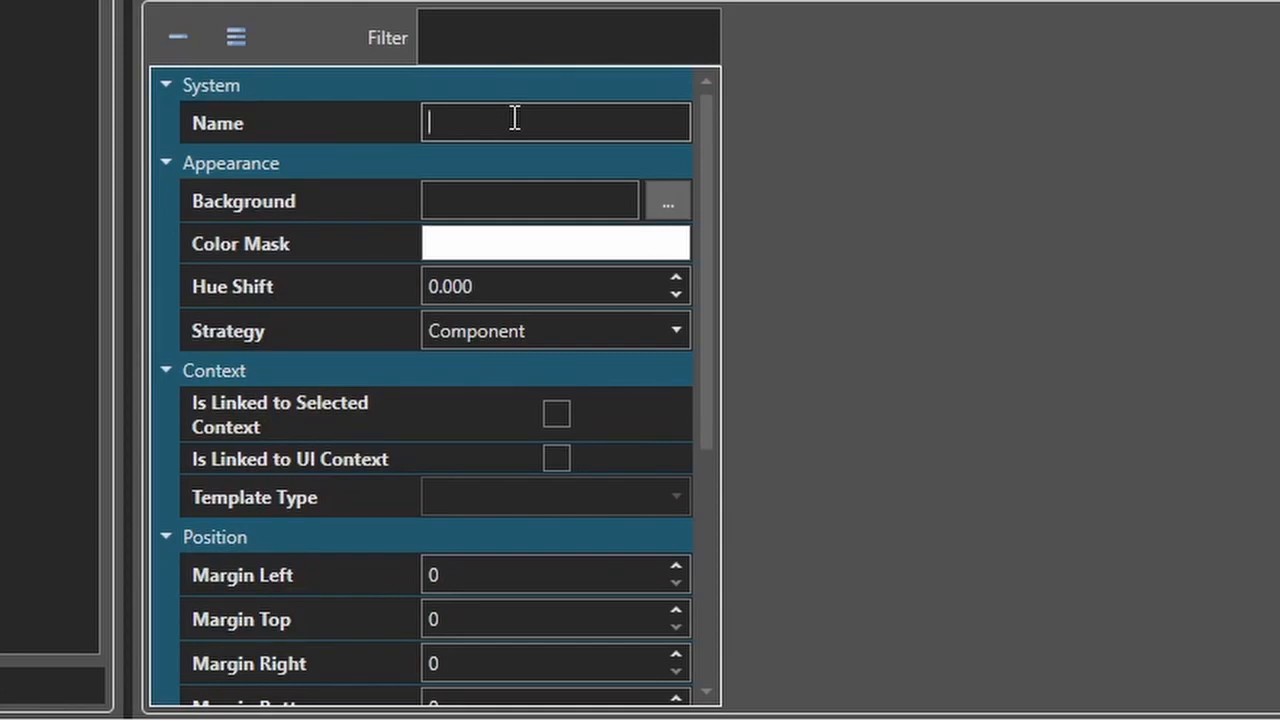
{"action": "type", "text": "Menu Items Pane"}
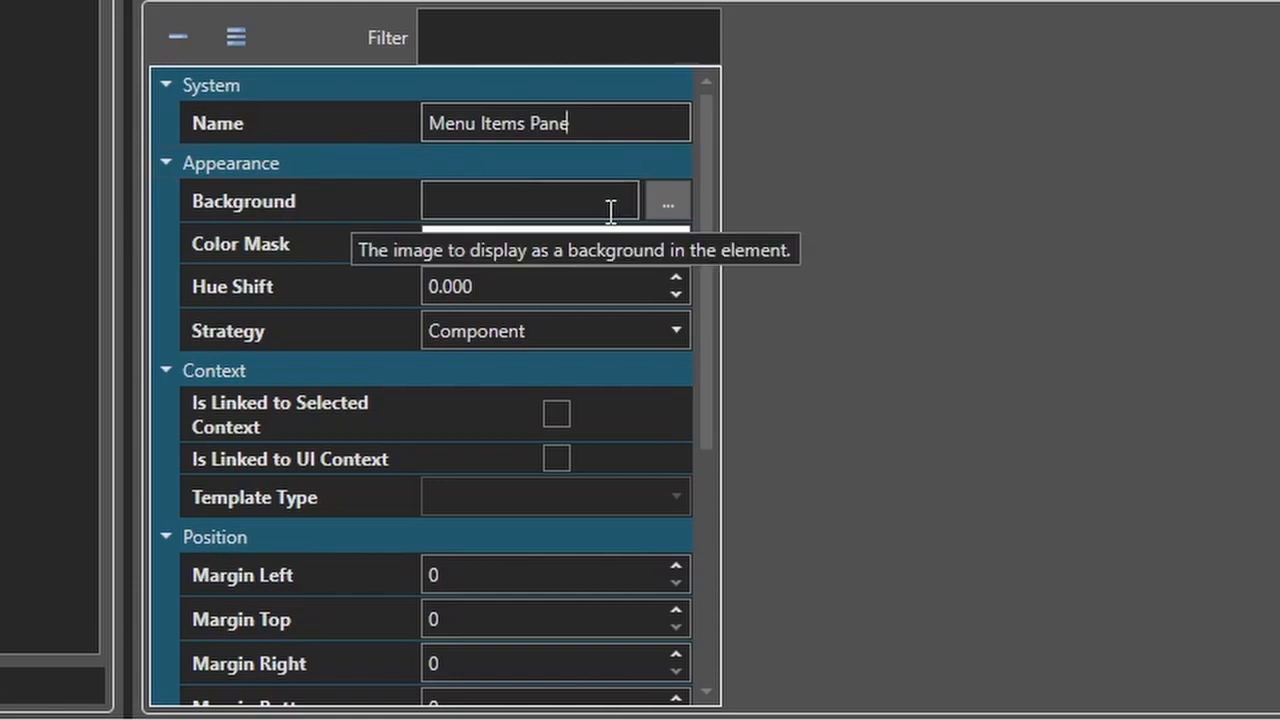
Open the picture selection for the pane's background and preview the images in UI\Saint Edwards Games\Generic UI assets.
{"action": "left_click", "coordinate": [665, 203]}
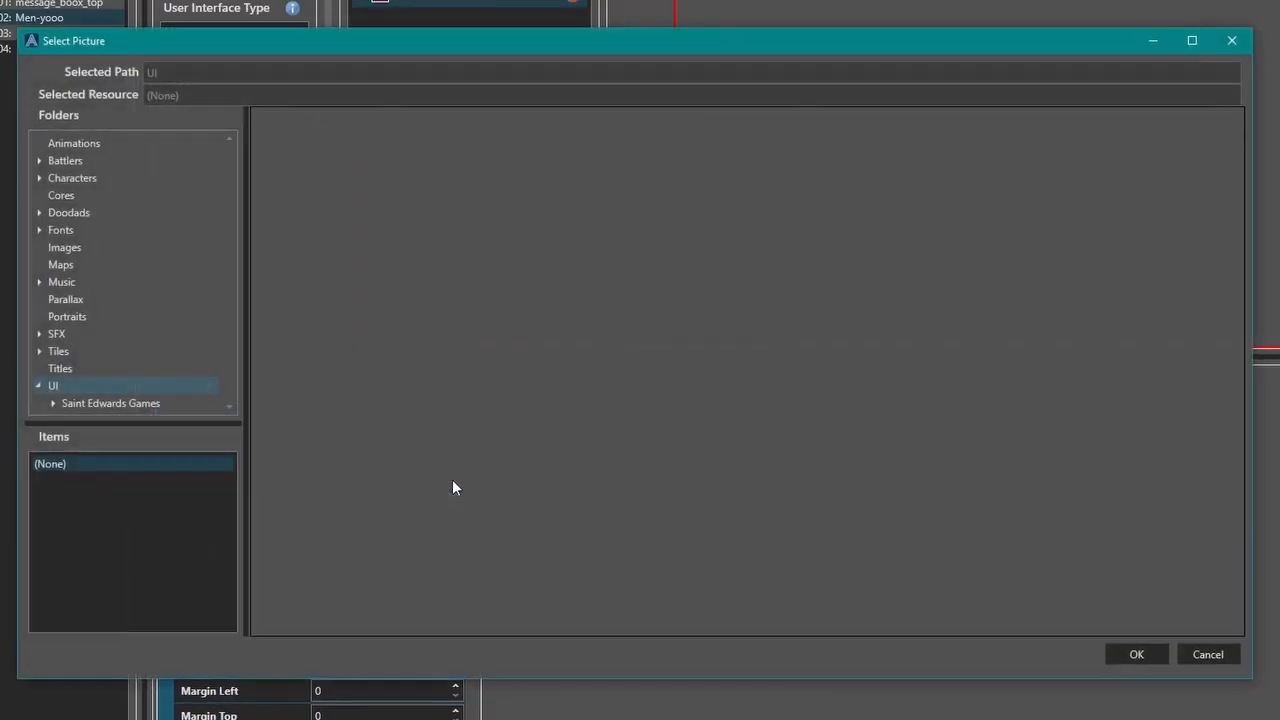
{"action": "double_click", "coordinate": [117, 402]}
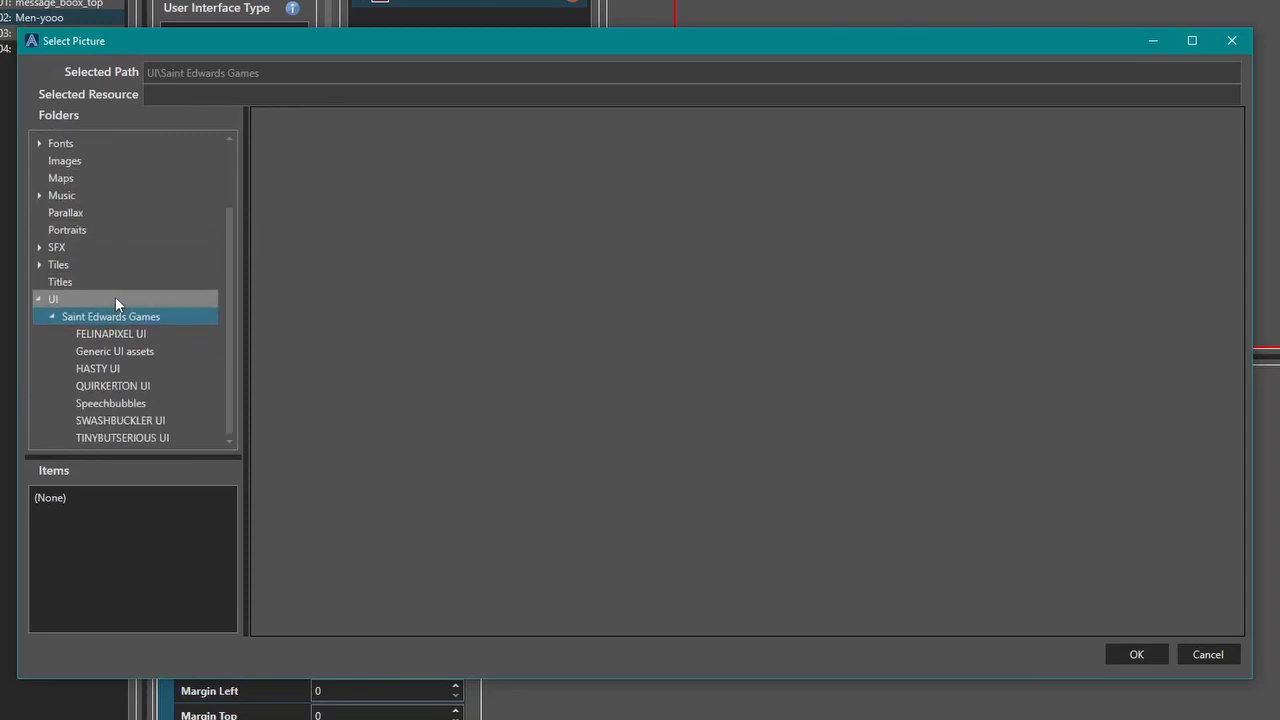
{"action": "left_click", "coordinate": [129, 355]}
{"action": "left_click", "coordinate": [64, 526]}
{"action": "left_click", "coordinate": [85, 544]}
{"action": "left_click", "coordinate": [86, 561]}
{"action": "left_click", "coordinate": [86, 545]}
{"action": "left_click", "coordinate": [87, 529]}
{"action": "left_click", "coordinate": [87, 514]}
{"action": "left_click", "coordinate": [88, 528]}
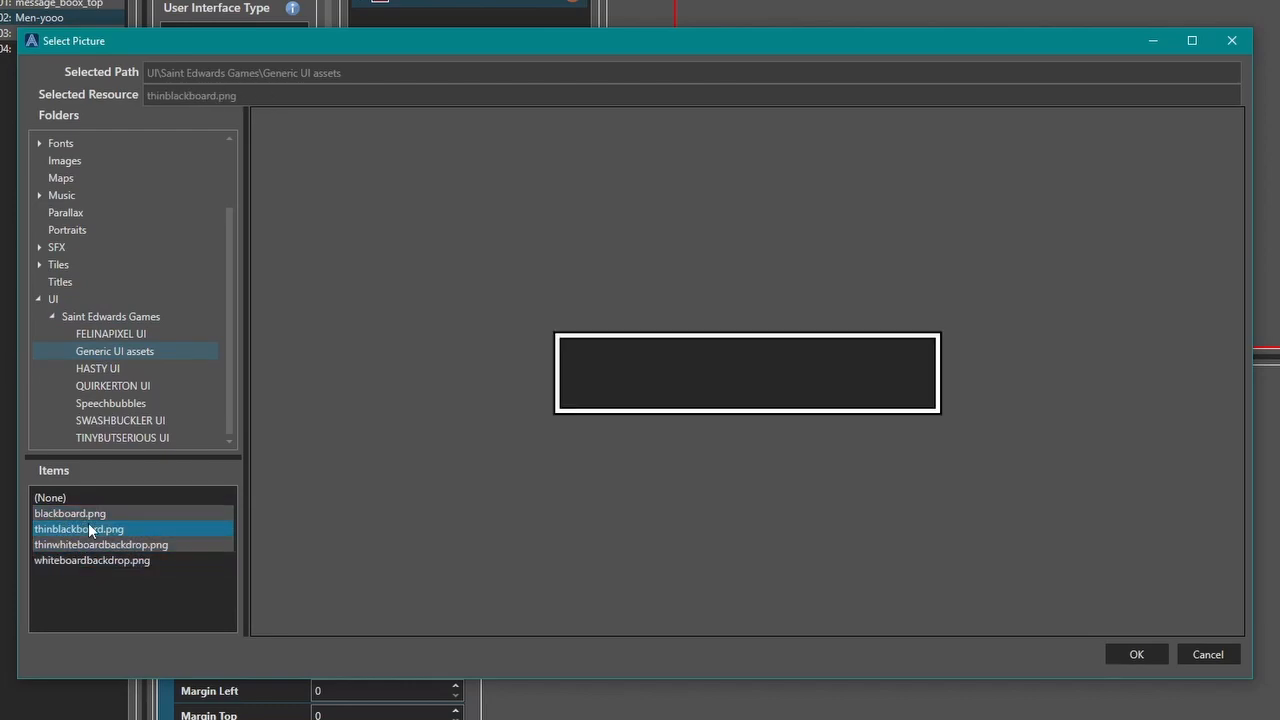
Browse the HASTY UI folder and preview several background images from the FELINAPIXEL UI folder.
{"action": "left_click", "coordinate": [106, 369]}
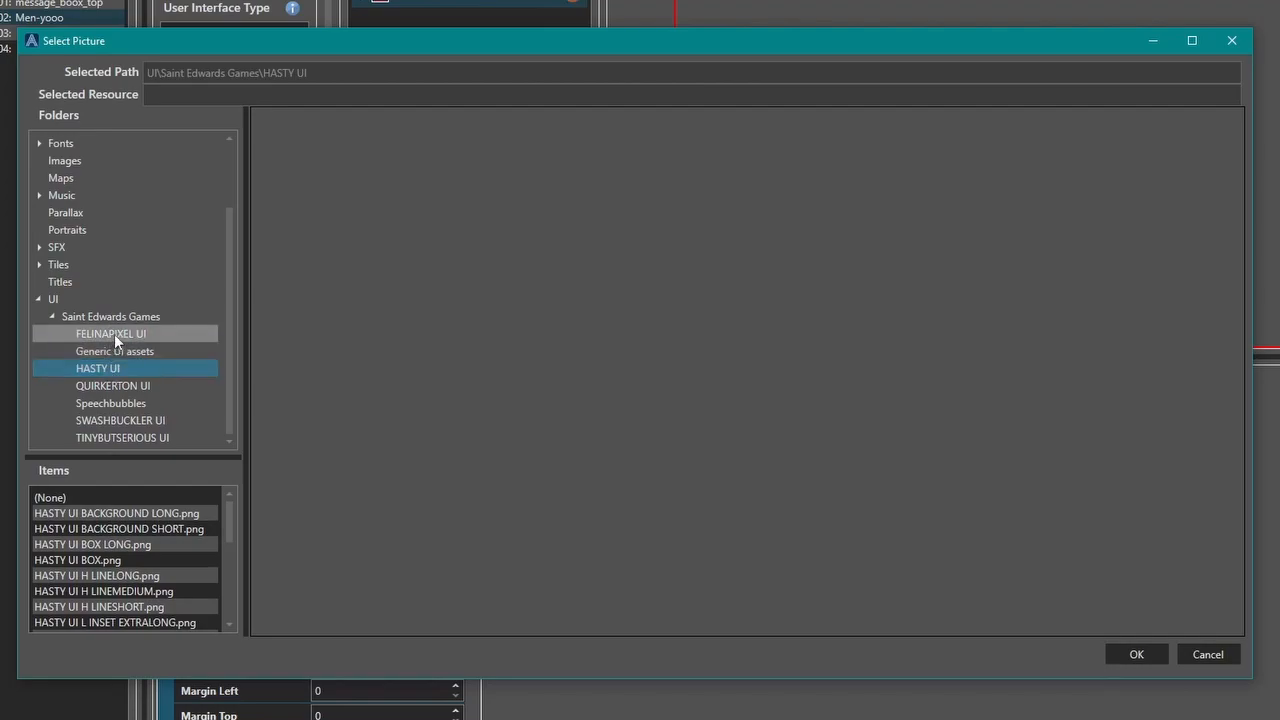
{"action": "left_click", "coordinate": [118, 333]}
{"action": "left_click", "coordinate": [111, 514]}
{"action": "left_click", "coordinate": [112, 529]}
{"action": "left_click", "coordinate": [116, 560]}
{"action": "left_click", "coordinate": [113, 607]}
Set the pane's background to thinblackboard.png from the Generic UI assets folder.
{"action": "left_click", "coordinate": [111, 351]}
{"action": "left_click", "coordinate": [104, 529]}
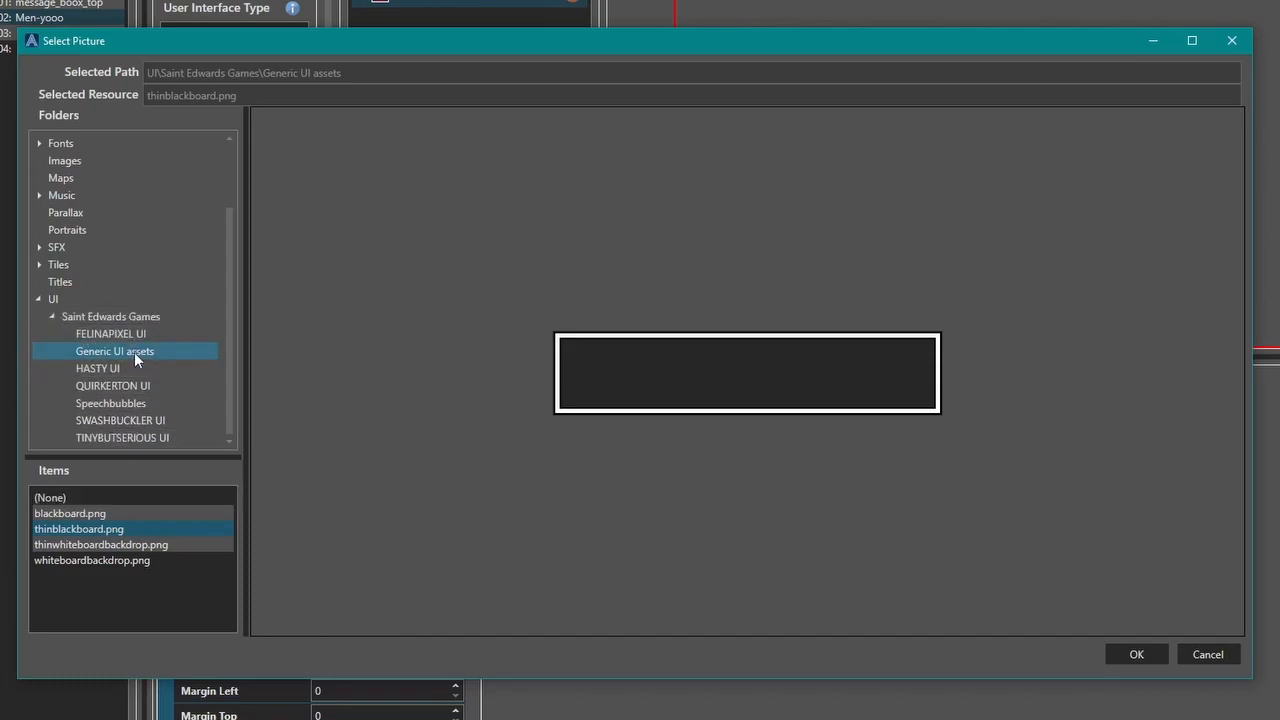
{"action": "left_click", "coordinate": [1137, 654]}
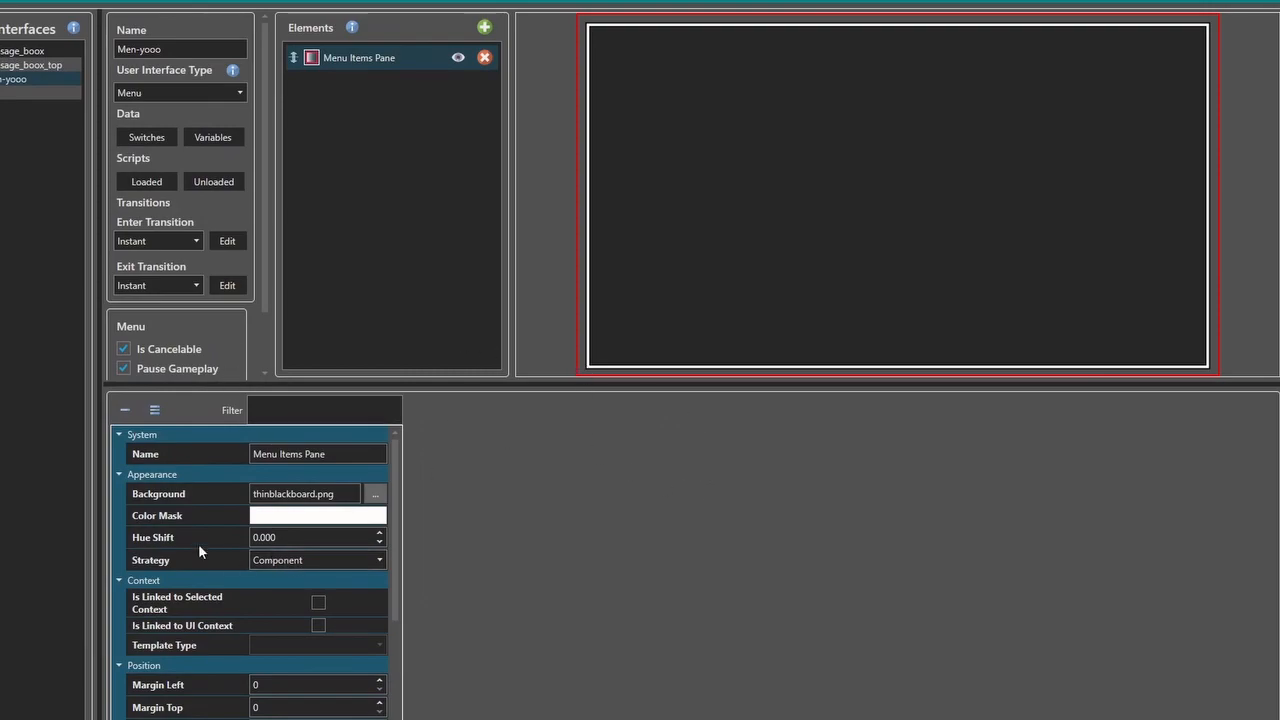
Examine the pane's Strategy options and its Appearance, Context and Position properties.
{"action": "left_click", "coordinate": [285, 562]}
{"action": "left_click", "coordinate": [285, 562]}
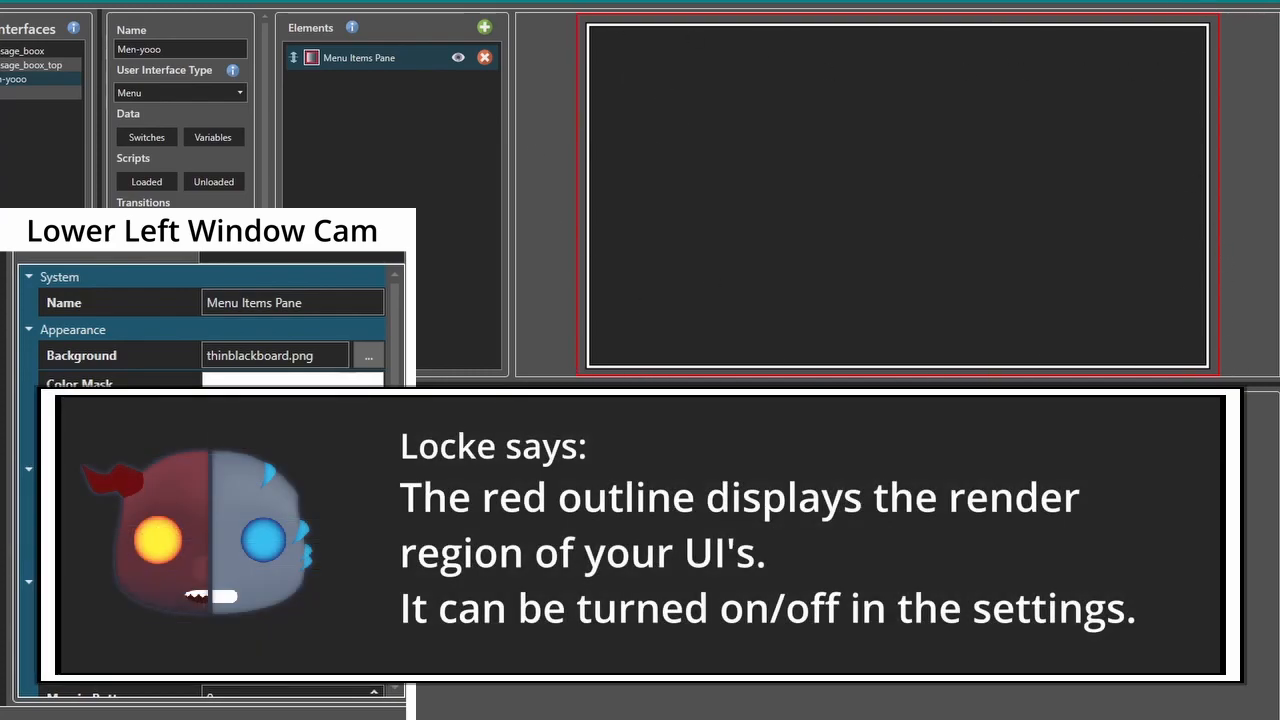
{"action": "left_click_drag", "start_coordinate": [395, 343], "coordinate": [391, 316]}
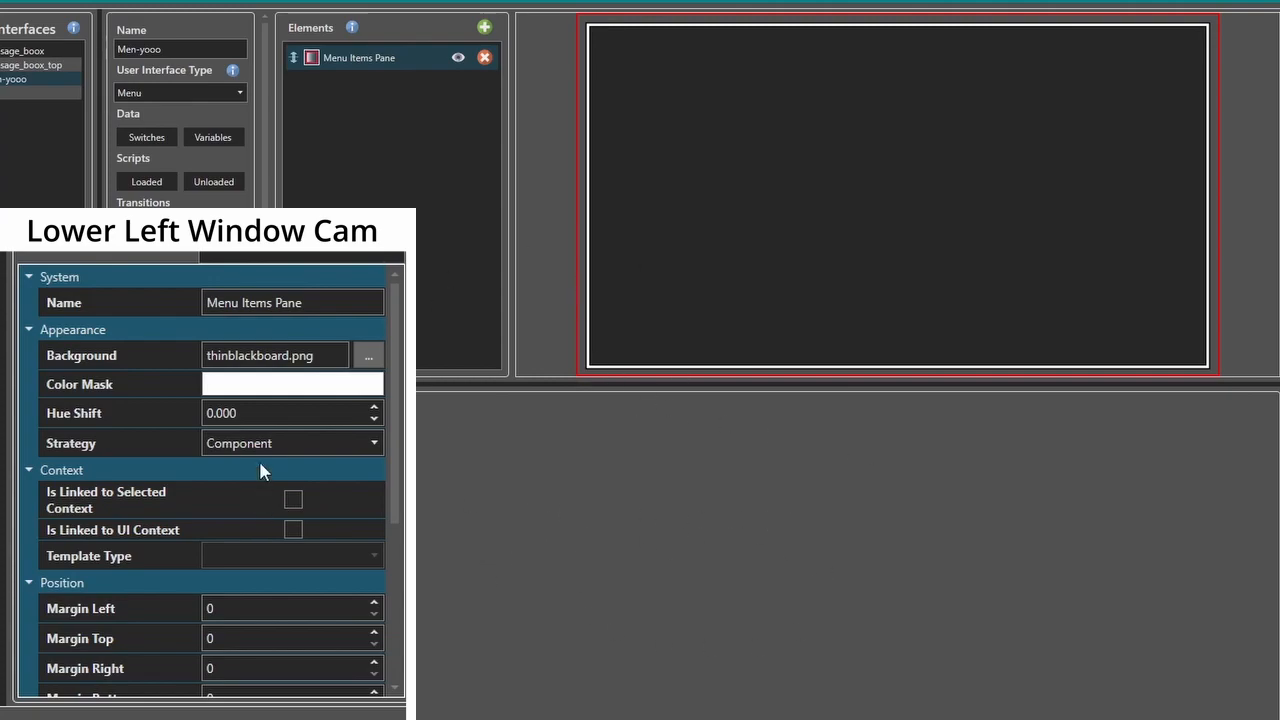
{"action": "left_click_drag", "start_coordinate": [400, 494], "coordinate": [400, 534]}
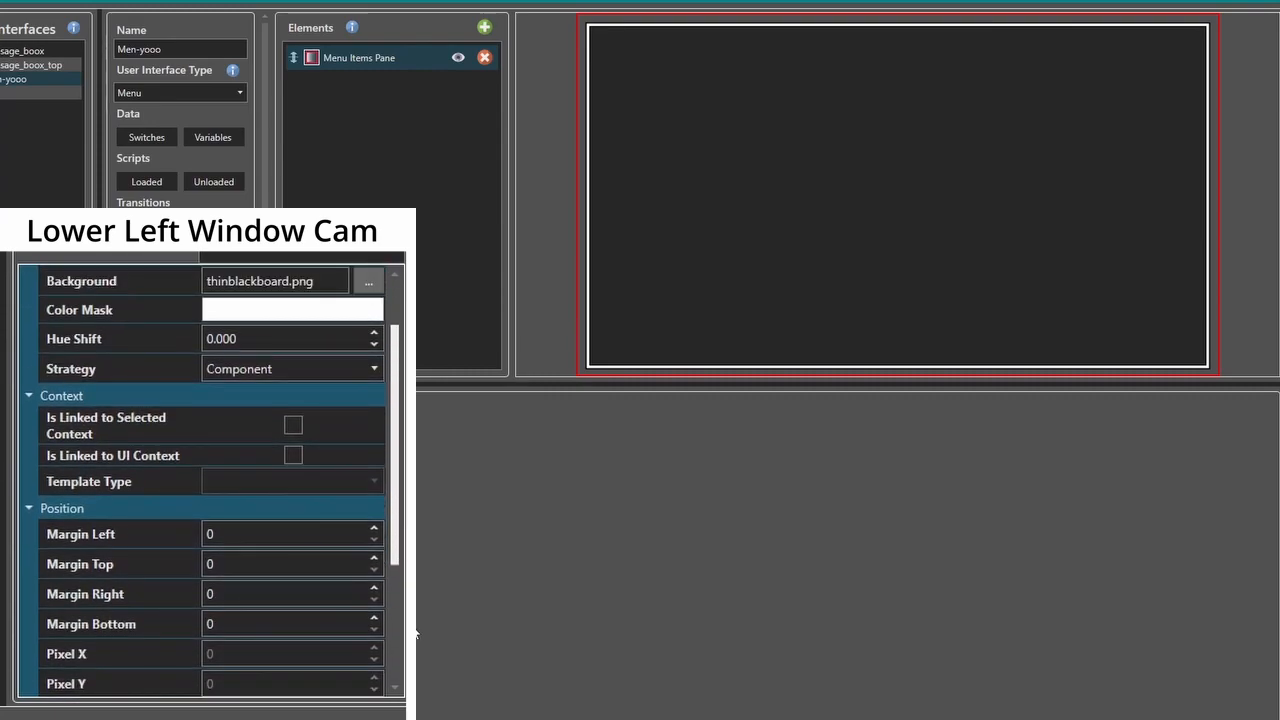
{"action": "scroll", "coordinate": [446, 603], "scroll_direction": "up", "scroll_amount": 2}
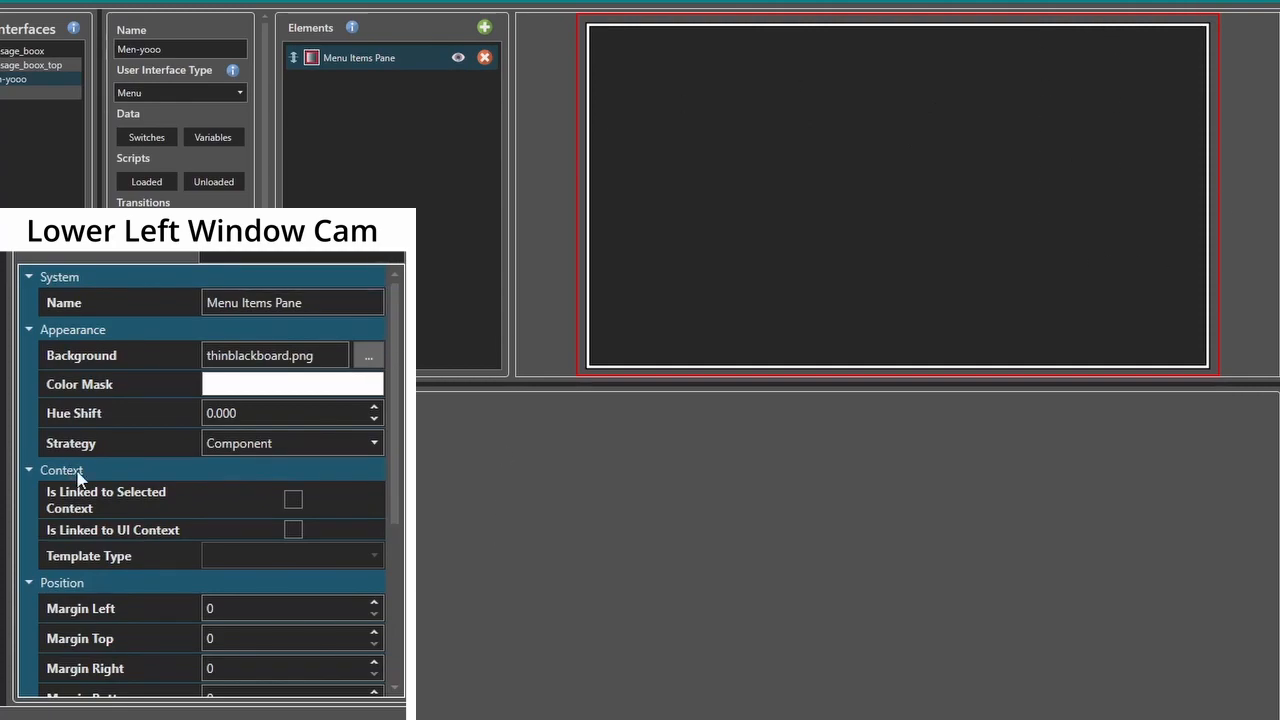
{"action": "scroll", "coordinate": [398, 350], "scroll_direction": "down", "scroll_amount": 1}
Set the Menu Items Pane's relative width to 20% and its relative height to 60%.
{"action": "left_click_drag", "start_coordinate": [398, 350], "coordinate": [397, 508]}
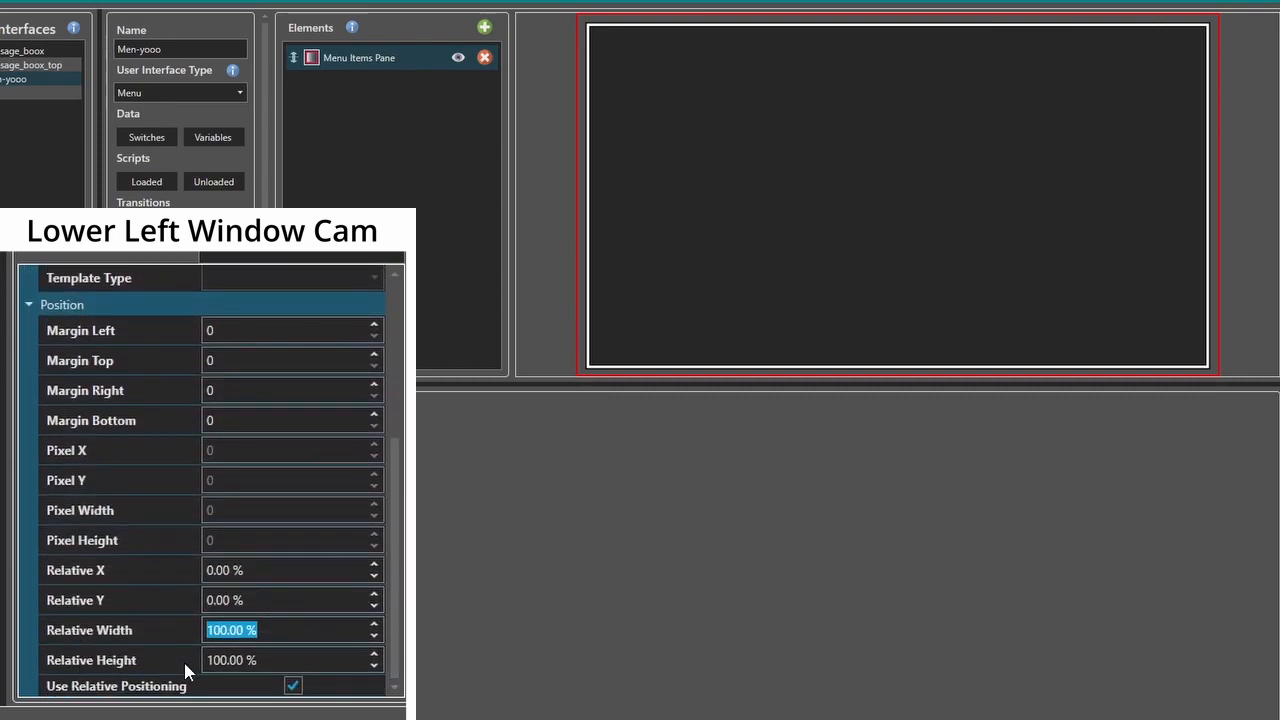
{"action": "triple_click", "coordinate": [309, 633]}
{"action": "type", "text": "20"}
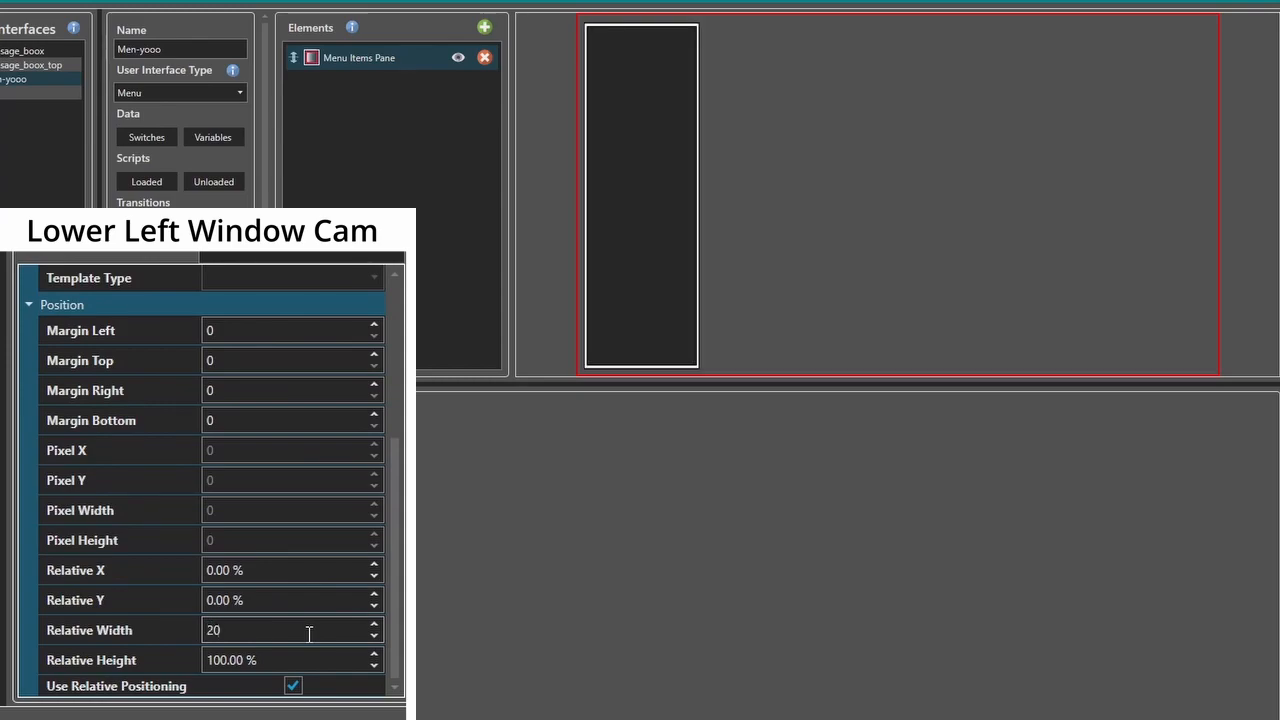
{"action": "triple_click", "coordinate": [306, 655]}
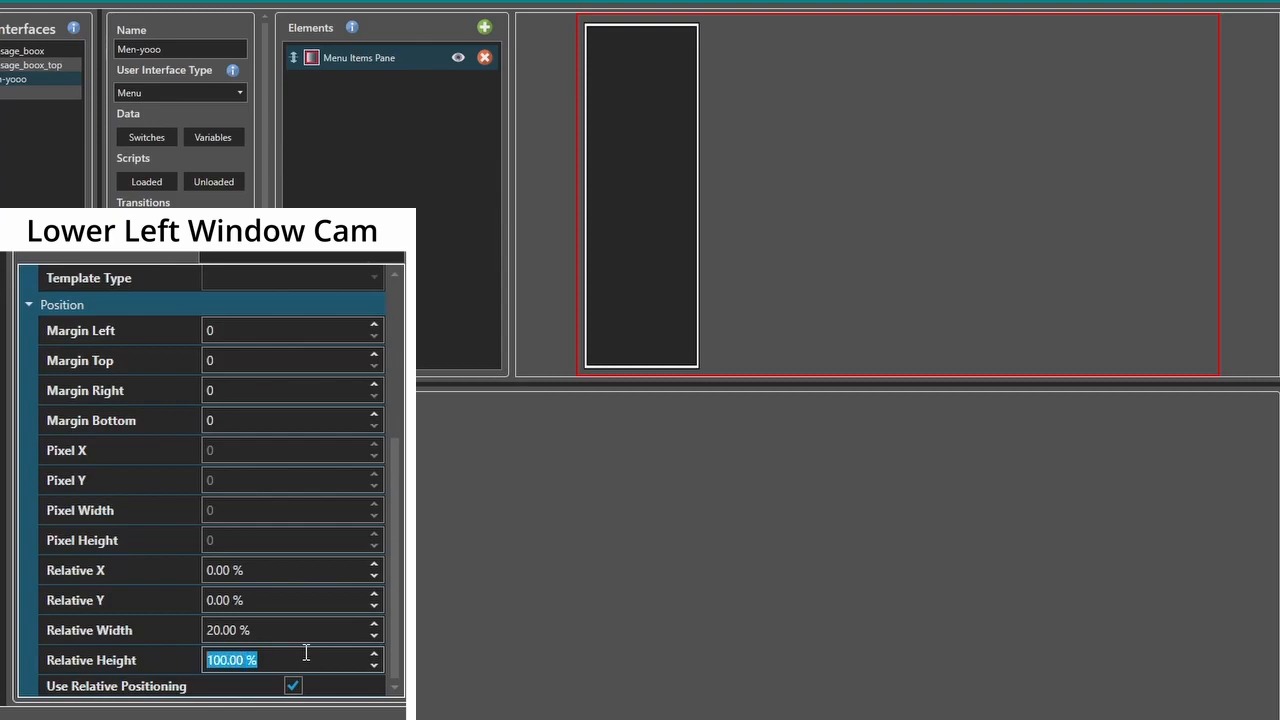
{"action": "type", "text": "30"}
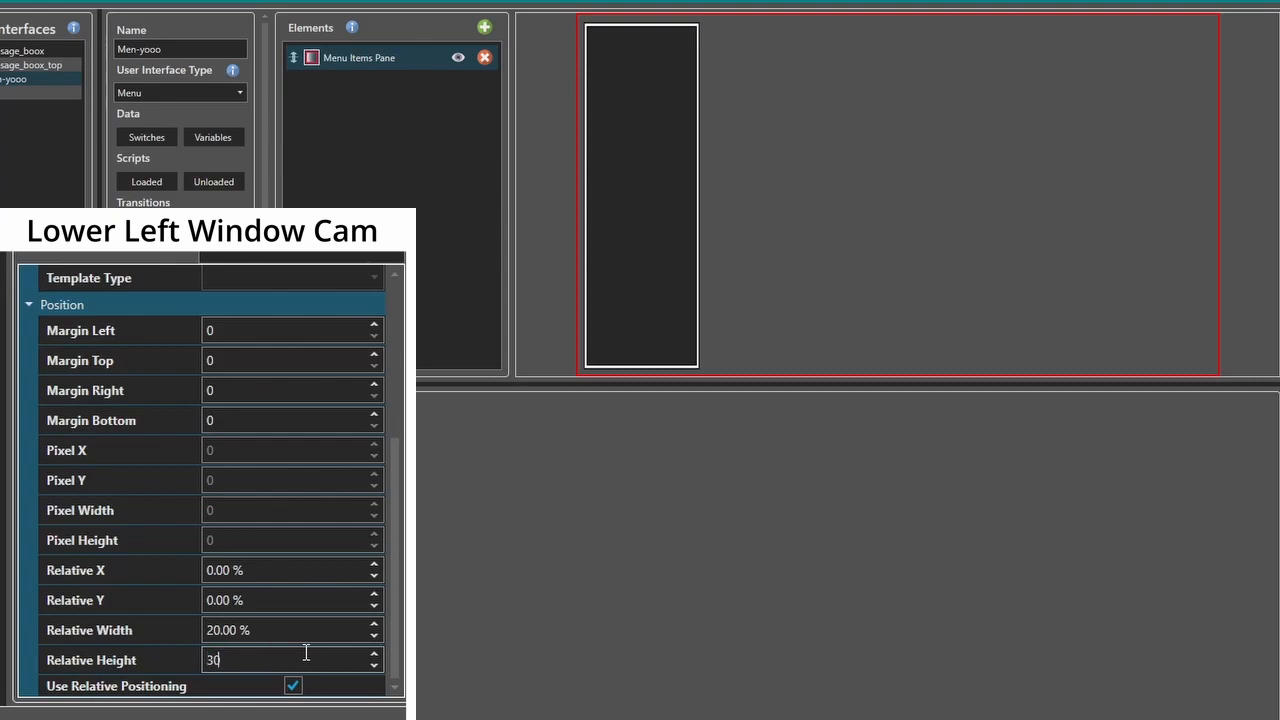
{"action": "key", "text": "BackSpace"}
{"action": "key", "text": "BackSpace"}
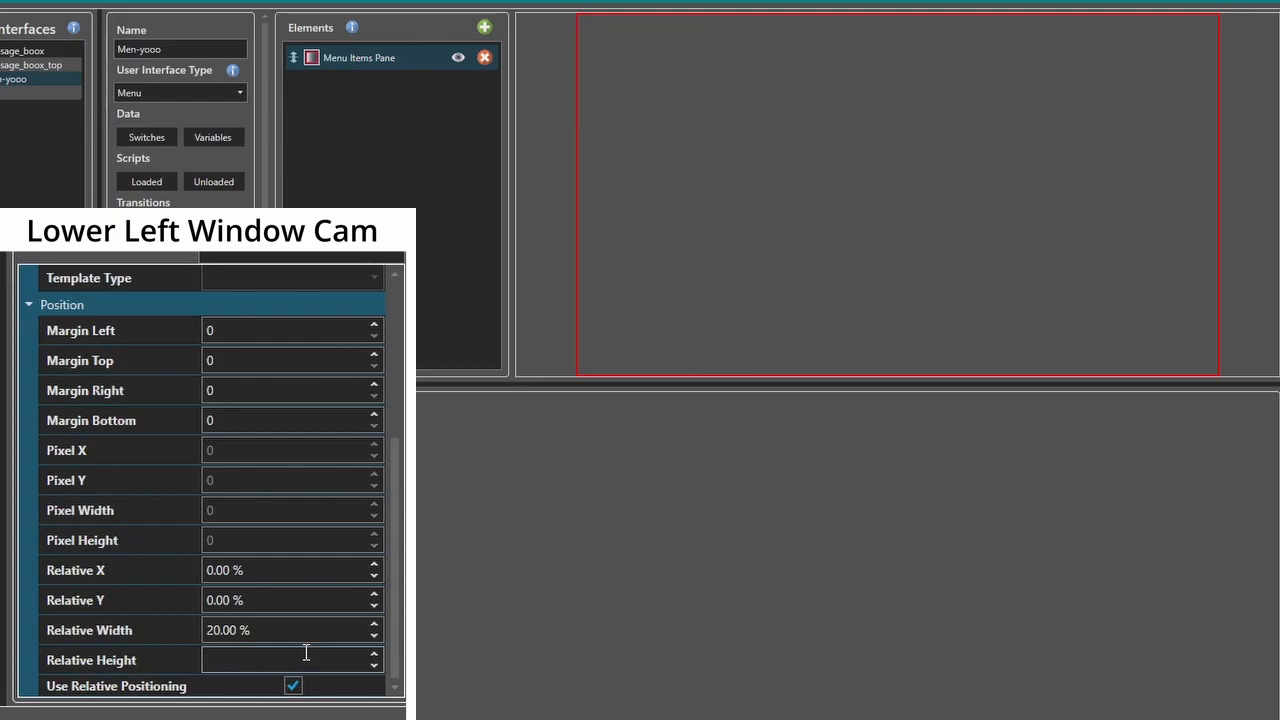
{"action": "type", "text": "60"}
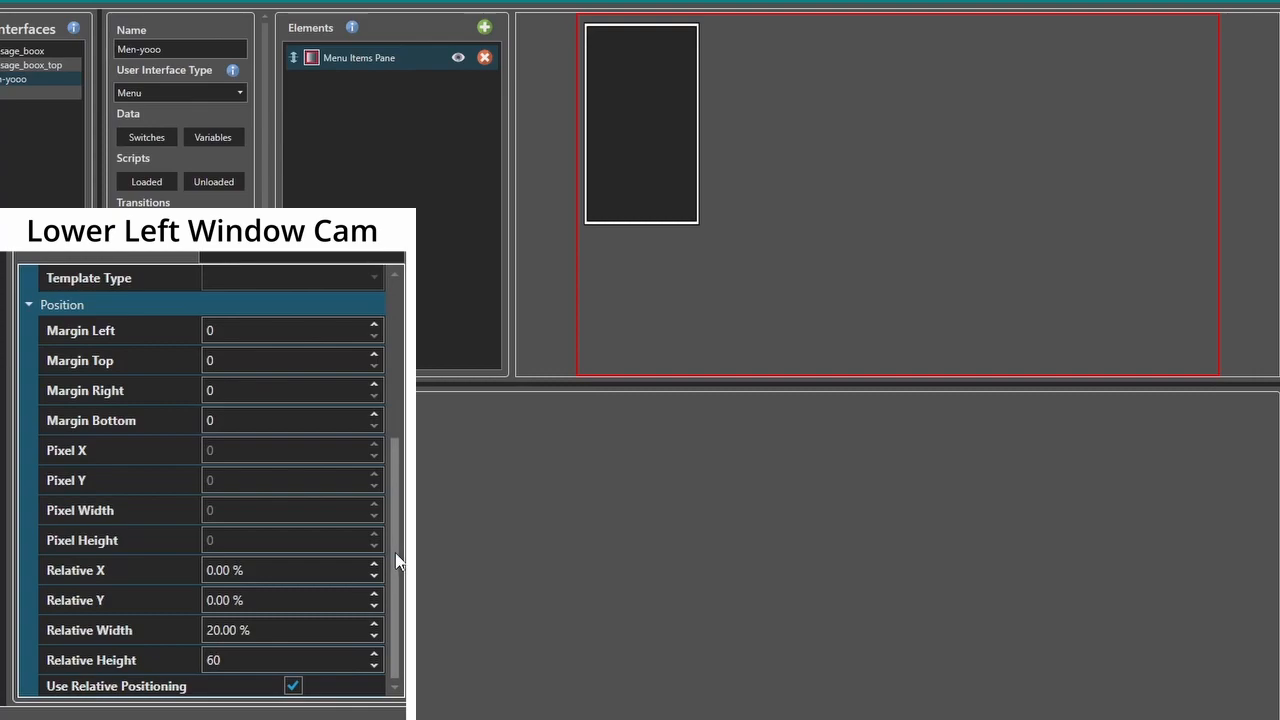
Position the Menu Items Pane at a relative X of 75% and a relative Y of 5%.
{"action": "scroll", "coordinate": [396, 560], "scroll_direction": "up", "scroll_amount": 3}
{"action": "scroll", "coordinate": [396, 560], "scroll_direction": "down", "scroll_amount": 3}
{"action": "left_click", "coordinate": [248, 572]}
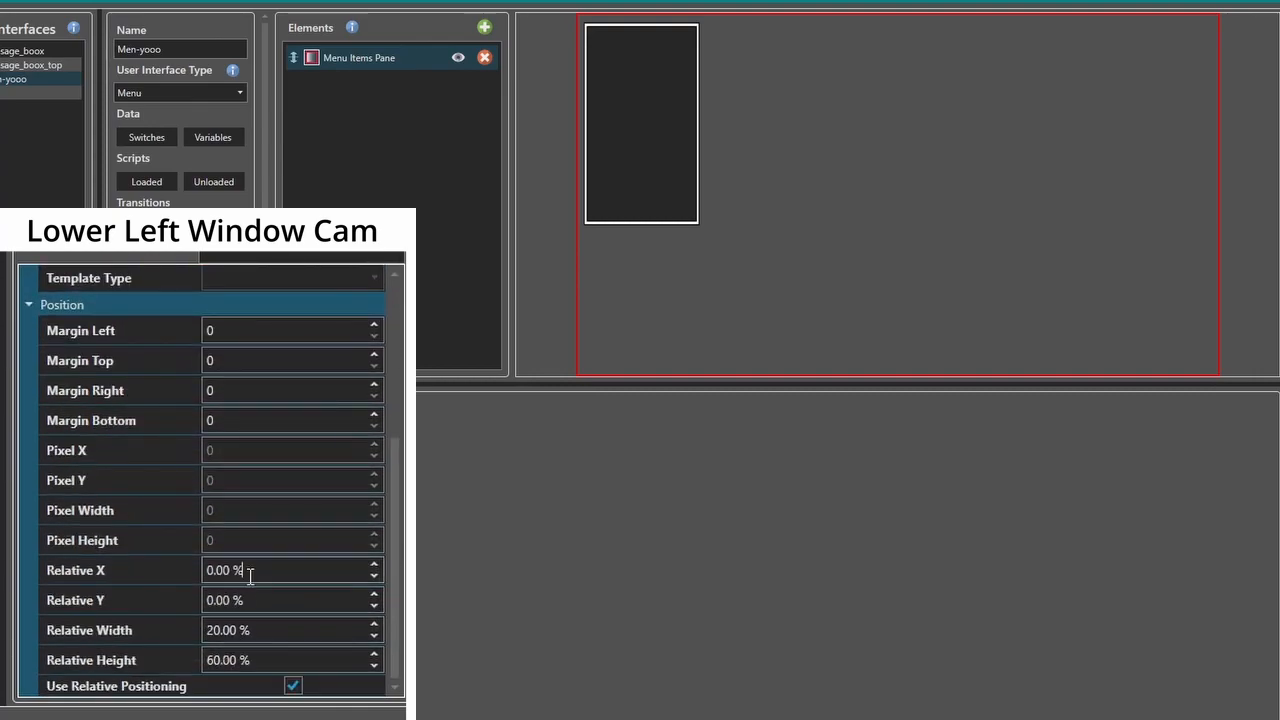
{"action": "left_click_drag", "start_coordinate": [264, 571], "coordinate": [189, 570]}
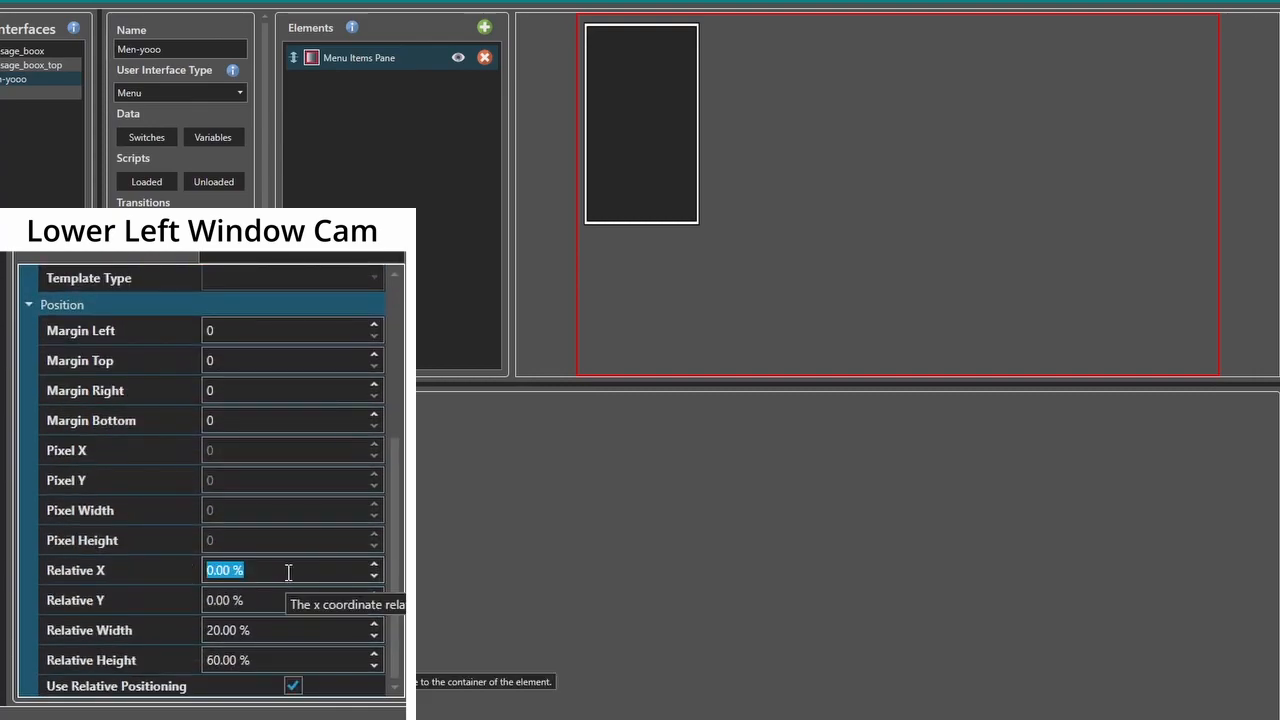
{"action": "type", "text": "75"}
{"action": "left_click", "coordinate": [291, 603]}
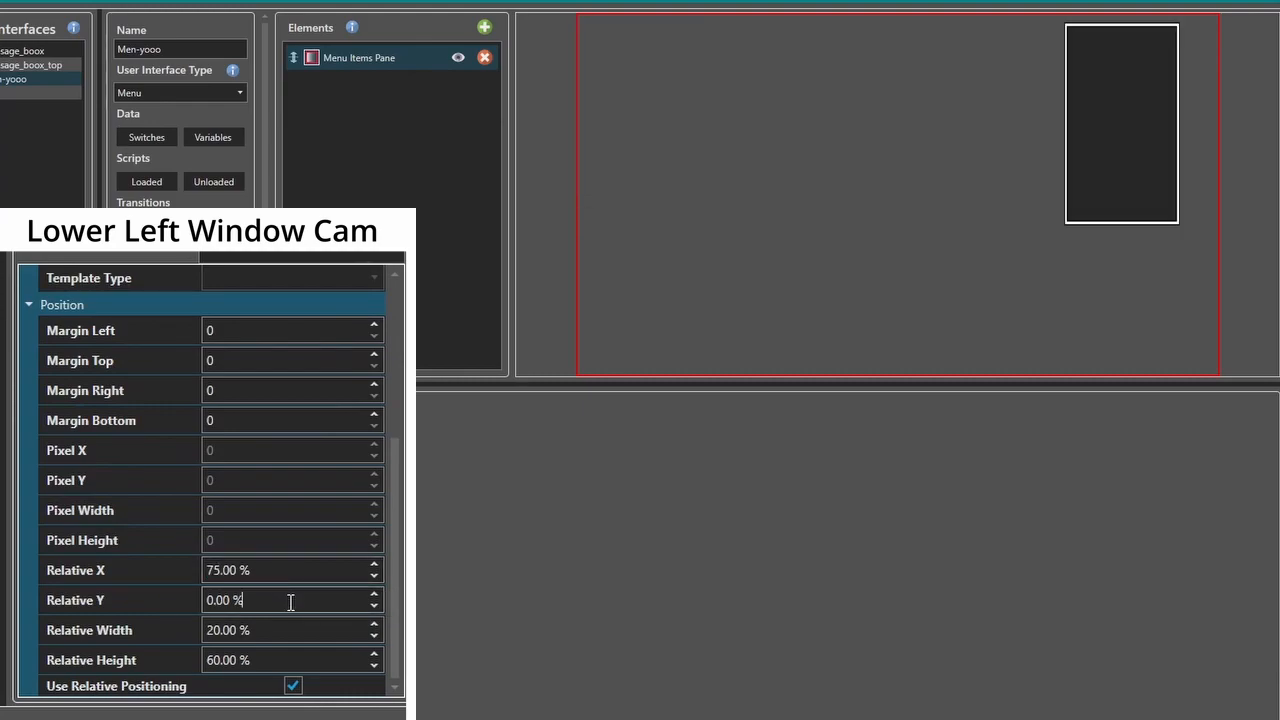
{"action": "triple_click", "coordinate": [291, 603]}
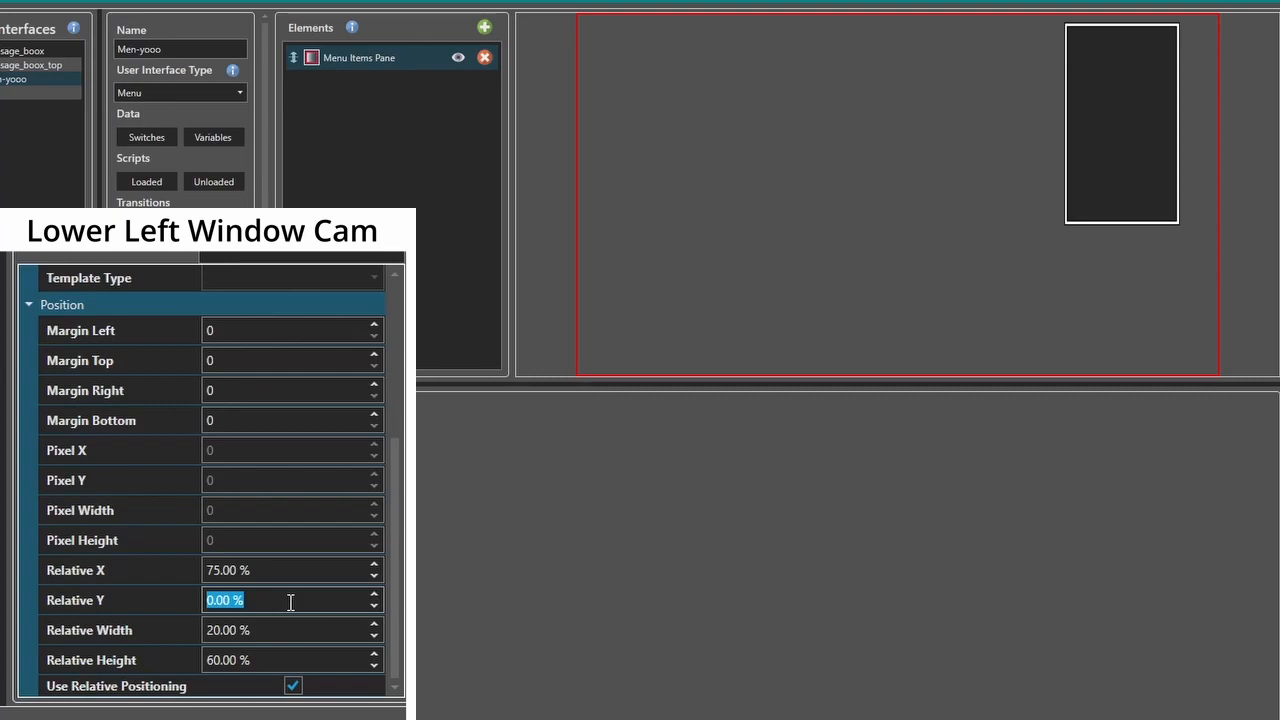
{"action": "type", "text": "20"}
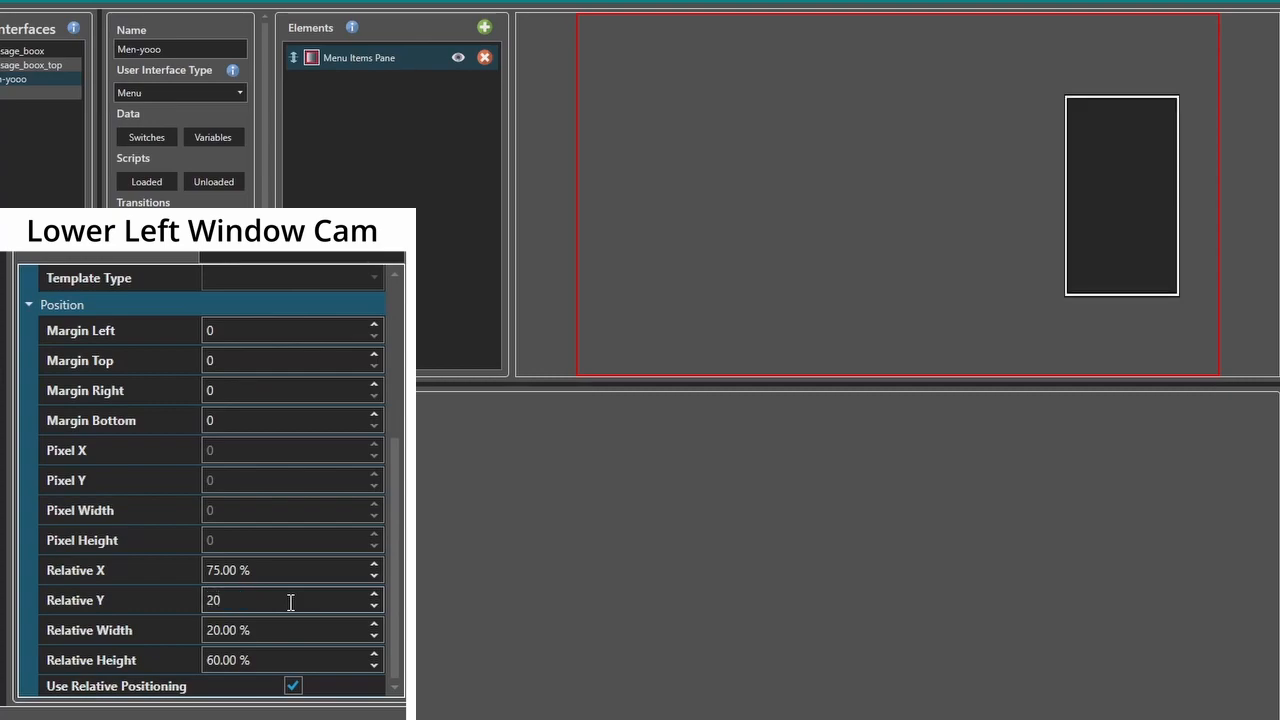
{"action": "key", "text": "BackSpace"}
{"action": "key", "text": "BackSpace"}
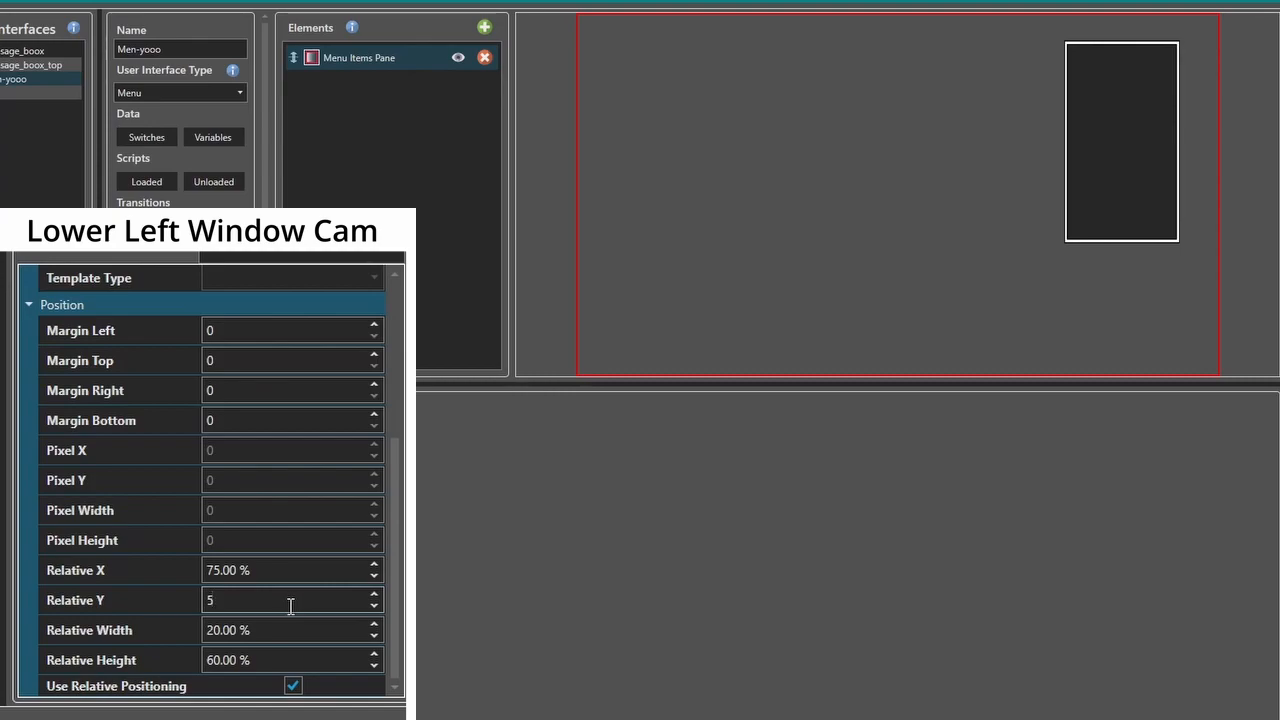
Add a second pane element and name it Time and Money Pain.
{"action": "left_click", "coordinate": [484, 27]}
{"action": "left_click", "coordinate": [440, 104]}
{"action": "left_click", "coordinate": [484, 27]}
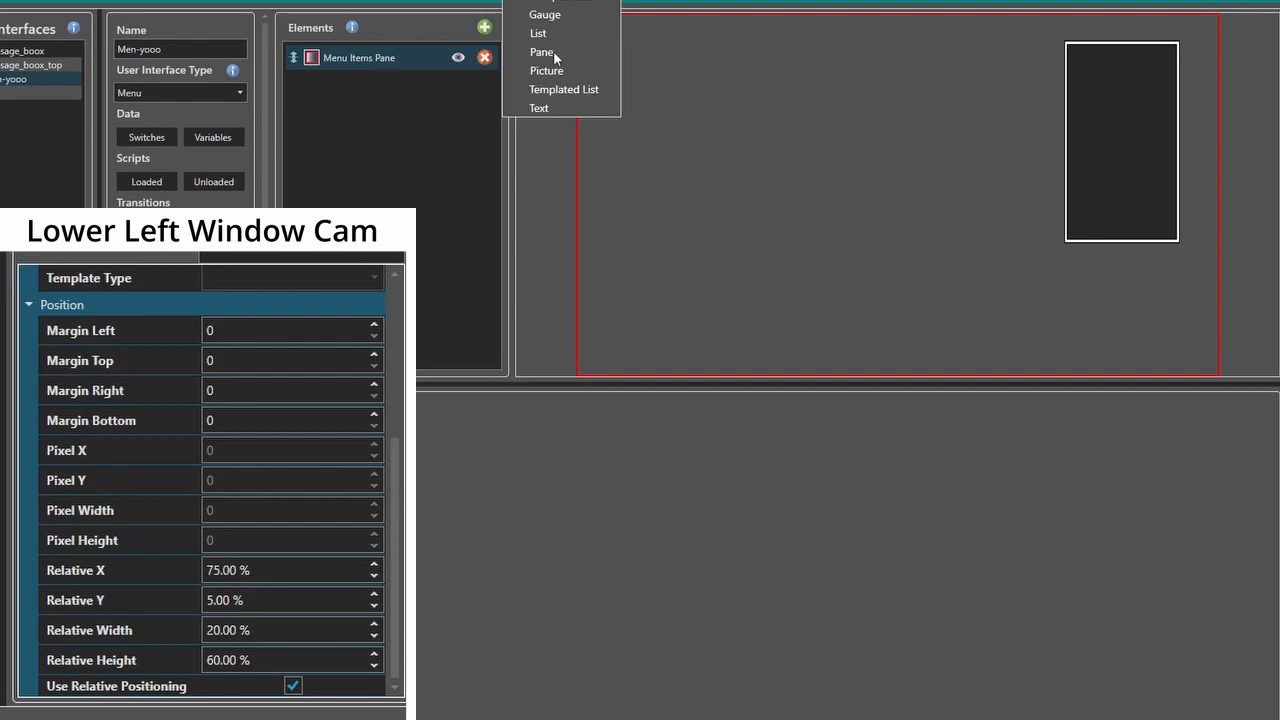
{"action": "left_click", "coordinate": [554, 55]}
{"action": "left_click", "coordinate": [406, 86]}
{"action": "left_click", "coordinate": [264, 303]}
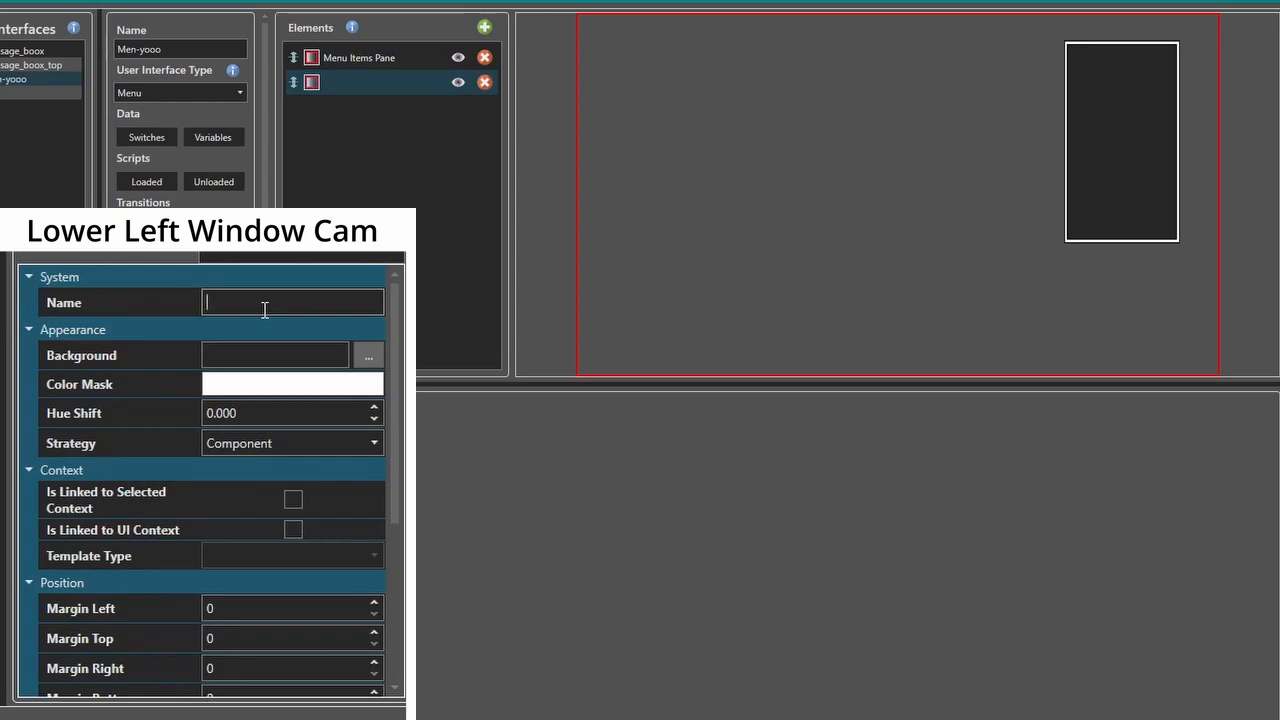
{"action": "type", "text": "Time and Money Pane"}
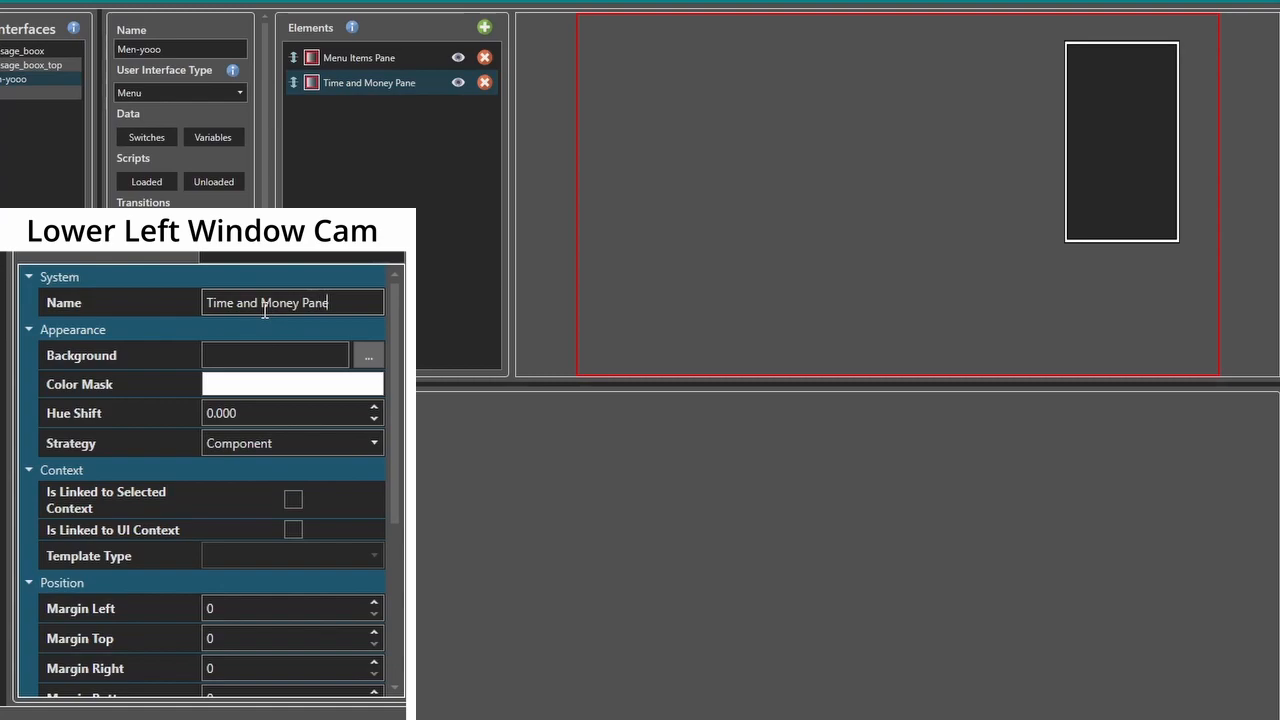
{"action": "key", "text": "BackSpace"}
{"action": "key", "text": "BackSpace"}
{"action": "type", "text": "a"}
{"action": "left_click", "coordinate": [300, 331]}
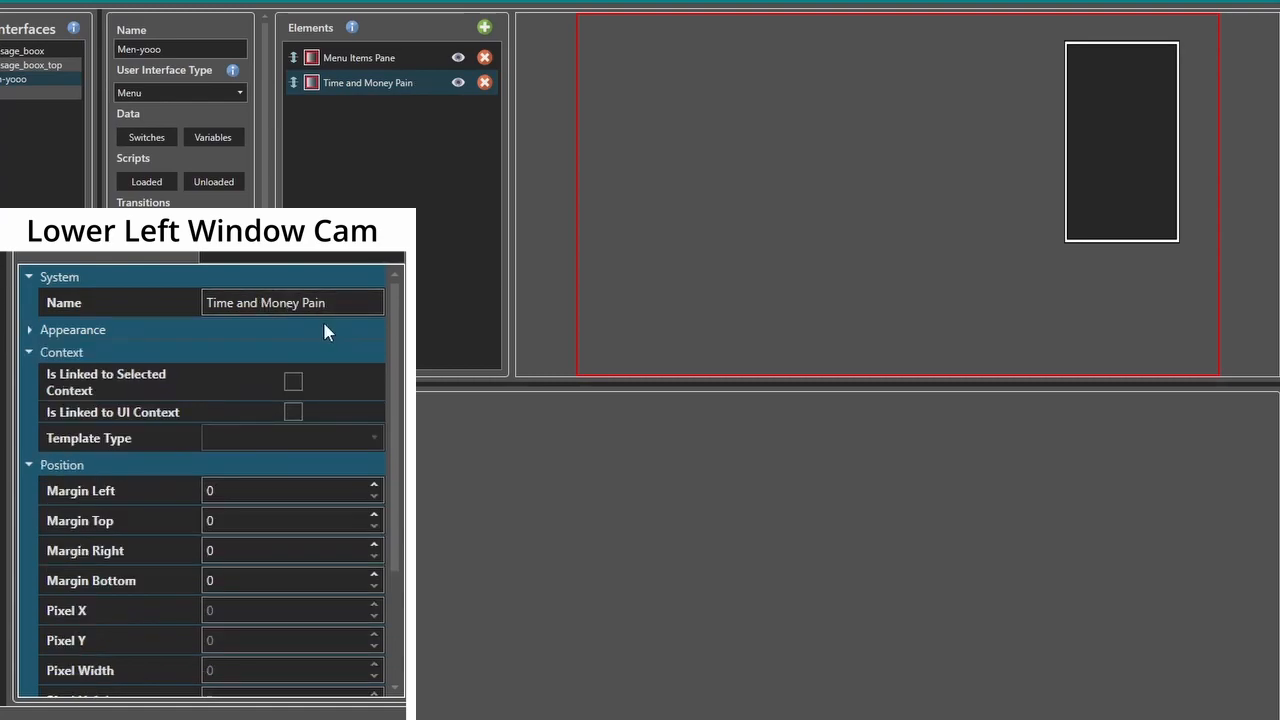
{"action": "left_click", "coordinate": [324, 326]}
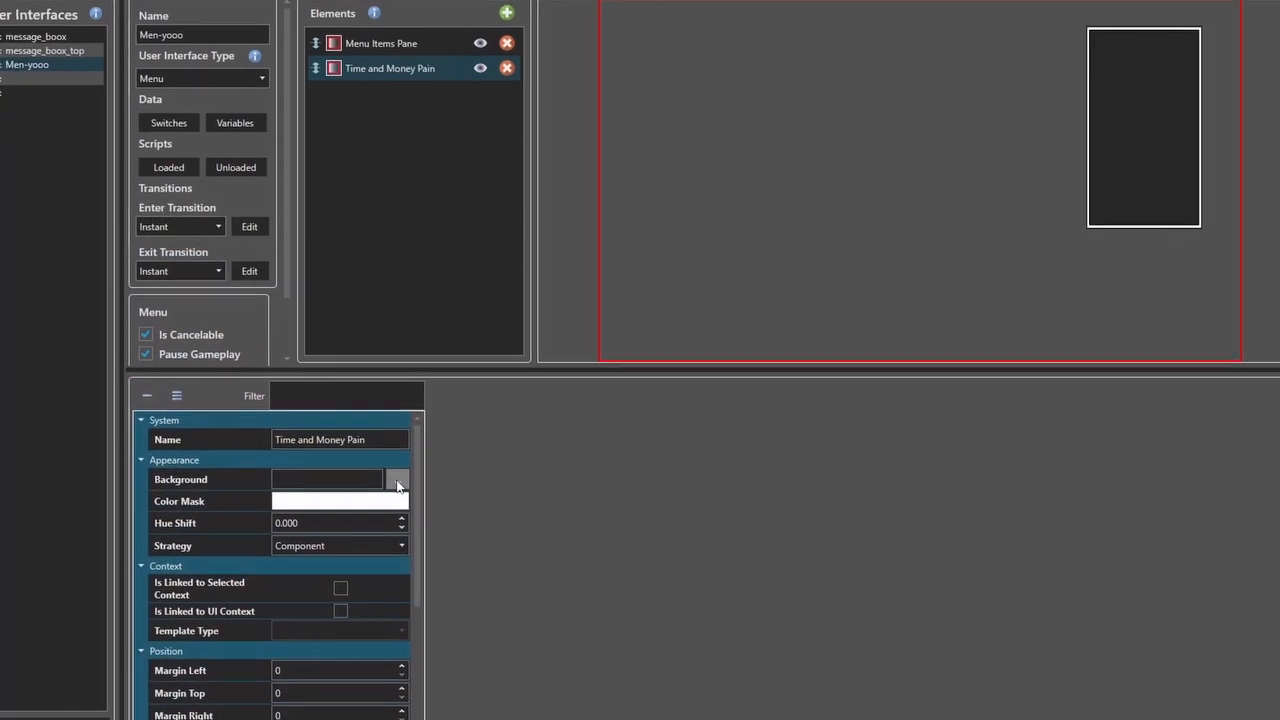
Set the Time and Money Pain element's background to thinblackboard.png from the Generic UI assets folder.
{"action": "left_click", "coordinate": [396, 486]}
{"action": "double_click", "coordinate": [90, 420]}
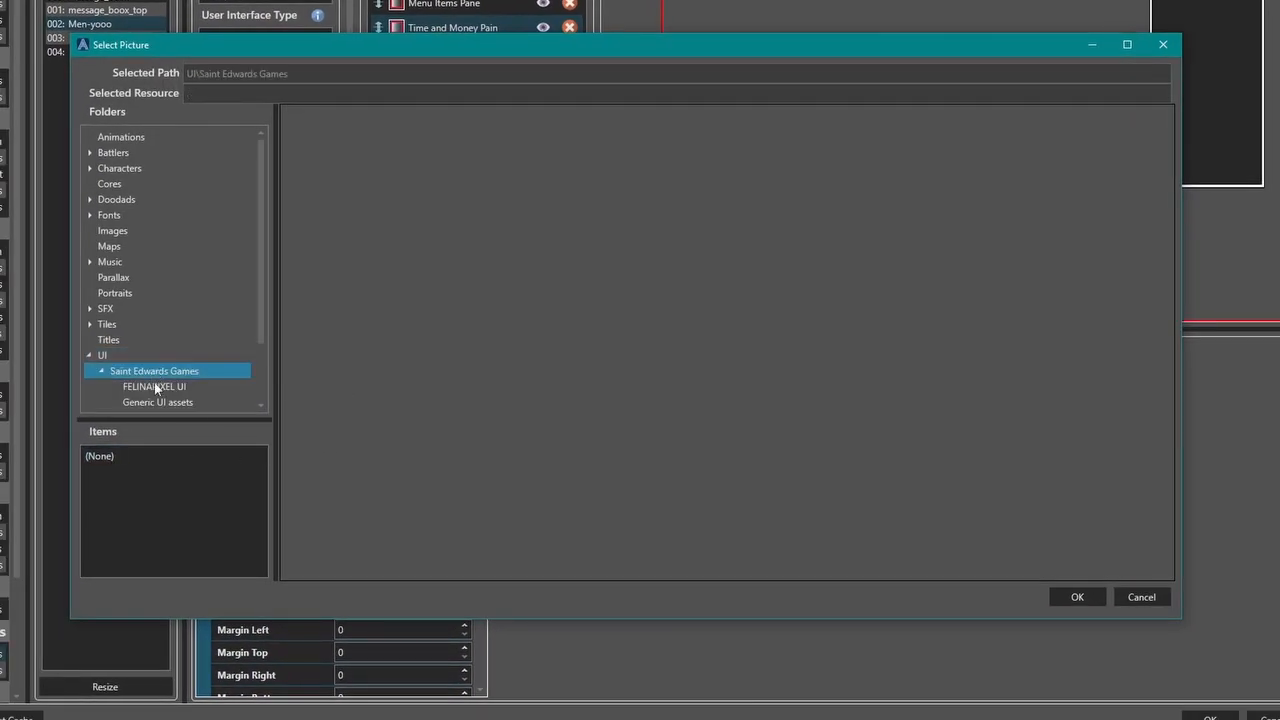
{"action": "left_click", "coordinate": [152, 400]}
{"action": "left_click", "coordinate": [132, 484]}
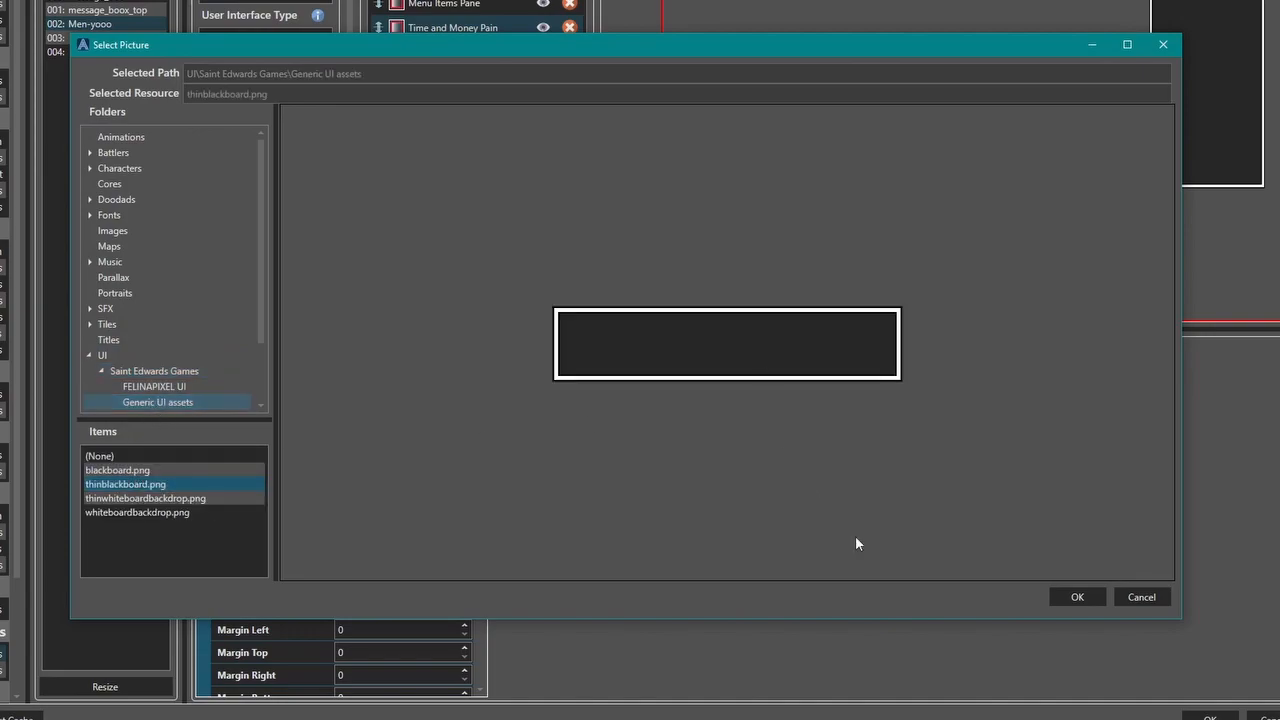
{"action": "left_click", "coordinate": [1075, 597]}
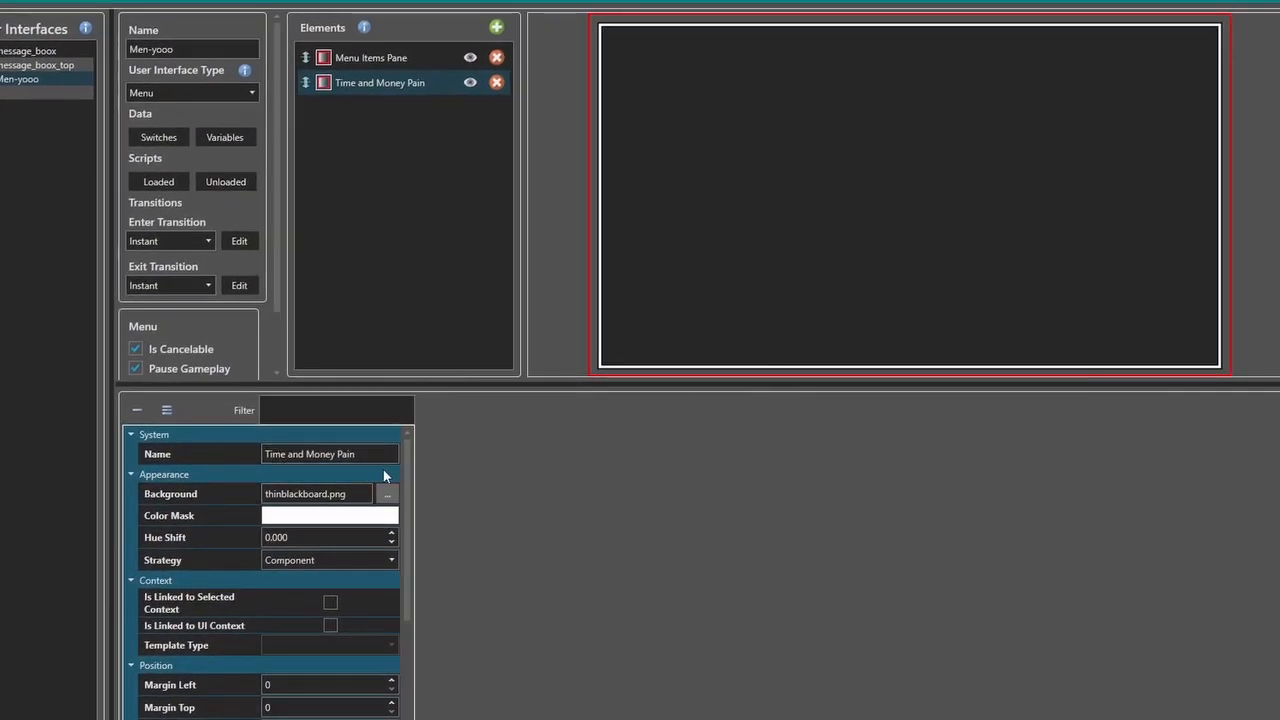
Set the Time and Money Pain element's relative width and relative height to 30% each.
{"action": "left_click_drag", "start_coordinate": [407, 484], "coordinate": [407, 602]}
{"action": "triple_click", "coordinate": [267, 633]}
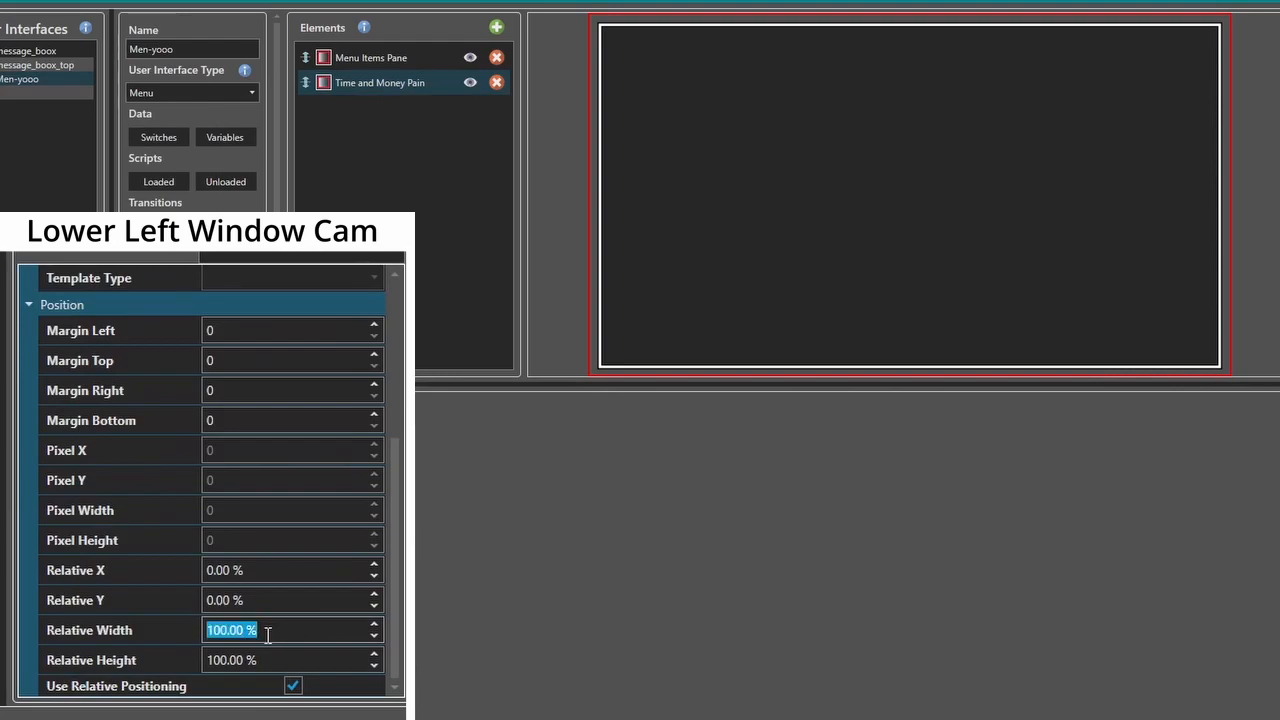
{"action": "type", "text": "30"}
{"action": "triple_click", "coordinate": [284, 663]}
{"action": "type", "text": "30"}
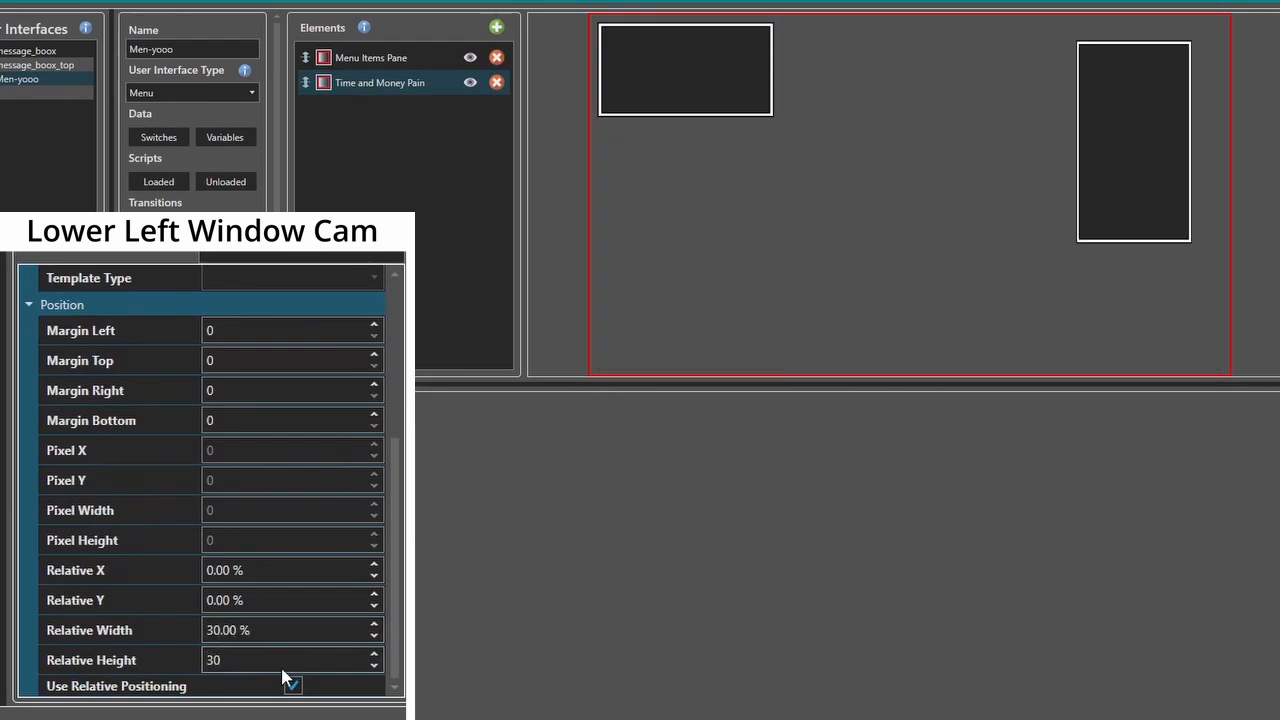
Set the Time and Money Pain element's relative X and relative Y to 60% each.
{"action": "left_click", "coordinate": [265, 572]}
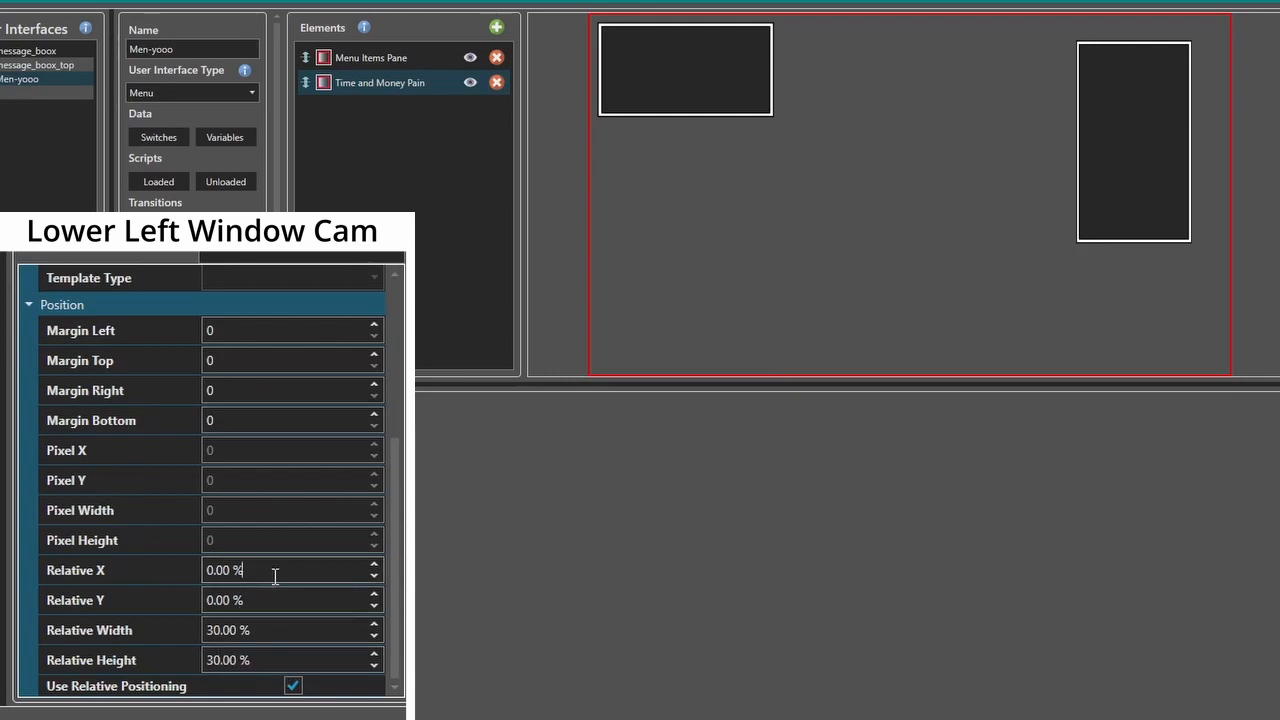
{"action": "triple_click", "coordinate": [275, 572]}
{"action": "type", "text": "758"}
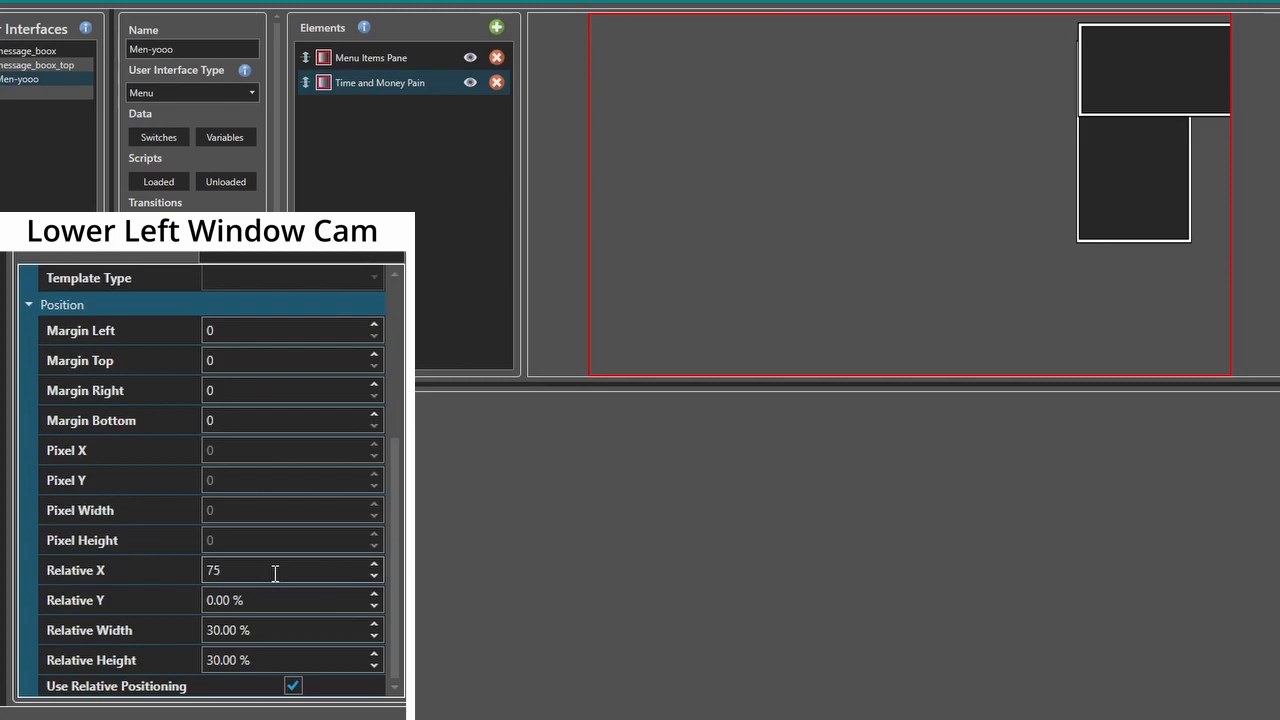
{"action": "double_click", "coordinate": [275, 571]}
{"action": "type", "text": "60"}
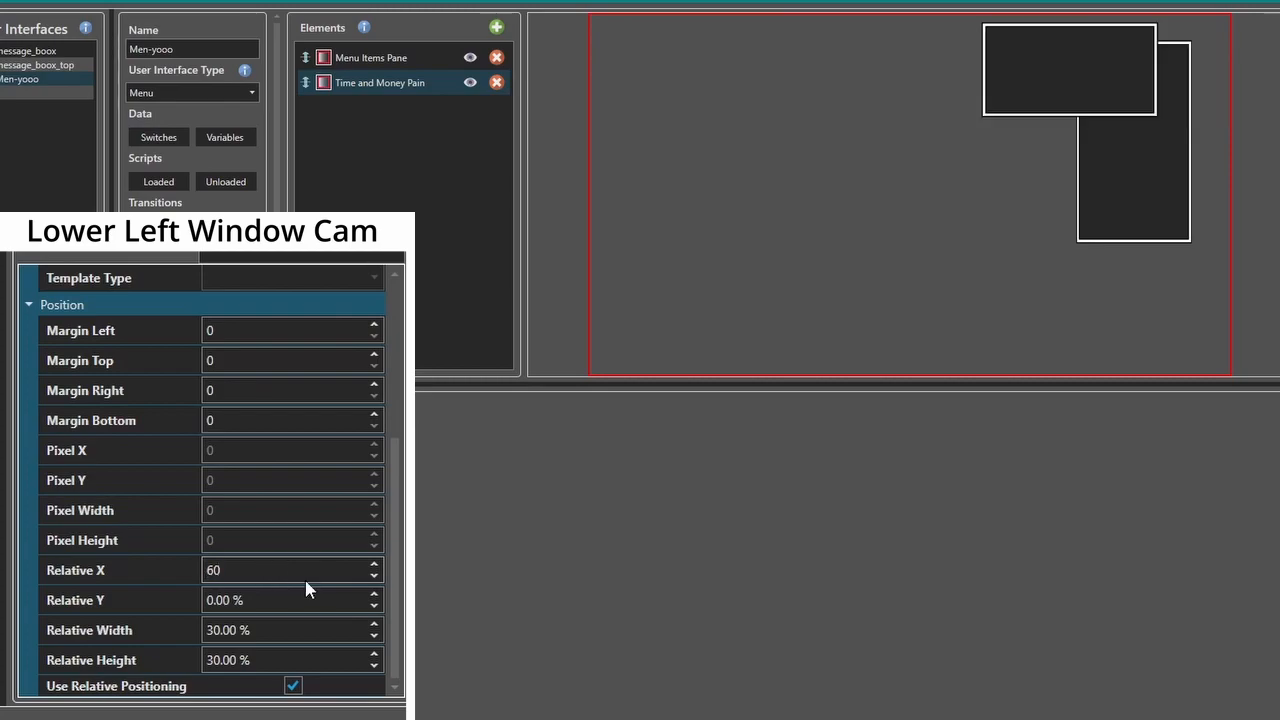
{"action": "double_click", "coordinate": [278, 607]}
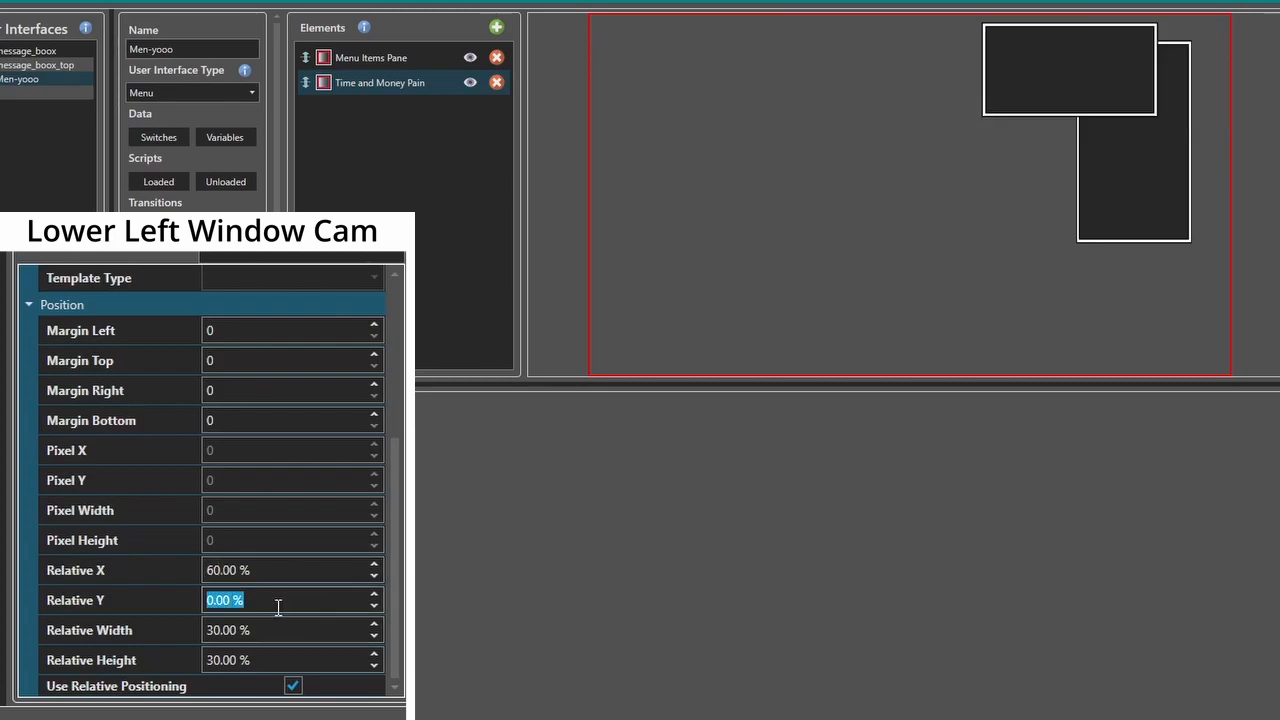
{"action": "type", "text": "60"}
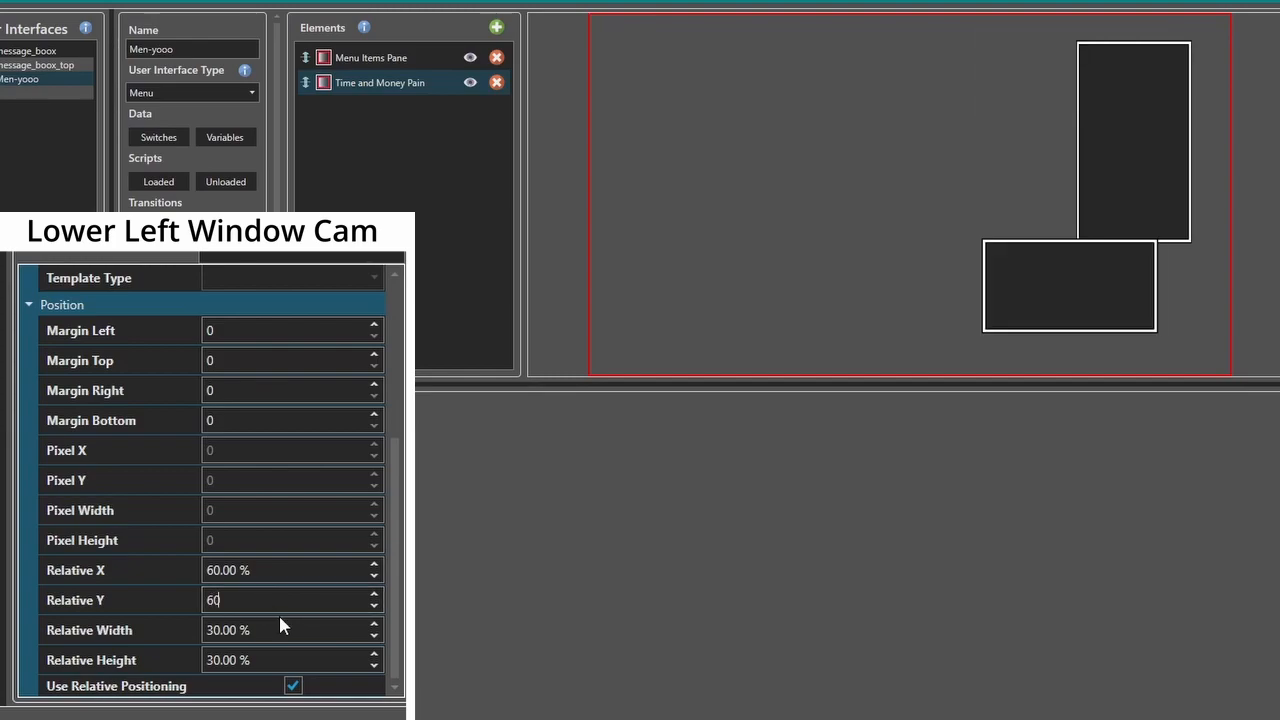
{"action": "key", "text": "Return"}
Shift the Time and Money Pain element to a relative X of 66% and a relative Y of 61%.
{"action": "scroll", "coordinate": [288, 603], "scroll_direction": "down", "scroll_amount": 5}
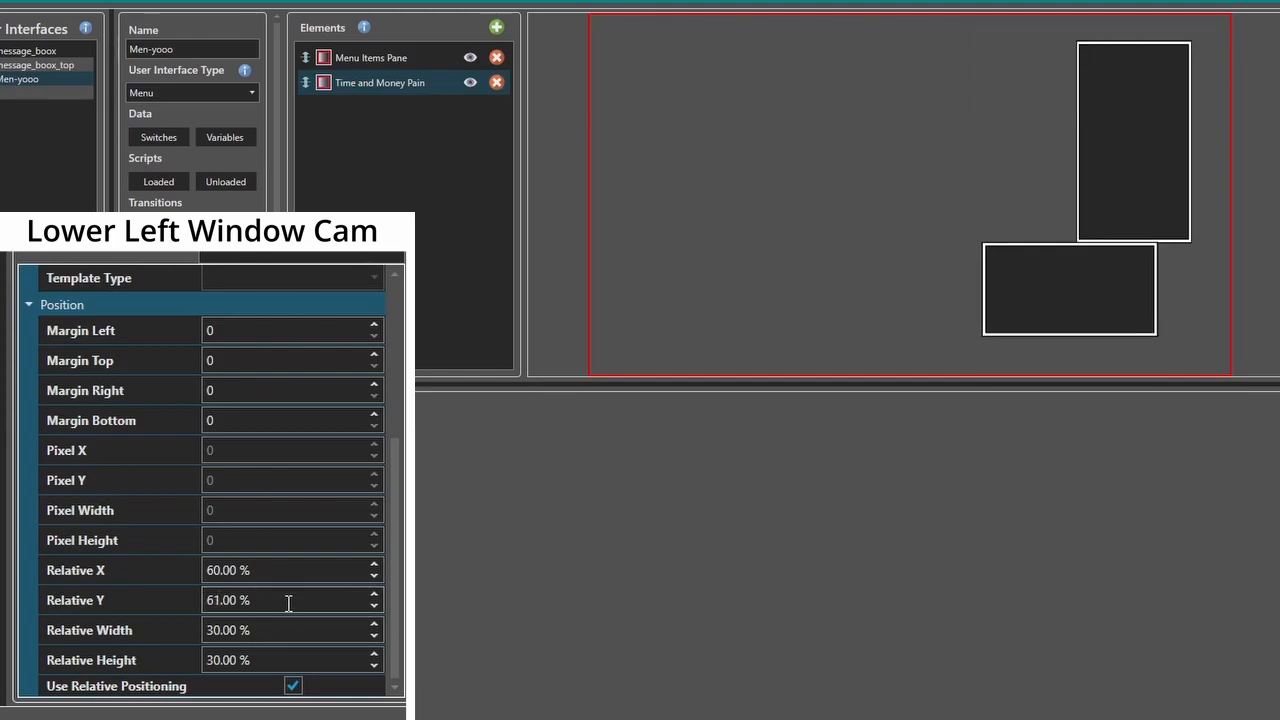
{"action": "scroll", "coordinate": [288, 603], "scroll_direction": "up", "scroll_amount": 5}
{"action": "scroll", "coordinate": [285, 603], "scroll_direction": "down", "scroll_amount": 2}
{"action": "scroll", "coordinate": [262, 572], "scroll_direction": "up", "scroll_amount": 7}
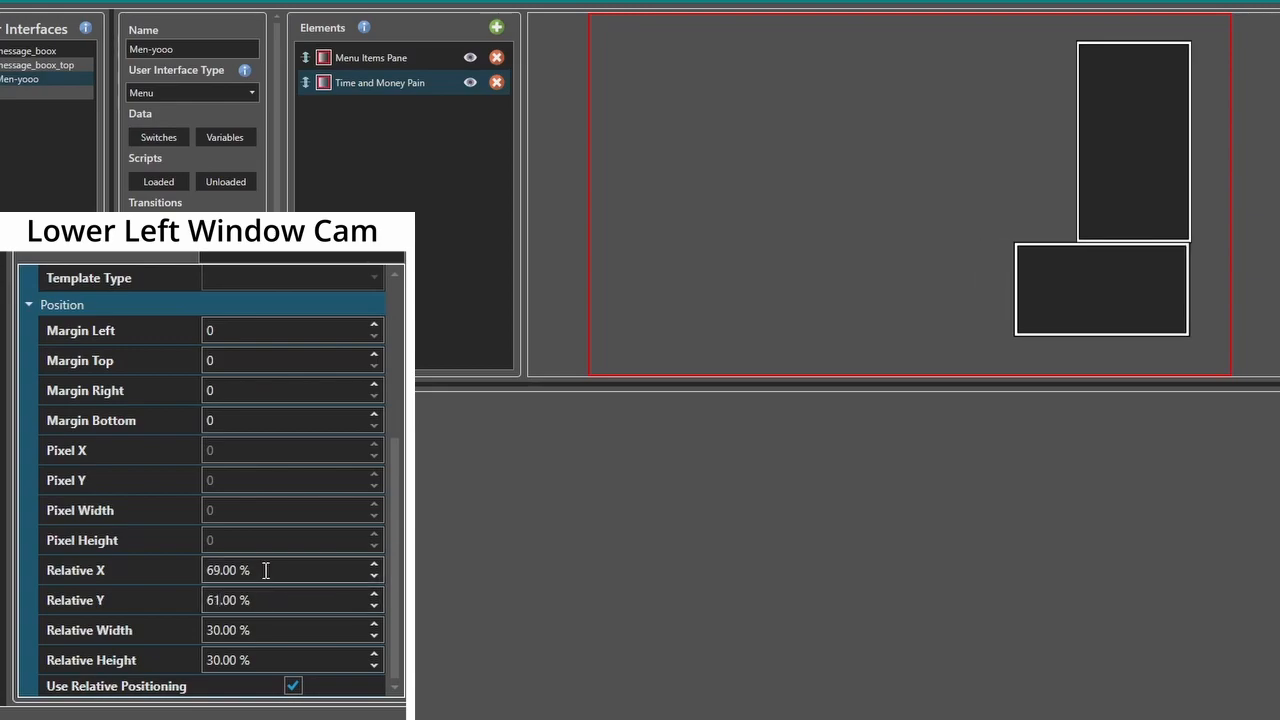
{"action": "scroll", "coordinate": [266, 571], "scroll_direction": "down", "scroll_amount": 1}
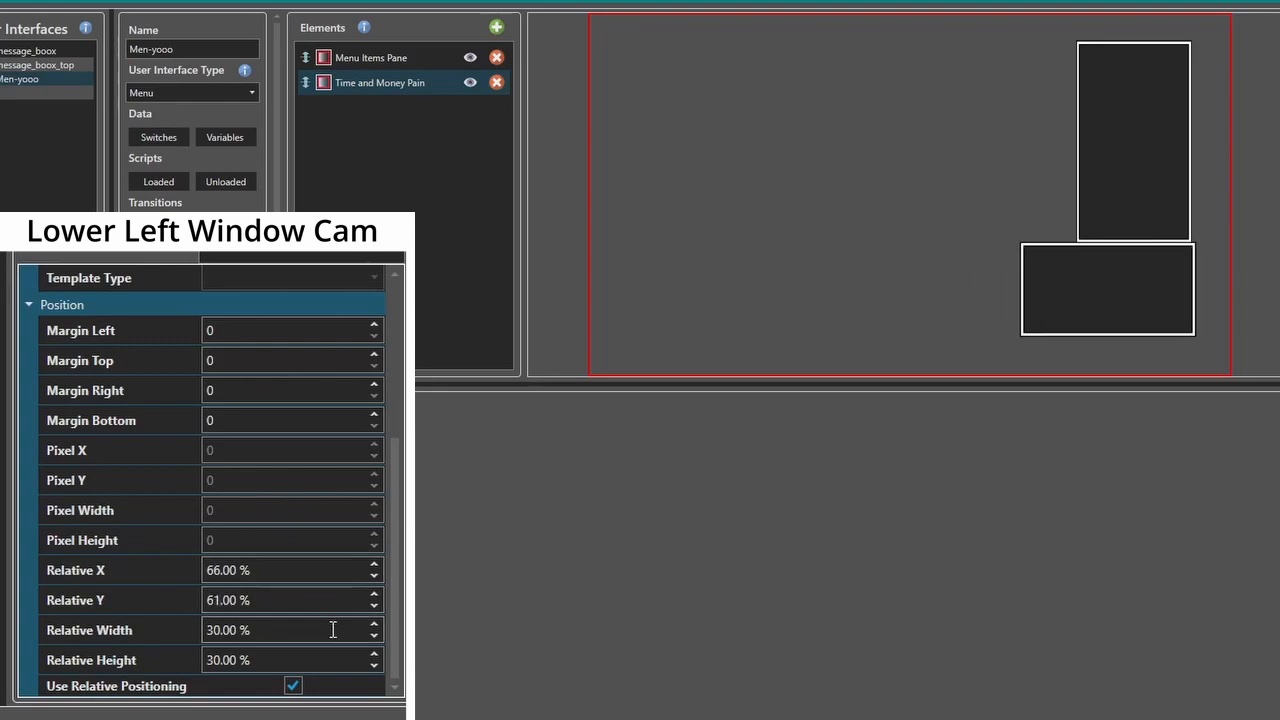
Reduce the Time and Money Pain element's relative height to 22%.
{"action": "scroll", "coordinate": [294, 658], "scroll_direction": "down", "scroll_amount": 4}
{"action": "scroll", "coordinate": [295, 657], "scroll_direction": "down", "scroll_amount": 3}
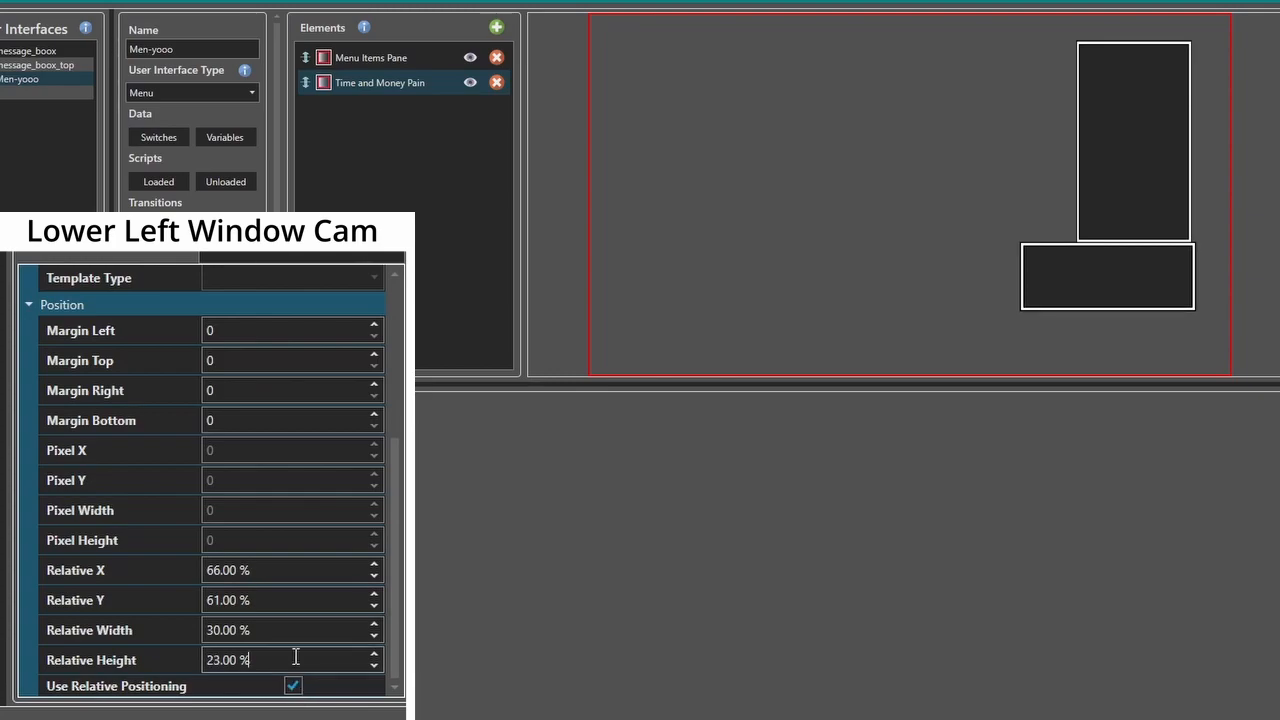
{"action": "scroll", "coordinate": [295, 657], "scroll_direction": "down", "scroll_amount": 1}
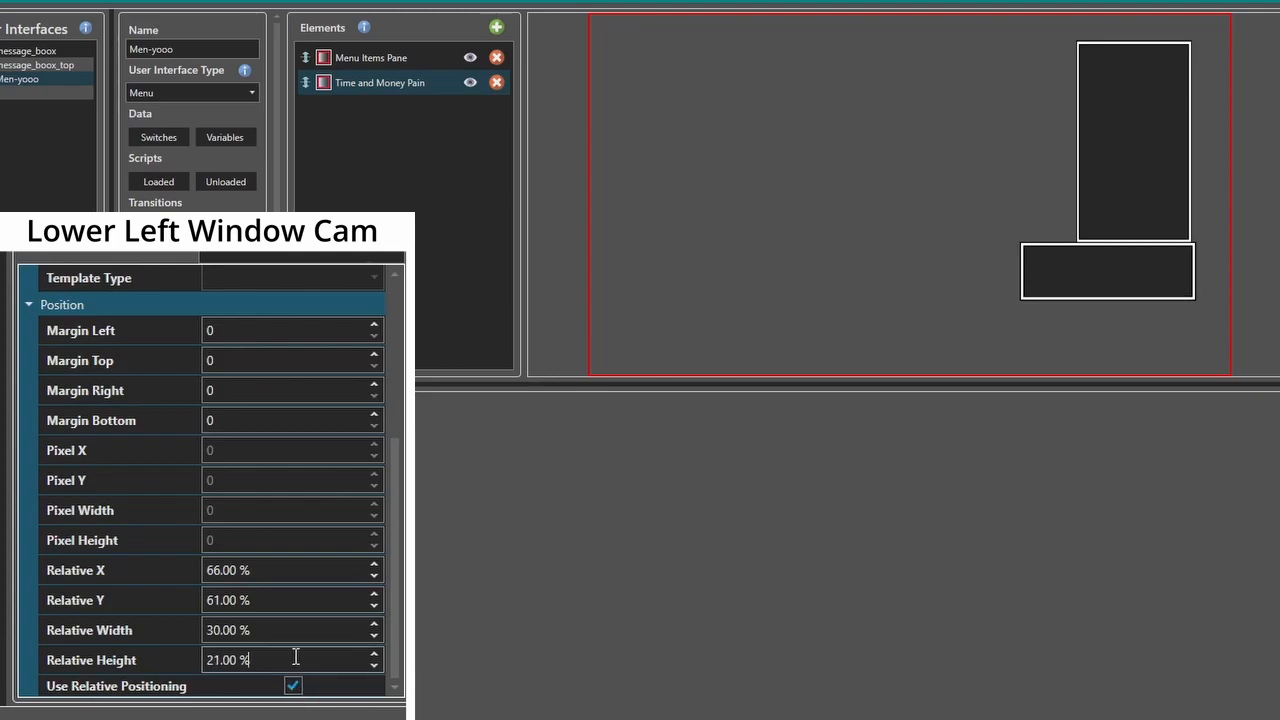
{"action": "scroll", "coordinate": [295, 657], "scroll_direction": "up", "scroll_amount": 1}
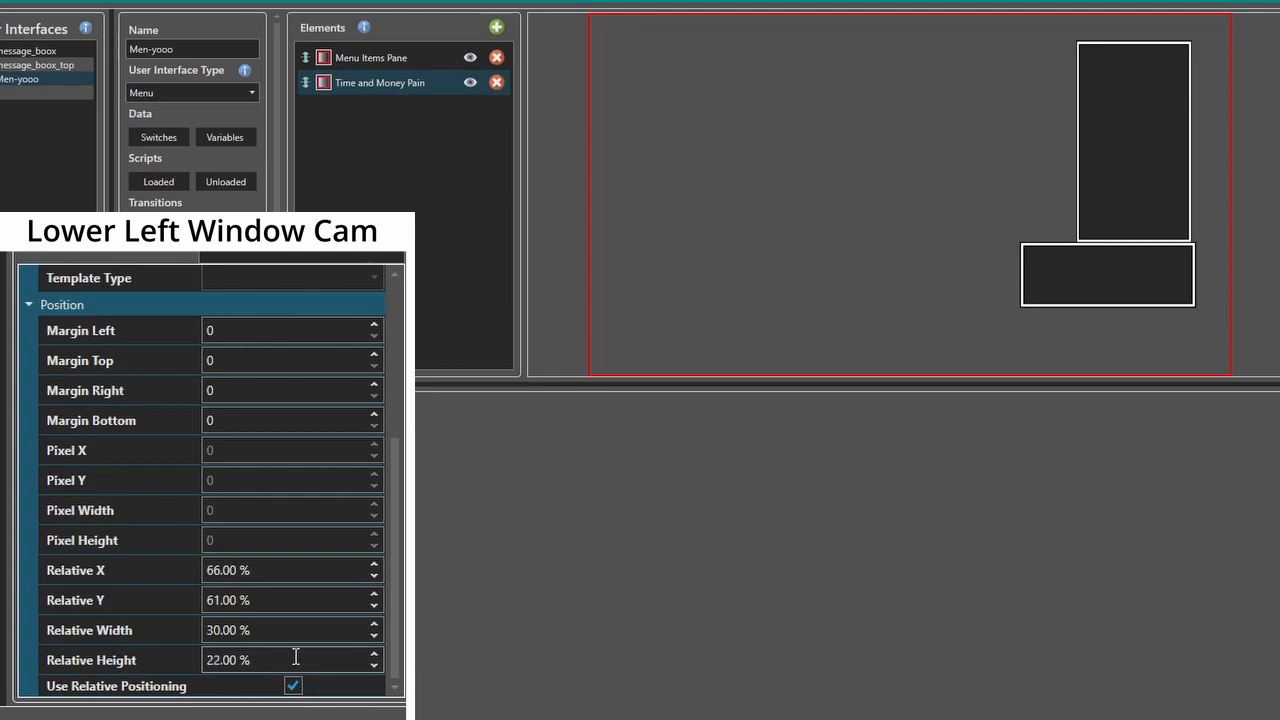
Duplicate the Time and Money Pain element in the elements list and select the copy.
{"action": "right_click", "coordinate": [382, 88]}
{"action": "left_click", "coordinate": [405, 112]}
{"action": "right_click", "coordinate": [405, 113]}
{"action": "left_click", "coordinate": [430, 161]}
{"action": "left_click", "coordinate": [405, 108]}
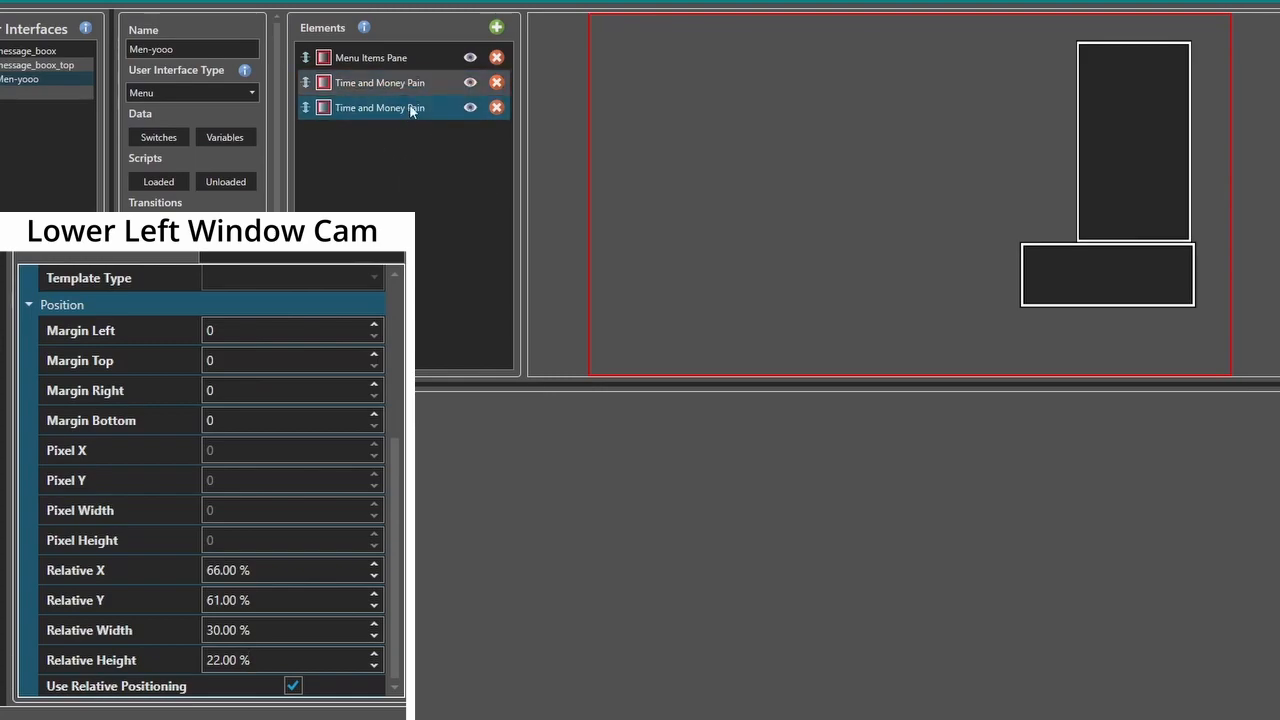
Rename the copied Time and Money Pain element as Location Pane.
{"action": "scroll", "coordinate": [380, 430], "scroll_direction": "up", "scroll_amount": 4}
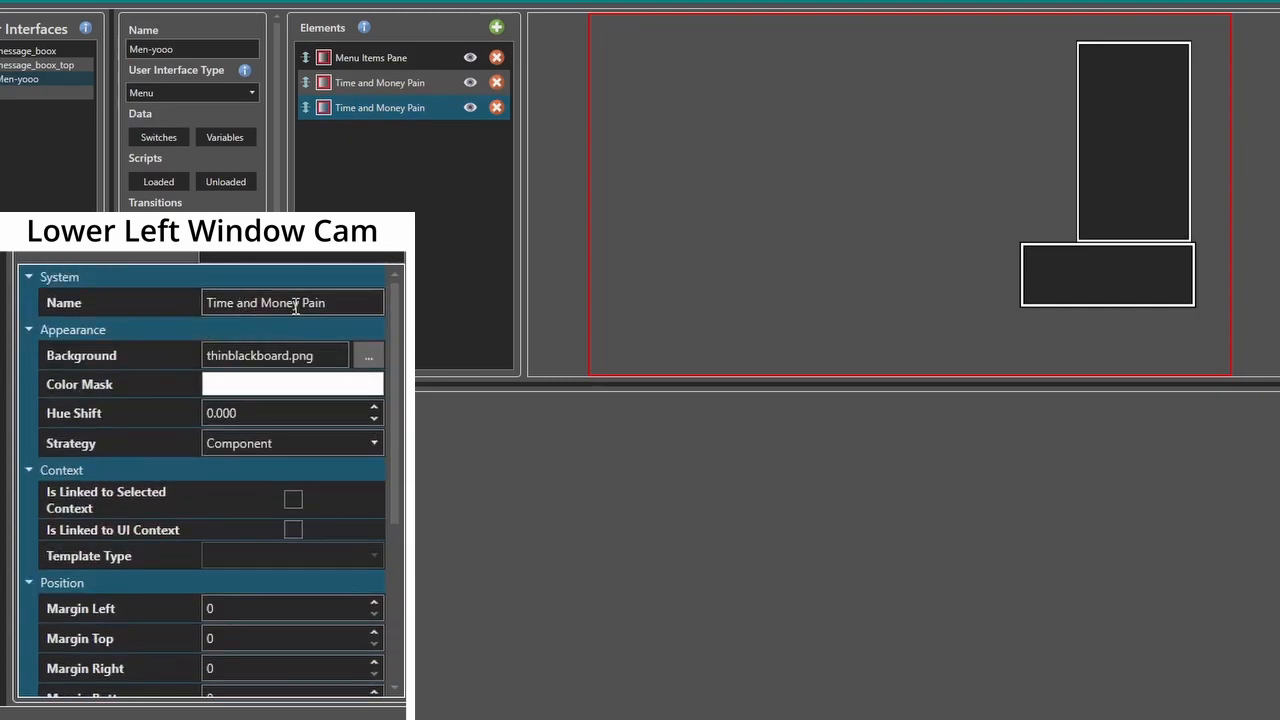
{"action": "left_click_drag", "start_coordinate": [308, 303], "coordinate": [160, 313]}
{"action": "type", "text": "Loca"}
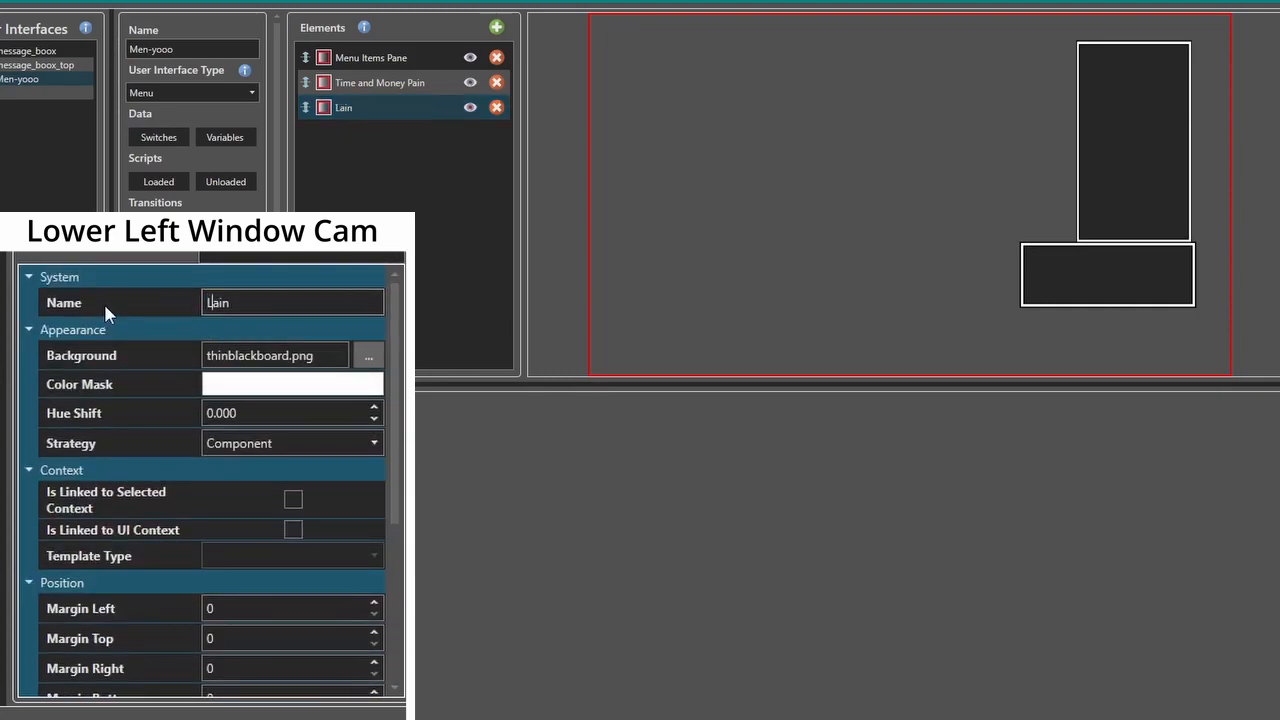
{"action": "type", "text": "tion"}
{"action": "key", "text": "Delete"}
{"action": "key", "text": "Delete"}
{"action": "type", "text": "Pa"}
{"action": "key", "text": "Right"}
{"action": "type", "text": "e"}
Set the Location Pane's relative height to 16% and its relative Y to 80%.
{"action": "scroll", "coordinate": [243, 652], "scroll_direction": "down", "scroll_amount": 5}
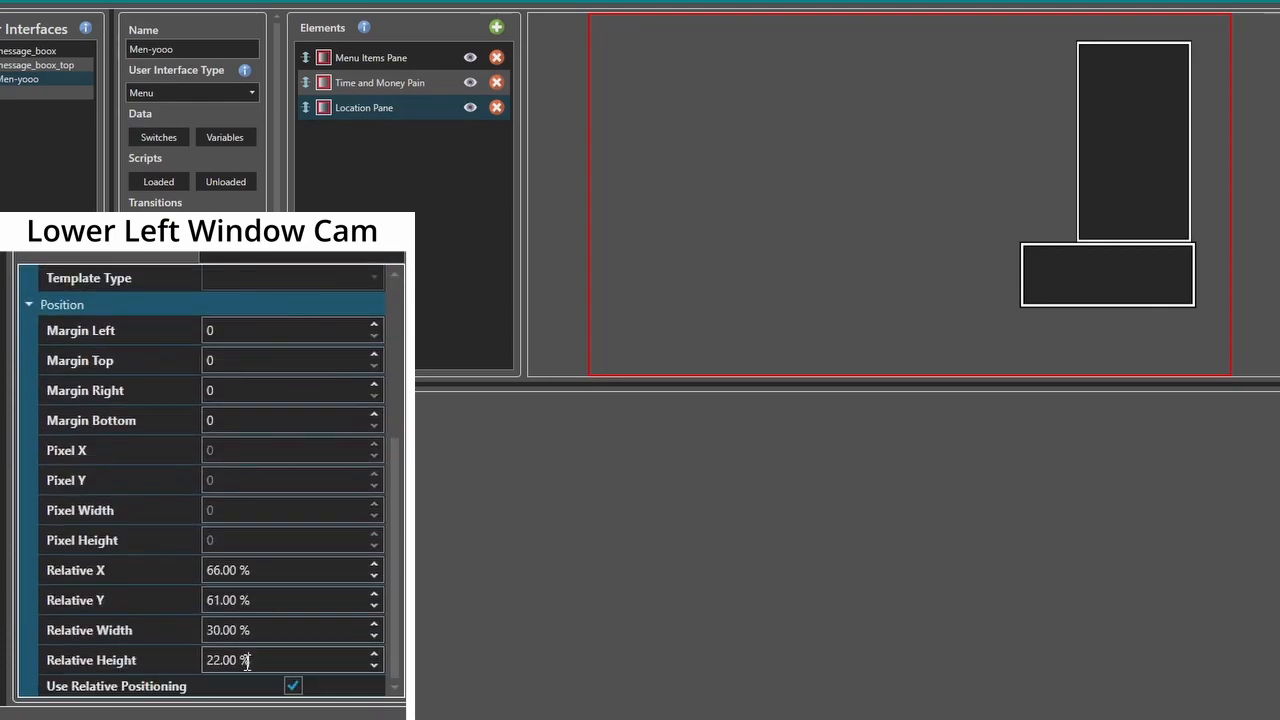
{"action": "scroll", "coordinate": [259, 662], "scroll_direction": "down", "scroll_amount": 5}
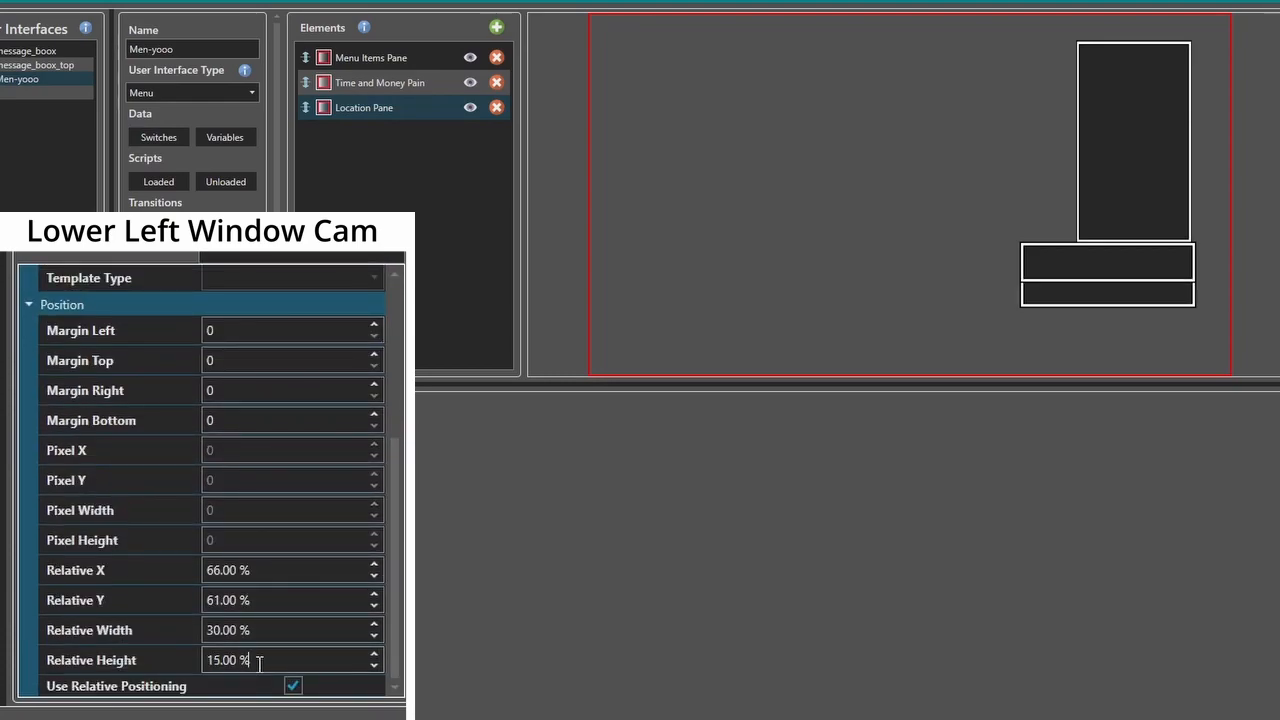
{"action": "scroll", "coordinate": [259, 662], "scroll_direction": "up", "scroll_amount": 1}
{"action": "scroll", "coordinate": [271, 603], "scroll_direction": "up", "scroll_amount": 9}
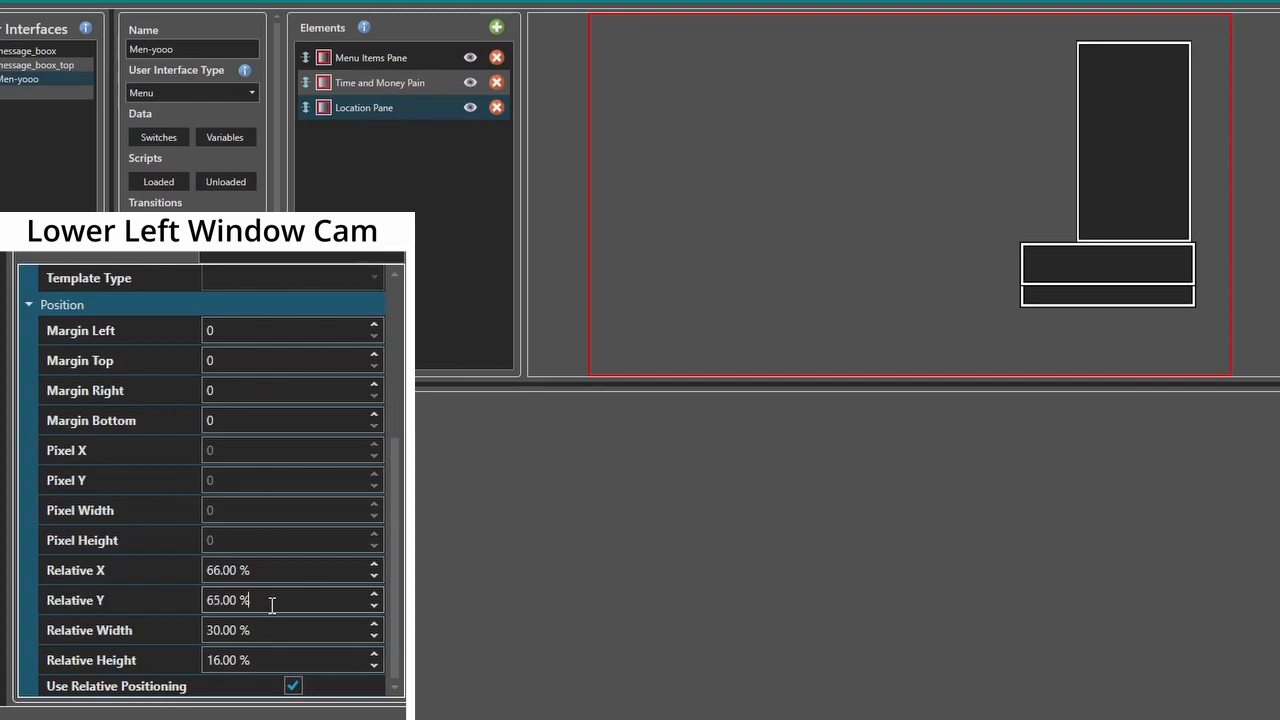
{"action": "scroll", "coordinate": [271, 604], "scroll_direction": "up", "scroll_amount": 6}
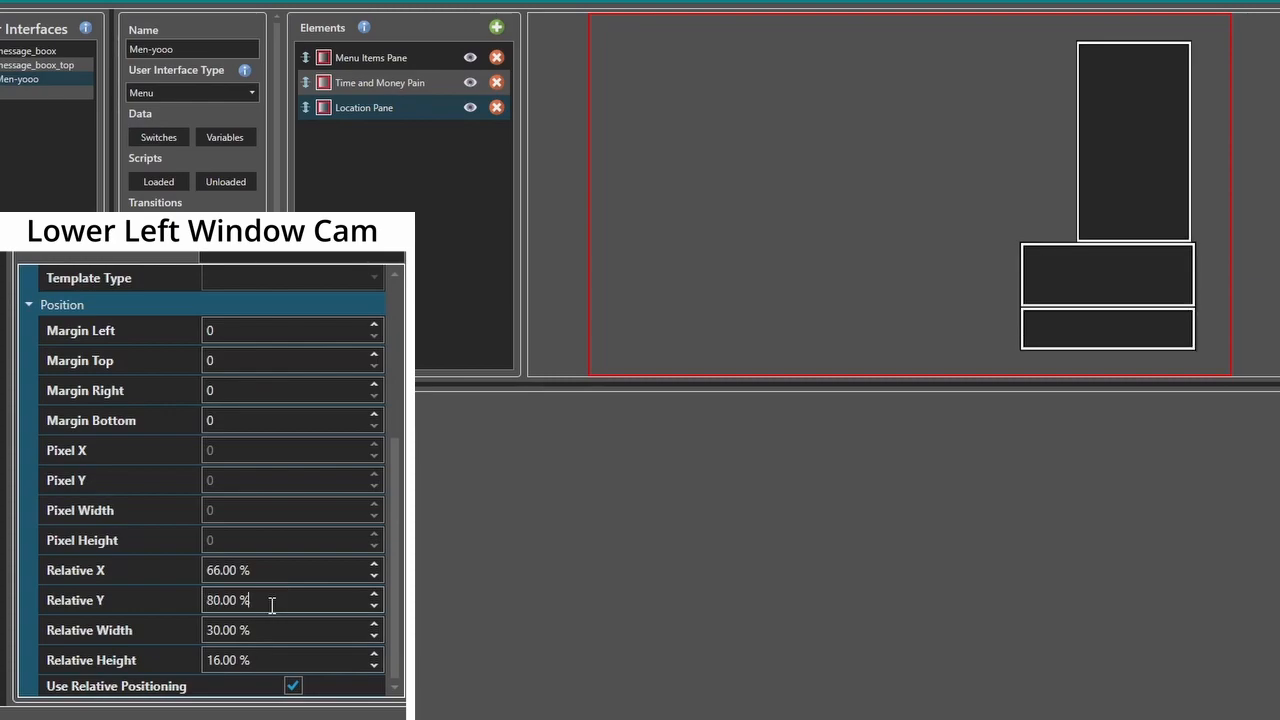
{"action": "scroll", "coordinate": [271, 604], "scroll_direction": "down", "scroll_amount": 2}
{"action": "scroll", "coordinate": [271, 604], "scroll_direction": "up", "scroll_amount": 1}
Duplicate the Location Pane at the end of the elements list.
{"action": "right_click", "coordinate": [365, 109]}
{"action": "left_click", "coordinate": [335, 157]}
{"action": "right_click", "coordinate": [381, 88]}
{"action": "right_click", "coordinate": [372, 112]}
{"action": "right_click", "coordinate": [392, 142]}
{"action": "left_click", "coordinate": [433, 187]}
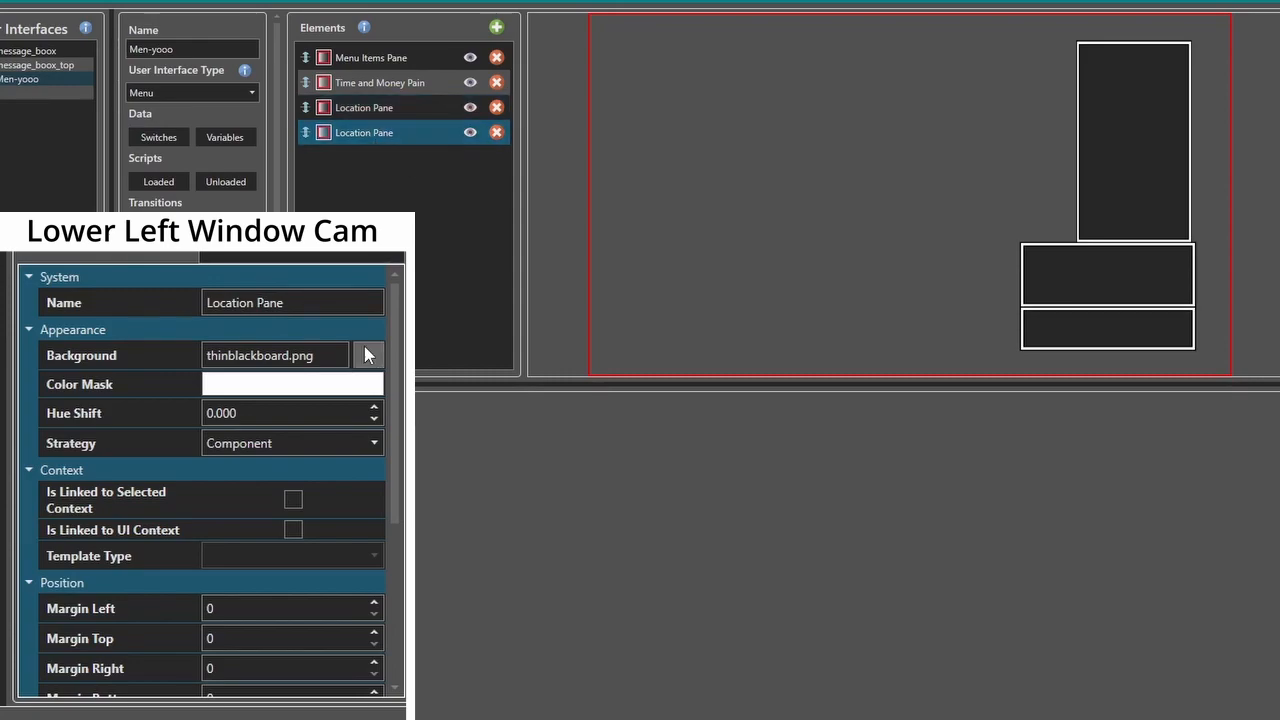
Rename the duplicated Location Pane element as Character 1 Pane.
{"action": "left_click", "coordinate": [275, 300]}
{"action": "key", "text": "ctrl+a"}
{"action": "type", "text": "Chara"}
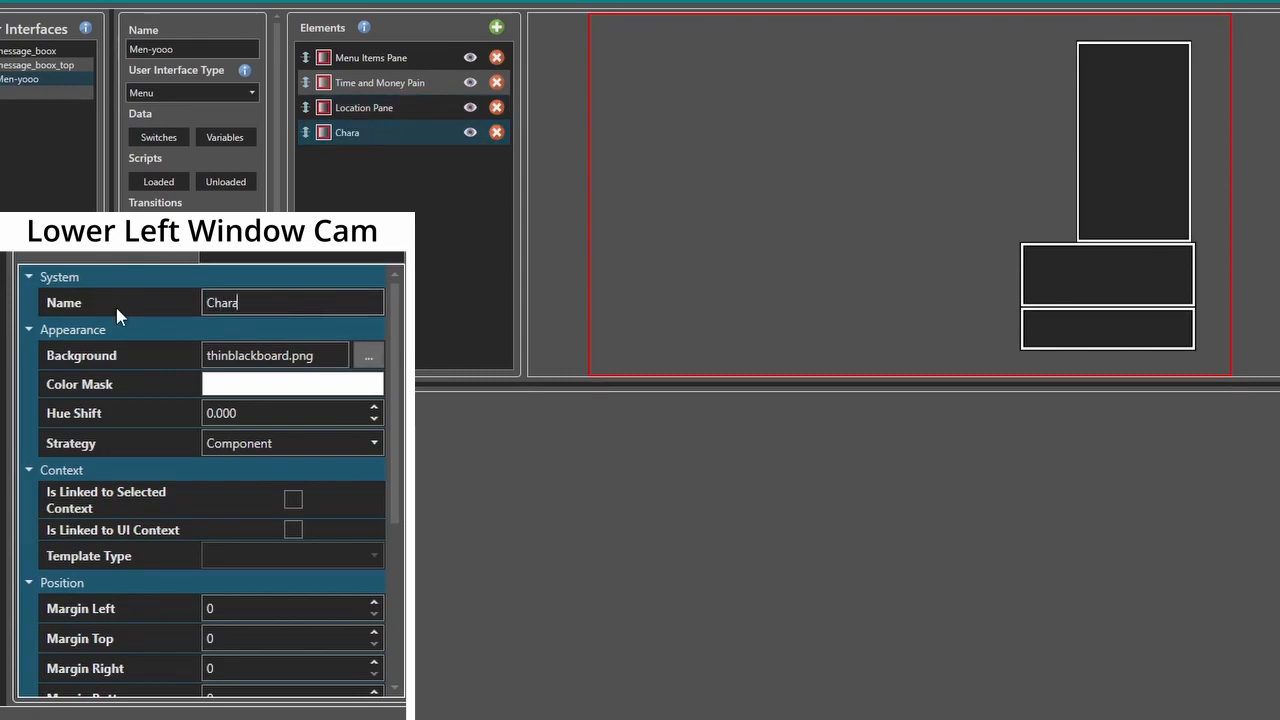
{"action": "type", "text": "cter 1 Pane"}
Set the Character 1 Pane's relative X and relative Y to 5% each.
{"action": "left_click_drag", "start_coordinate": [397, 421], "coordinate": [400, 519]}
{"action": "left_click_drag", "start_coordinate": [418, 625], "coordinate": [417, 709]}
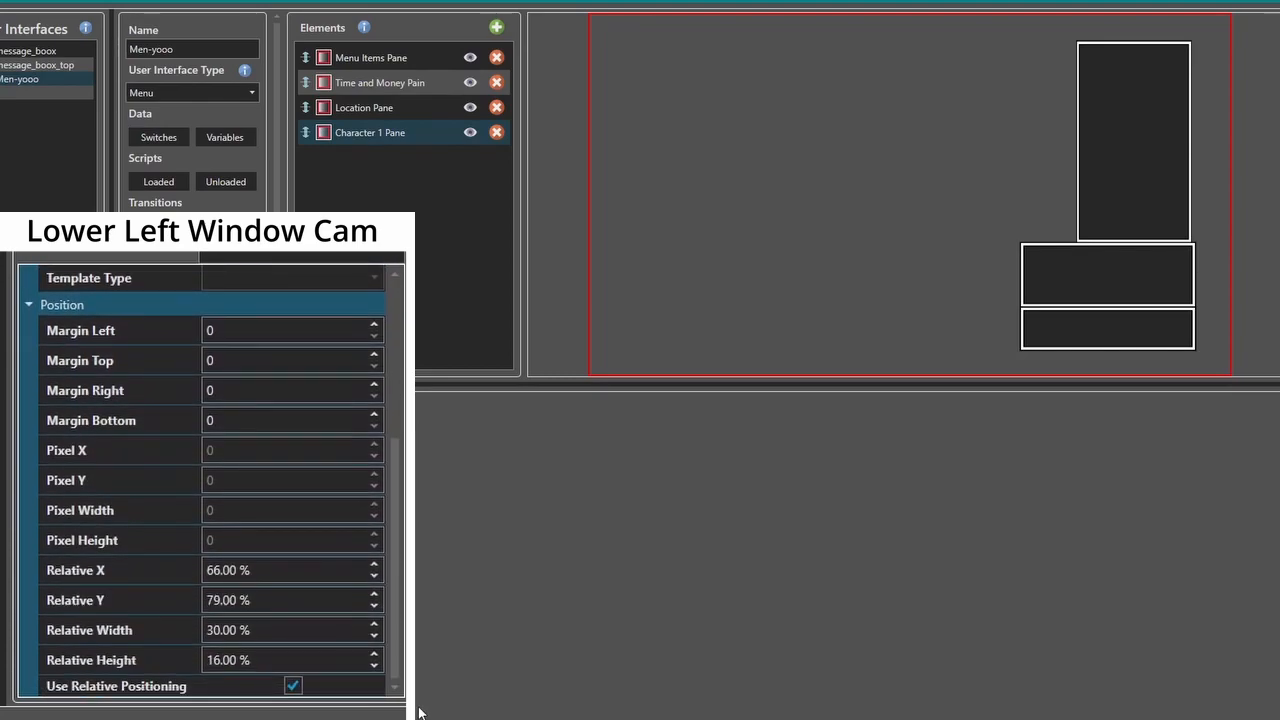
{"action": "double_click", "coordinate": [288, 660]}
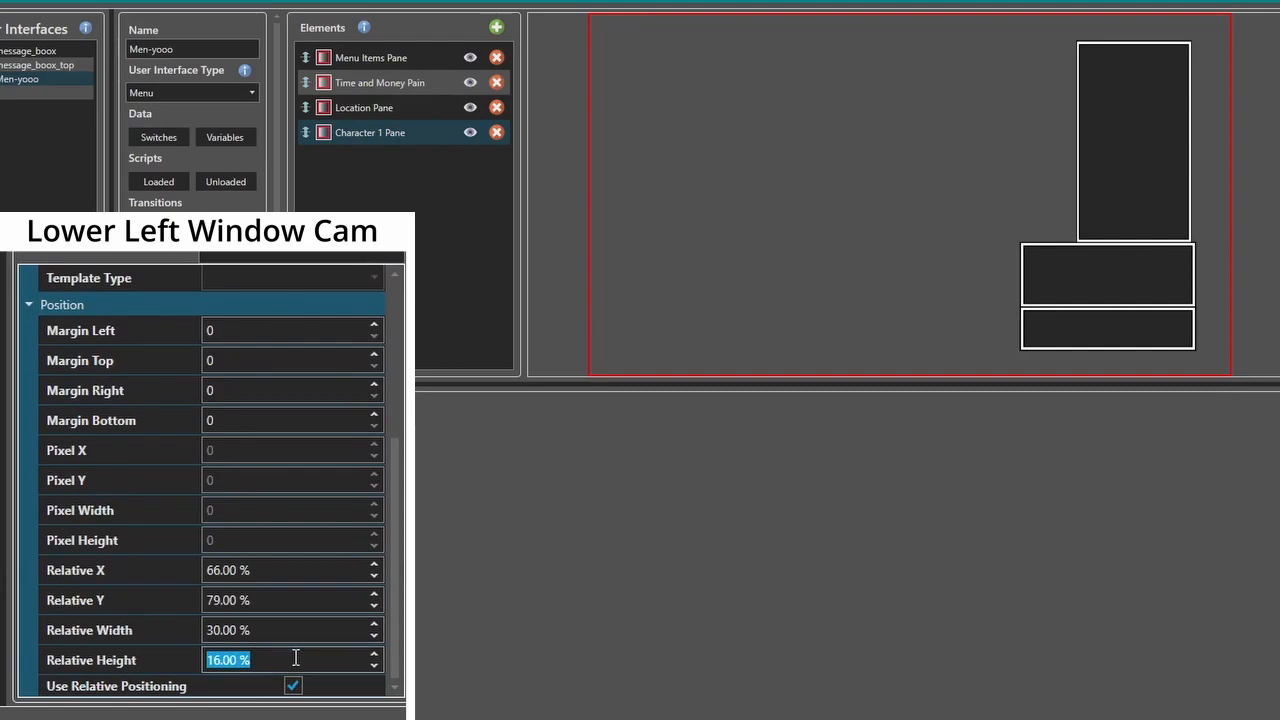
{"action": "left_click", "coordinate": [305, 591]}
{"action": "double_click", "coordinate": [303, 570]}
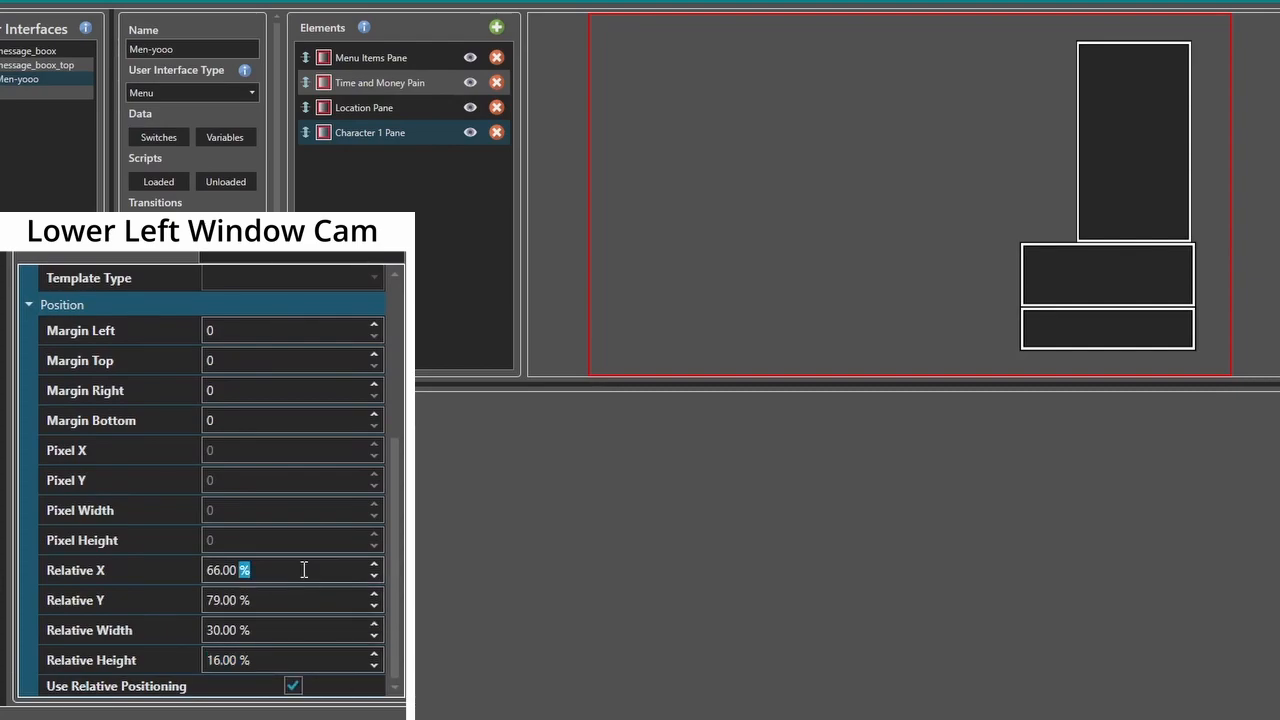
{"action": "type", "text": "5"}
{"action": "left_click", "coordinate": [310, 598]}
{"action": "double_click", "coordinate": [310, 598]}
{"action": "type", "text": "4"}
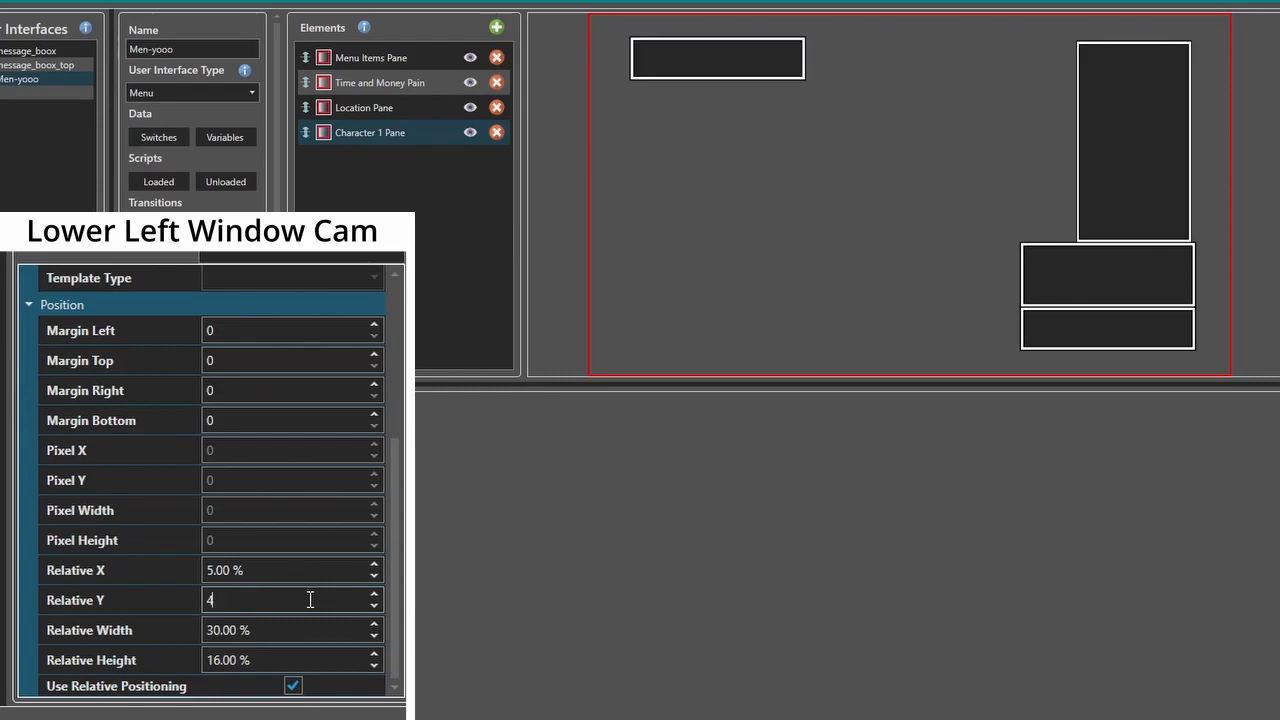
{"action": "scroll", "coordinate": [310, 600], "scroll_direction": "up", "scroll_amount": 1}
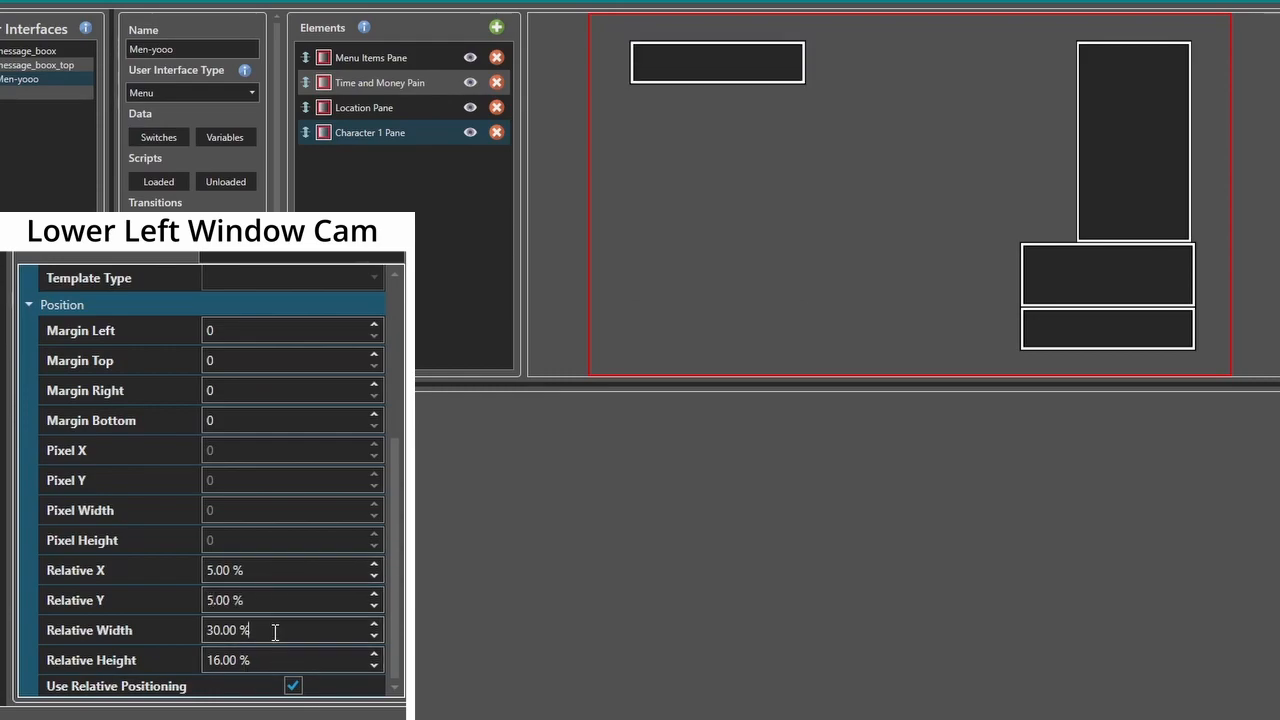
Set the Character 1 Pane's relative width to 80% and its relative height to 25%.
{"action": "triple_click", "coordinate": [275, 632]}
{"action": "type", "text": "80"}
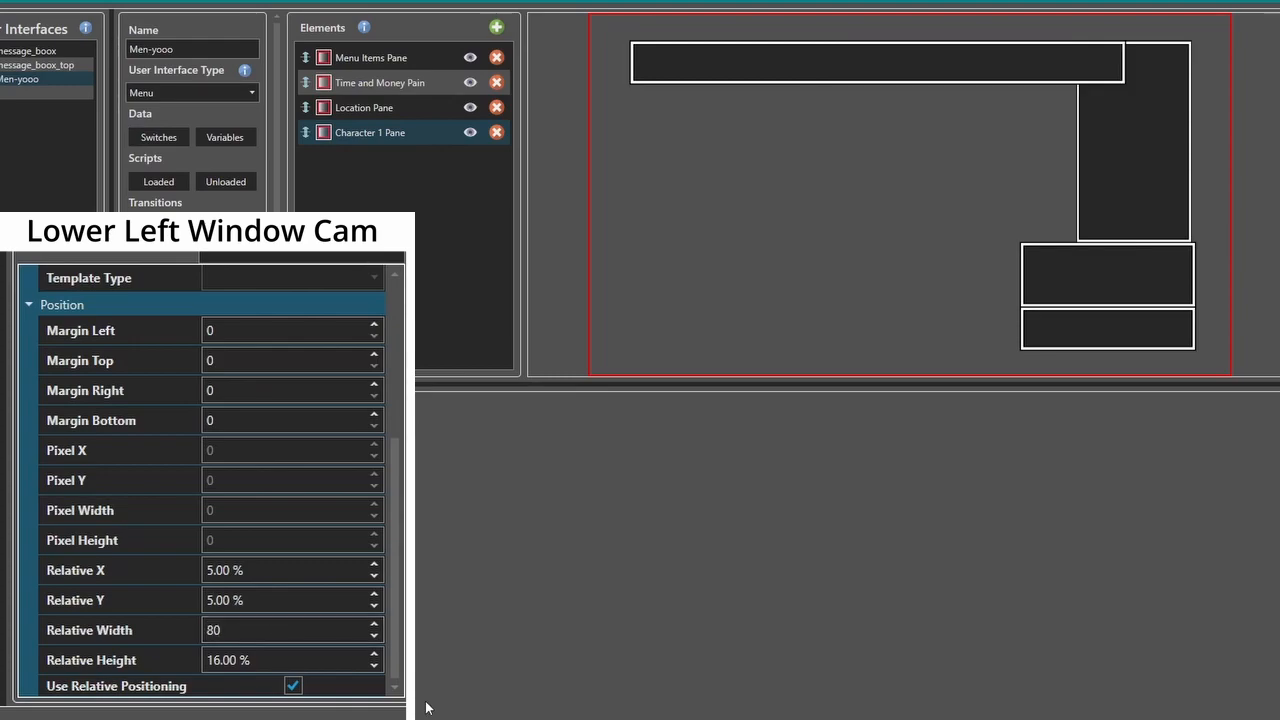
{"action": "scroll", "coordinate": [279, 637], "scroll_direction": "down", "scroll_amount": 1}
{"action": "scroll", "coordinate": [280, 636], "scroll_direction": "up", "scroll_amount": 1}
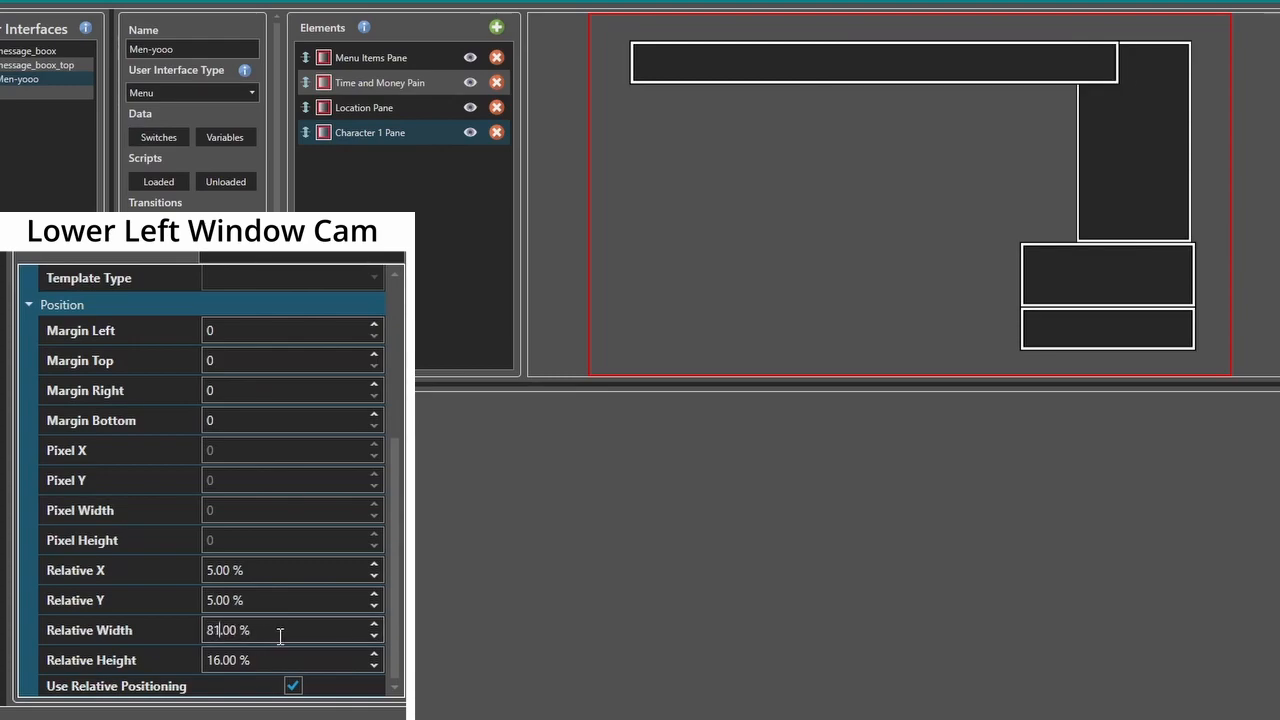
{"action": "left_click", "coordinate": [298, 654]}
{"action": "triple_click", "coordinate": [298, 654]}
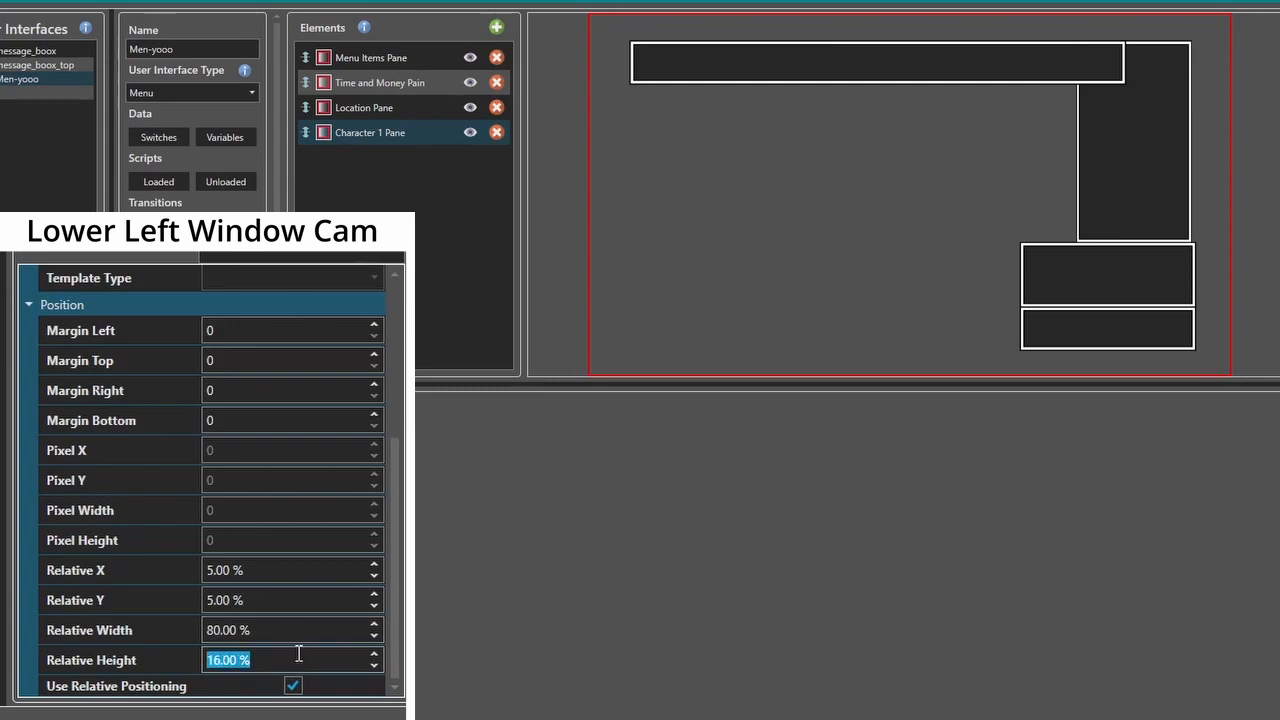
{"action": "scroll", "coordinate": [298, 654], "scroll_direction": "up", "scroll_amount": 5}
{"action": "double_click", "coordinate": [298, 654]}
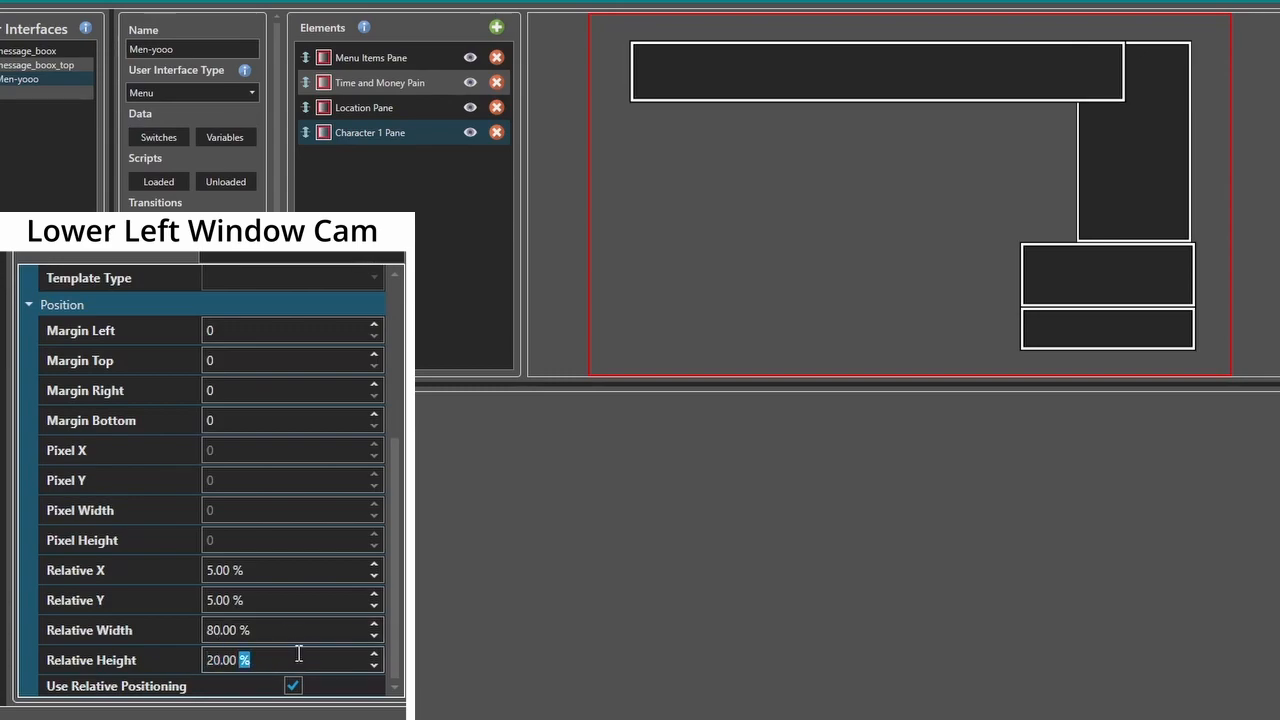
{"action": "left_click", "coordinate": [298, 654]}
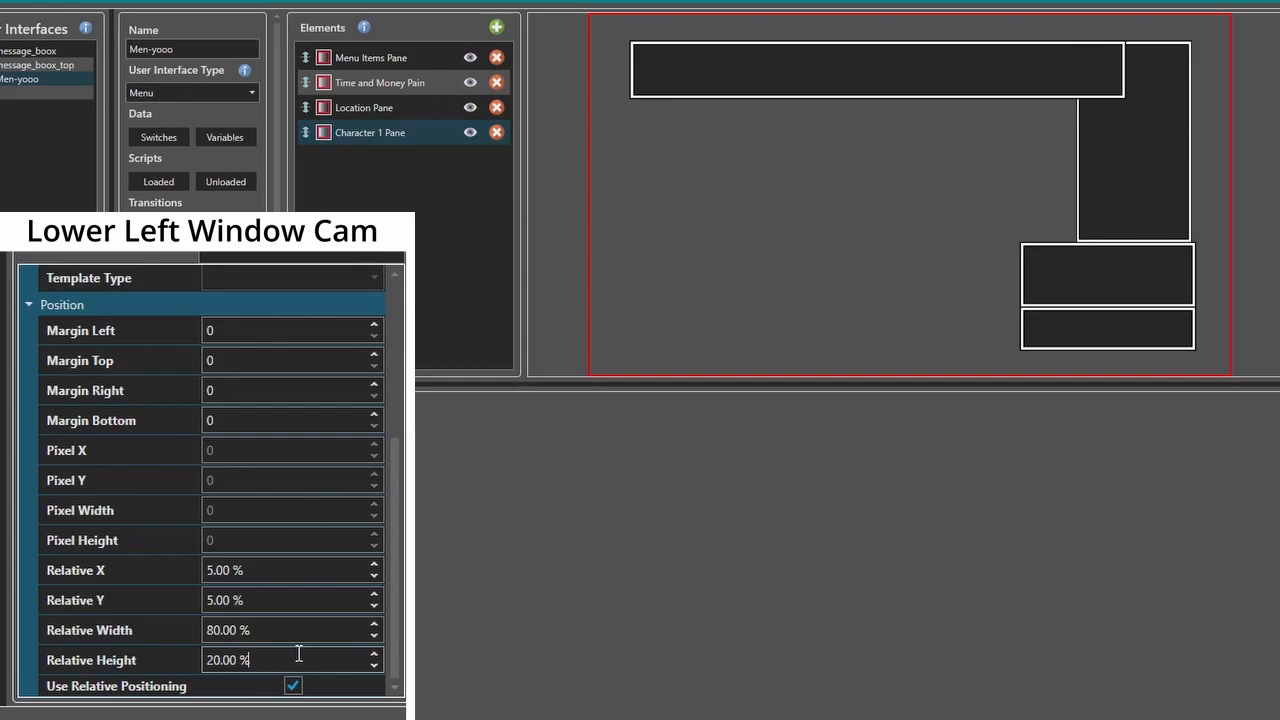
{"action": "scroll", "coordinate": [298, 654], "scroll_direction": "up", "scroll_amount": 1}
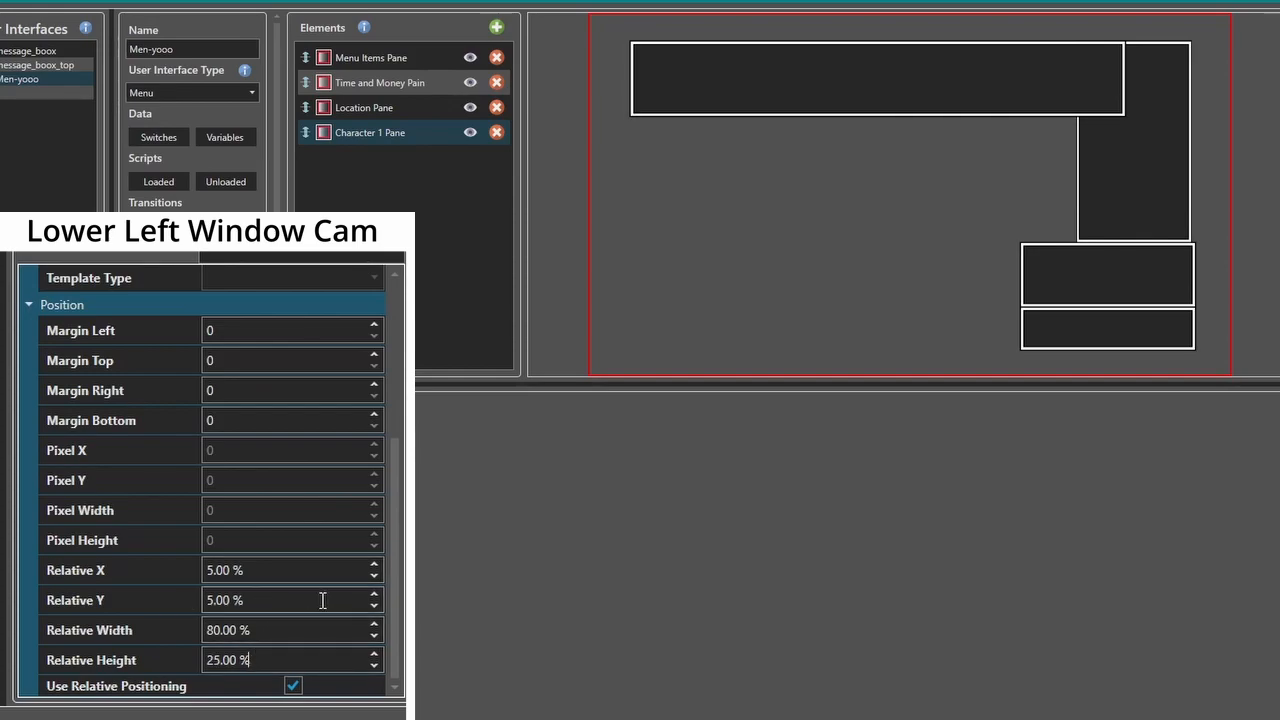
Reorder the elements so Menu Items Pane is last in the list and Character 1 Pane is first.
{"action": "mouse_move", "coordinate": [398, 597]}
{"action": "left_mouse_down"}
{"action": "mouse_move", "coordinate": [399, 586]}
{"action": "mouse_move", "coordinate": [397, 602]}
{"action": "left_mouse_up"}
{"action": "mouse_move", "coordinate": [304, 133]}
{"action": "left_mouse_down"}
{"action": "mouse_move", "coordinate": [309, 70]}
{"action": "mouse_move", "coordinate": [300, 155]}
{"action": "mouse_move", "coordinate": [303, 136]}
{"action": "left_mouse_up"}
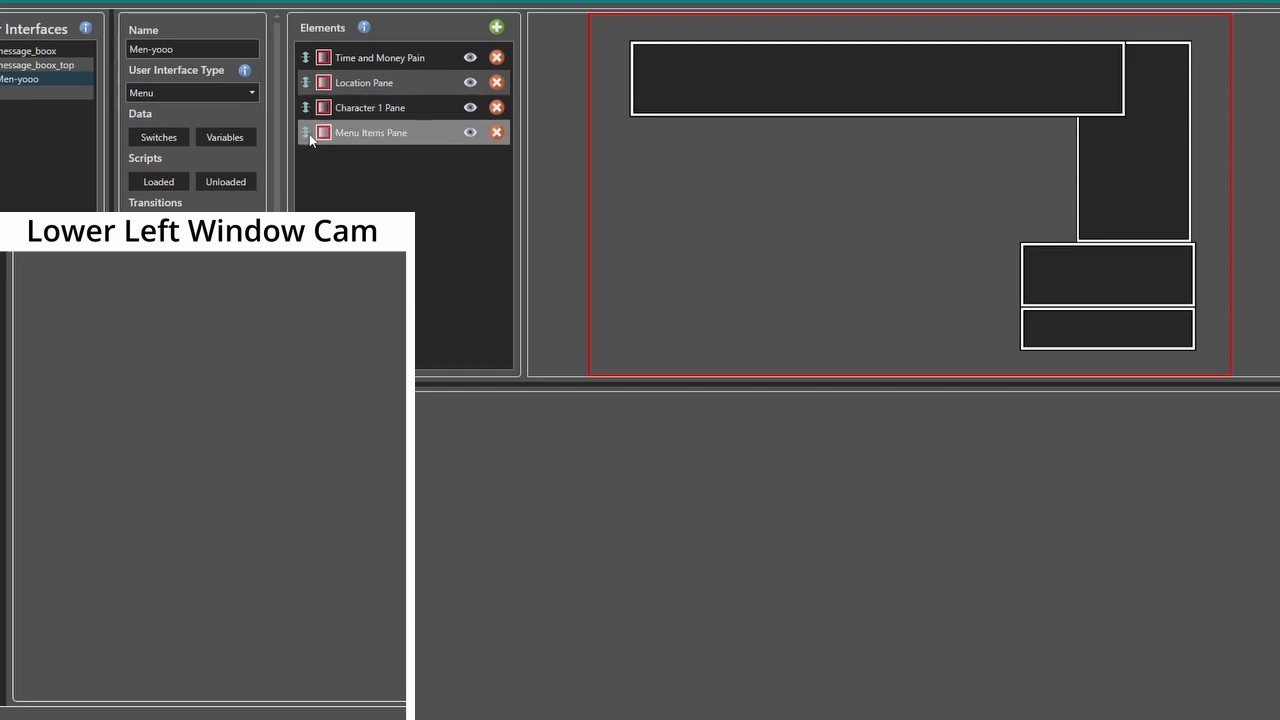
{"action": "left_click", "coordinate": [310, 119]}
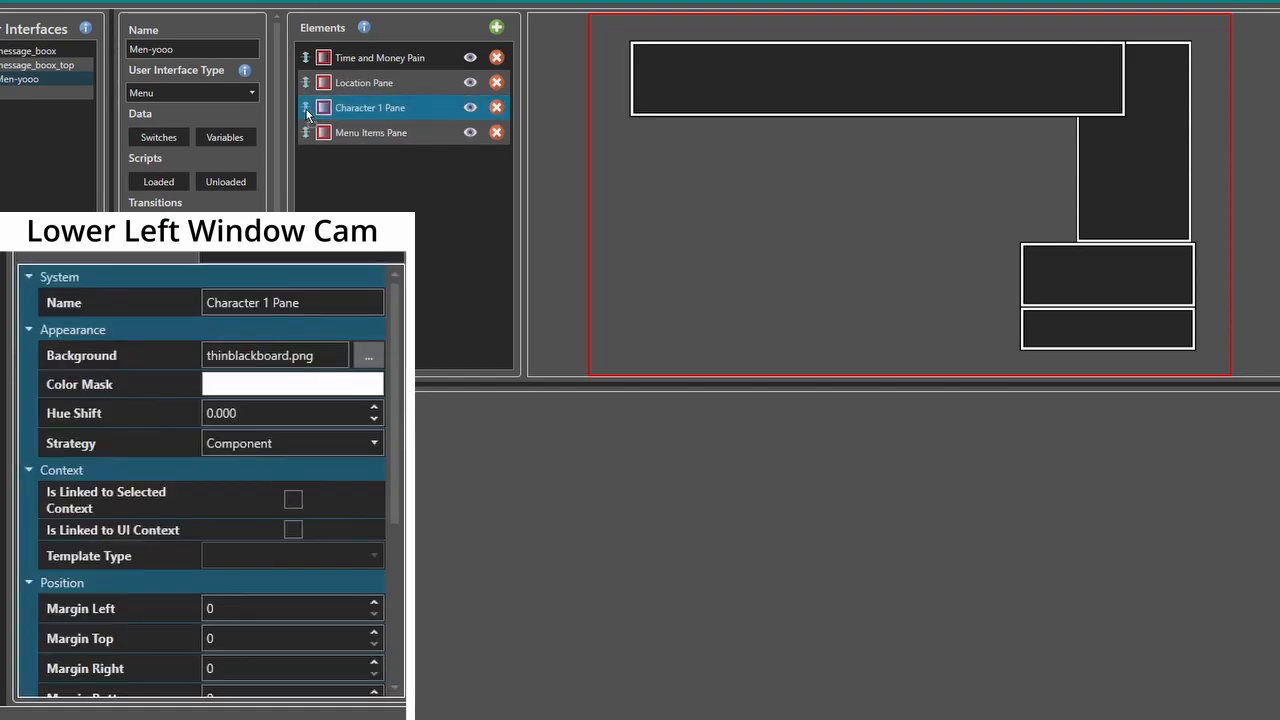
{"action": "left_click_drag", "start_coordinate": [310, 118], "coordinate": [306, 57]}
Set the Character 1 Pane's relative Y to 7%.
{"action": "left_click", "coordinate": [393, 62]}
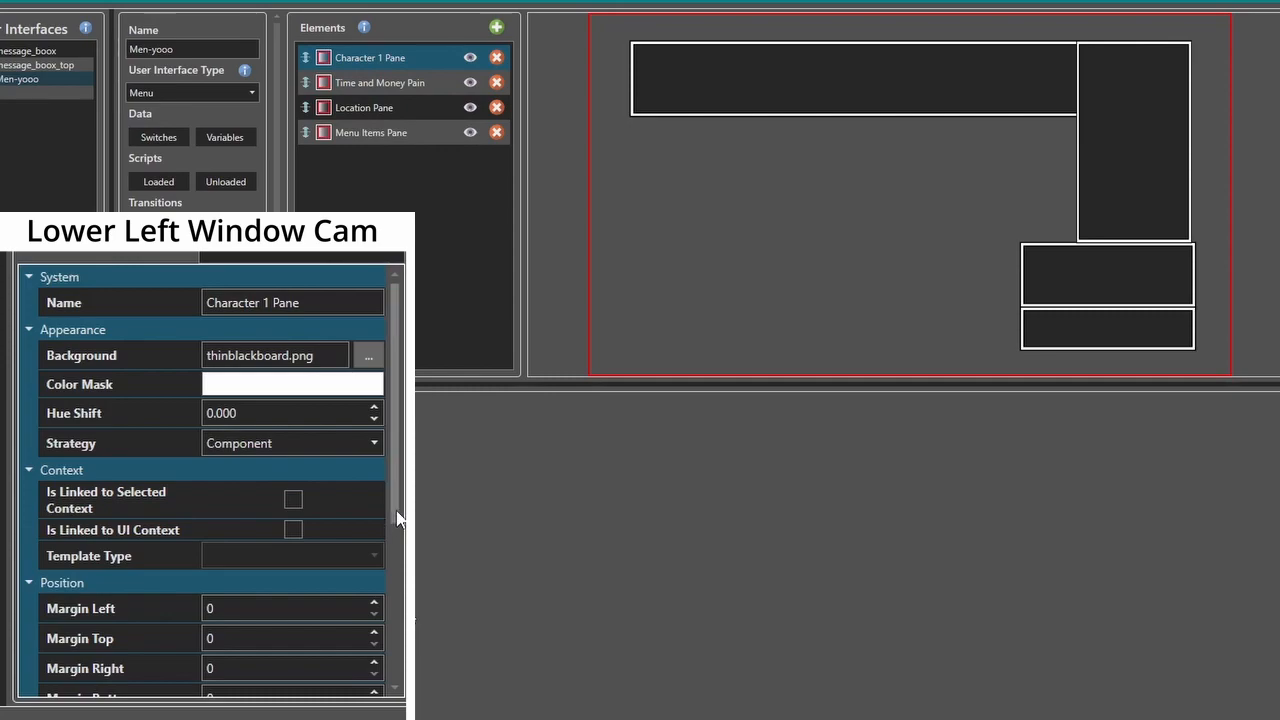
{"action": "scroll", "coordinate": [390, 510], "scroll_direction": "down", "scroll_amount": 6}
{"action": "left_click", "coordinate": [290, 597]}
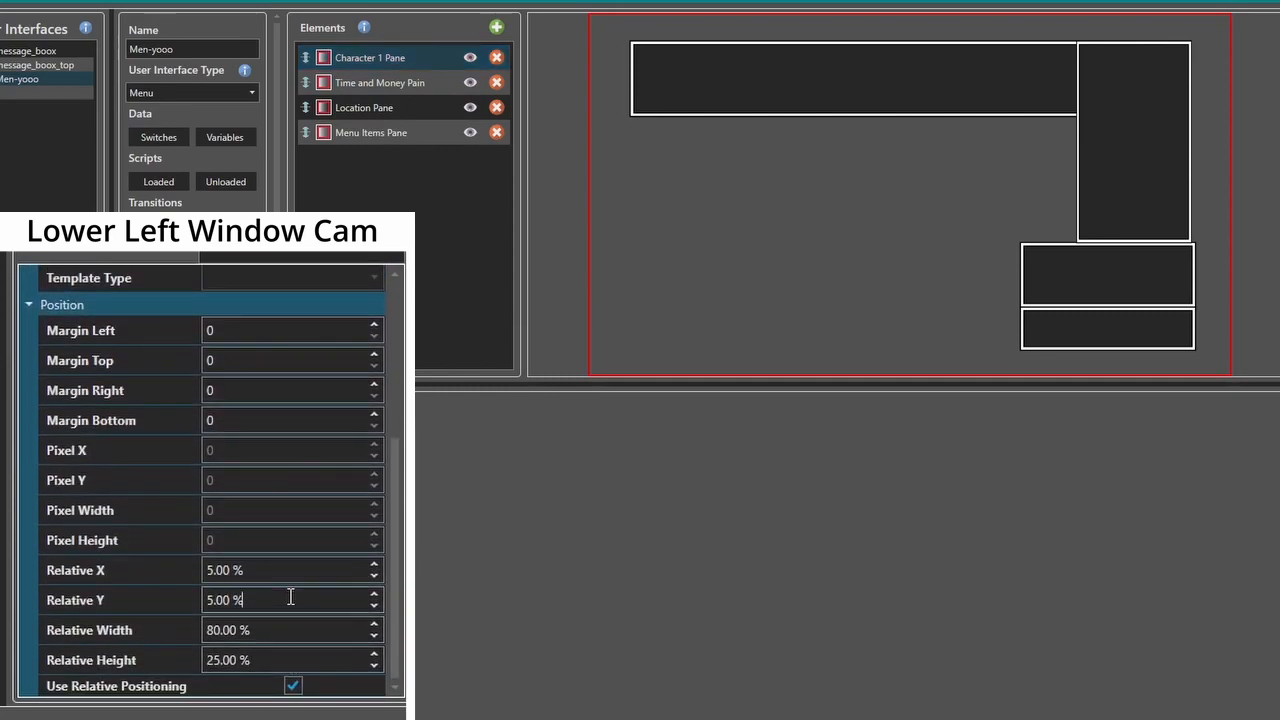
{"action": "scroll", "coordinate": [290, 597], "scroll_direction": "up", "scroll_amount": 3}
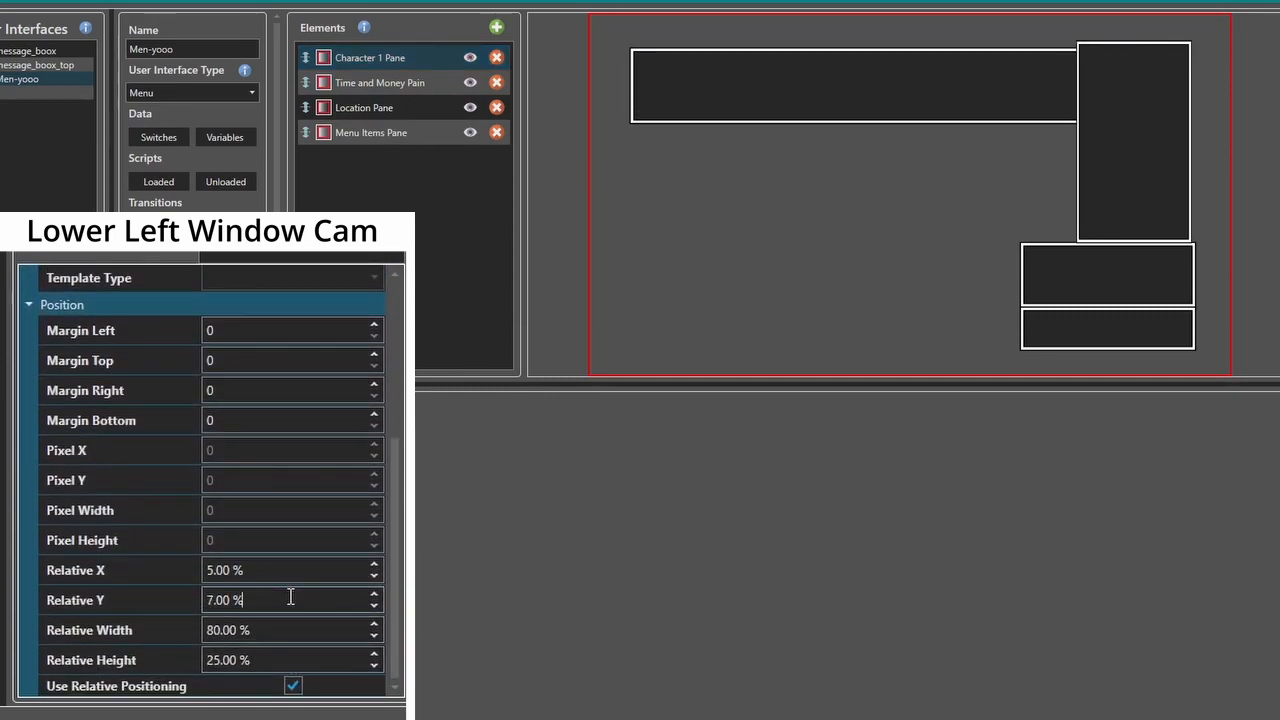
{"action": "scroll", "coordinate": [290, 597], "scroll_direction": "down", "scroll_amount": 1}
{"action": "scroll", "coordinate": [290, 597], "scroll_direction": "up", "scroll_amount": 1}
Duplicate the Character 1 Pane directly below it and rename the copy as Character 2 Pane.
{"action": "right_click", "coordinate": [405, 57]}
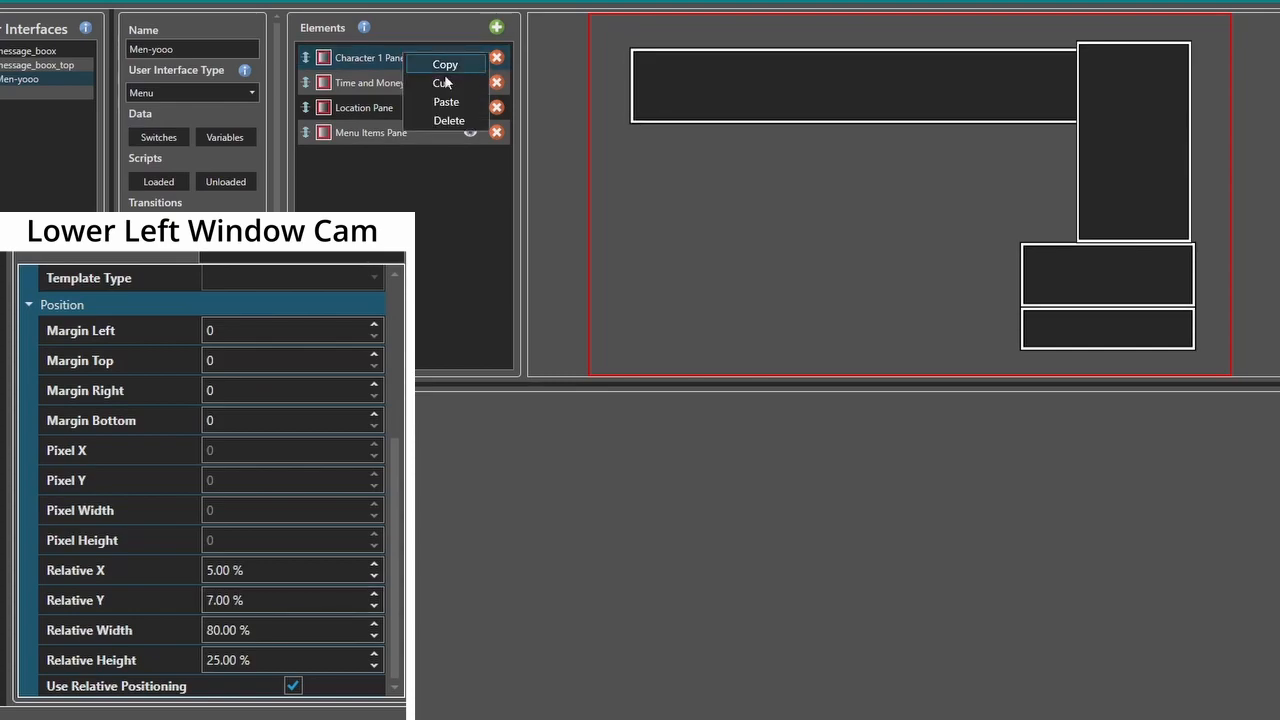
{"action": "left_click", "coordinate": [445, 65]}
{"action": "right_click", "coordinate": [428, 62]}
{"action": "left_click", "coordinate": [464, 107]}
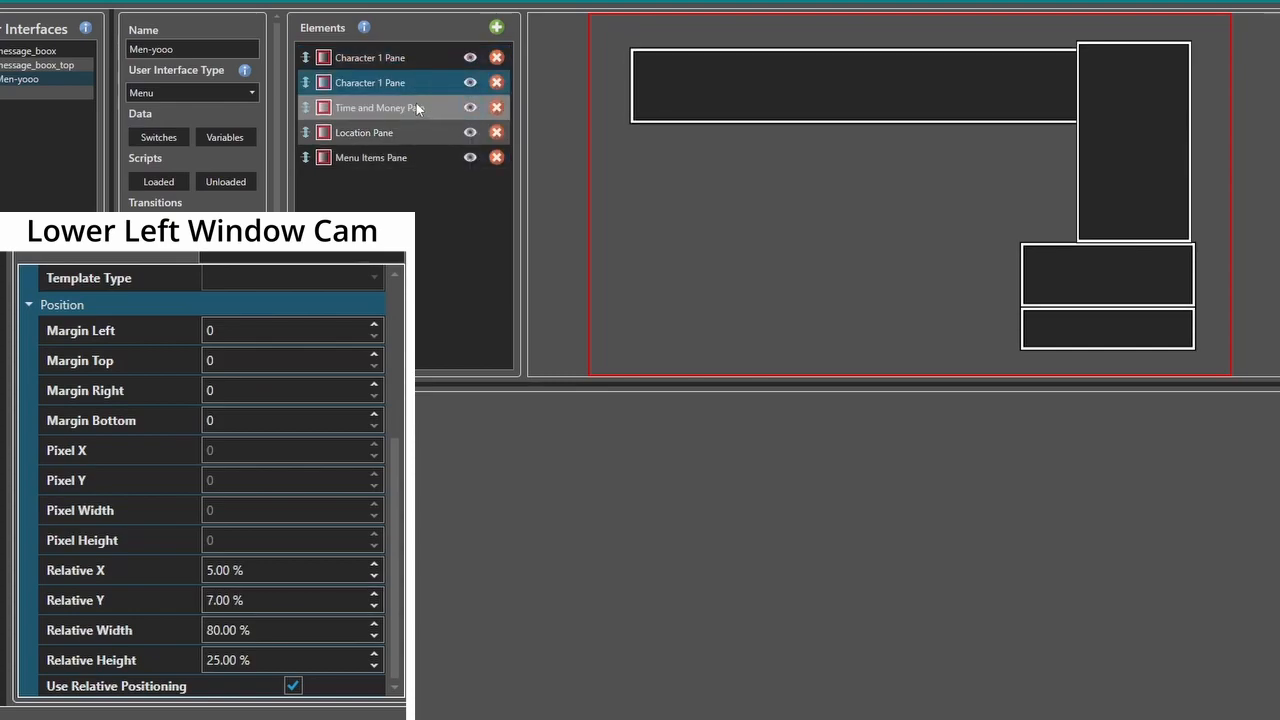
{"action": "right_click", "coordinate": [410, 84]}
{"action": "left_click", "coordinate": [370, 87]}
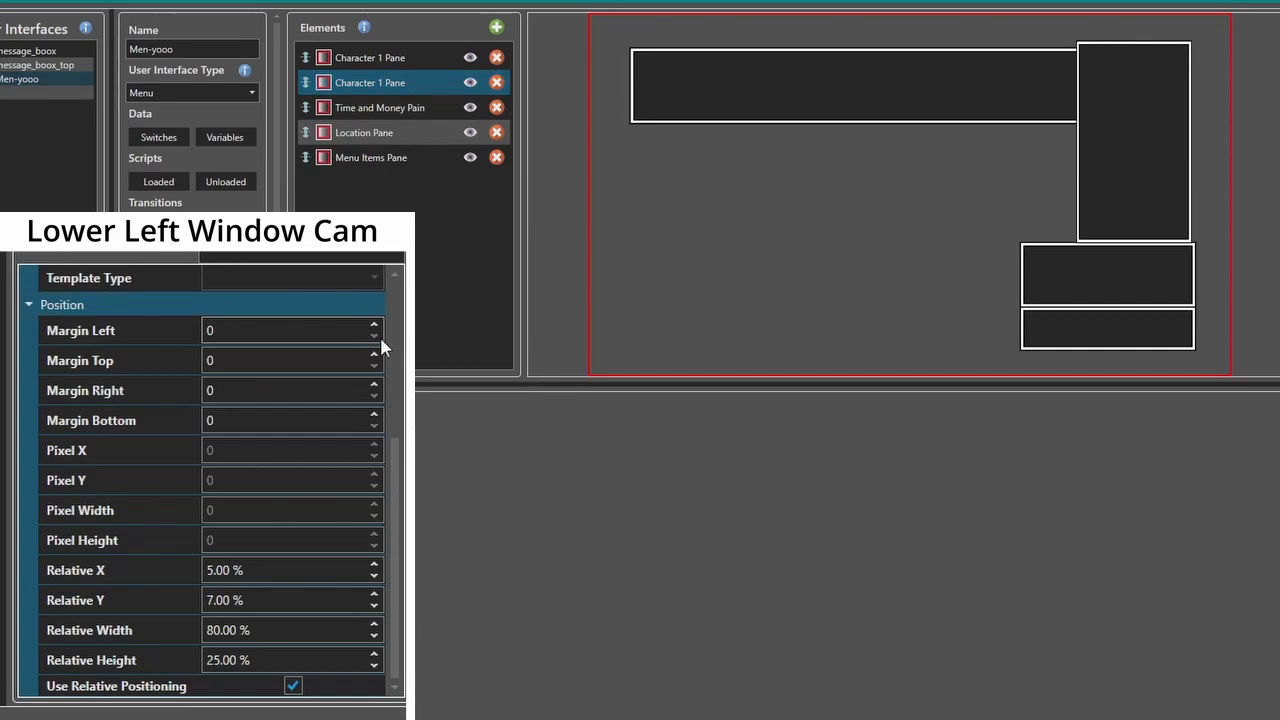
{"action": "scroll", "coordinate": [401, 351], "scroll_direction": "up", "scroll_amount": 5}
{"action": "double_click", "coordinate": [262, 302]}
{"action": "type", "text": "2 Pane"}
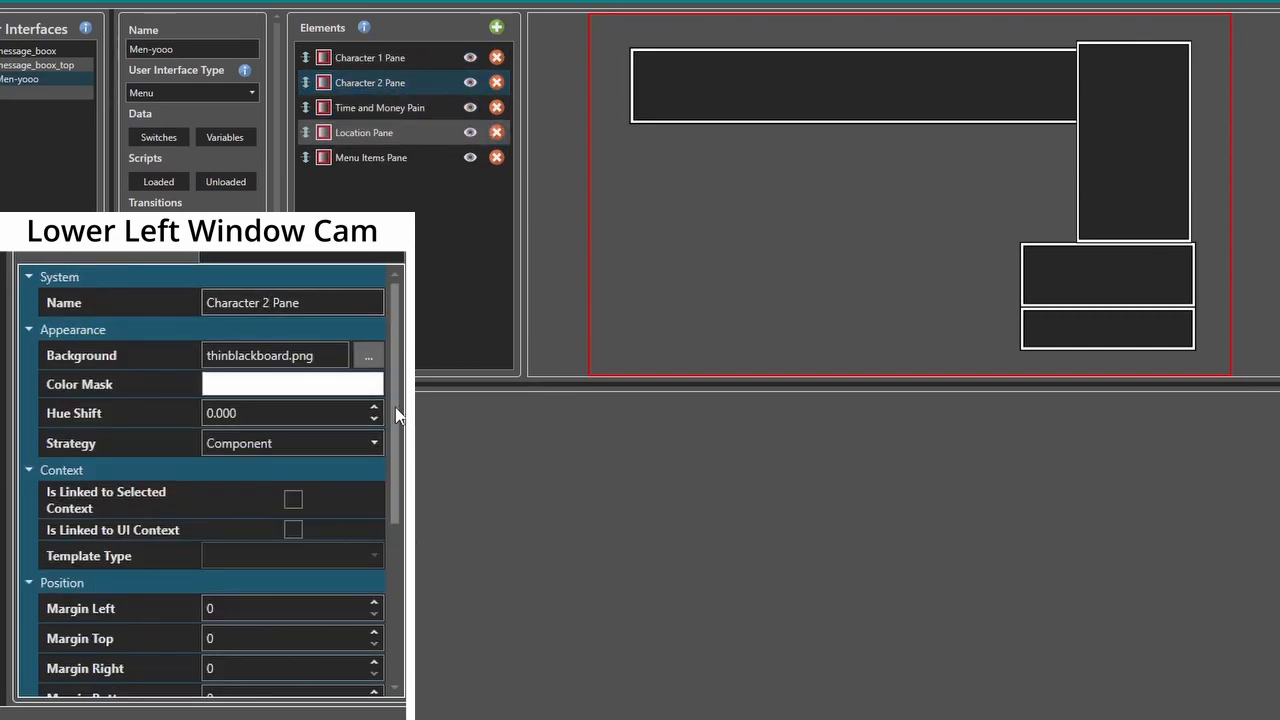
Set the Character 2 Pane's relative Y to 27%.
{"action": "left_click_drag", "start_coordinate": [394, 406], "coordinate": [421, 712]}
{"action": "double_click", "coordinate": [277, 604]}
{"action": "triple_click", "coordinate": [277, 606]}
{"action": "scroll", "coordinate": [281, 606], "scroll_direction": "up", "scroll_amount": 4}
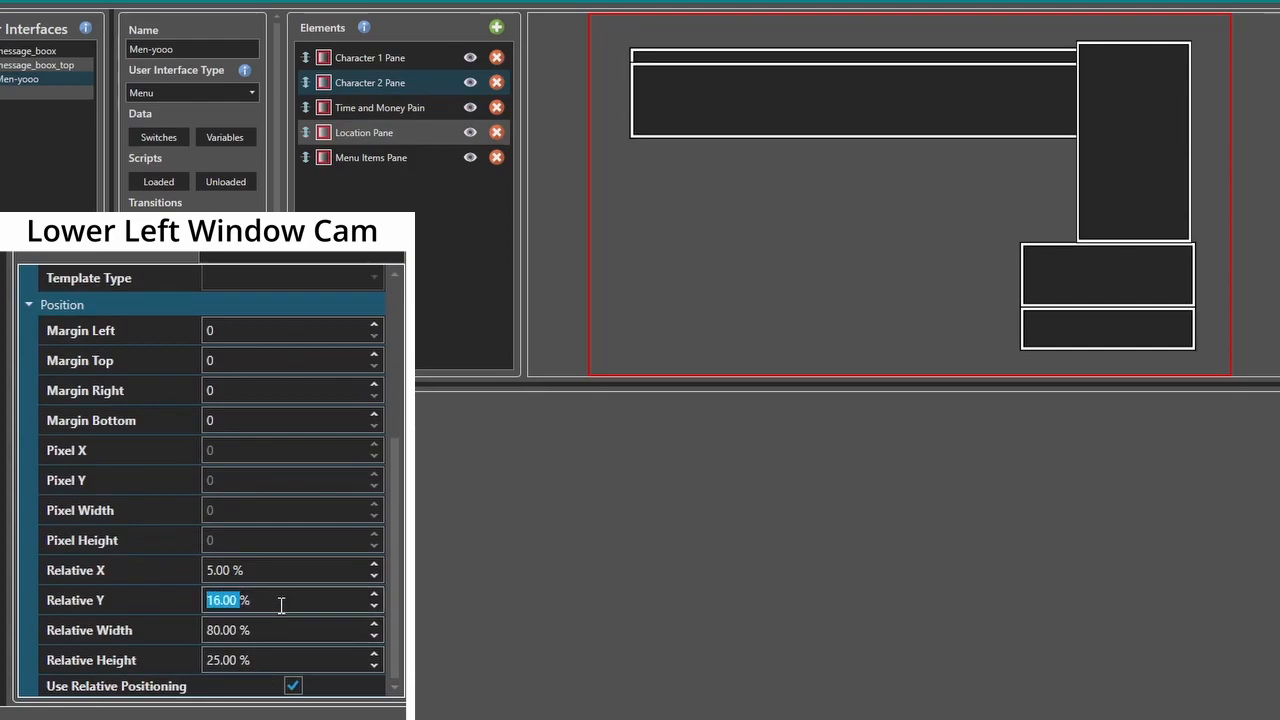
{"action": "scroll", "coordinate": [281, 604], "scroll_direction": "up", "scroll_amount": 10}
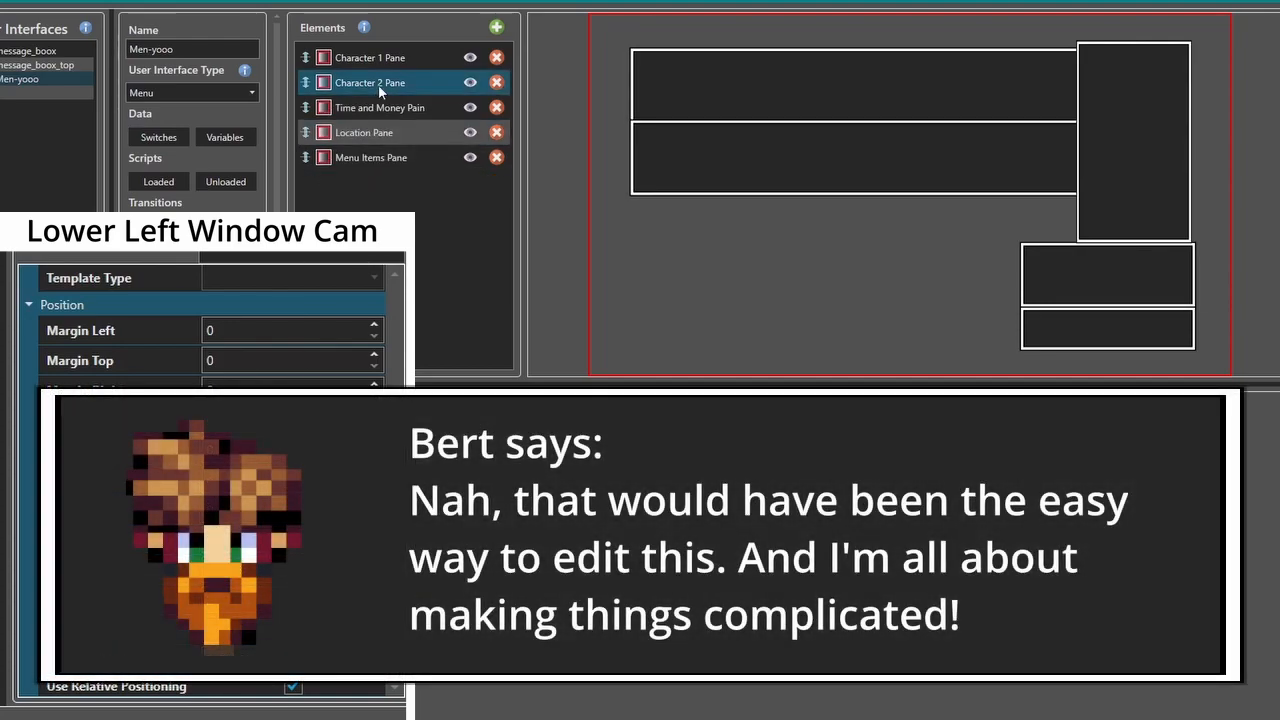
Duplicate the Character 2 Pane directly below it and rename the copy as Character 3 Pane.
{"action": "right_click", "coordinate": [378, 84]}
{"action": "left_click", "coordinate": [421, 99]}
{"action": "right_click", "coordinate": [421, 101]}
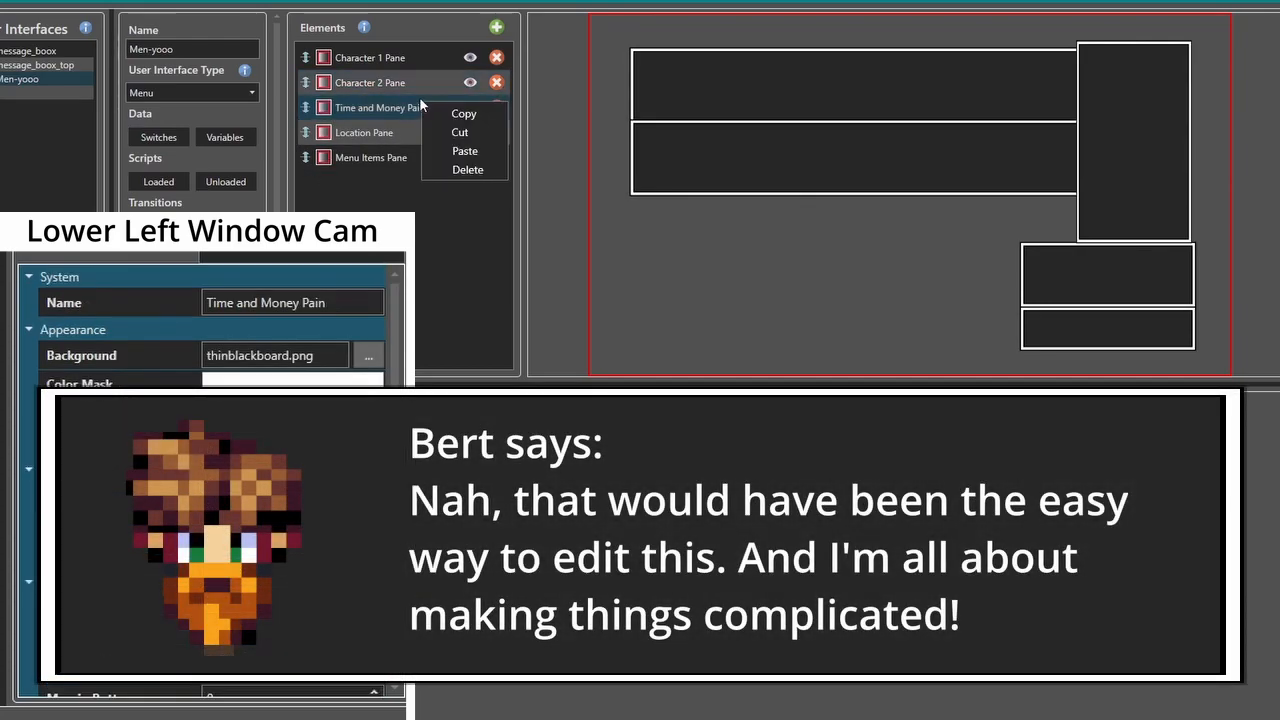
{"action": "left_click", "coordinate": [459, 152]}
{"action": "left_click", "coordinate": [269, 302]}
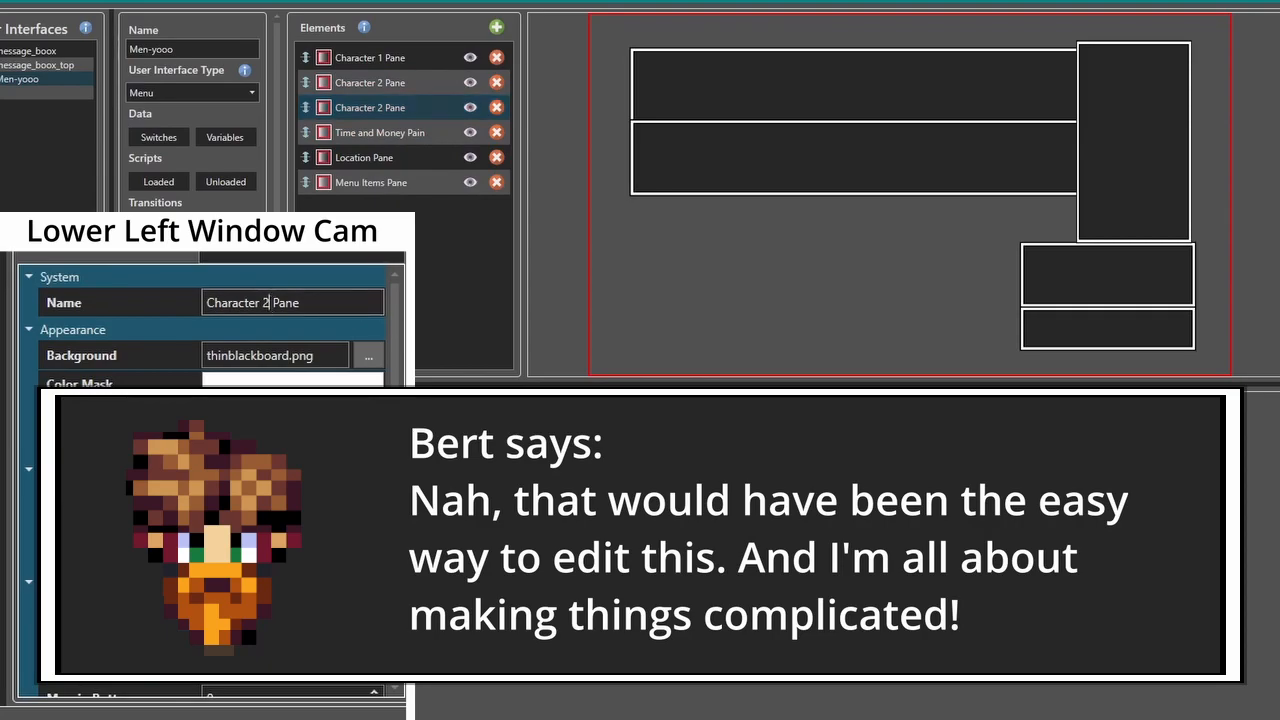
{"action": "key", "text": "BackSpace"}
{"action": "type", "text": "3"}
Set the Character 3 Pane's relative Y to 47%.
{"action": "scroll", "coordinate": [395, 600], "scroll_direction": "down", "scroll_amount": 3}
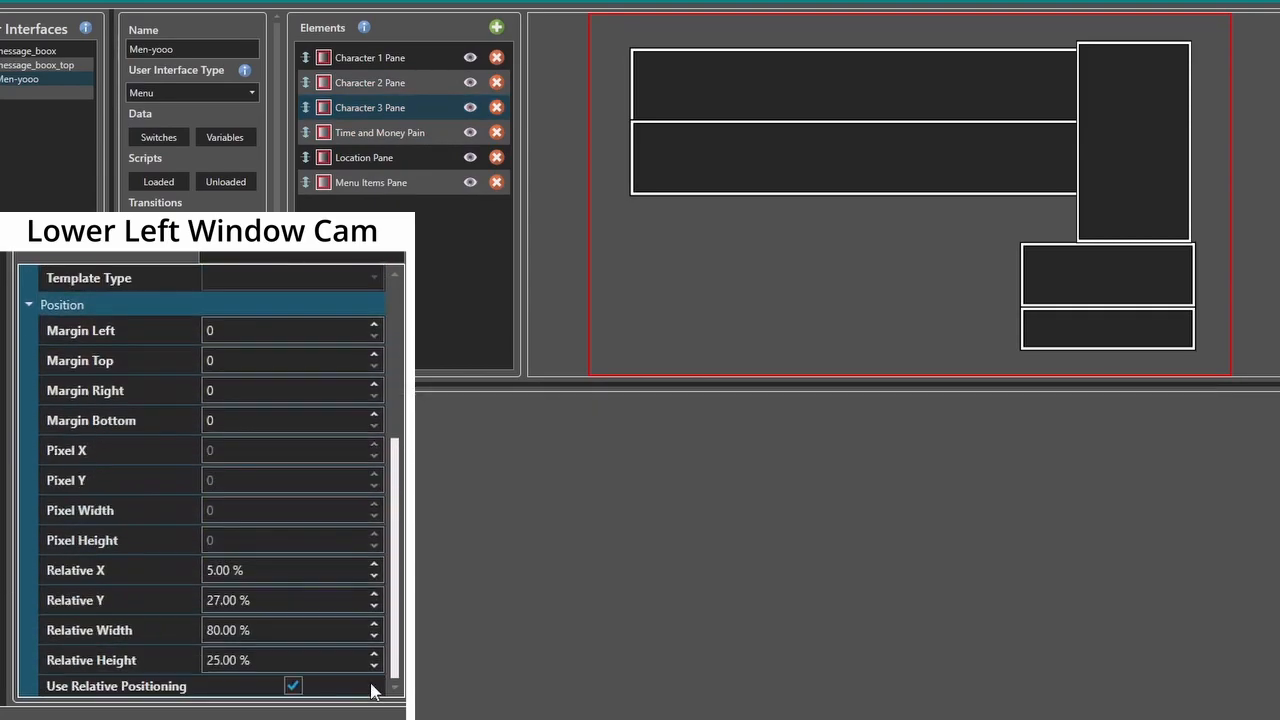
{"action": "scroll", "coordinate": [268, 600], "scroll_direction": "up", "scroll_amount": 16}
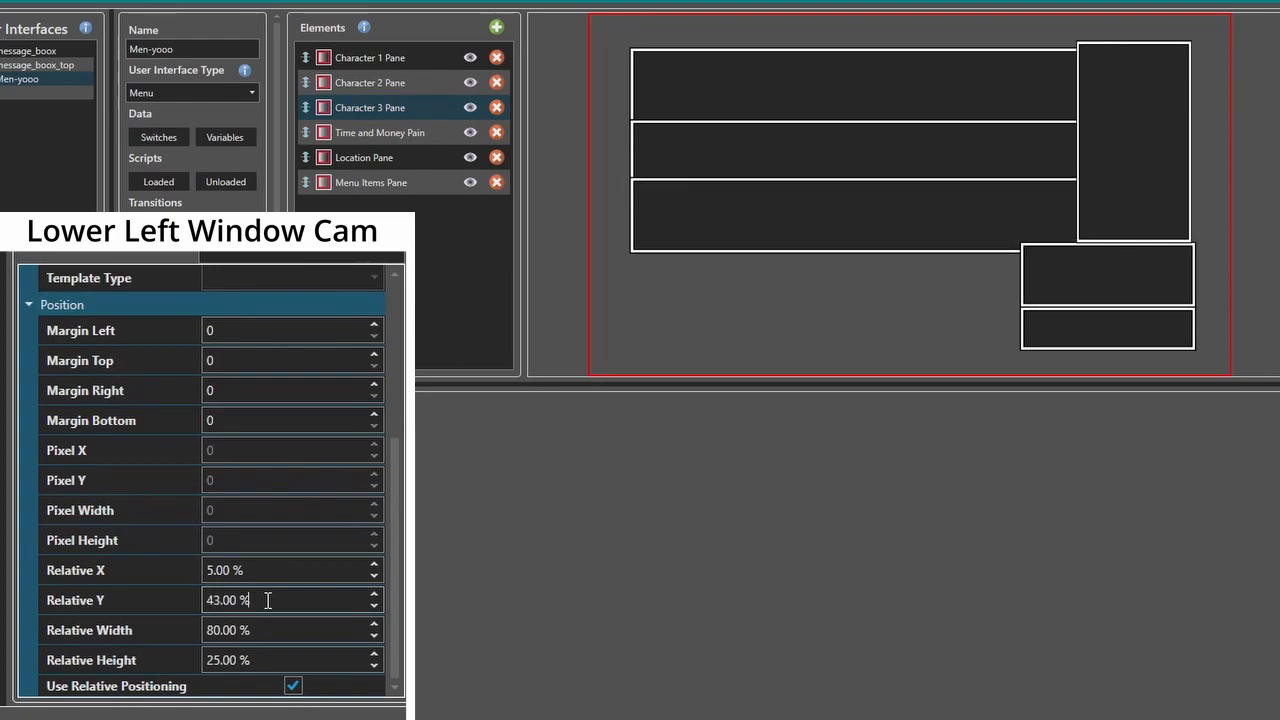
{"action": "scroll", "coordinate": [268, 600], "scroll_direction": "up", "scroll_amount": 1}
{"action": "scroll", "coordinate": [268, 600], "scroll_direction": "up", "scroll_amount": 2}
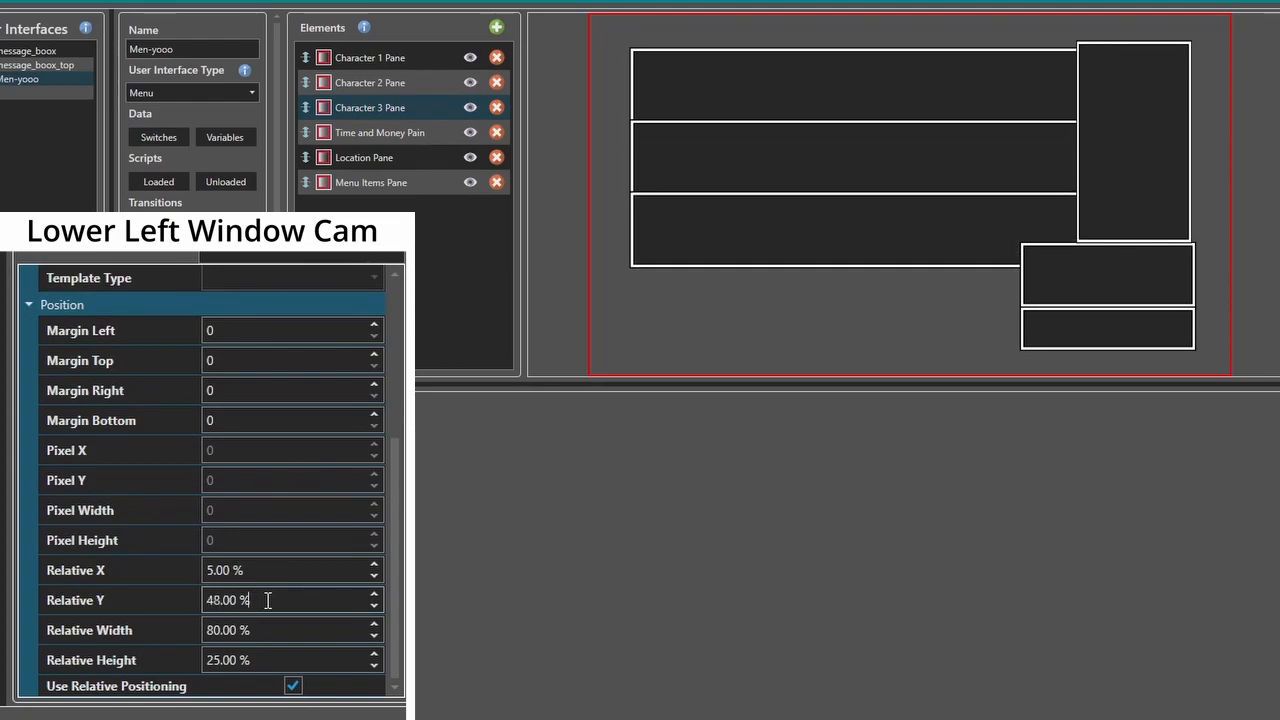
{"action": "scroll", "coordinate": [268, 600], "scroll_direction": "down", "scroll_amount": 2}
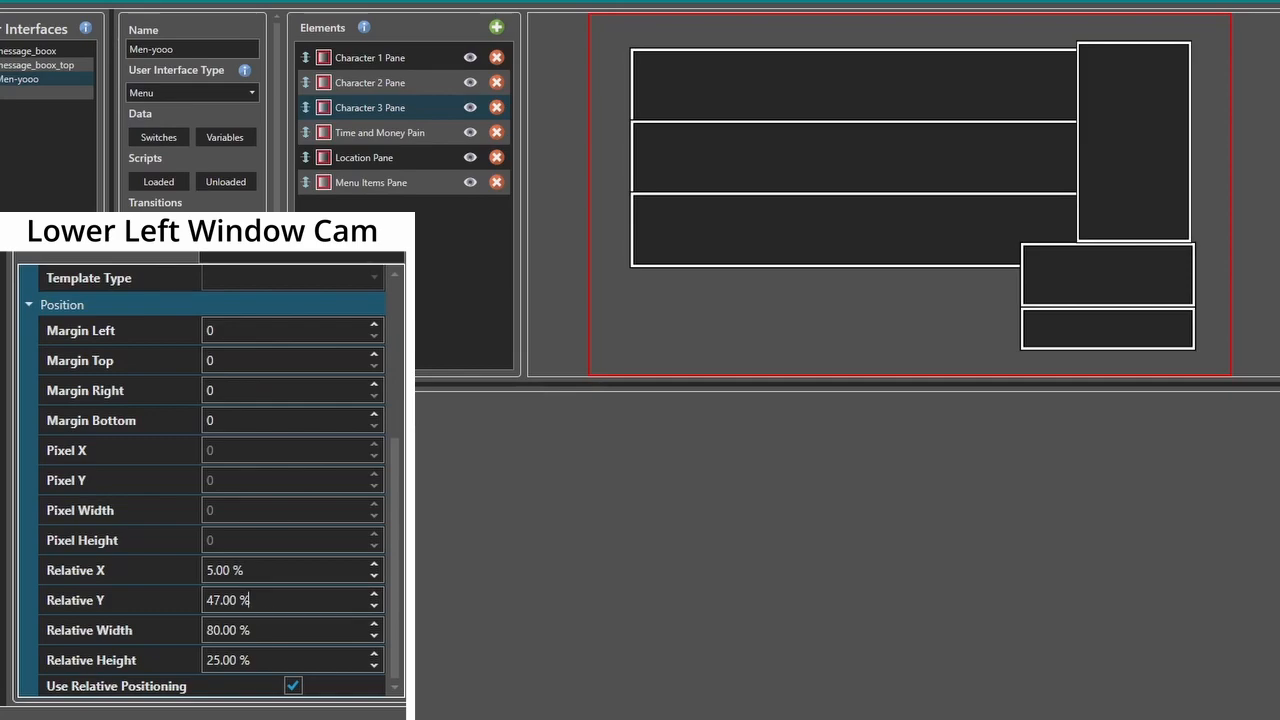
Duplicate the Character 3 Pane directly below it and rename the copy as Character 4 Pane.
{"action": "right_click", "coordinate": [393, 110]}
{"action": "left_click", "coordinate": [403, 117]}
{"action": "right_click", "coordinate": [403, 117]}
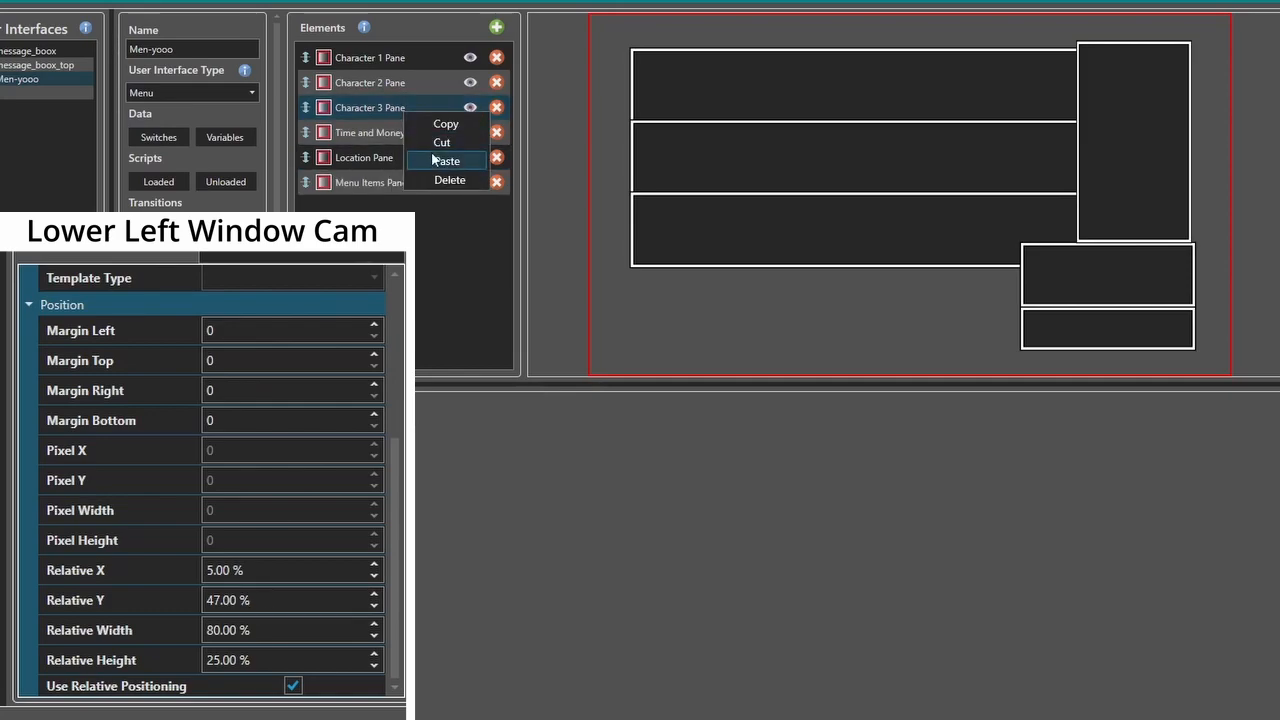
{"action": "left_click", "coordinate": [440, 158]}
{"action": "scroll", "coordinate": [402, 418], "scroll_direction": "up", "scroll_amount": 3}
{"action": "left_click", "coordinate": [268, 302]}
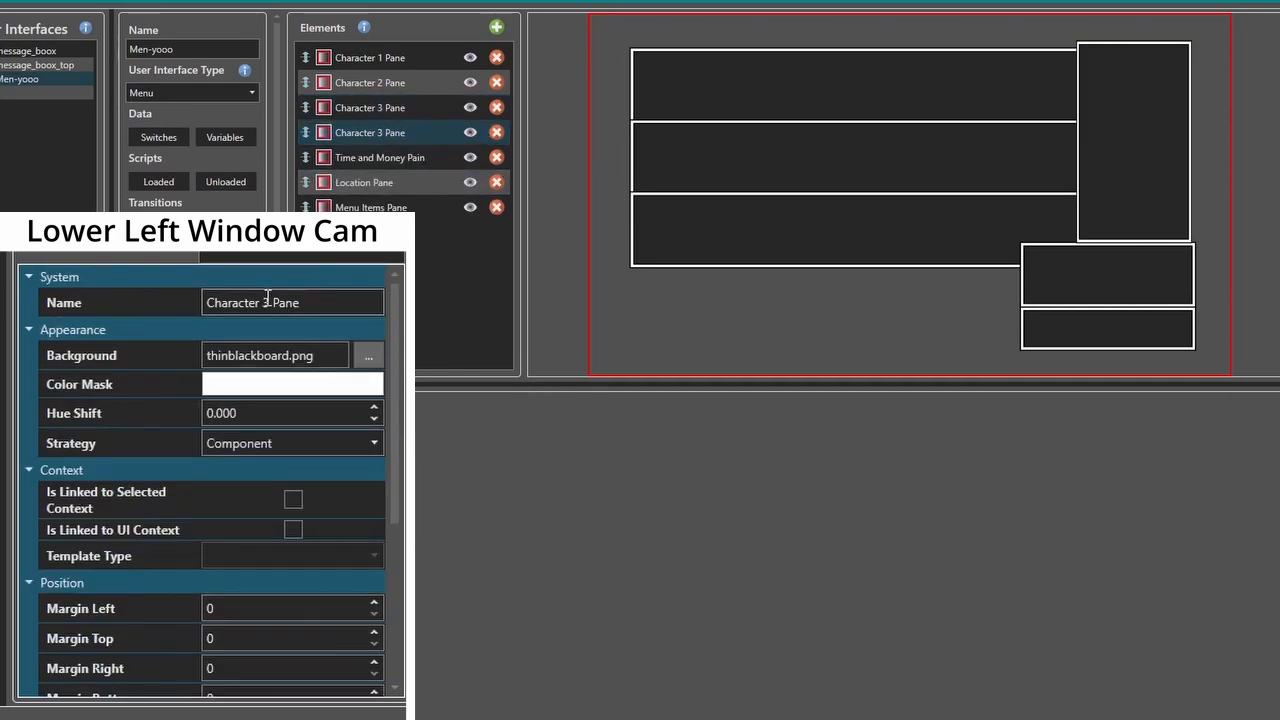
{"action": "key", "text": "BackSpace"}
{"action": "type", "text": "4"}
{"action": "left_click", "coordinate": [424, 135]}
Set the Character 4 Pane's relative Y to 67%.
{"action": "left_click_drag", "start_coordinate": [393, 428], "coordinate": [390, 582]}
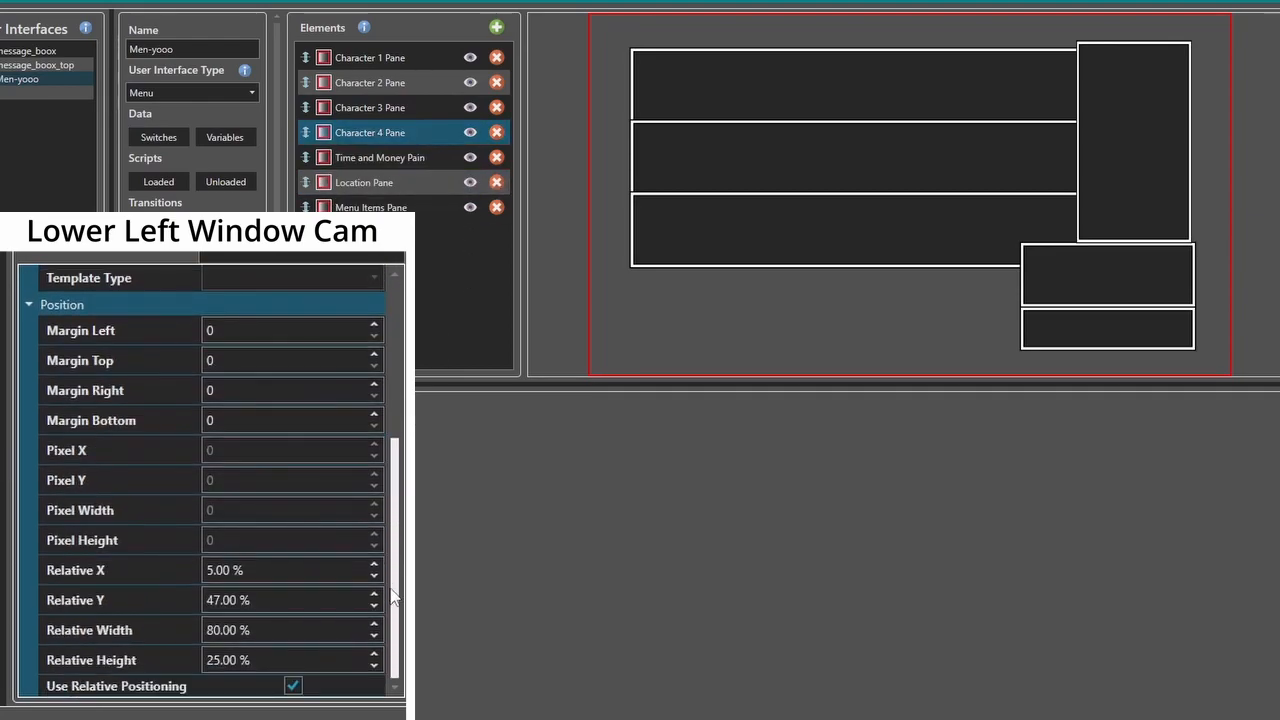
{"action": "left_click", "coordinate": [280, 605]}
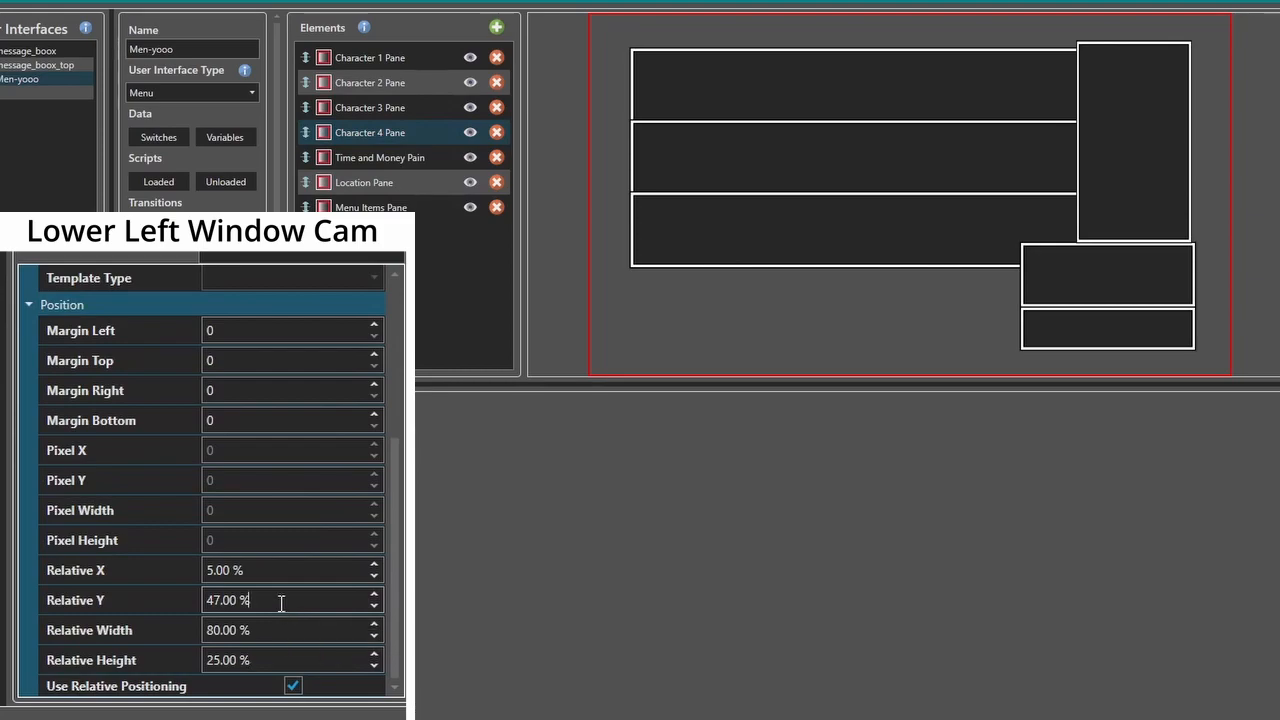
{"action": "scroll", "coordinate": [281, 604], "scroll_direction": "up", "scroll_amount": 5}
{"action": "scroll", "coordinate": [281, 603], "scroll_direction": "up", "scroll_amount": 10}
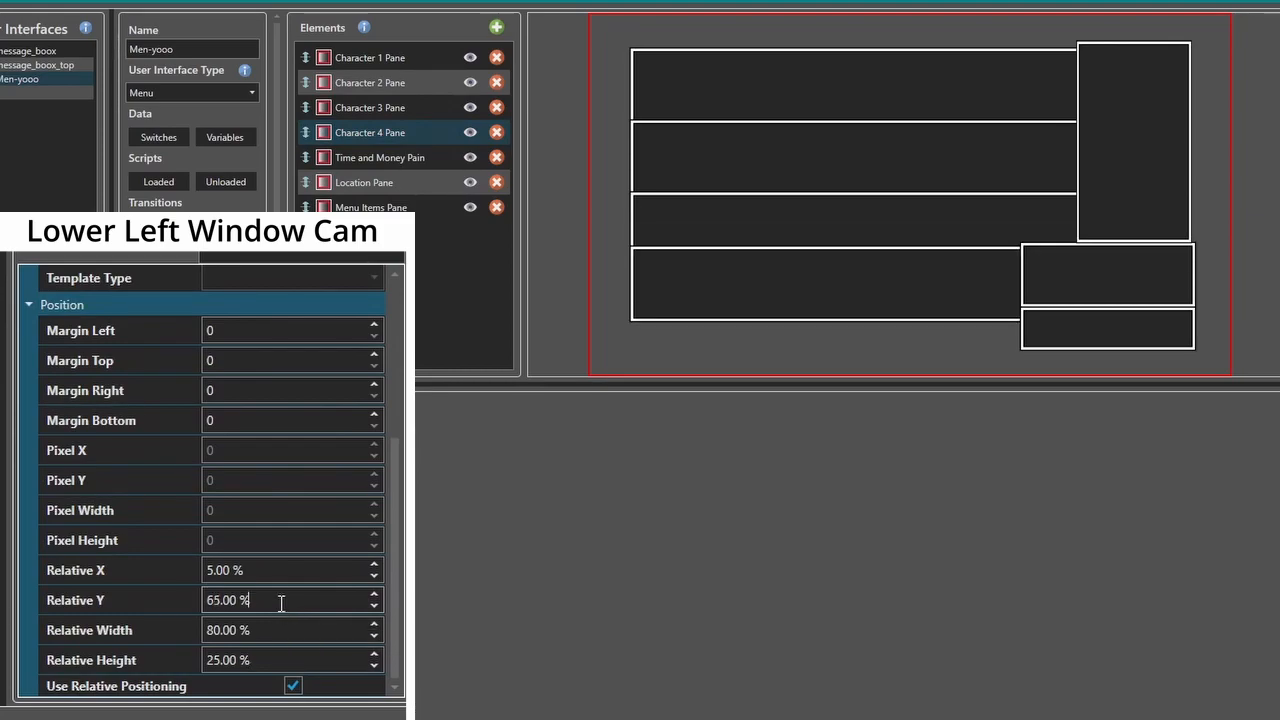
{"action": "scroll", "coordinate": [281, 603], "scroll_direction": "up", "scroll_amount": 1}
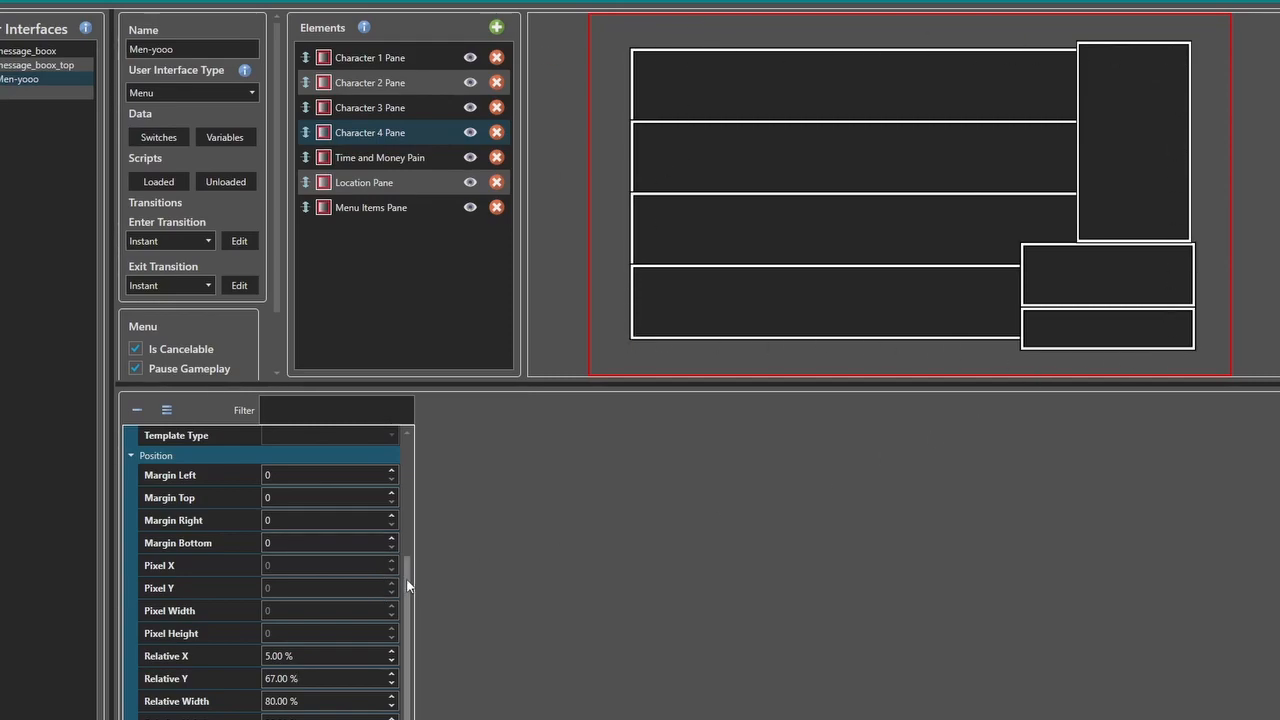
Add a List element to the menu interface and name it Menu Items List.
{"action": "scroll", "coordinate": [406, 586], "scroll_direction": "up", "scroll_amount": 5}
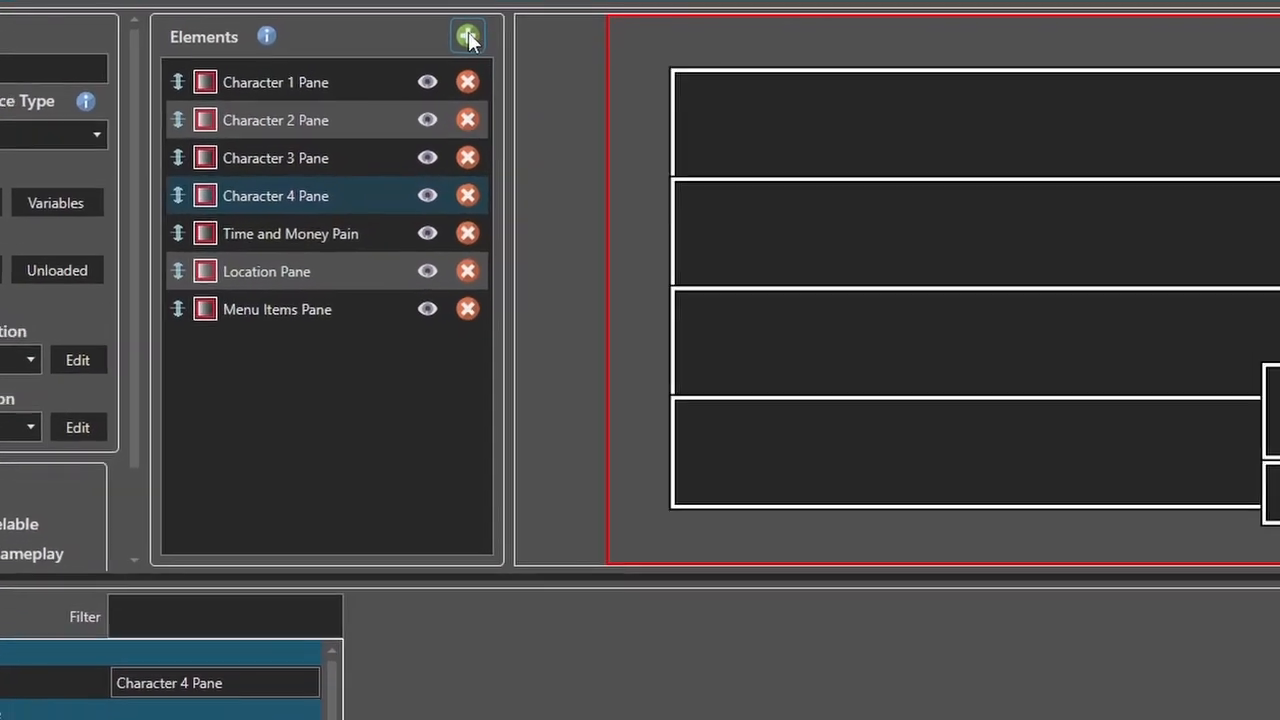
{"action": "left_click", "coordinate": [497, 28]}
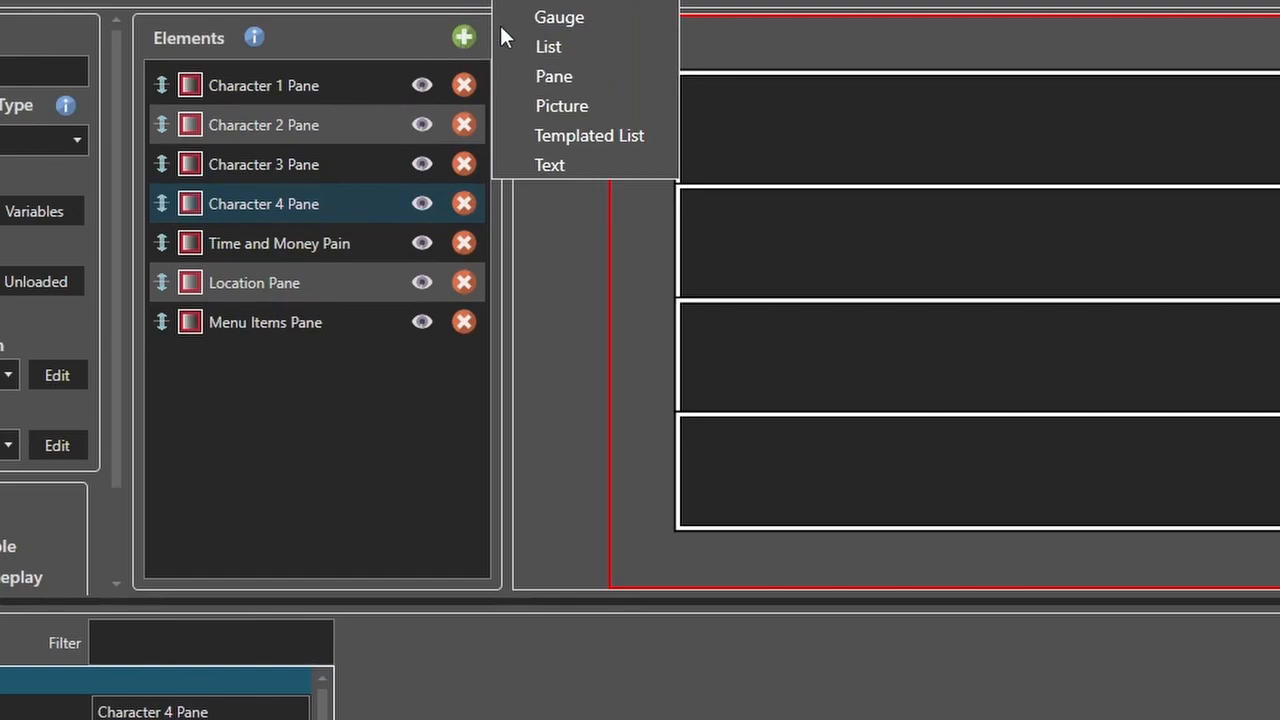
{"action": "left_click", "coordinate": [551, 47]}
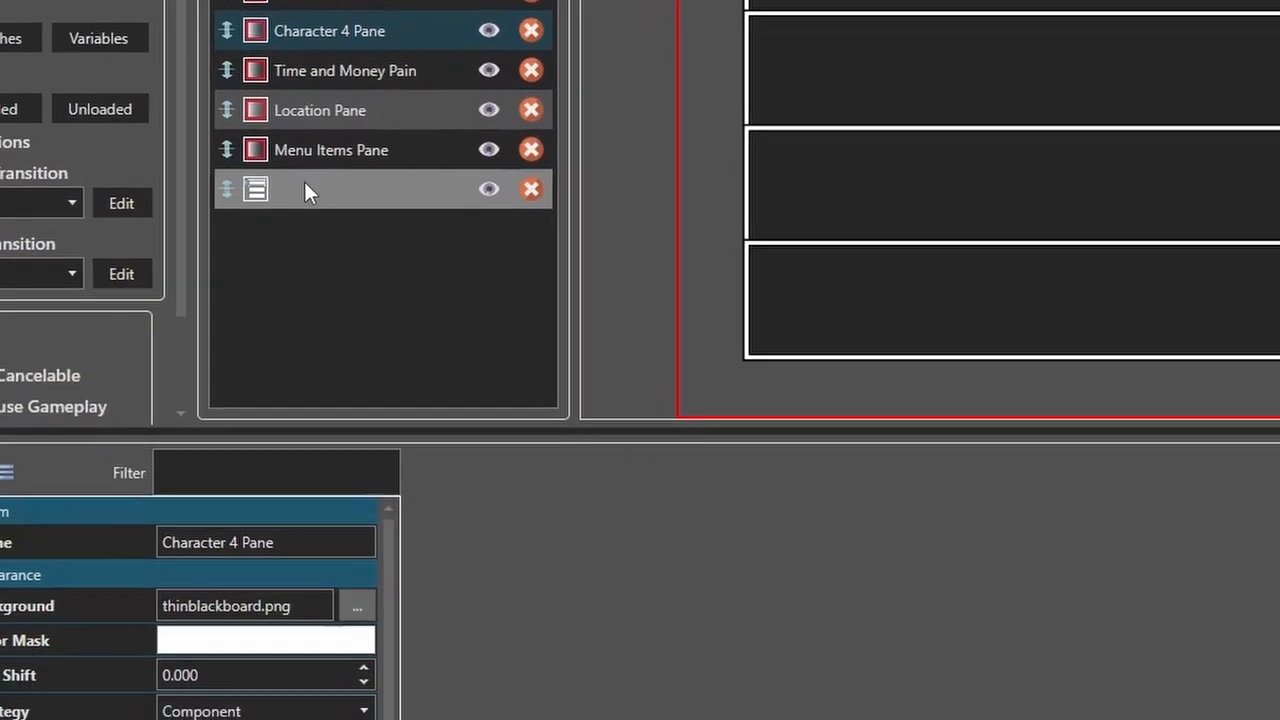
{"action": "left_click", "coordinate": [260, 368]}
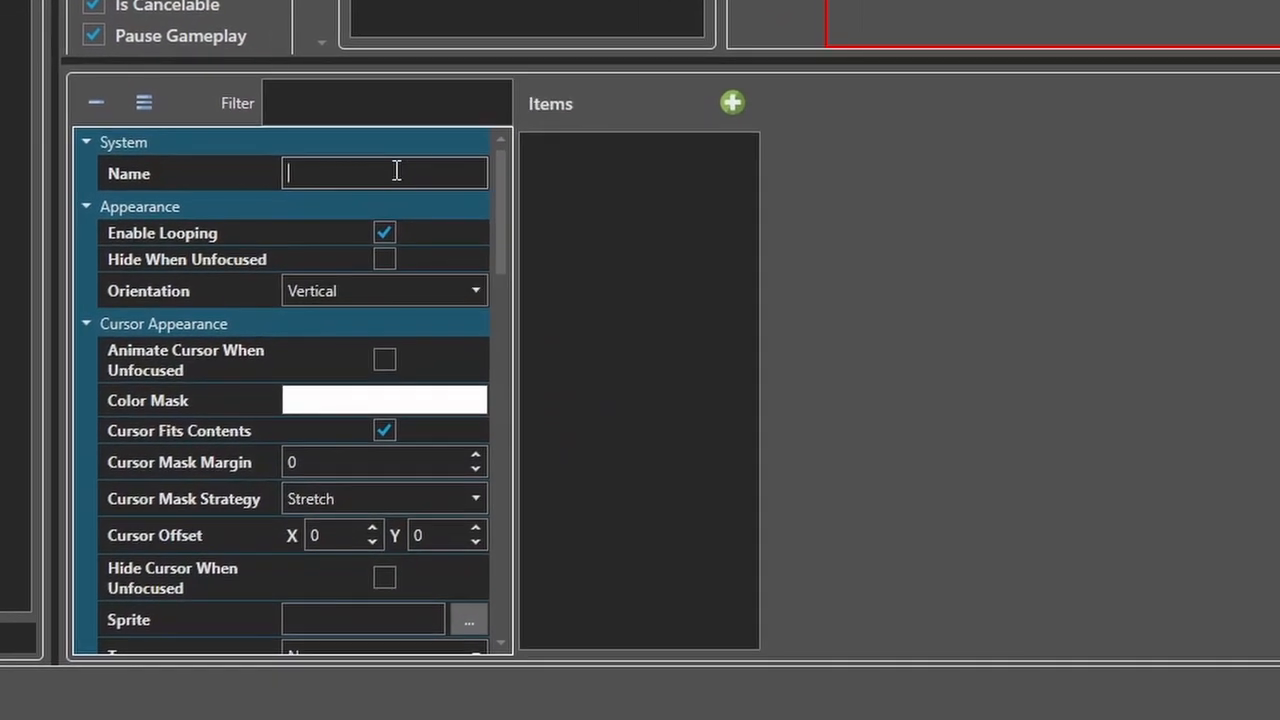
{"action": "type", "text": "Menu Items List"}
Set the Menu Items List's item font size to 36.
{"action": "left_click_drag", "start_coordinate": [503, 258], "coordinate": [484, 237]}
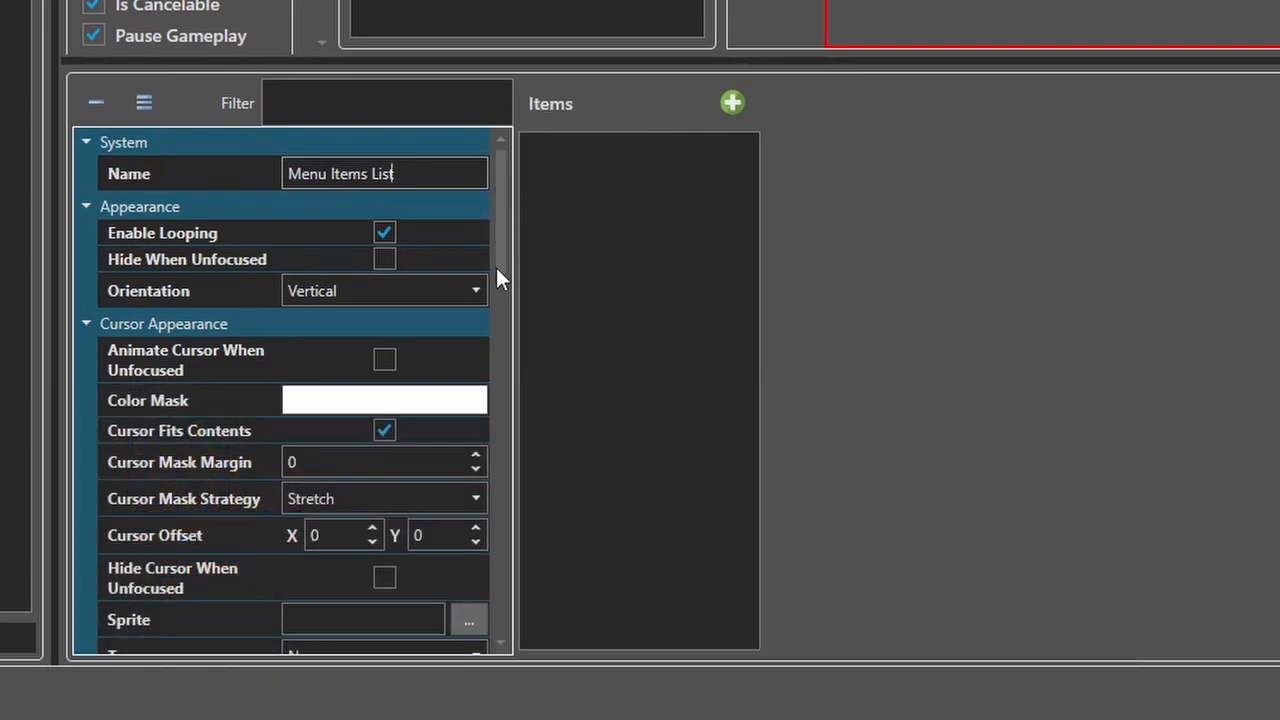
{"action": "left_click_drag", "start_coordinate": [501, 260], "coordinate": [86, 228]}
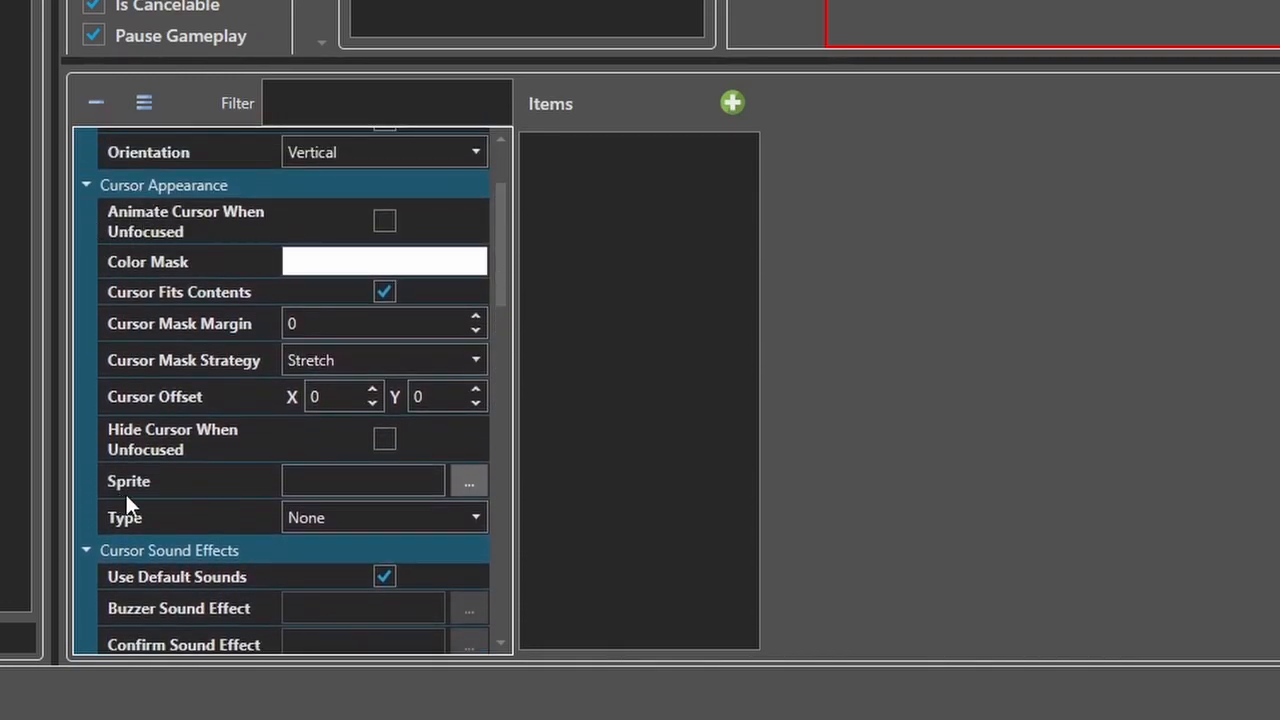
{"action": "left_click_drag", "start_coordinate": [503, 257], "coordinate": [512, 383]}
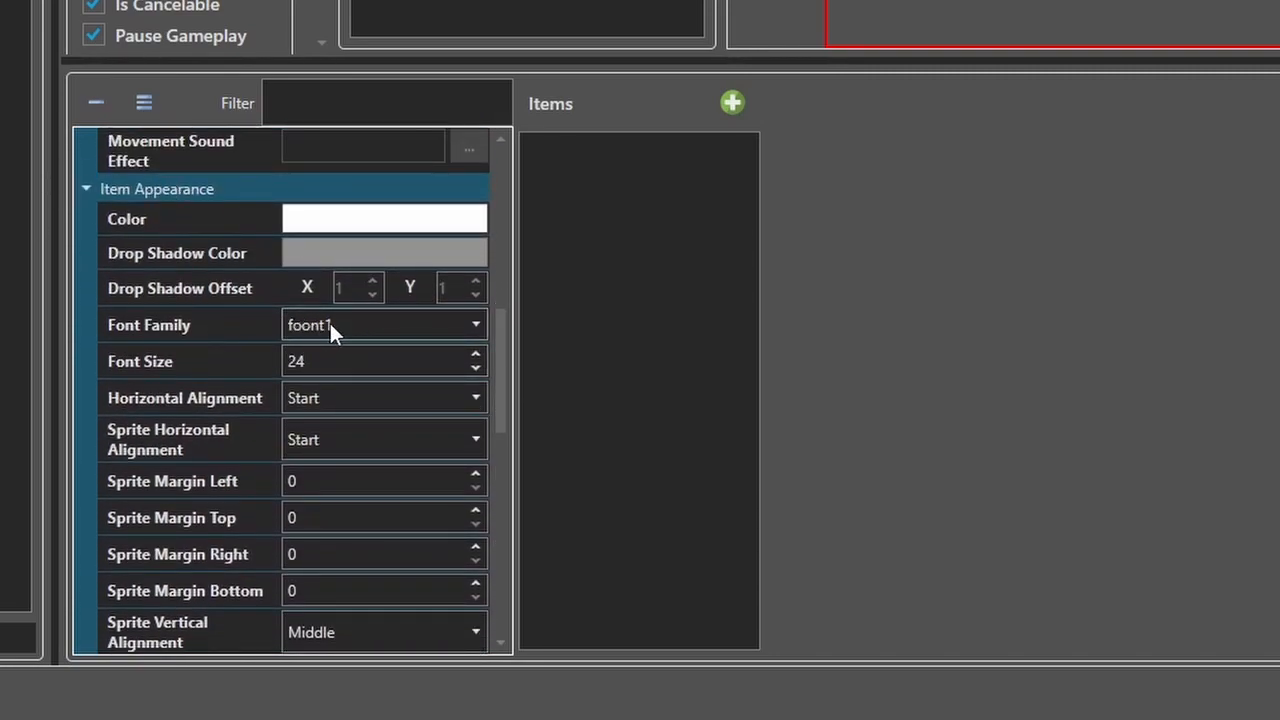
{"action": "left_click", "coordinate": [349, 360]}
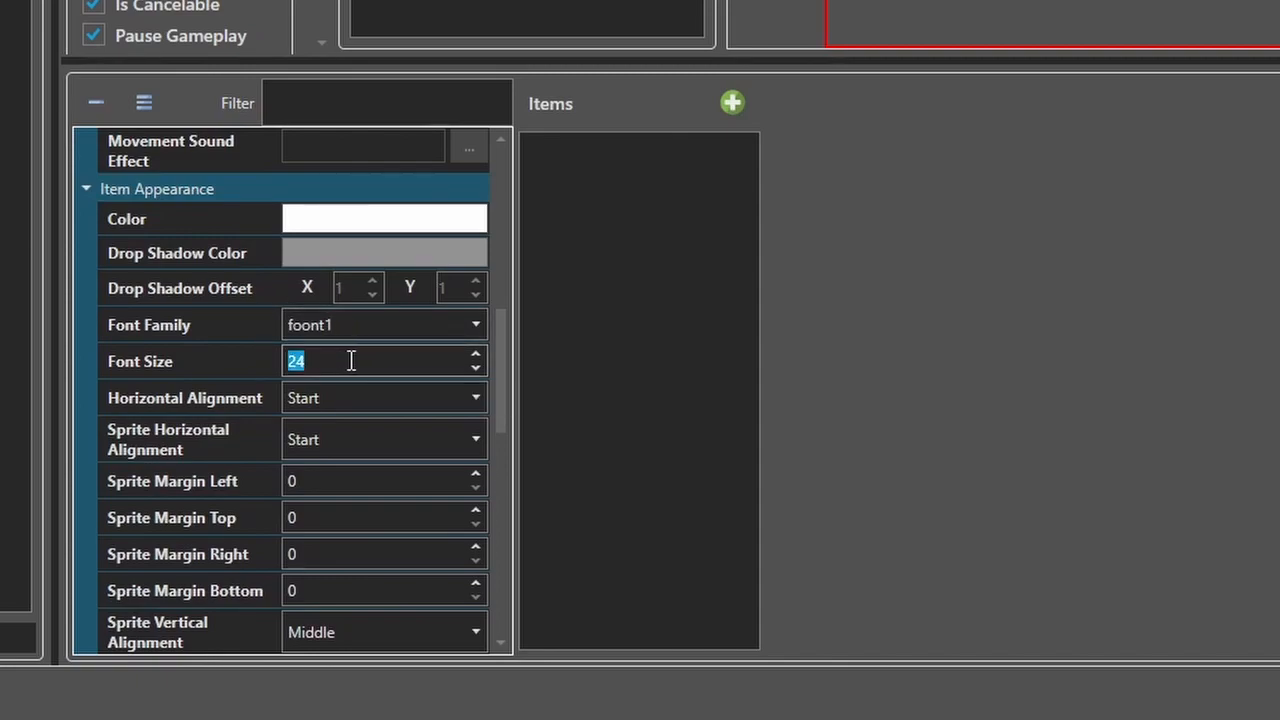
{"action": "type", "text": "36"}
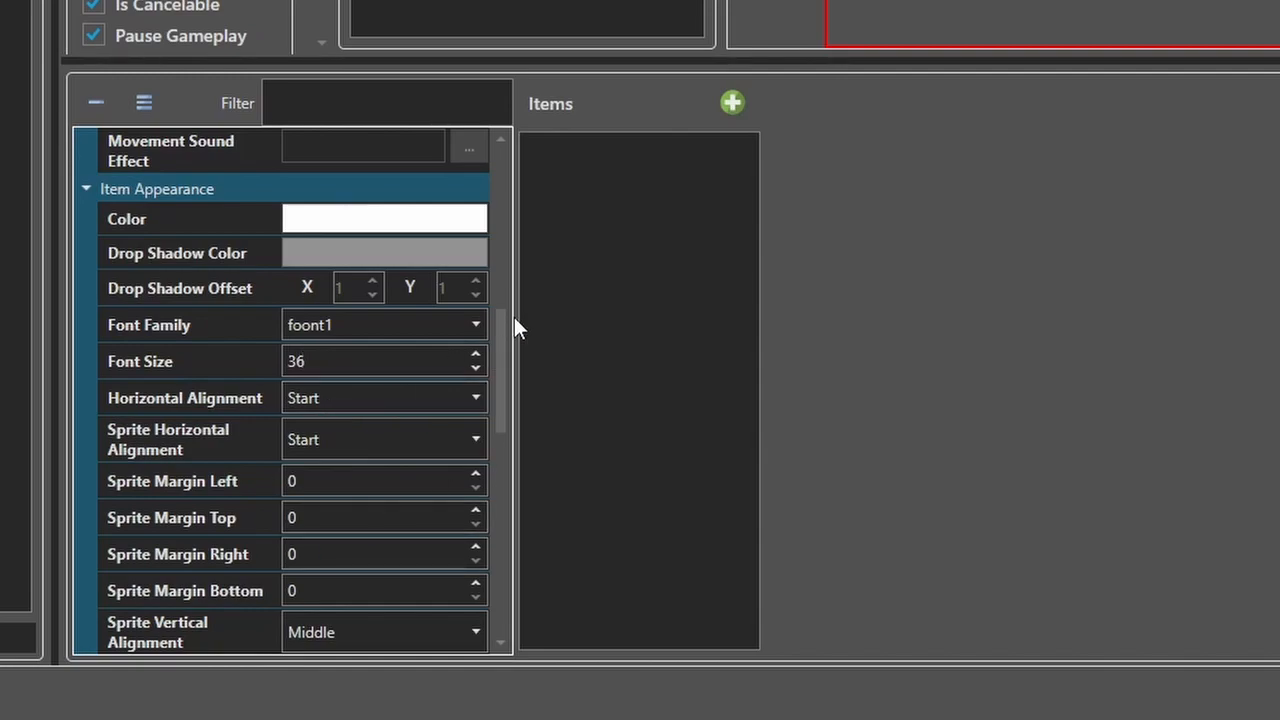
Add six blank items to the Menu Items List.
{"action": "left_click_drag", "start_coordinate": [501, 346], "coordinate": [493, 198]}
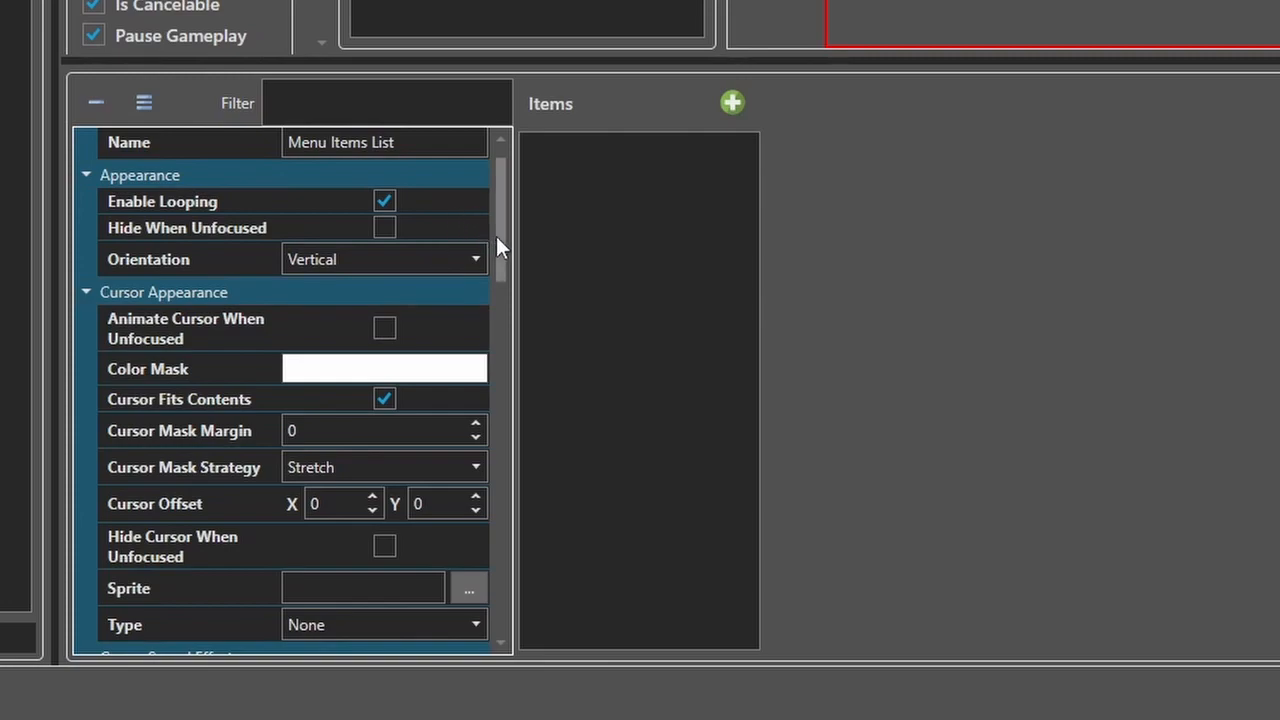
{"action": "left_click_drag", "start_coordinate": [497, 238], "coordinate": [496, 215]}
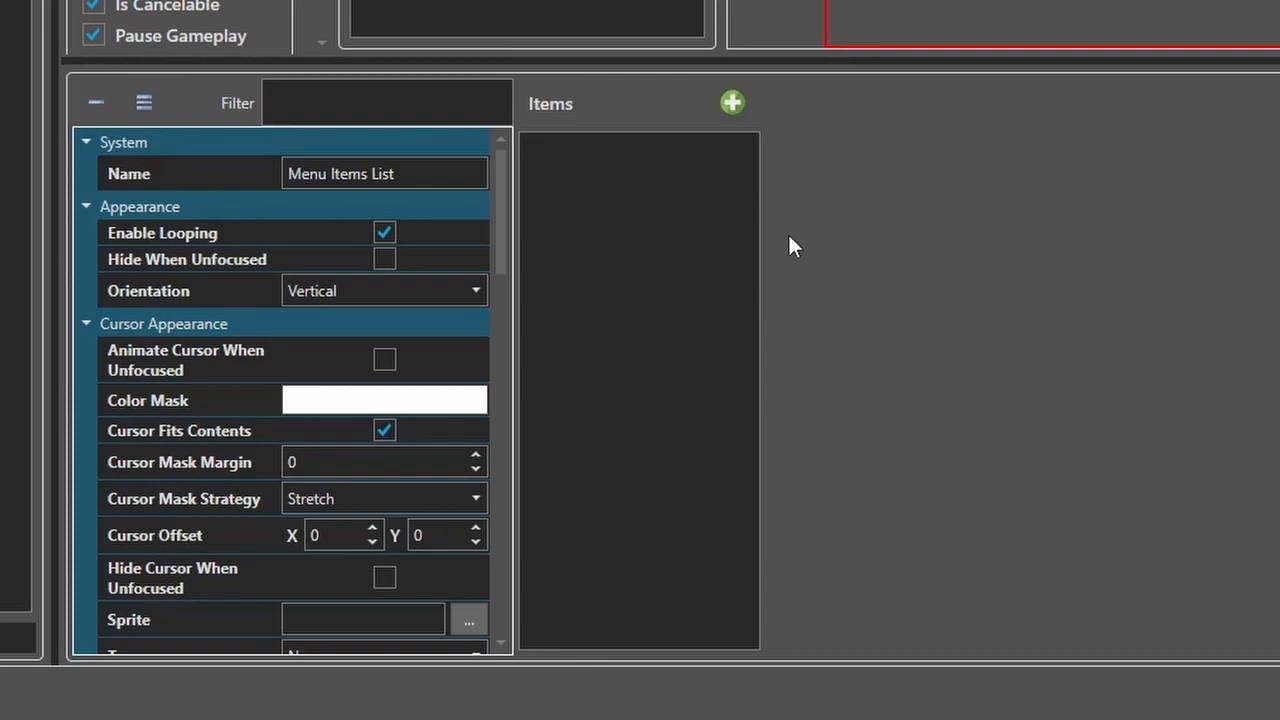
{"action": "left_click", "coordinate": [731, 104]}
{"action": "left_click", "coordinate": [731, 104]}
{"action": "left_click", "coordinate": [731, 104]}
{"action": "left_click", "coordinate": [731, 104]}
{"action": "left_click", "coordinate": [731, 104]}
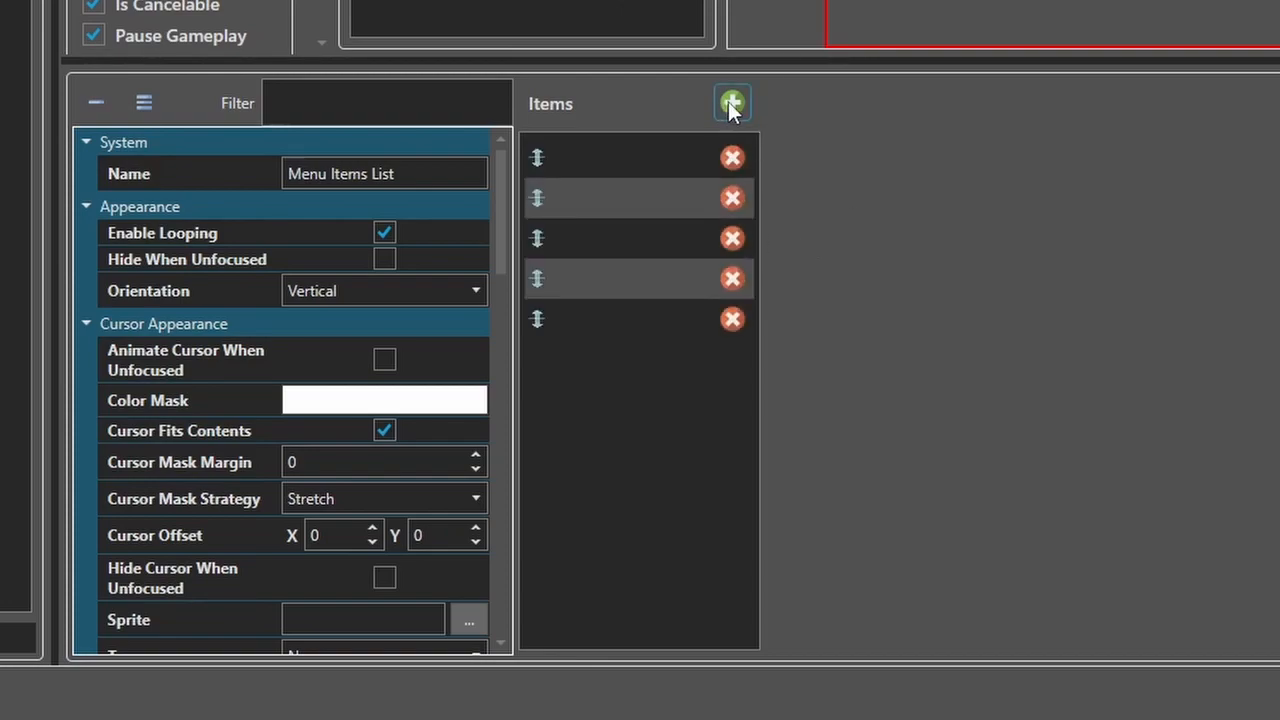
{"action": "left_click", "coordinate": [731, 104]}
Set the text of the first list item to Items.
{"action": "left_click", "coordinate": [566, 156]}
{"action": "left_click_drag", "start_coordinate": [549, 155], "coordinate": [601, 160]}
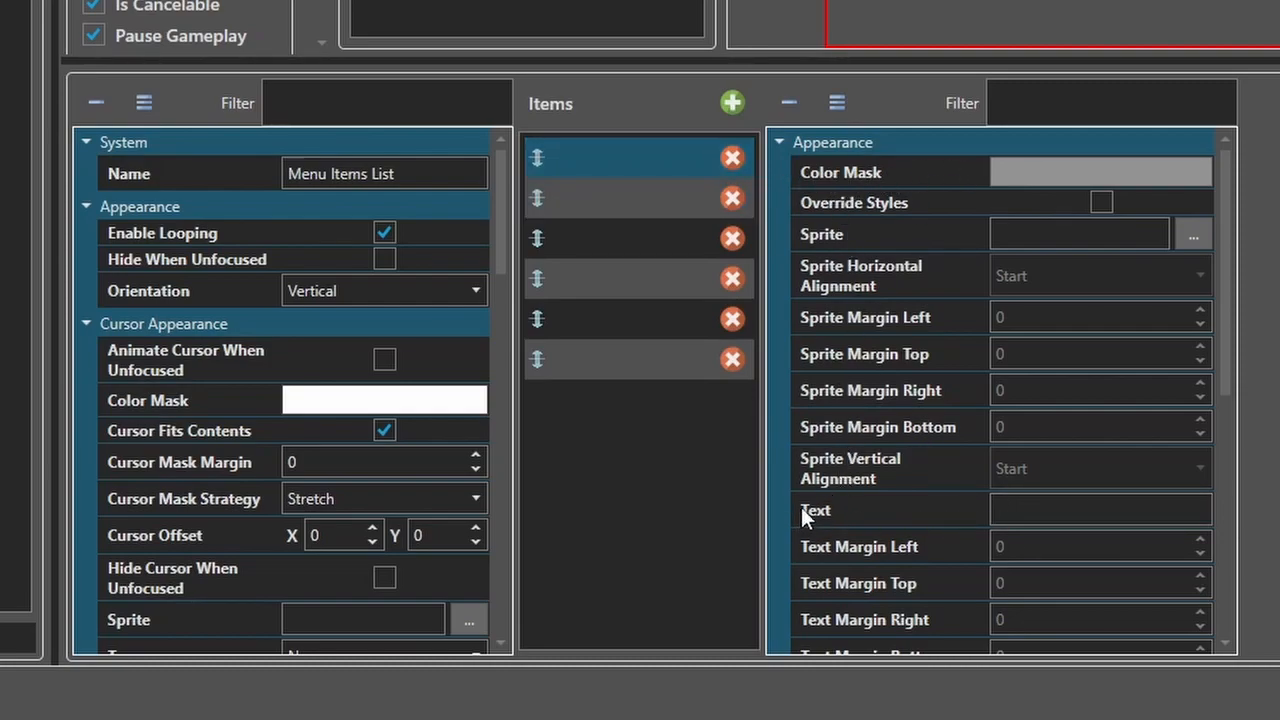
{"action": "left_click", "coordinate": [1040, 514]}
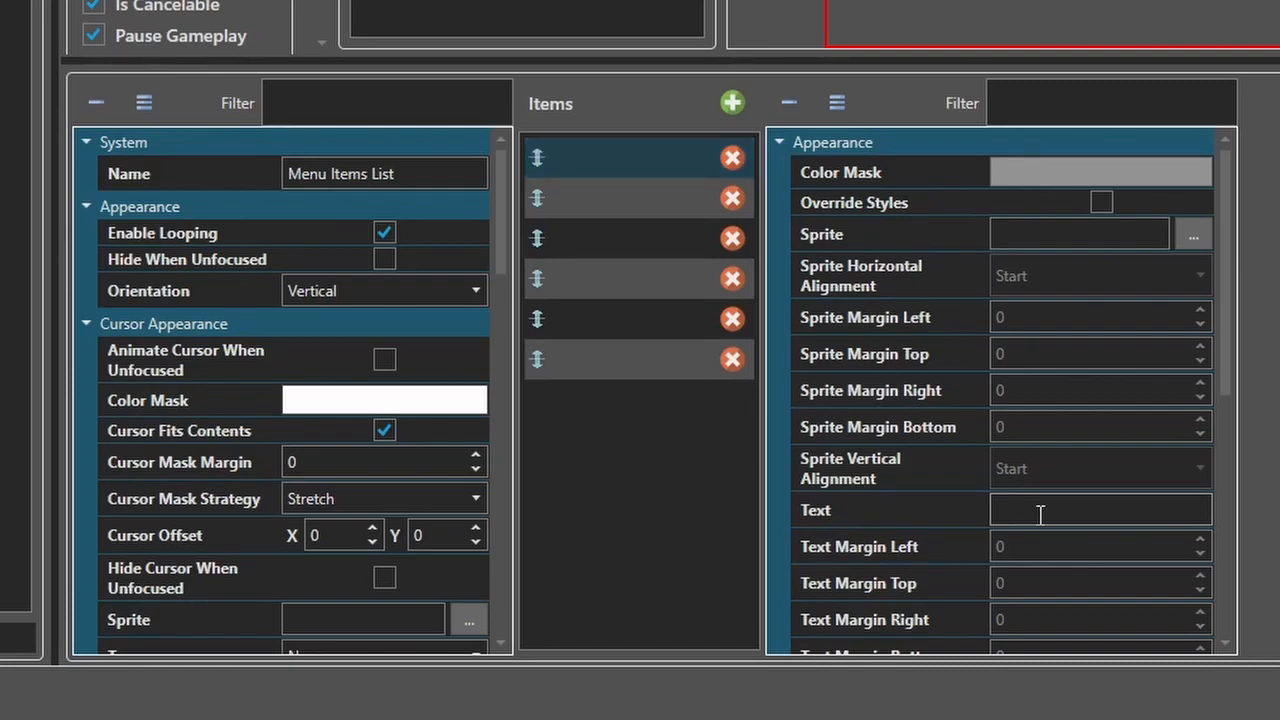
{"action": "type", "text": "Items"}
Set the text of the second list item to Equip.
{"action": "left_click", "coordinate": [595, 201]}
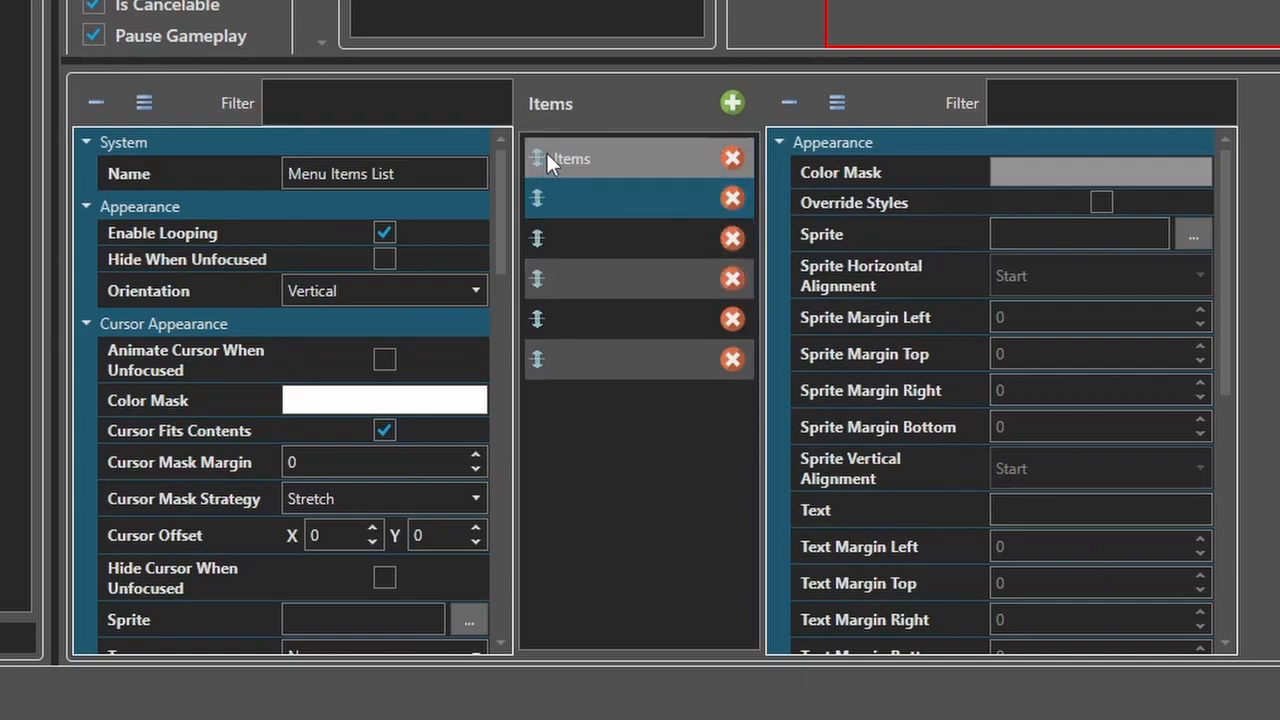
{"action": "left_click", "coordinate": [1030, 507]}
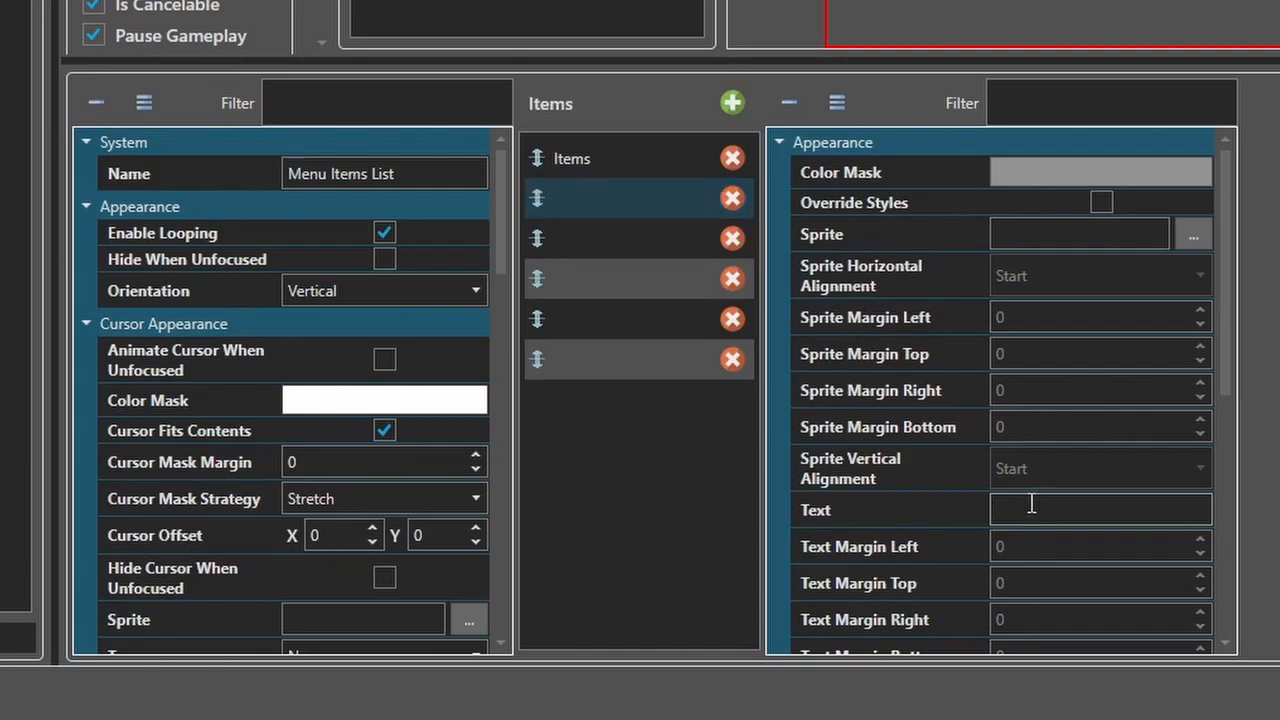
{"action": "type", "text": "Equ"}
{"action": "type", "text": "oip"}
{"action": "key", "text": "BackSpace"}
{"action": "key", "text": "BackSpace"}
{"action": "key", "text": "BackSpace"}
{"action": "type", "text": "o"}
{"action": "key", "text": "BackSpace"}
{"action": "type", "text": "ip"}
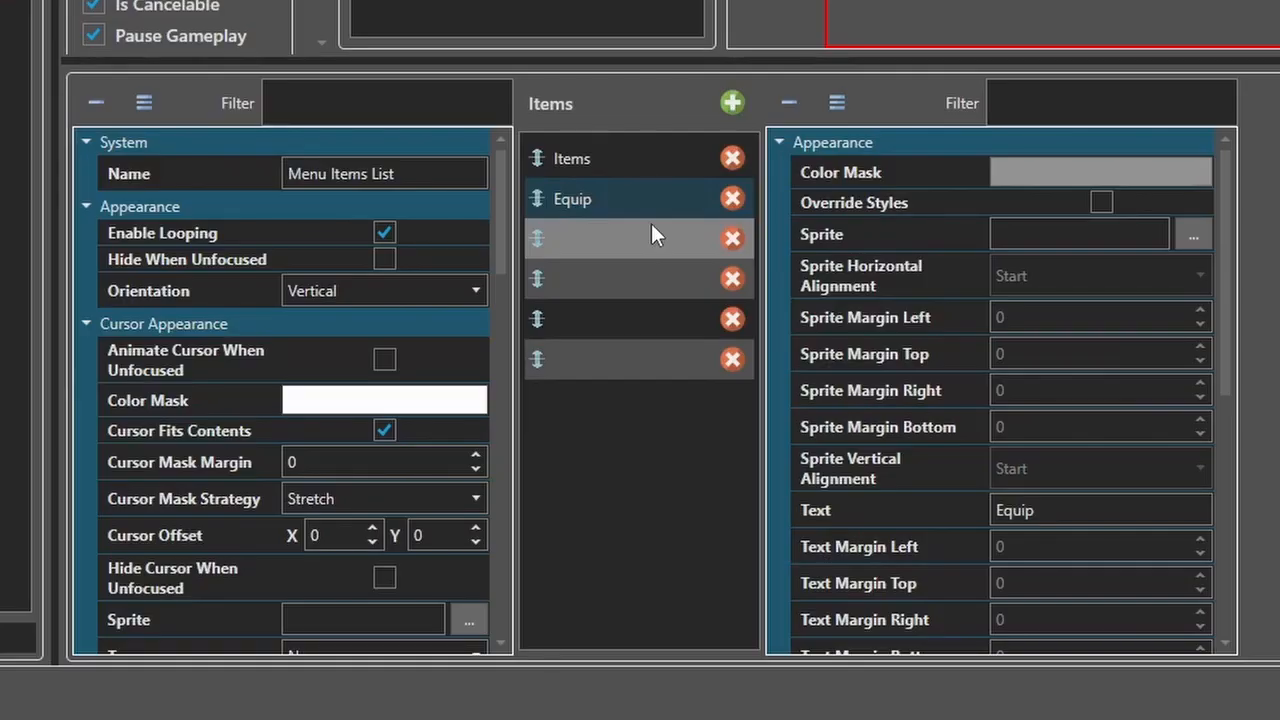
Set the third list item's text to Ability and the fourth list item's text to Status.
{"action": "left_click", "coordinate": [651, 226]}
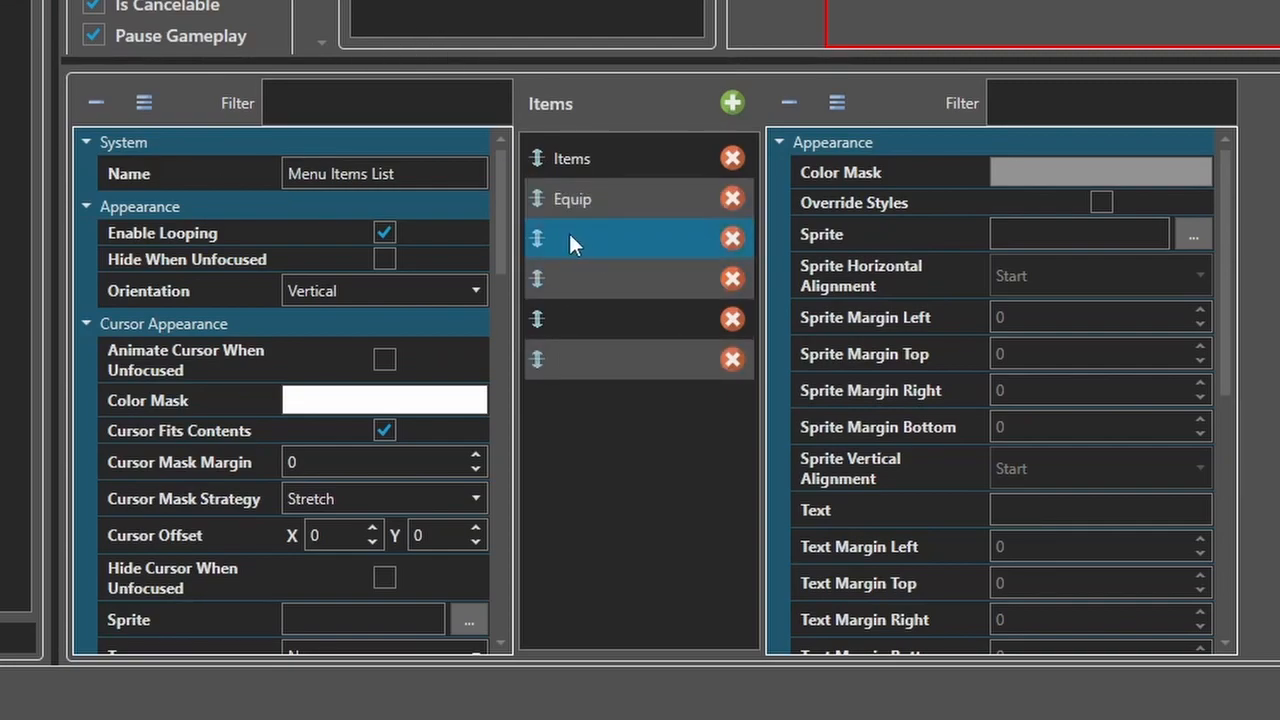
{"action": "left_click", "coordinate": [1058, 510]}
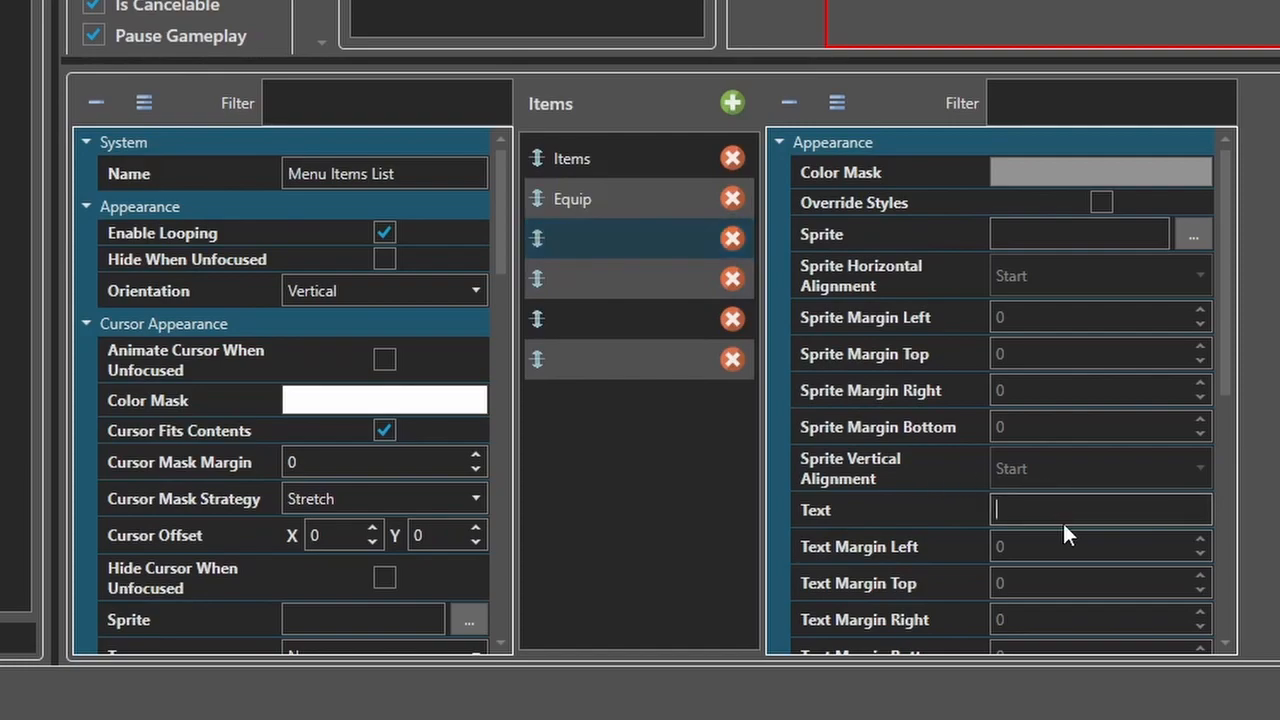
{"action": "type", "text": "Ability"}
{"action": "left_click", "coordinate": [588, 278]}
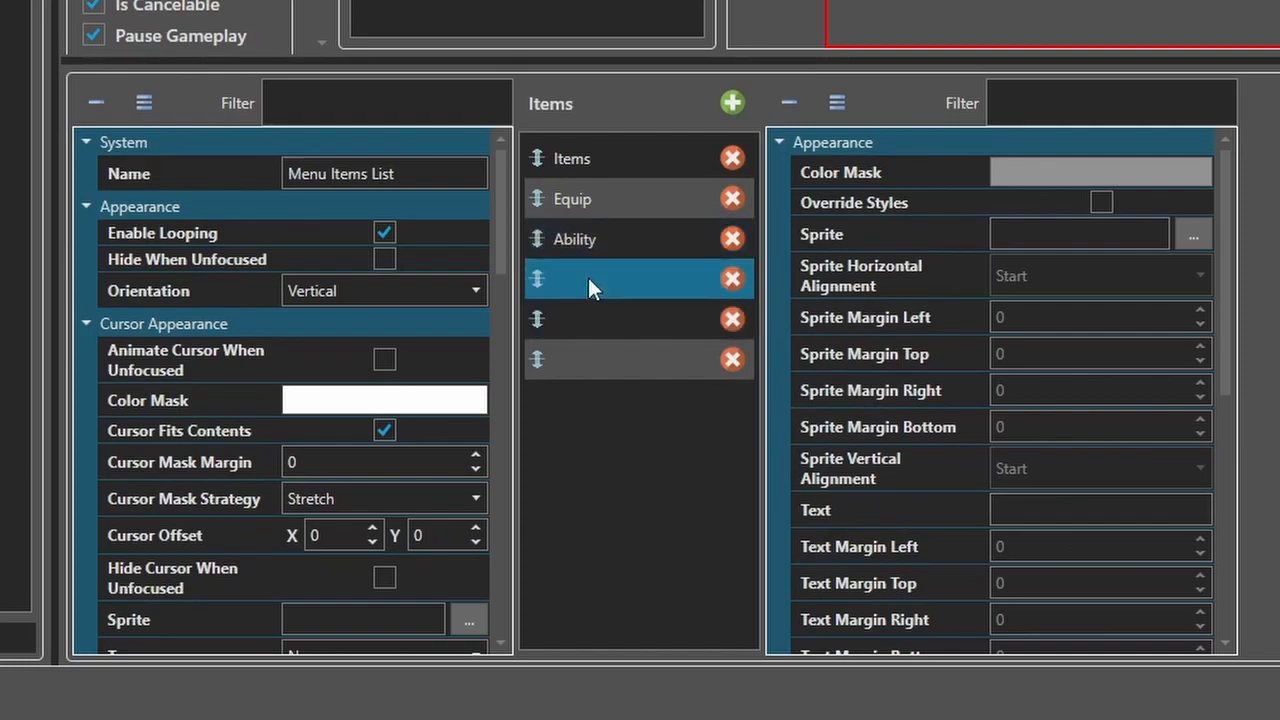
{"action": "left_click", "coordinate": [1045, 510]}
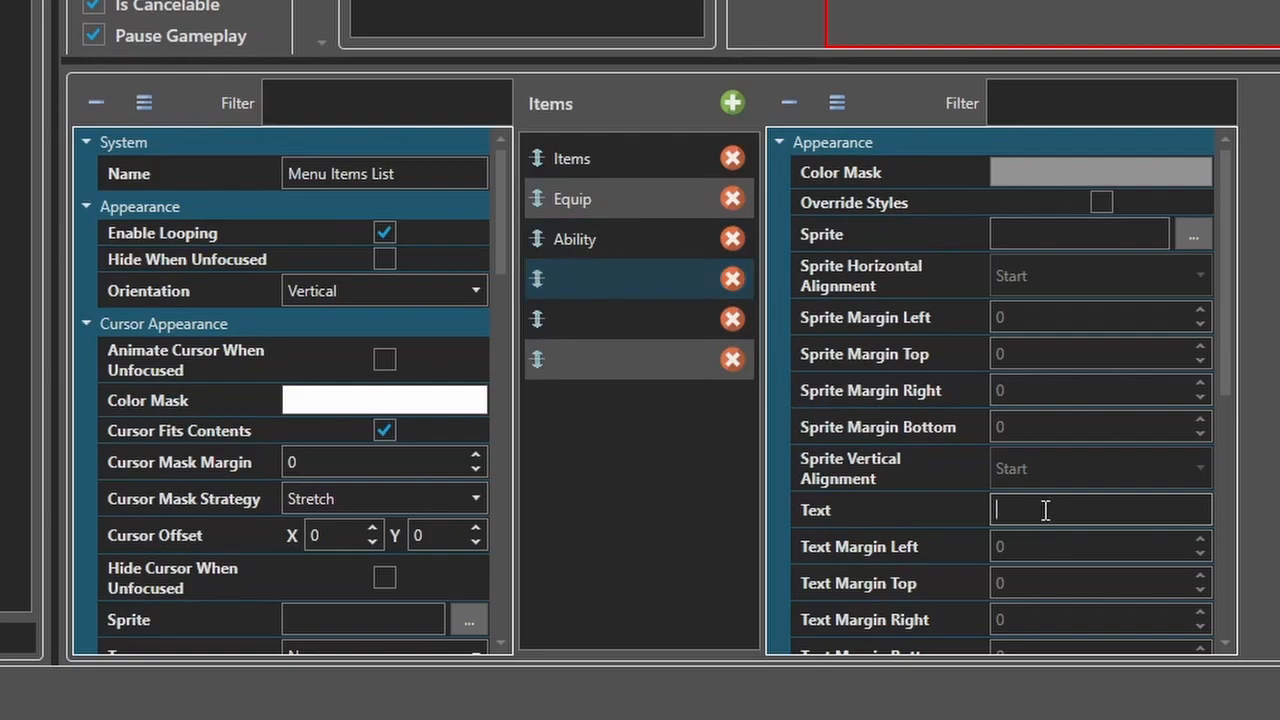
{"action": "type", "text": "Sa"}
{"action": "key", "text": "BackSpace"}
{"action": "type", "text": "tatus"}
Set the text of the fifth list item to Party.
{"action": "left_click", "coordinate": [1020, 510]}
{"action": "type", "text": "Order"}
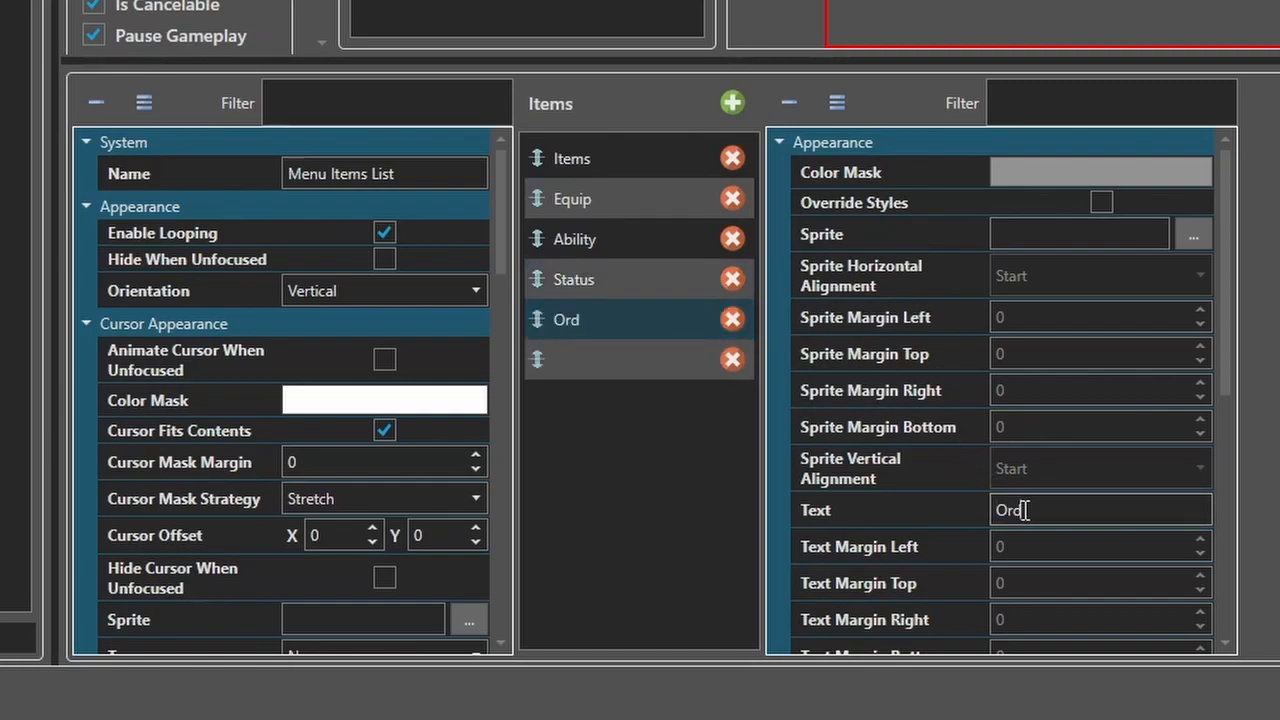
{"action": "double_click", "coordinate": [1120, 510]}
{"action": "type", "text": "Party"}
{"action": "left_click", "coordinate": [637, 366]}
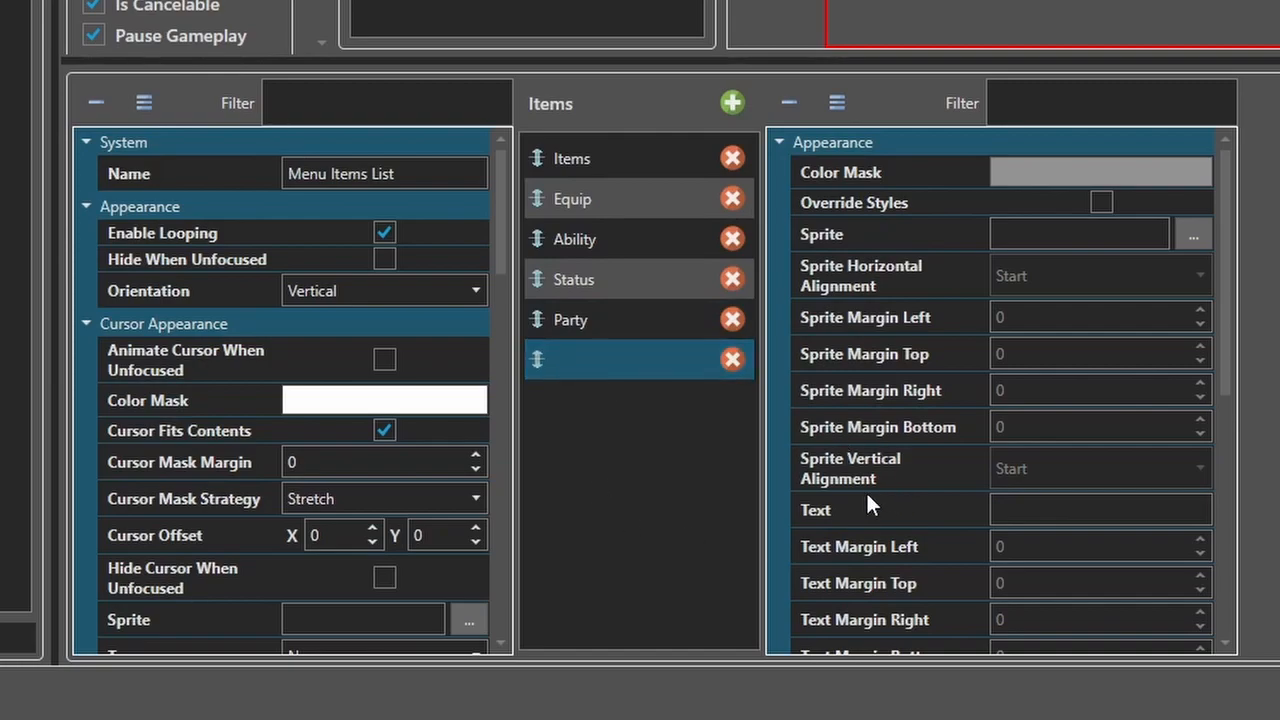
{"action": "left_click", "coordinate": [1050, 507]}
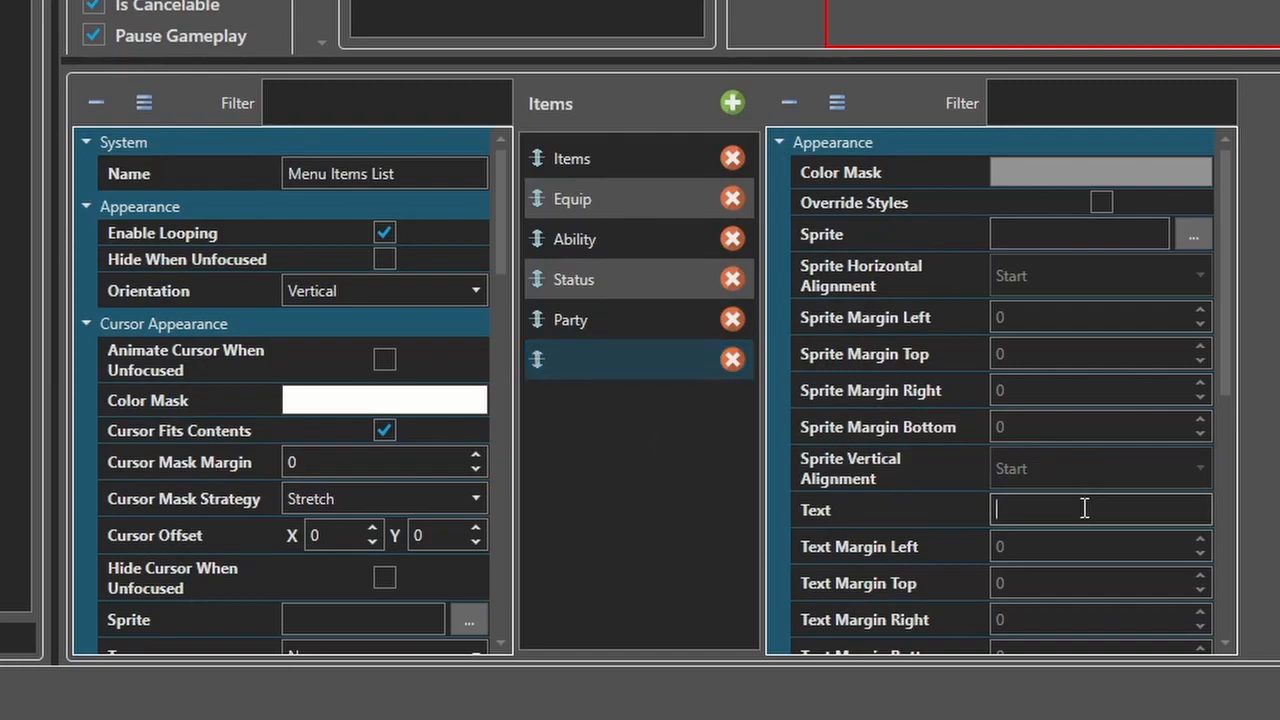
{"action": "left_click", "coordinate": [732, 103]}
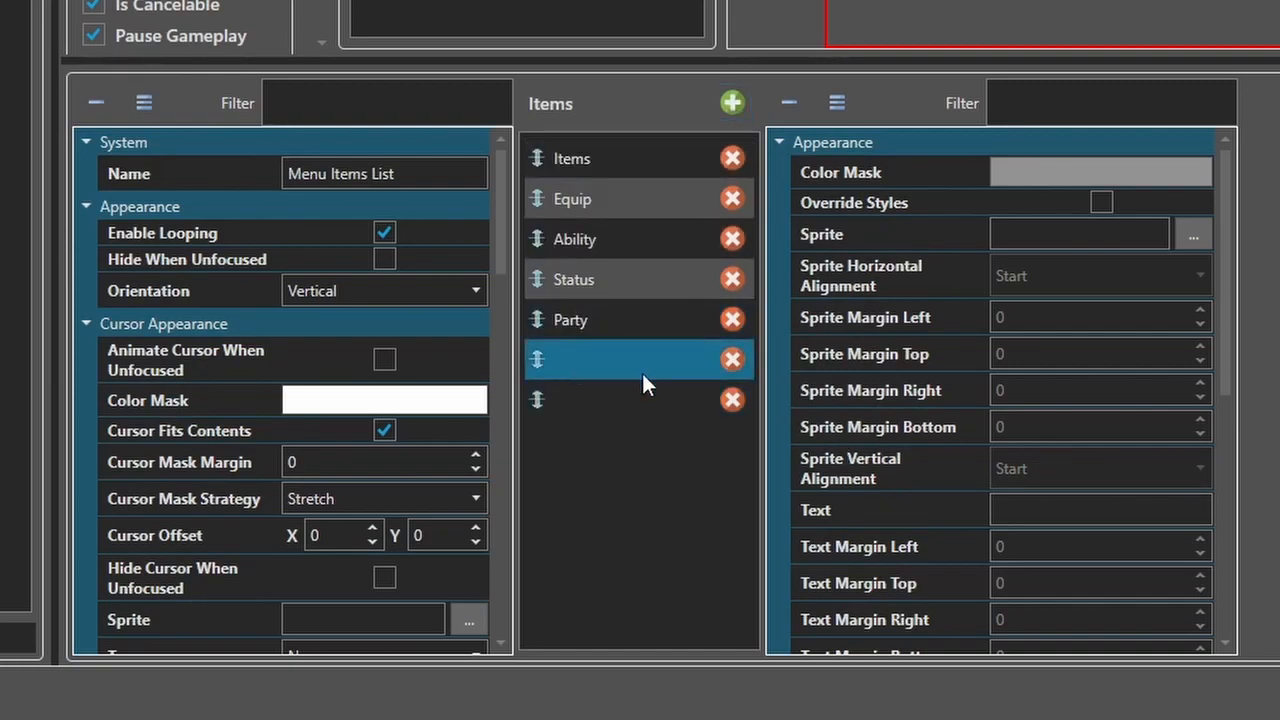
{"action": "left_click", "coordinate": [1135, 509]}
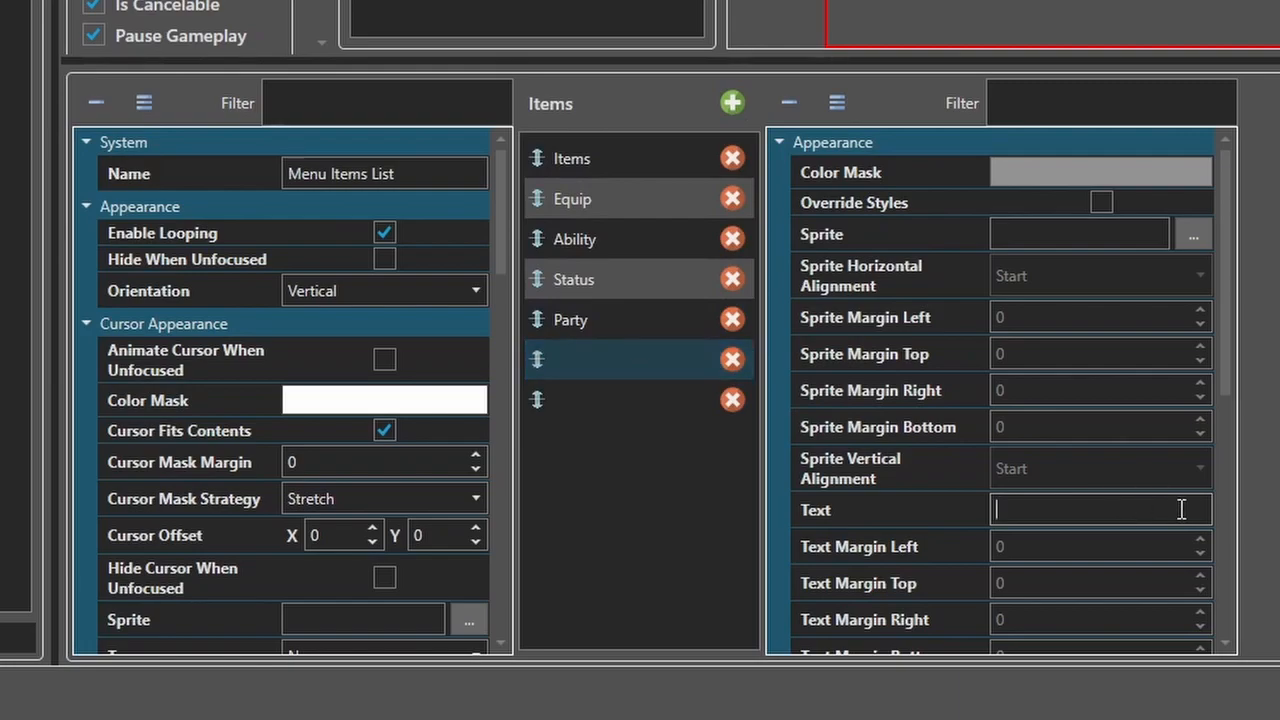
{"action": "type", "text": "Card"}
{"action": "key", "text": "BackSpace"}
{"action": "key", "text": "BackSpace"}
{"action": "key", "text": "BackSpace"}
{"action": "type", "text": "ard"}
{"action": "key", "text": "BackSpace"}
{"action": "key", "text": "BackSpace"}
{"action": "key", "text": "BackSpace"}
{"action": "type", "text": "ollect"}
{"action": "key", "text": "BackSpace"}
{"action": "key", "text": "BackSpace"}
{"action": "key", "text": "BackSpace"}
{"action": "key", "text": "BackSpace"}
{"action": "key", "text": "BackSpace"}
{"action": "key", "text": "BackSpace"}
{"action": "key", "text": "BackSpace"}
{"action": "left_click", "coordinate": [732, 399]}
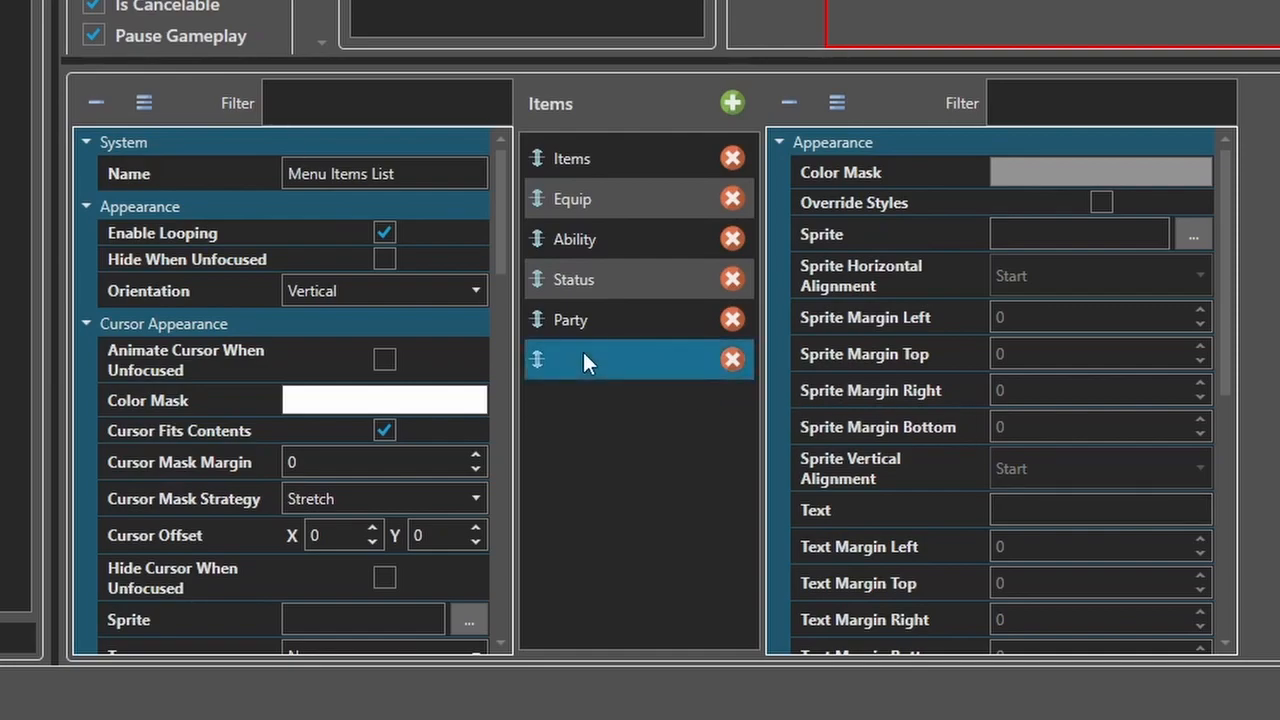
Set the text of the sixth list item to Config.
{"action": "left_click", "coordinate": [1084, 507]}
{"action": "type", "text": "Configg"}
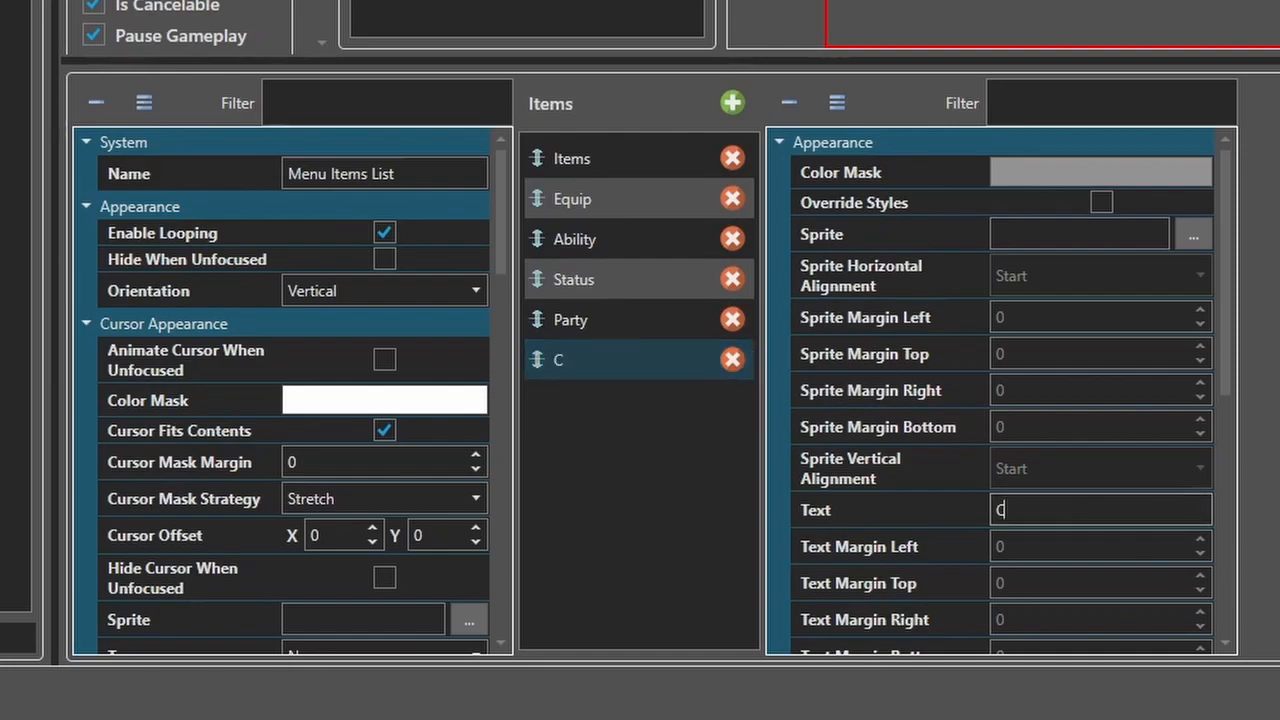
{"action": "key", "text": "BackSpace"}
{"action": "type", "text": "/Option"}
{"action": "key", "text": "BackSpace"}
{"action": "key", "text": "BackSpace"}
{"action": "key", "text": "BackSpace"}
{"action": "key", "text": "BackSpace"}
{"action": "key", "text": "BackSpace"}
{"action": "key", "text": "BackSpace"}
{"action": "key", "text": "BackSpace"}
{"action": "key", "text": "BackSpace"}
{"action": "type", "text": "g"}
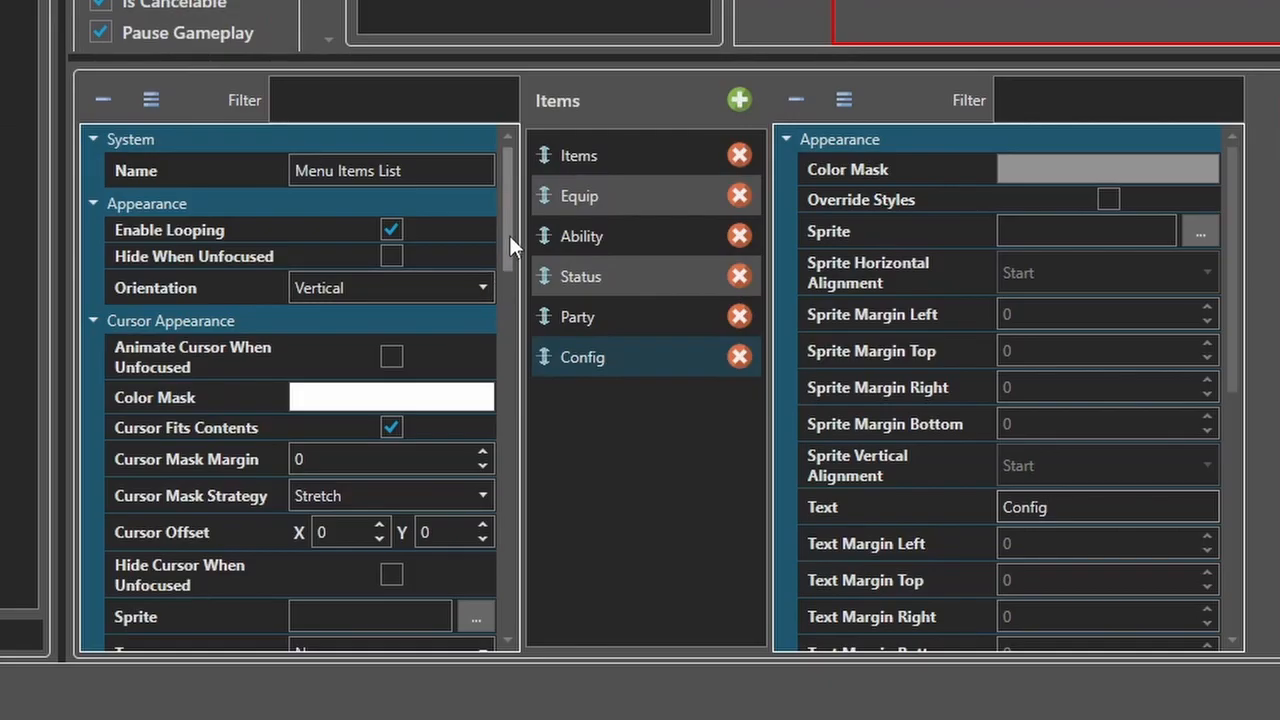
Set the Menu Items List's relative X to 80%.
{"action": "left_click_drag", "start_coordinate": [509, 235], "coordinate": [522, 555]}
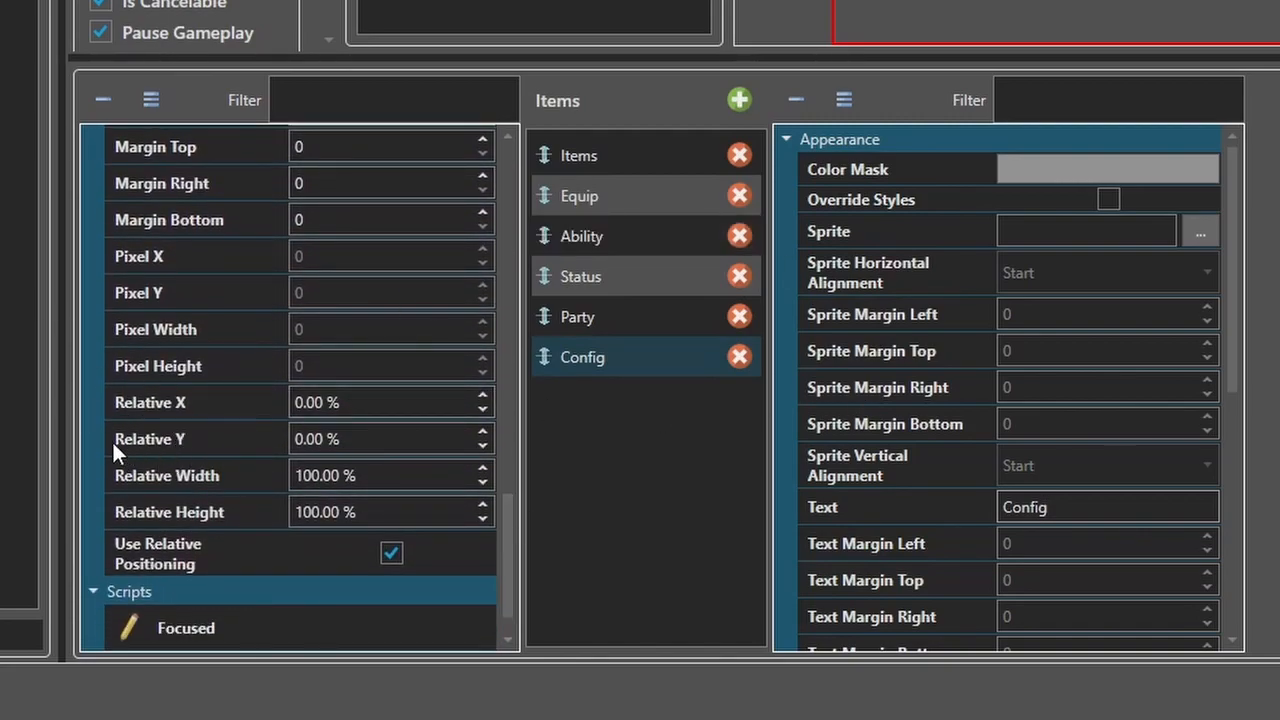
{"action": "left_click", "coordinate": [400, 402]}
{"action": "double_click", "coordinate": [392, 404]}
{"action": "triple_click", "coordinate": [392, 404]}
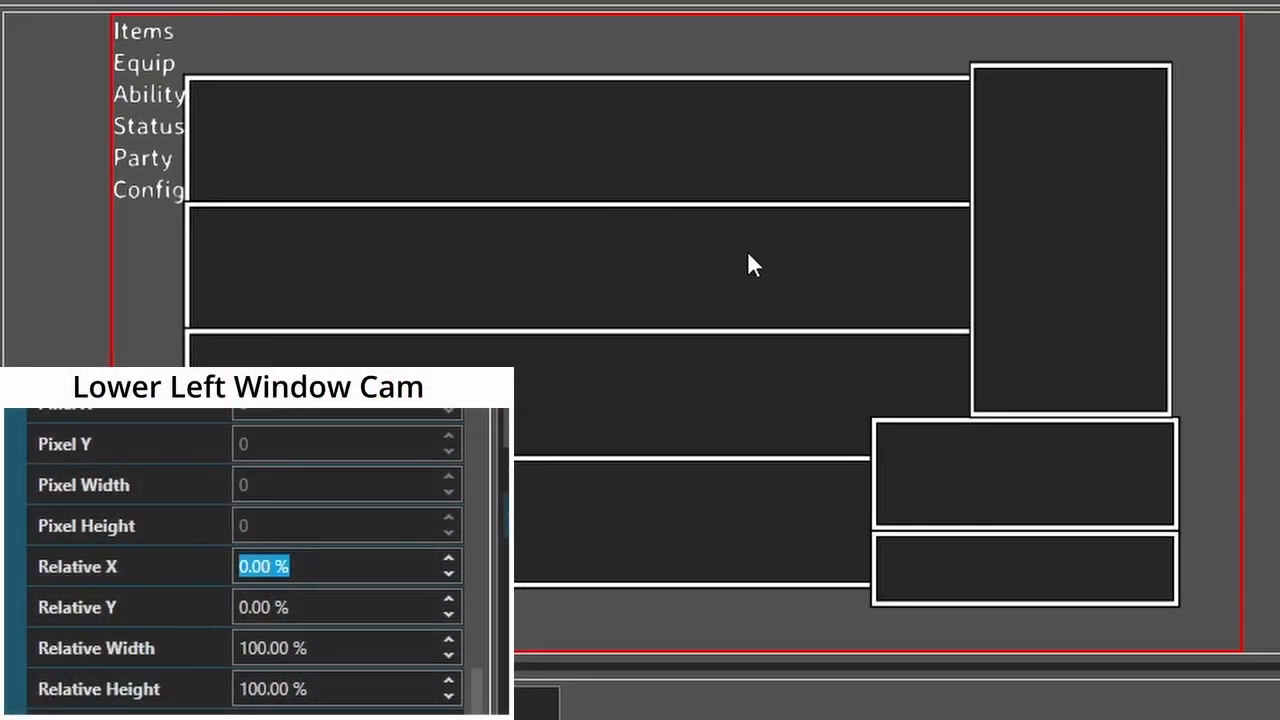
{"action": "left_click", "coordinate": [325, 566]}
{"action": "scroll", "coordinate": [325, 566], "scroll_direction": "up", "scroll_amount": 20}
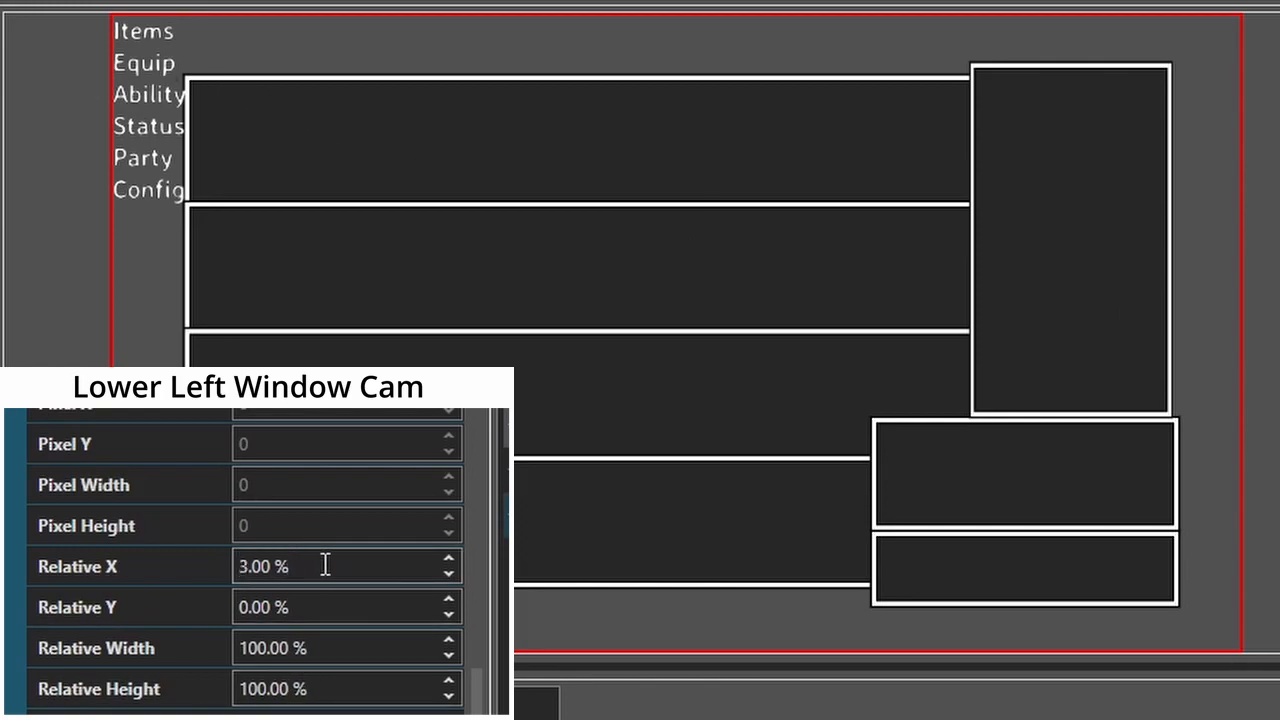
{"action": "scroll", "coordinate": [325, 566], "scroll_direction": "up", "scroll_amount": 20}
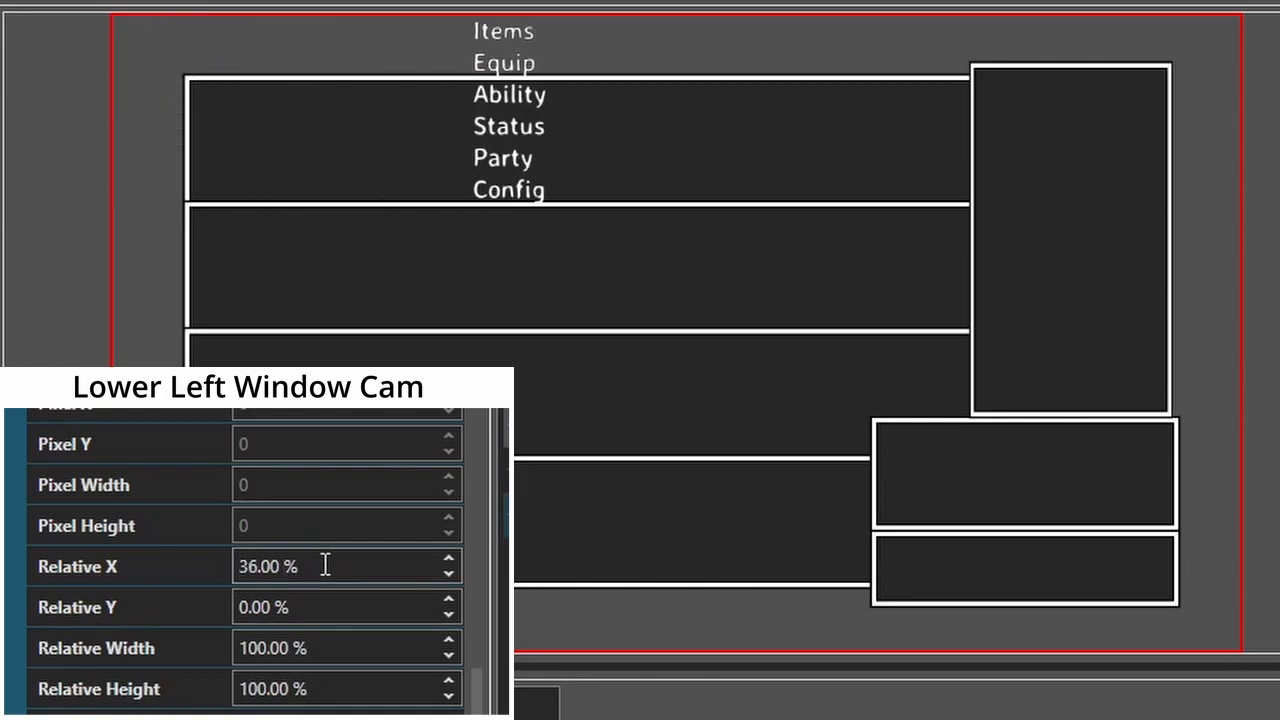
{"action": "scroll", "coordinate": [325, 566], "scroll_direction": "up", "scroll_amount": 19}
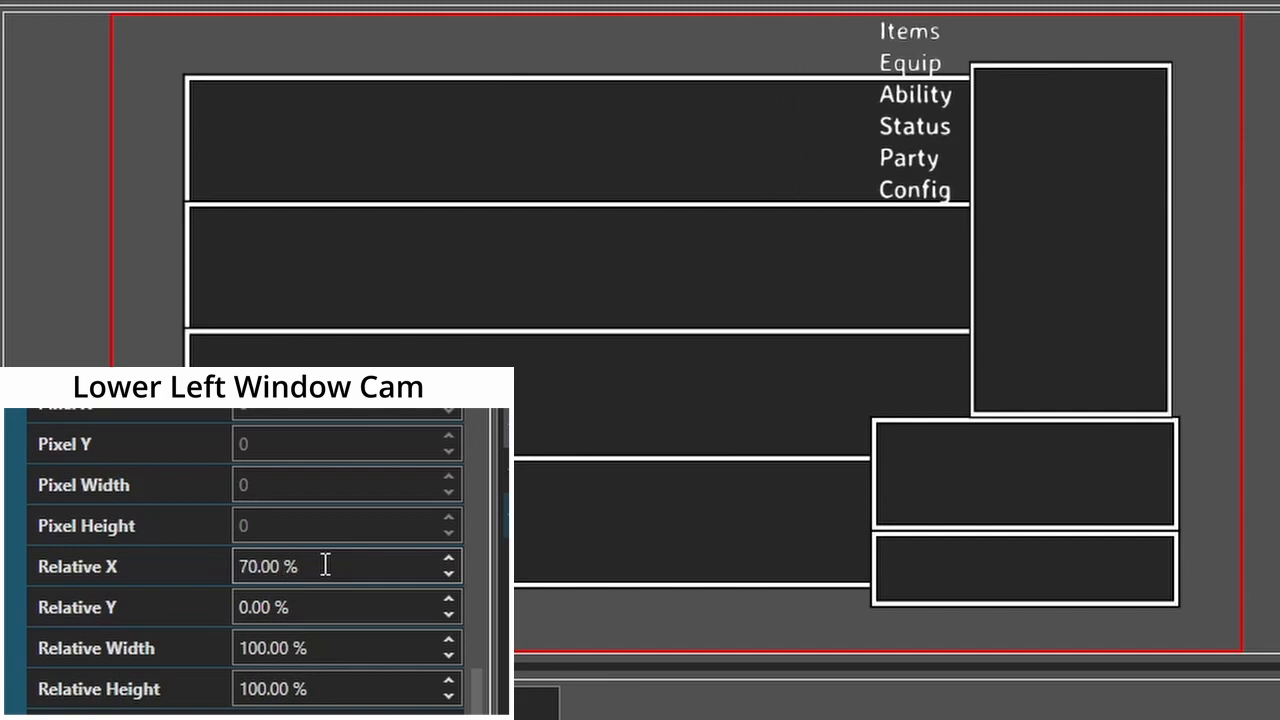
{"action": "scroll", "coordinate": [325, 566], "scroll_direction": "down", "scroll_amount": 1}
Set the Menu Items List's relative Y to 11%.
{"action": "left_click", "coordinate": [344, 605]}
{"action": "scroll", "coordinate": [344, 605], "scroll_direction": "up", "scroll_amount": 12}
{"action": "scroll", "coordinate": [344, 605], "scroll_direction": "down", "scroll_amount": 1}
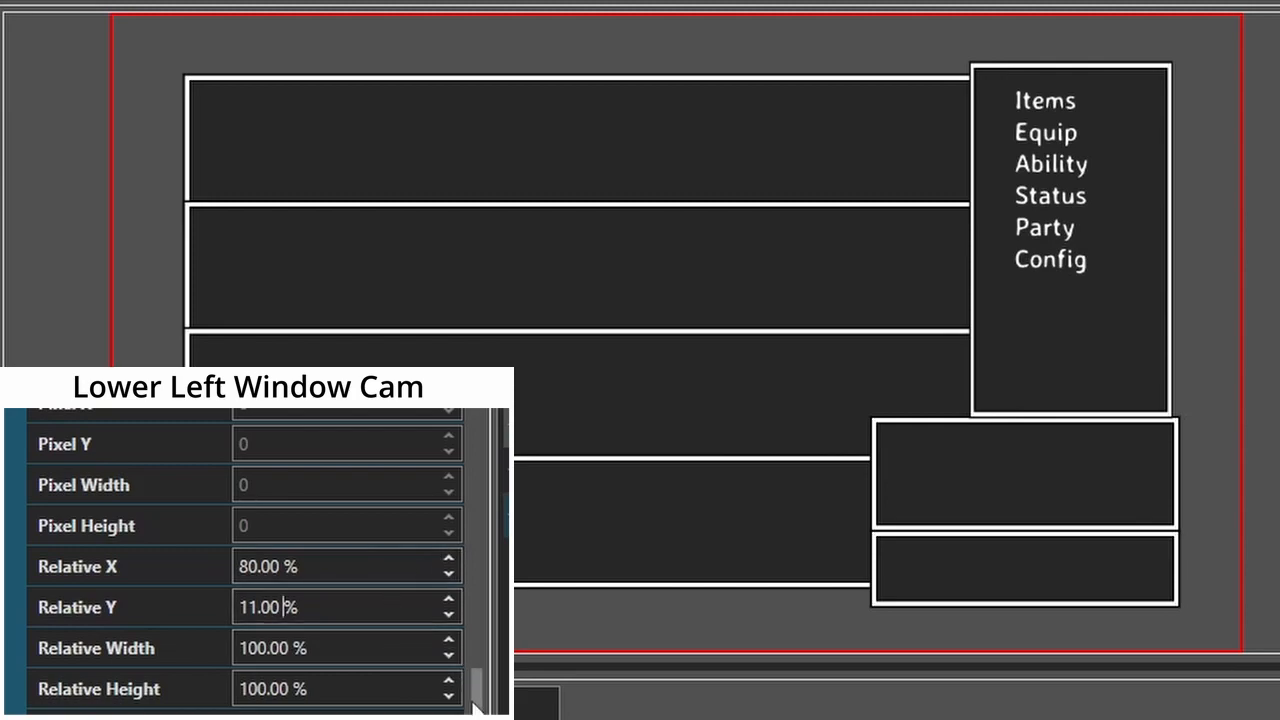
Set the Menu Items List's Text Margin Bottom to 23 to space out the menu items vertically.
{"action": "left_click_drag", "start_coordinate": [477, 714], "coordinate": [400, 653]}
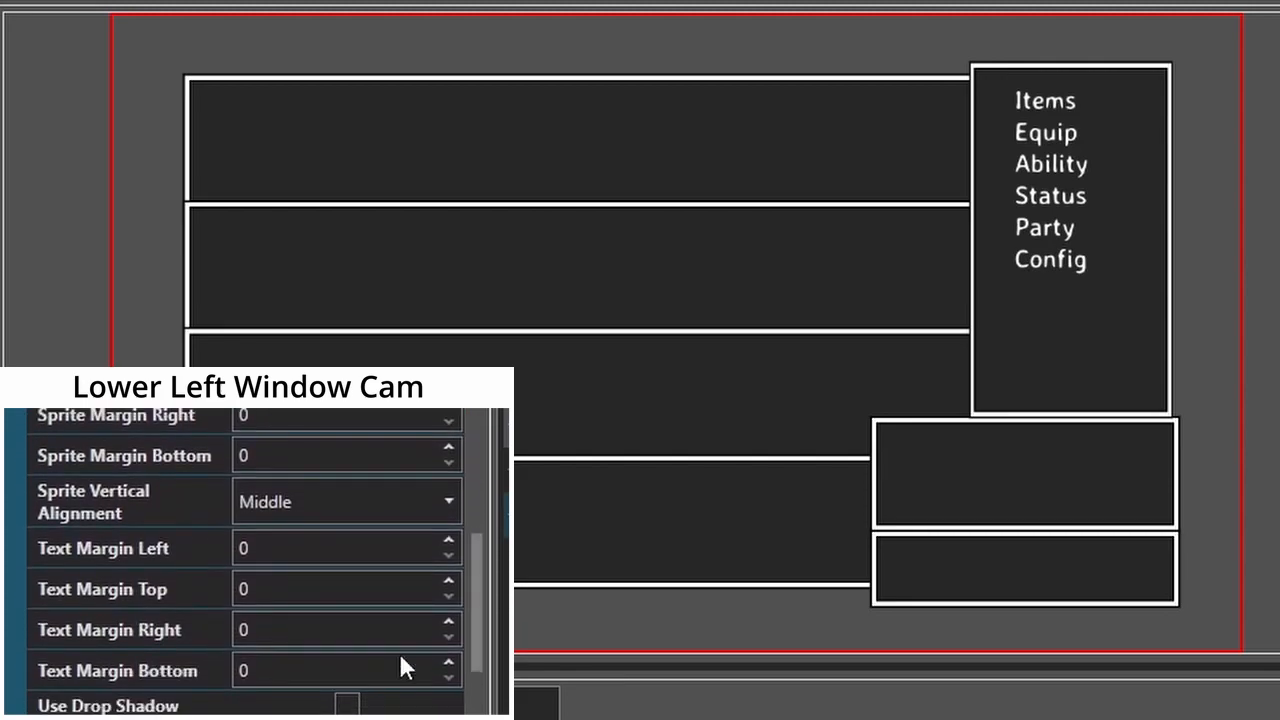
{"action": "double_click", "coordinate": [318, 676]}
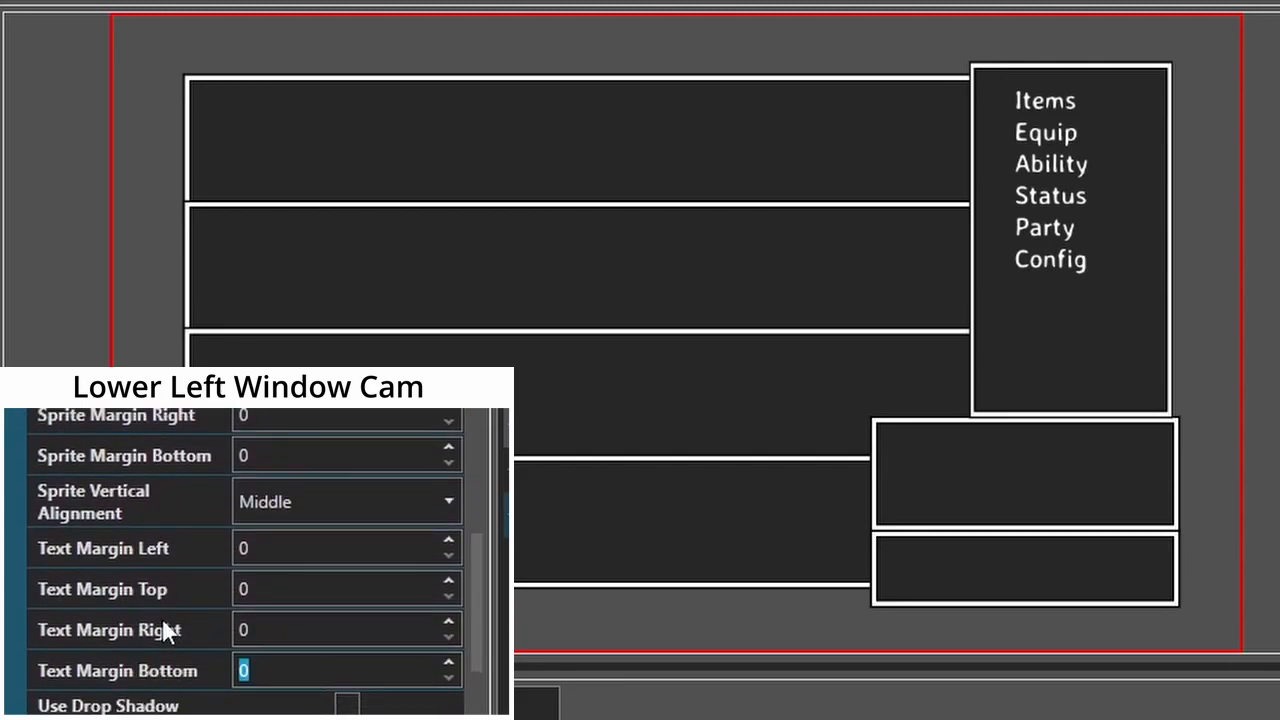
{"action": "scroll", "coordinate": [170, 557], "scroll_direction": "up", "scroll_amount": 5}
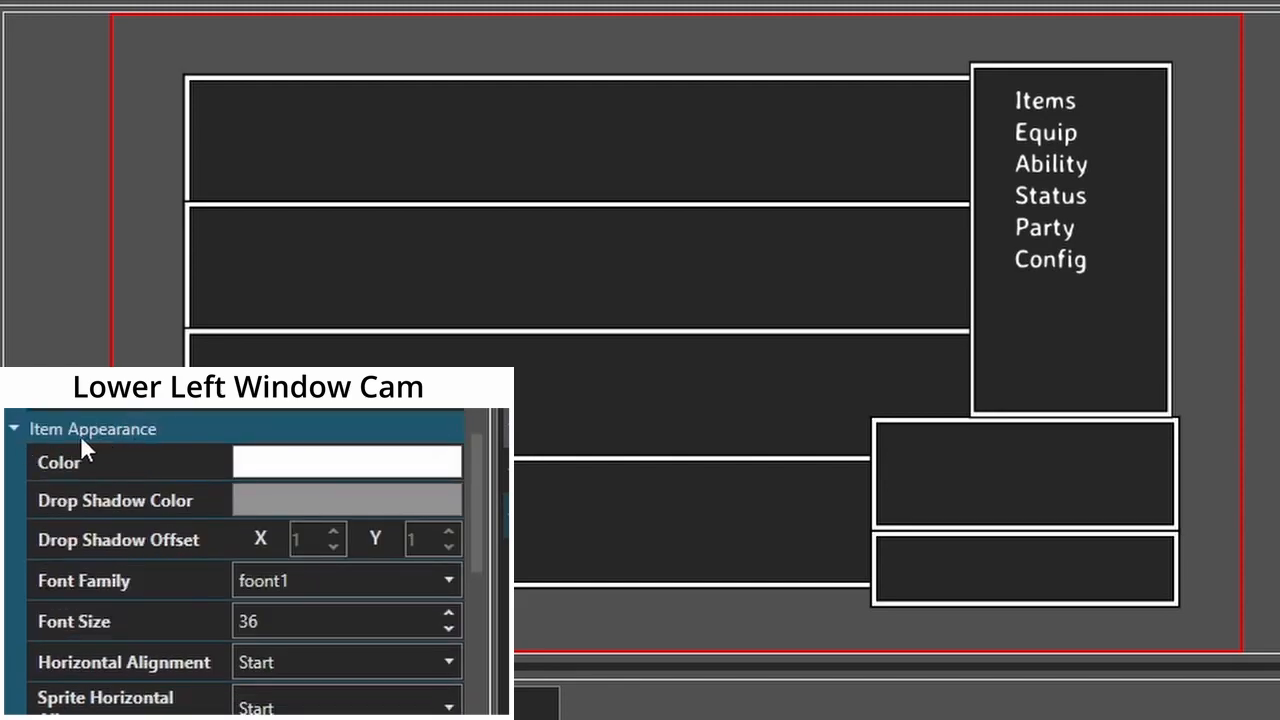
{"action": "scroll", "coordinate": [86, 435], "scroll_direction": "down", "scroll_amount": 3}
{"action": "scroll", "coordinate": [104, 658], "scroll_direction": "down", "scroll_amount": 3}
{"action": "left_click", "coordinate": [320, 682]}
{"action": "key", "text": "Up"}
{"action": "key", "text": "Up"}
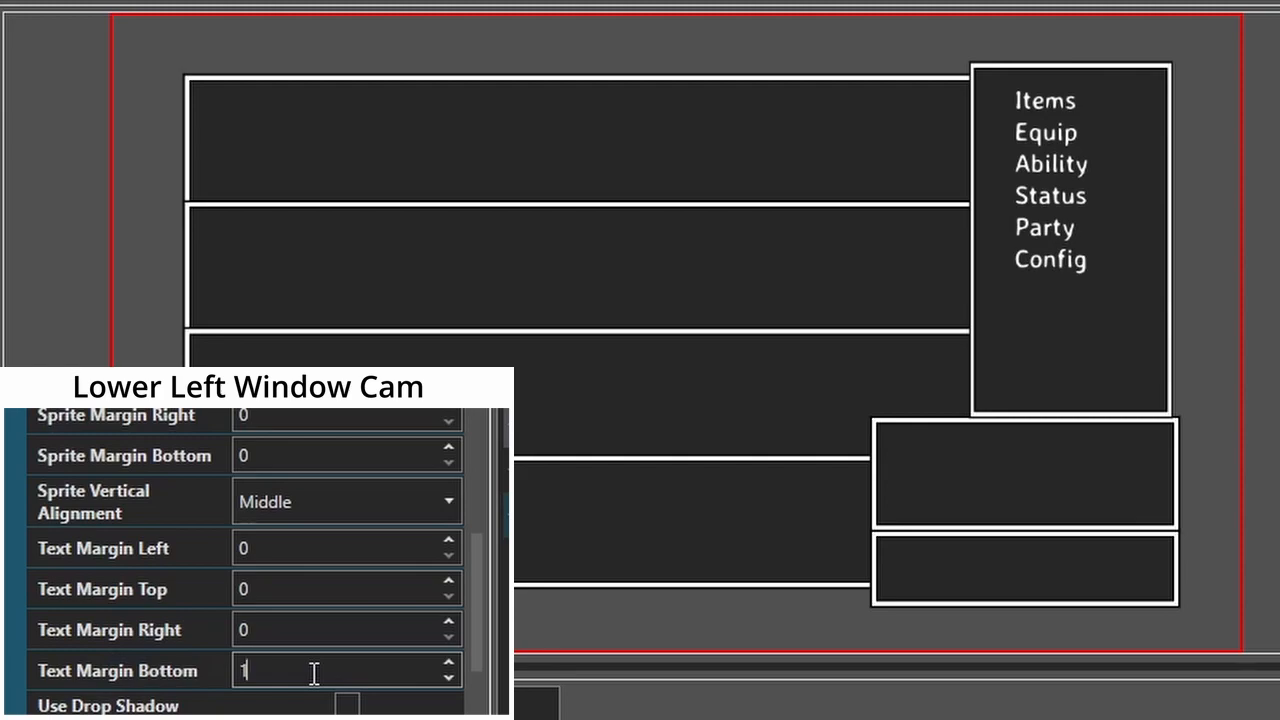
{"action": "key", "text": "Up"}
{"action": "key", "text": "Up"}
{"action": "key", "text": "Up"}
{"action": "key", "text": "Up"}
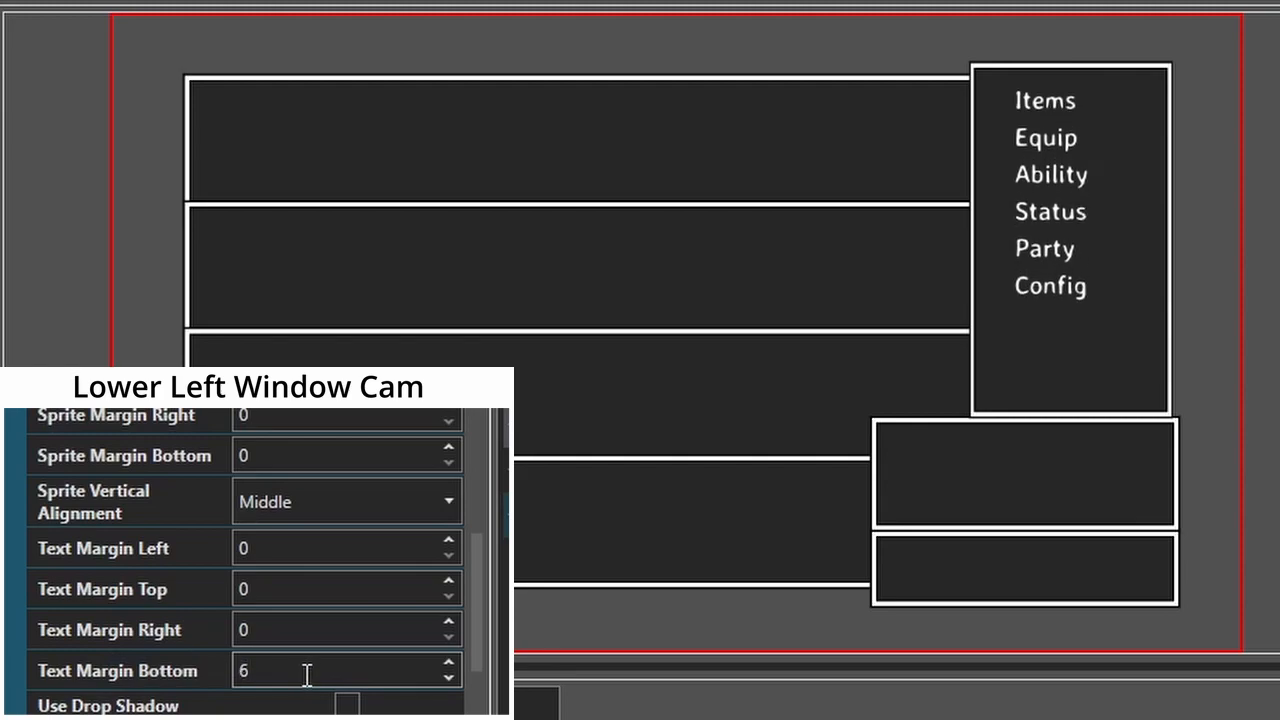
{"action": "key", "text": "Up"}
{"action": "key", "text": "Up"}
{"action": "key", "text": "Up"}
{"action": "key", "text": "Up"}
{"action": "key", "text": "Up"}
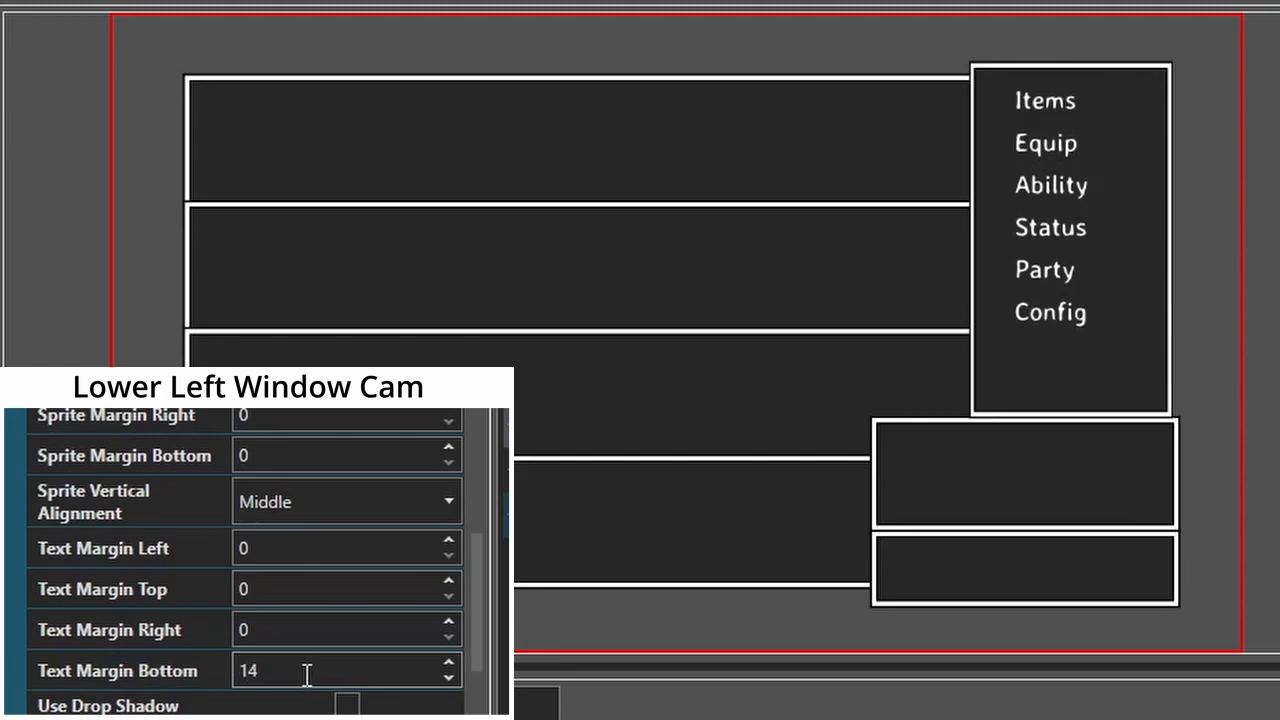
{"action": "key", "text": "Up"}
{"action": "key", "text": "Up"}
{"action": "key", "text": "Up"}
{"action": "key", "text": "Up"}
{"action": "key", "text": "Up"}
{"action": "key", "text": "Up"}
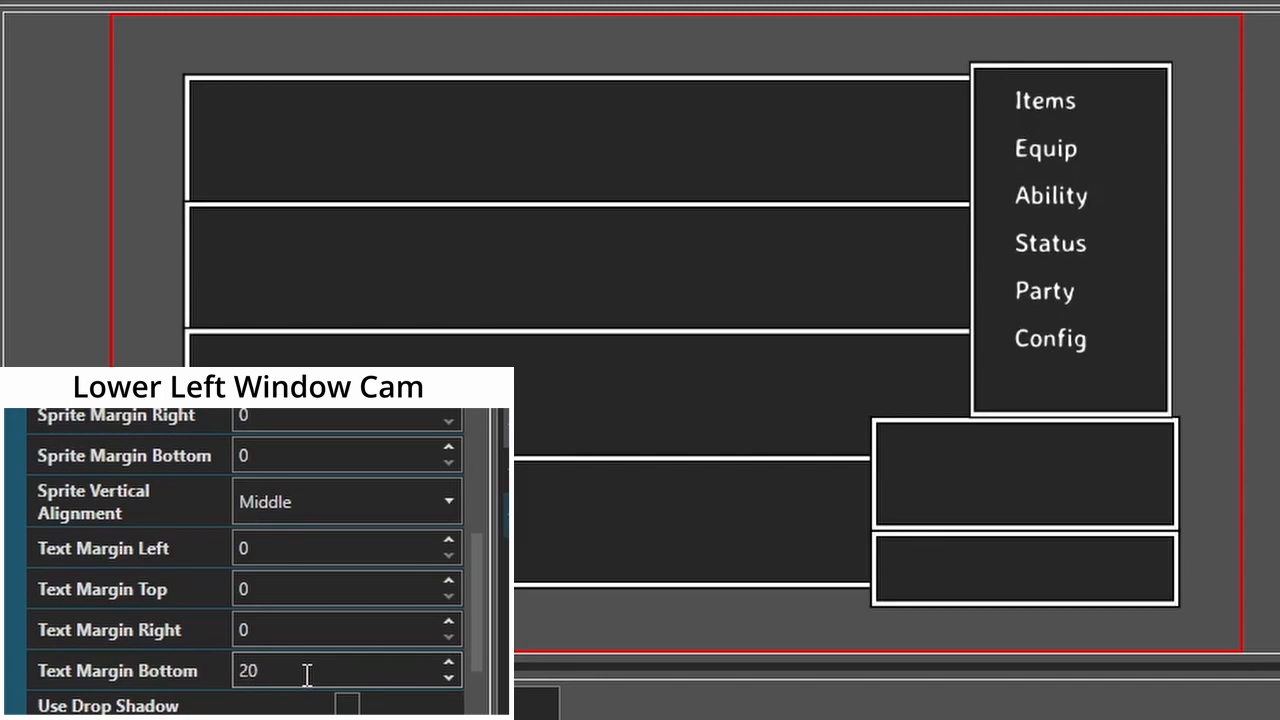
{"action": "key", "text": "Up"}
{"action": "key", "text": "Up"}
{"action": "key", "text": "Up"}
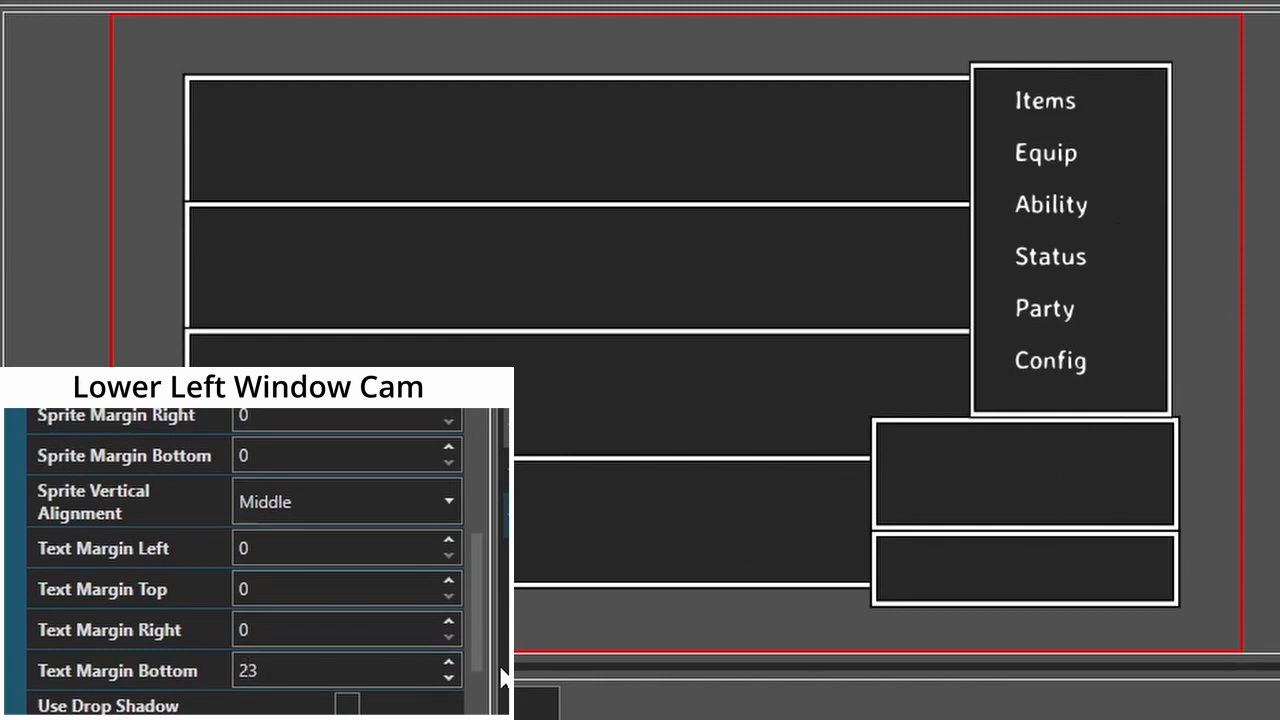
Set the Menu Items List's cursor type to Pointer - Left.
{"action": "left_click_drag", "start_coordinate": [474, 640], "coordinate": [476, 700]}
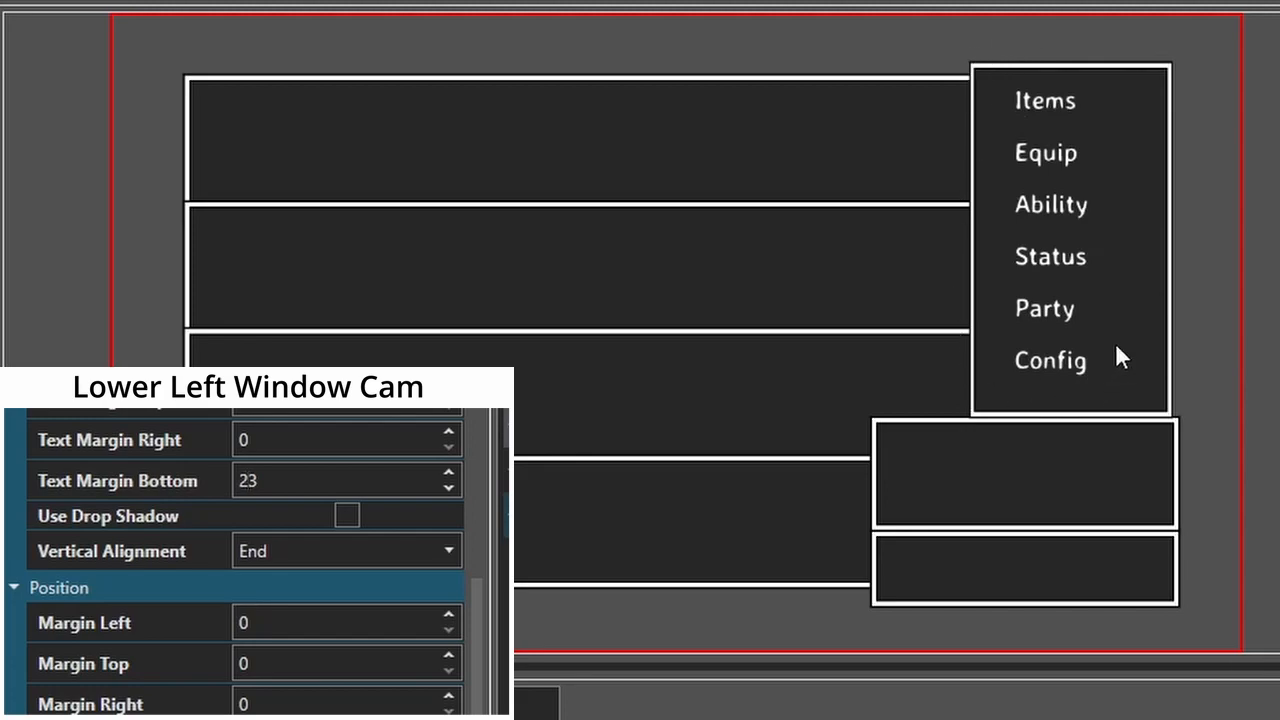
{"action": "left_click_drag", "start_coordinate": [482, 651], "coordinate": [484, 716]}
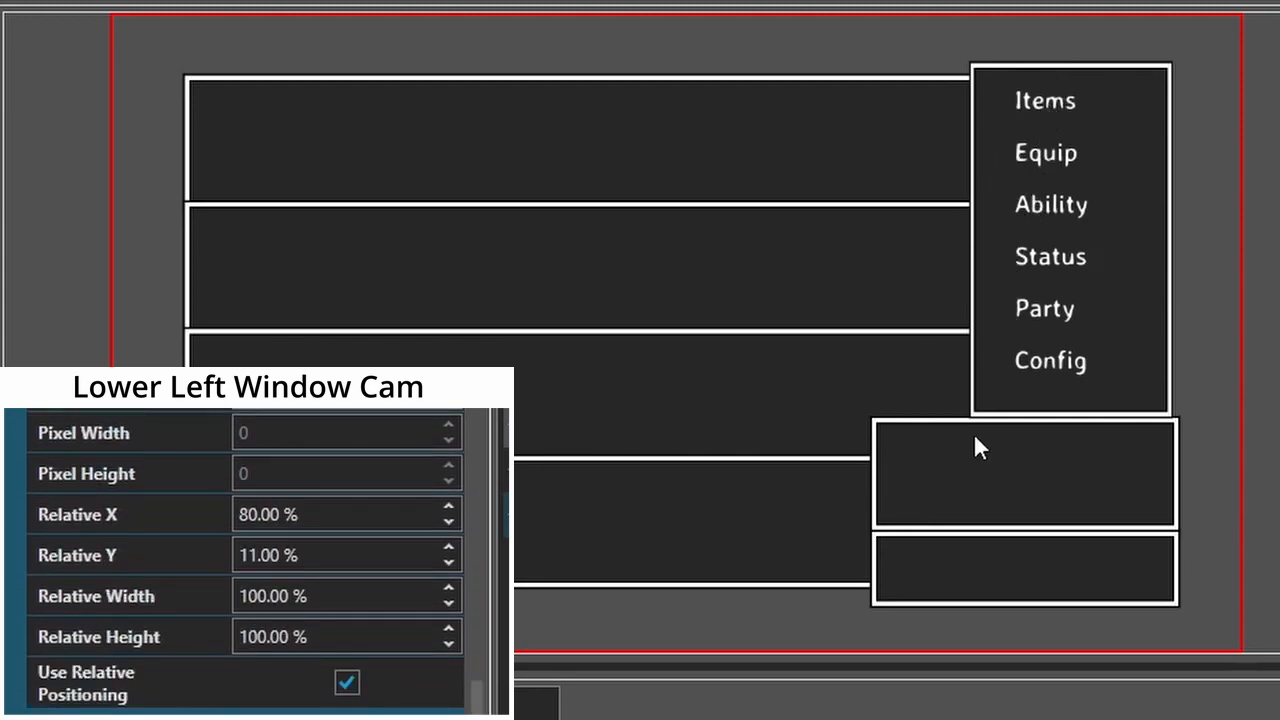
{"action": "left_click_drag", "start_coordinate": [477, 700], "coordinate": [482, 394]}
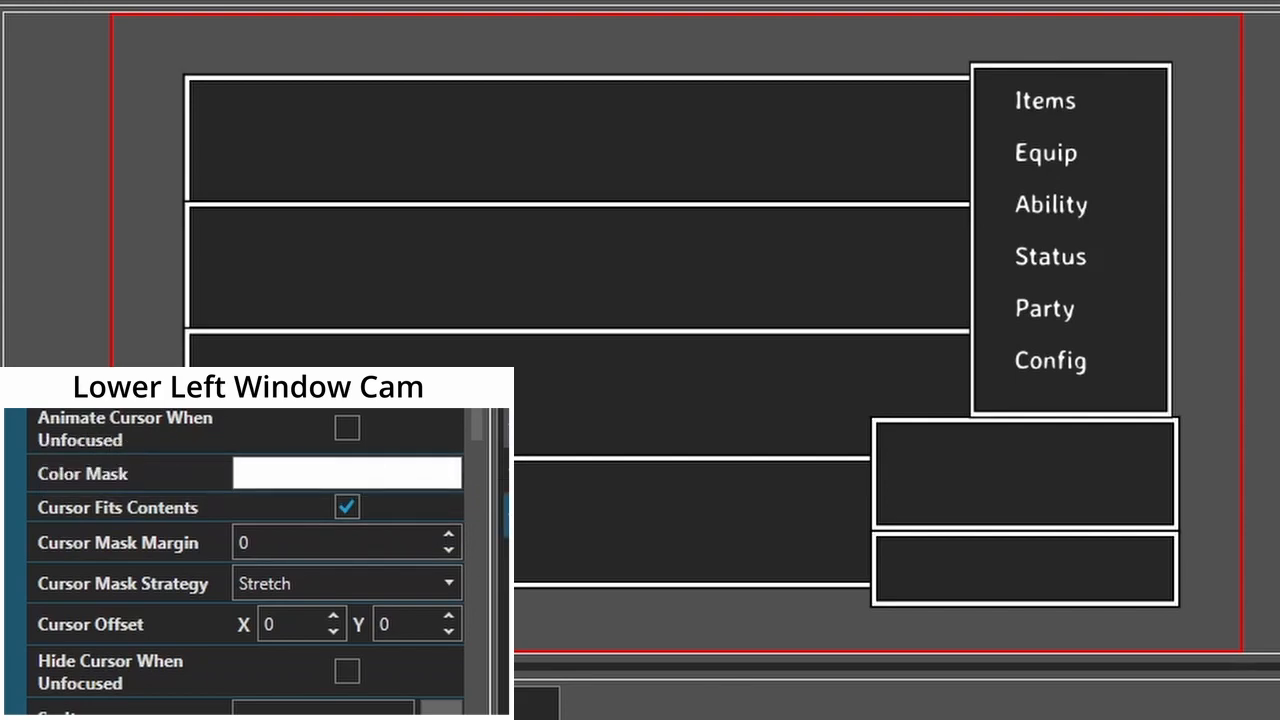
{"action": "left_click_drag", "start_coordinate": [480, 411], "coordinate": [468, 388]}
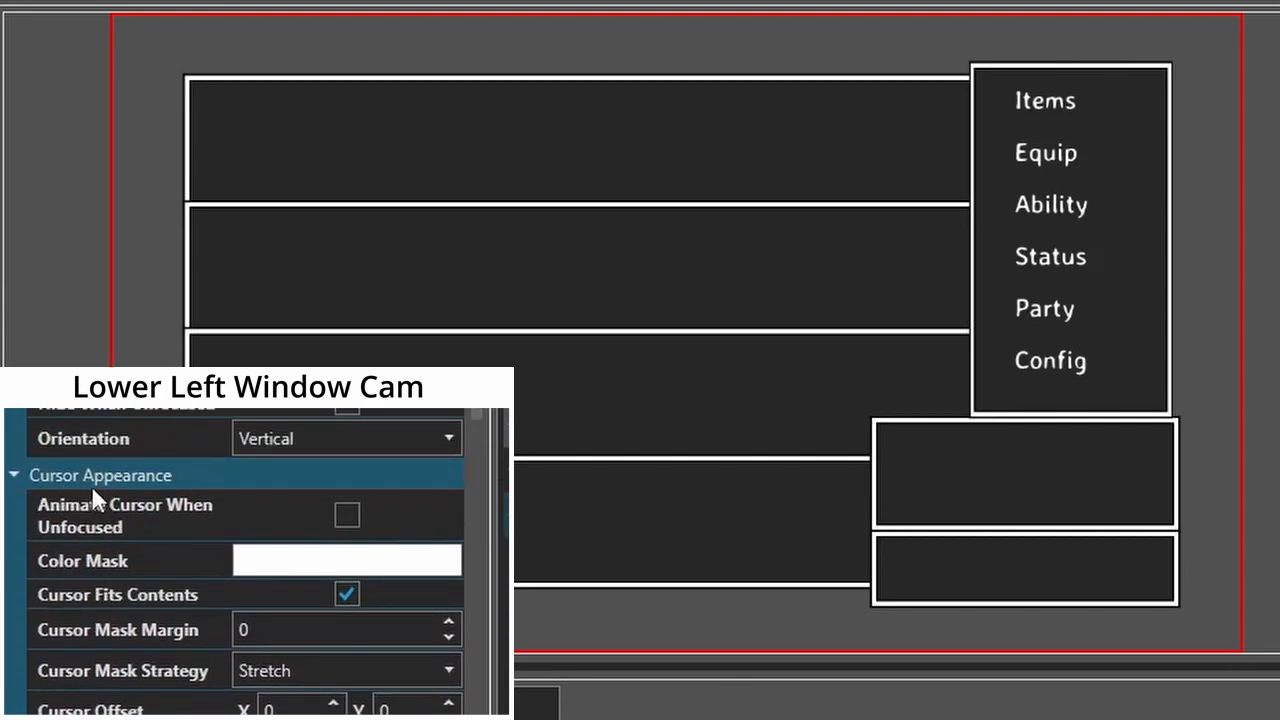
{"action": "scroll", "coordinate": [127, 478], "scroll_direction": "down", "scroll_amount": 2}
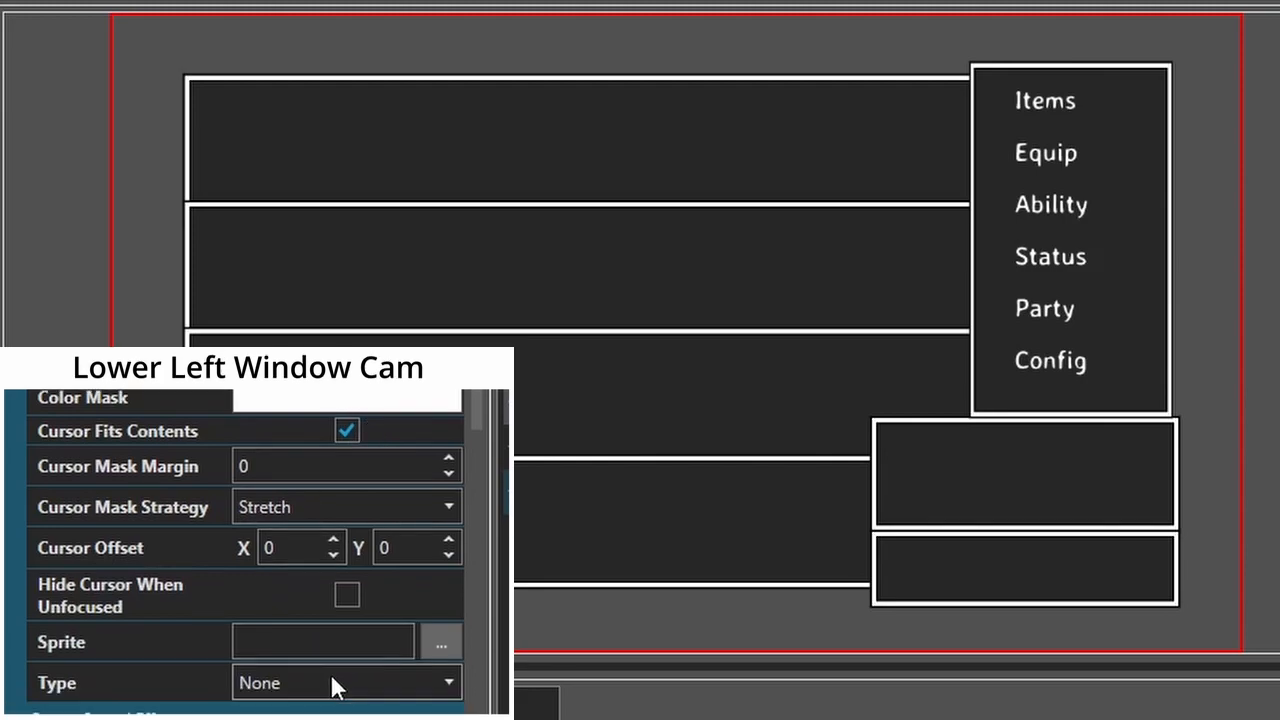
{"action": "left_click", "coordinate": [316, 524]}
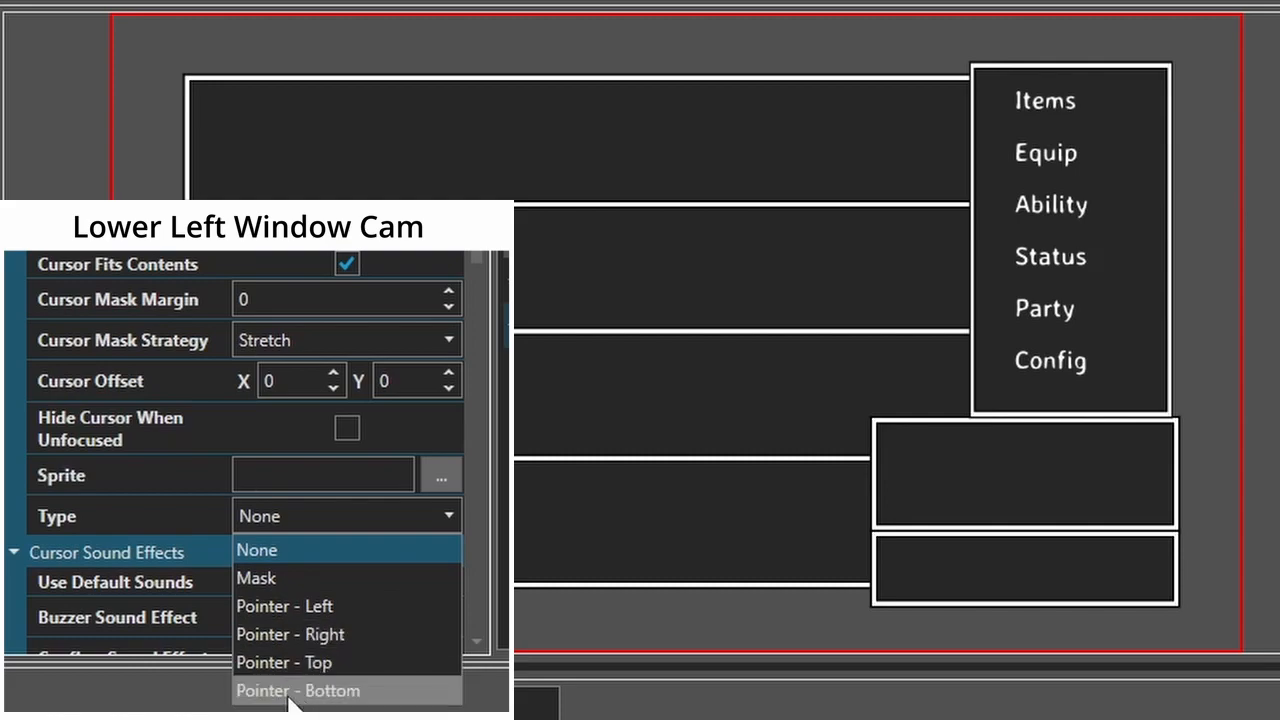
{"action": "left_click", "coordinate": [300, 606]}
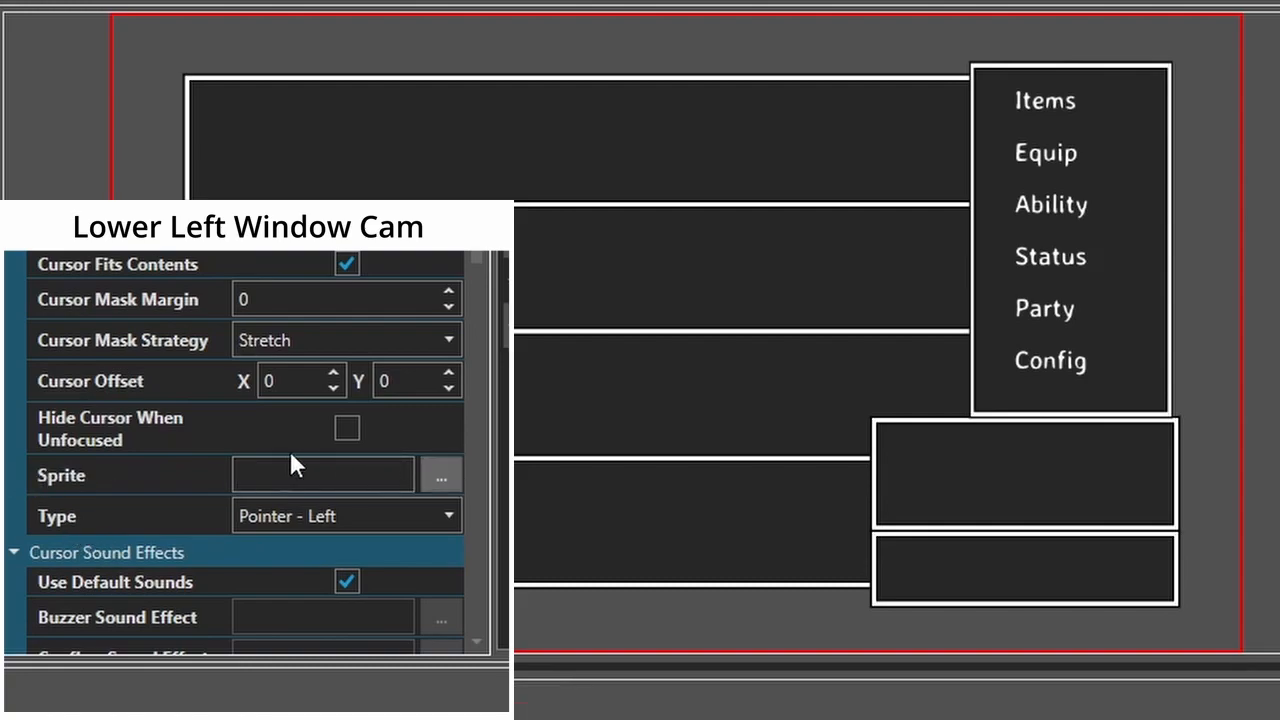
Assign red cursor.png from the UI folder as the list's cursor sprite.
{"action": "left_click", "coordinate": [441, 477]}
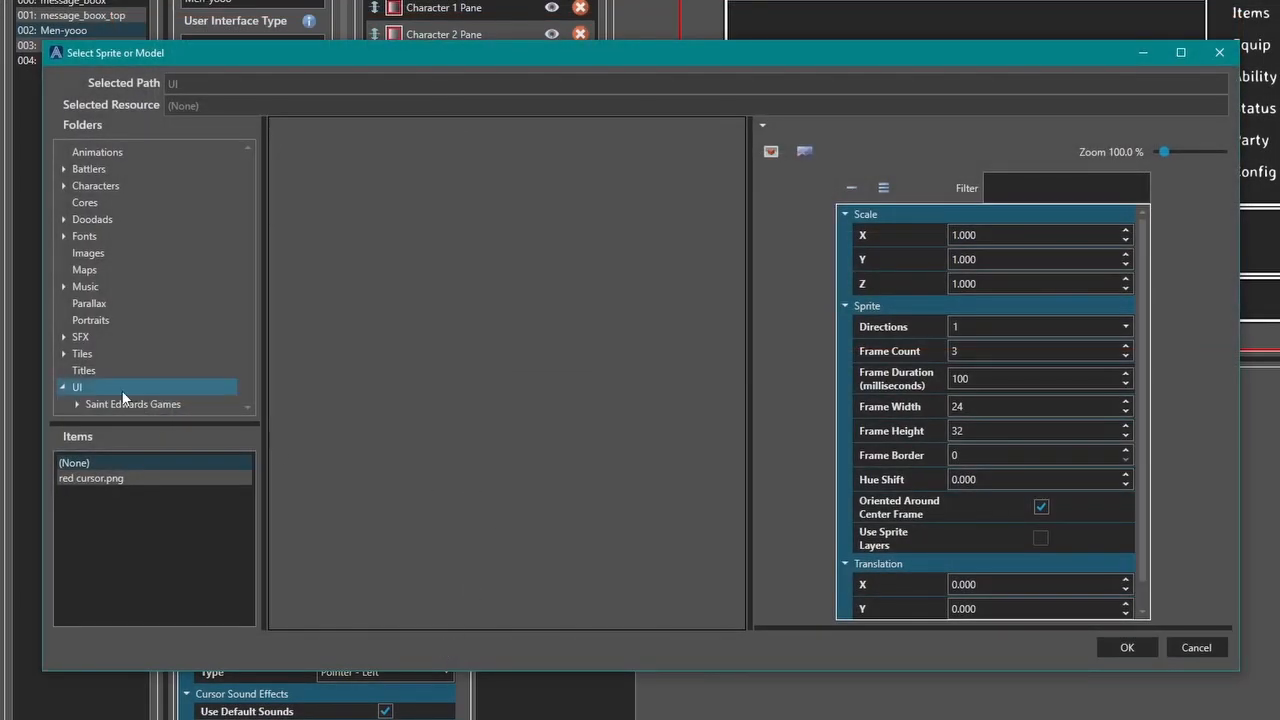
{"action": "left_click", "coordinate": [82, 479]}
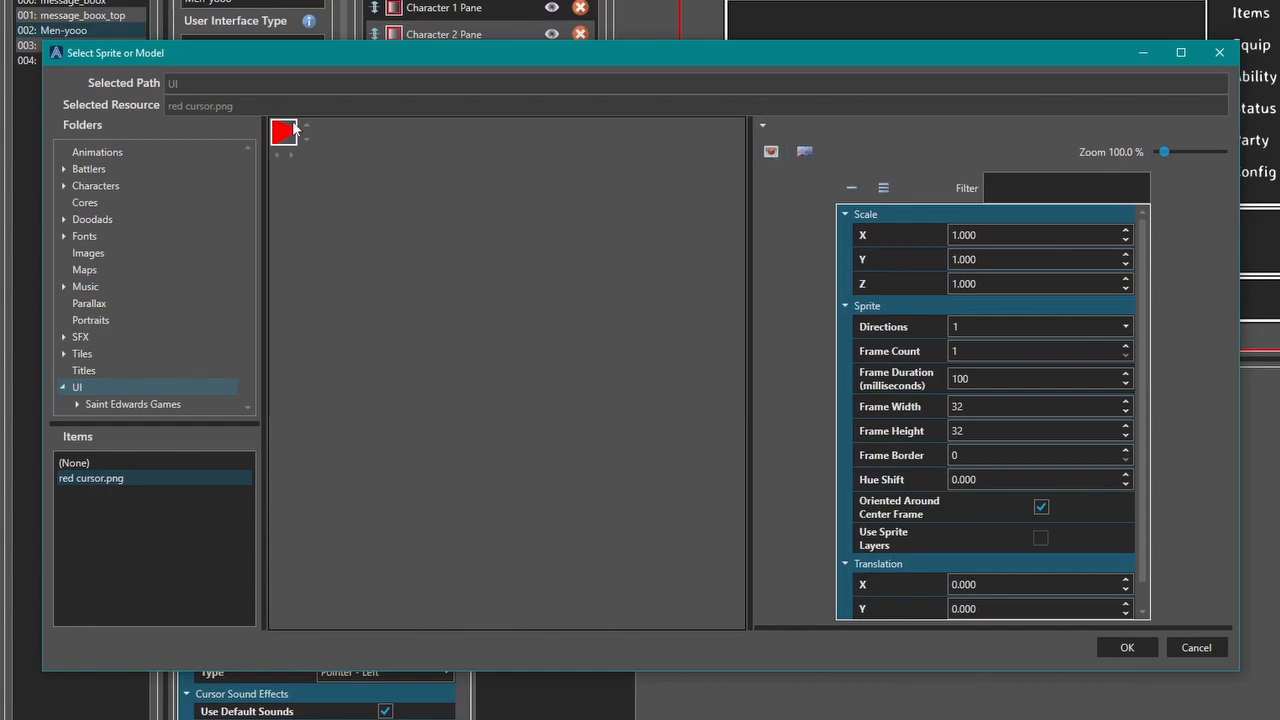
{"action": "left_click", "coordinate": [1117, 648]}
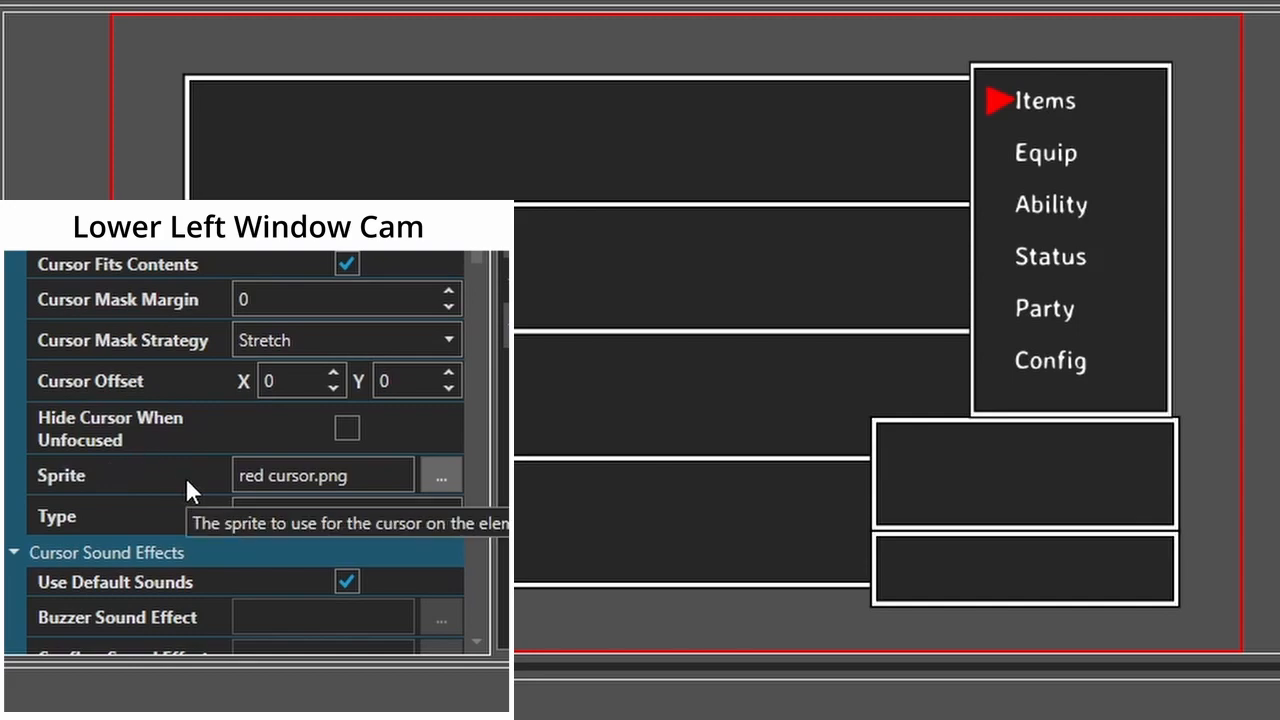
Set the X value of the list's Cursor Offset to -5.
{"action": "scroll", "coordinate": [249, 488], "scroll_direction": "up", "scroll_amount": 1}
{"action": "scroll", "coordinate": [335, 493], "scroll_direction": "down", "scroll_amount": 1}
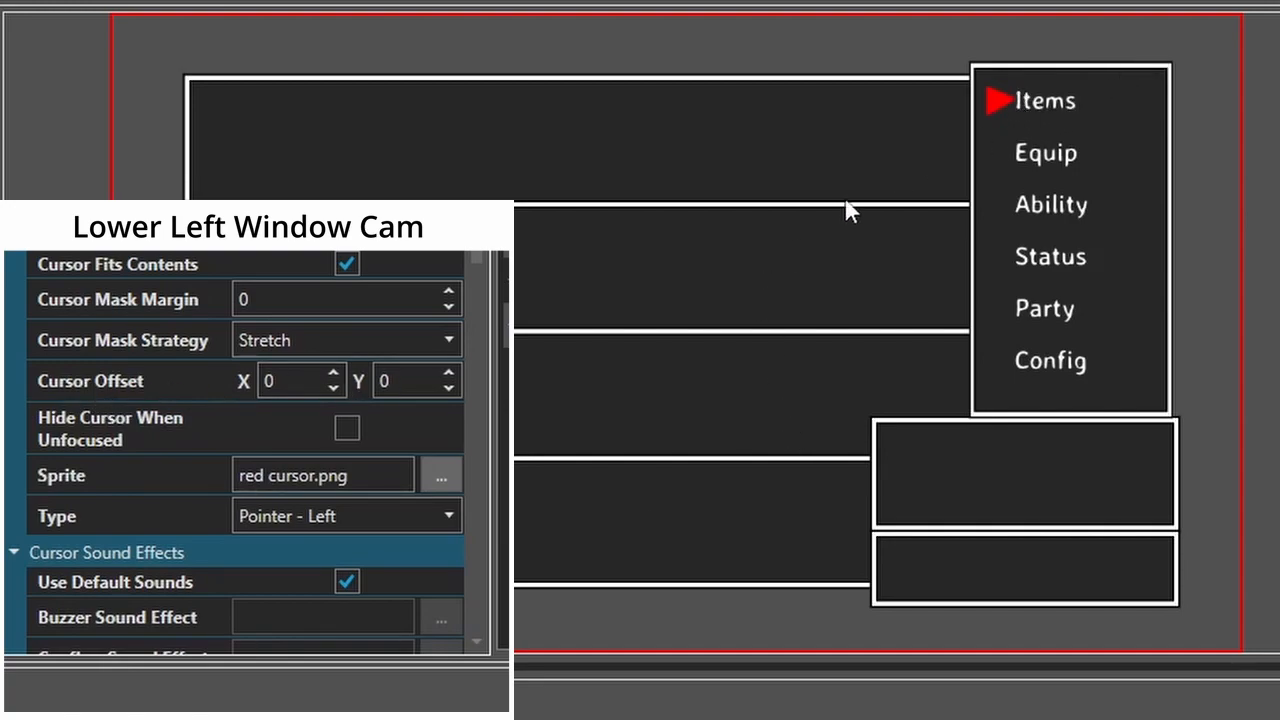
{"action": "left_click", "coordinate": [333, 386]}
{"action": "left_click", "coordinate": [333, 386]}
{"action": "left_click", "coordinate": [333, 386]}
{"action": "left_click", "coordinate": [333, 386]}
{"action": "left_click", "coordinate": [333, 386]}
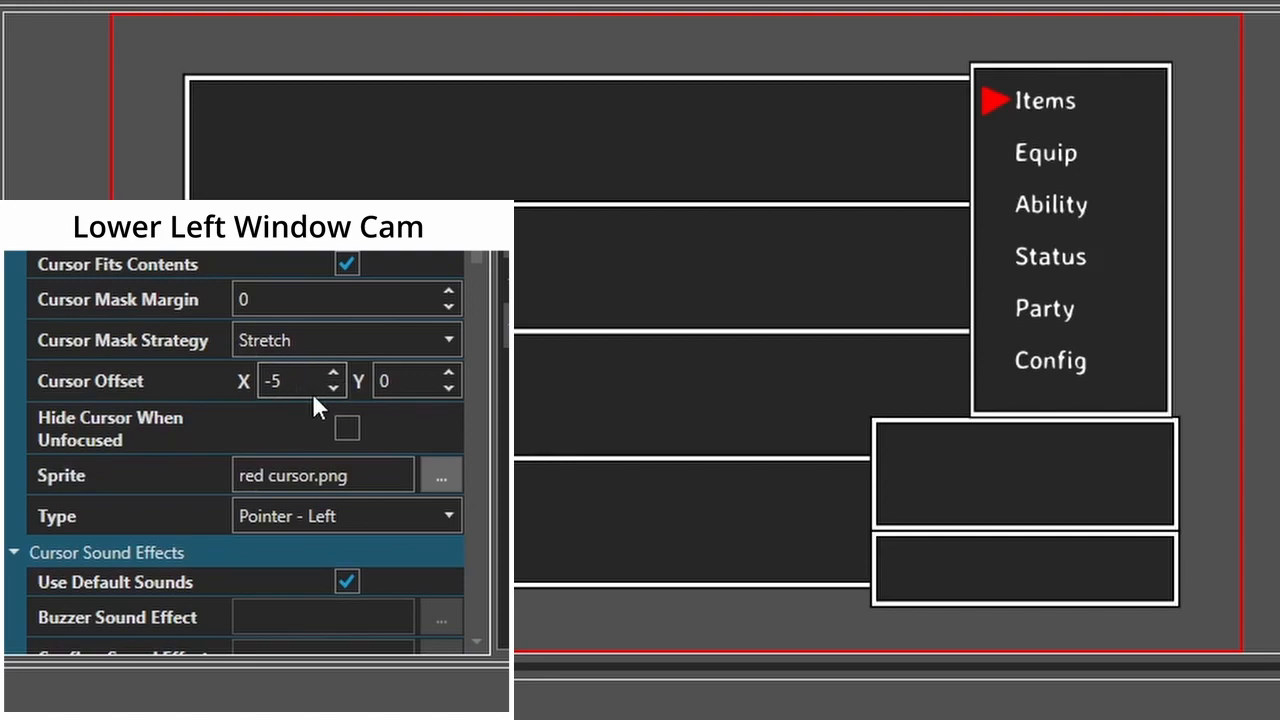
{"action": "left_click", "coordinate": [333, 387]}
{"action": "left_click", "coordinate": [332, 372]}
Set the Menu Items List's relative X to 82%.
{"action": "scroll", "coordinate": [167, 295], "scroll_direction": "down", "scroll_amount": 4}
{"action": "left_click_drag", "start_coordinate": [478, 298], "coordinate": [503, 594]}
{"action": "left_click", "coordinate": [340, 327]}
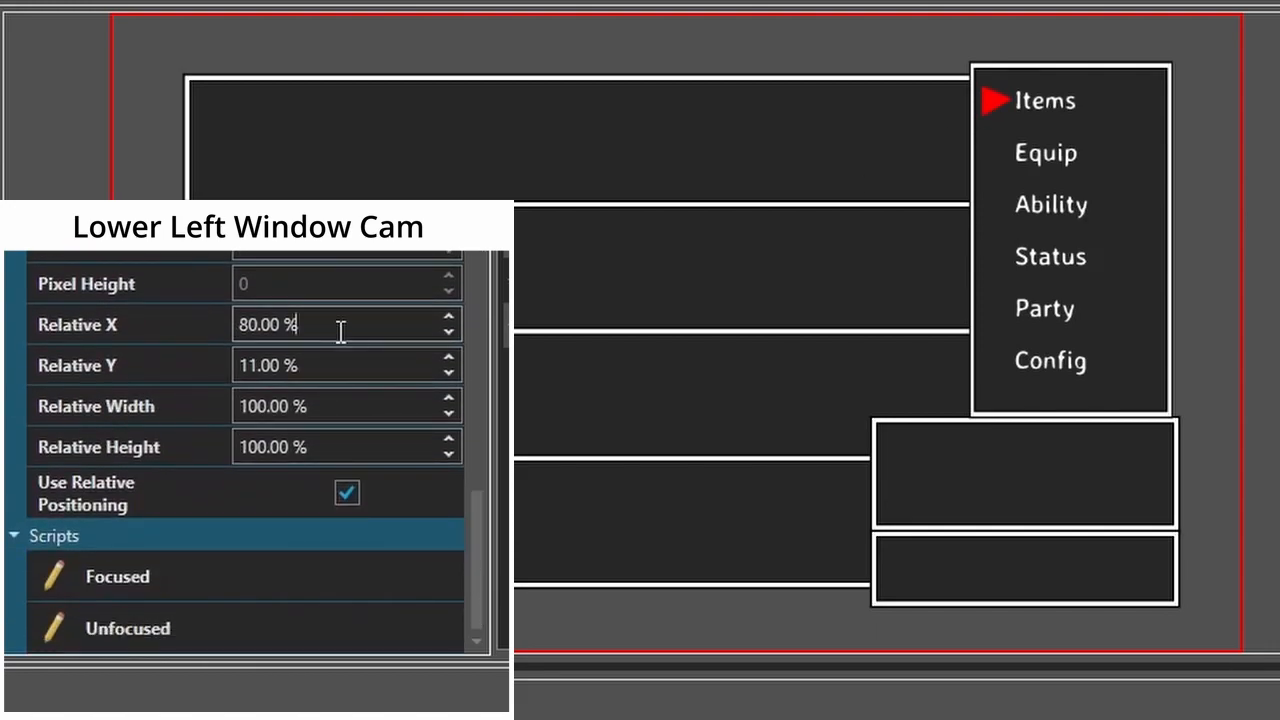
{"action": "scroll", "coordinate": [341, 332], "scroll_direction": "up", "scroll_amount": 2}
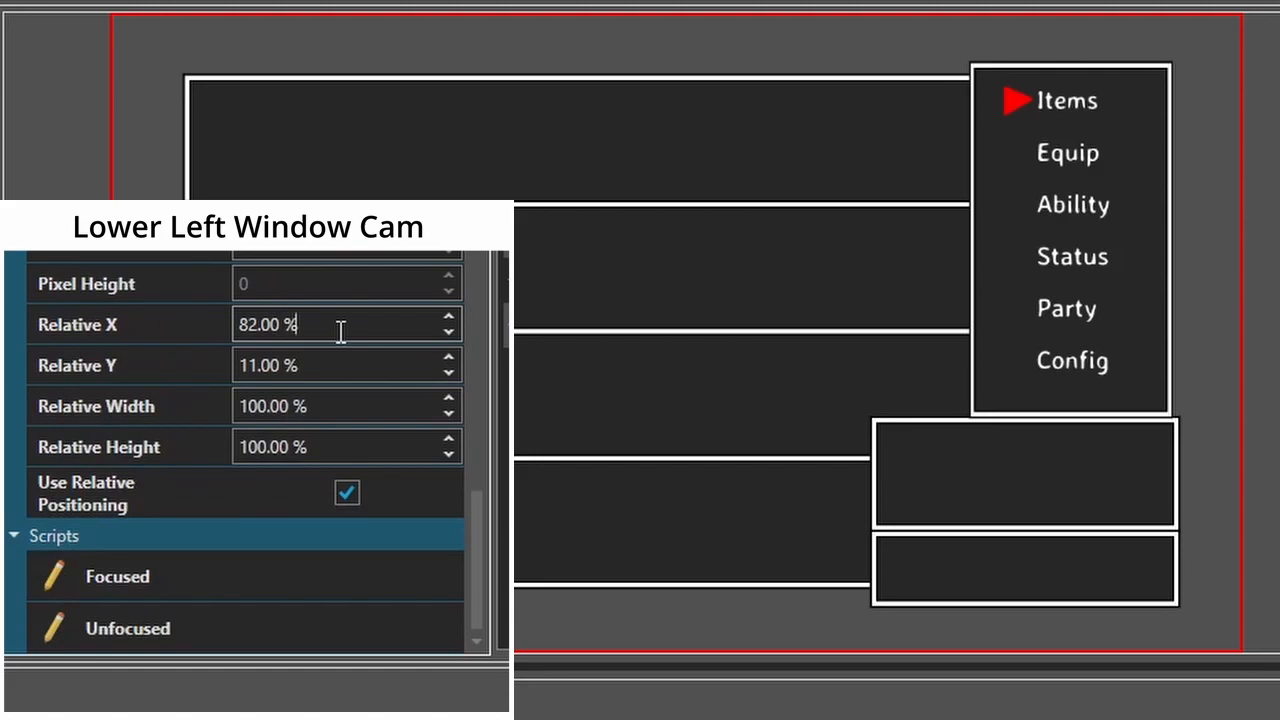
Set the X value of the list's Cursor Offset to -15.
{"action": "left_click_drag", "start_coordinate": [477, 531], "coordinate": [477, 202]}
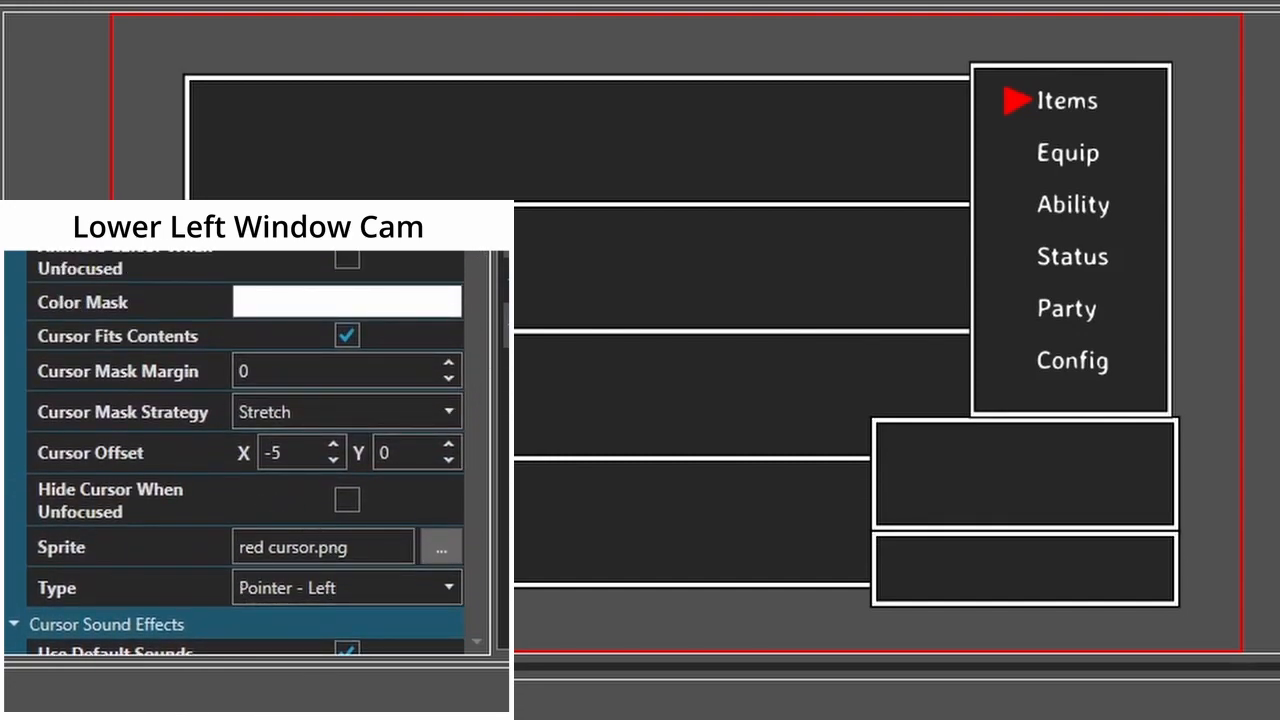
{"action": "left_click_drag", "start_coordinate": [479, 234], "coordinate": [486, 244]}
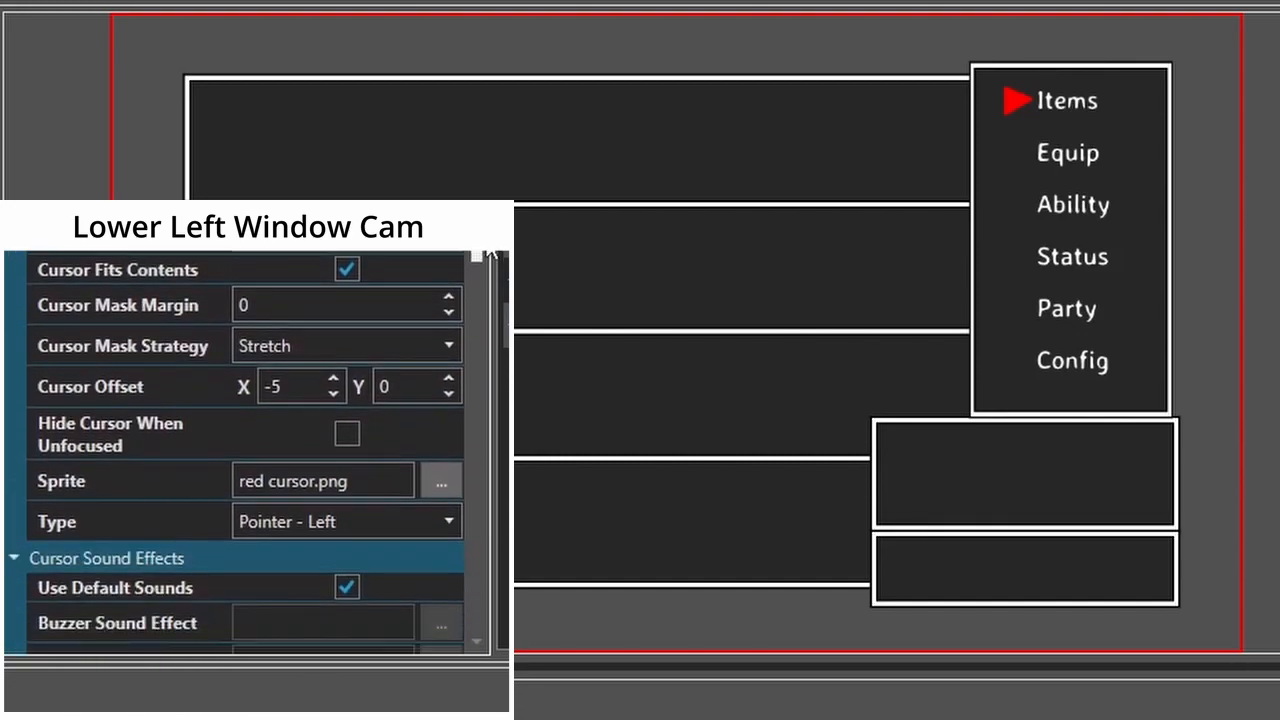
{"action": "left_click", "coordinate": [334, 379]}
{"action": "left_click", "coordinate": [335, 393]}
{"action": "left_click", "coordinate": [335, 393]}
{"action": "left_click", "coordinate": [335, 393]}
{"action": "left_click", "coordinate": [335, 393]}
{"action": "left_click", "coordinate": [335, 393]}
{"action": "left_click", "coordinate": [335, 393]}
{"action": "left_click", "coordinate": [335, 393]}
{"action": "left_click", "coordinate": [335, 393]}
{"action": "left_click", "coordinate": [335, 393]}
{"action": "left_click", "coordinate": [335, 393]}
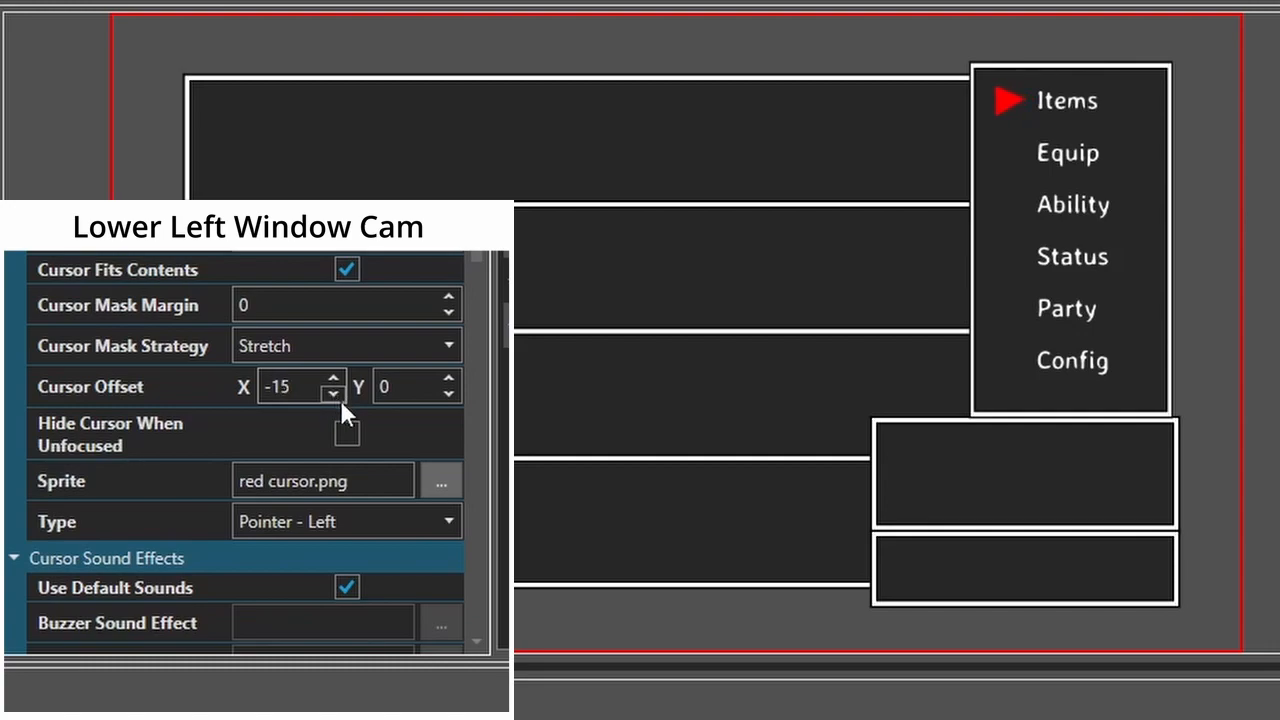
Set the Y value of the list's Cursor Offset to 3.
{"action": "left_click", "coordinate": [450, 393]}
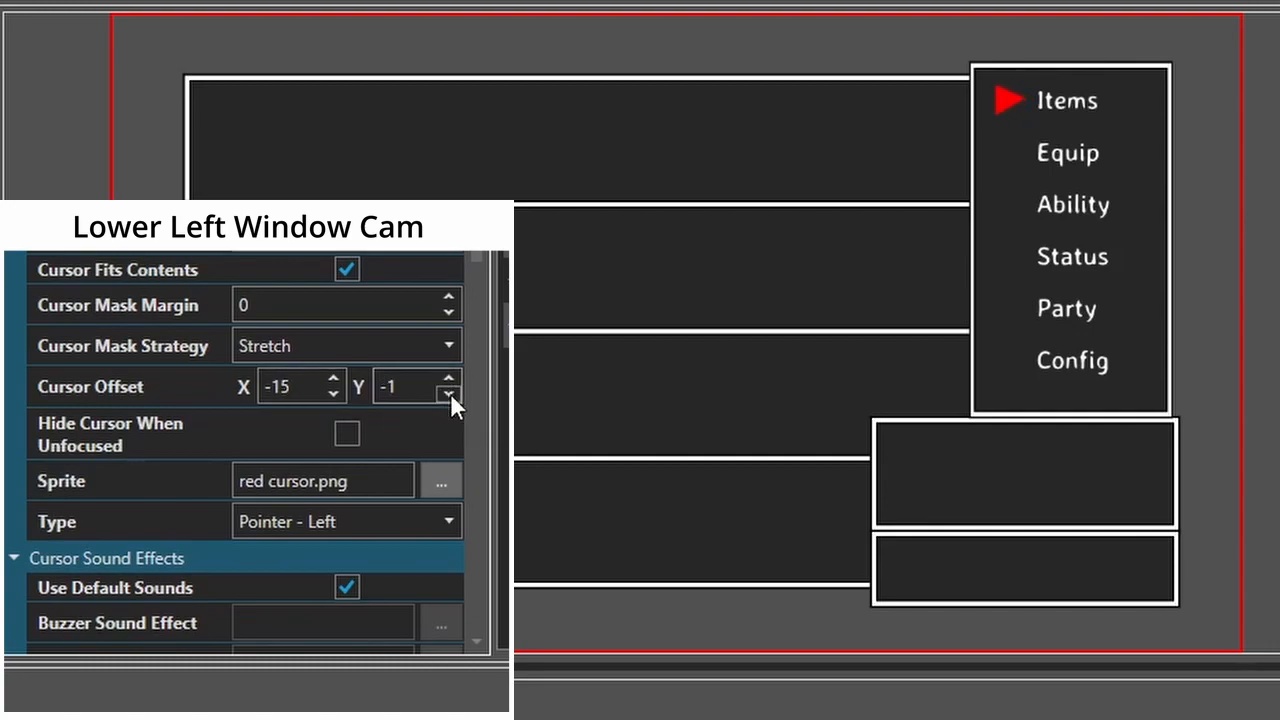
{"action": "left_click", "coordinate": [449, 380]}
{"action": "left_click", "coordinate": [449, 380]}
{"action": "left_click", "coordinate": [449, 380]}
{"action": "left_click", "coordinate": [449, 380]}
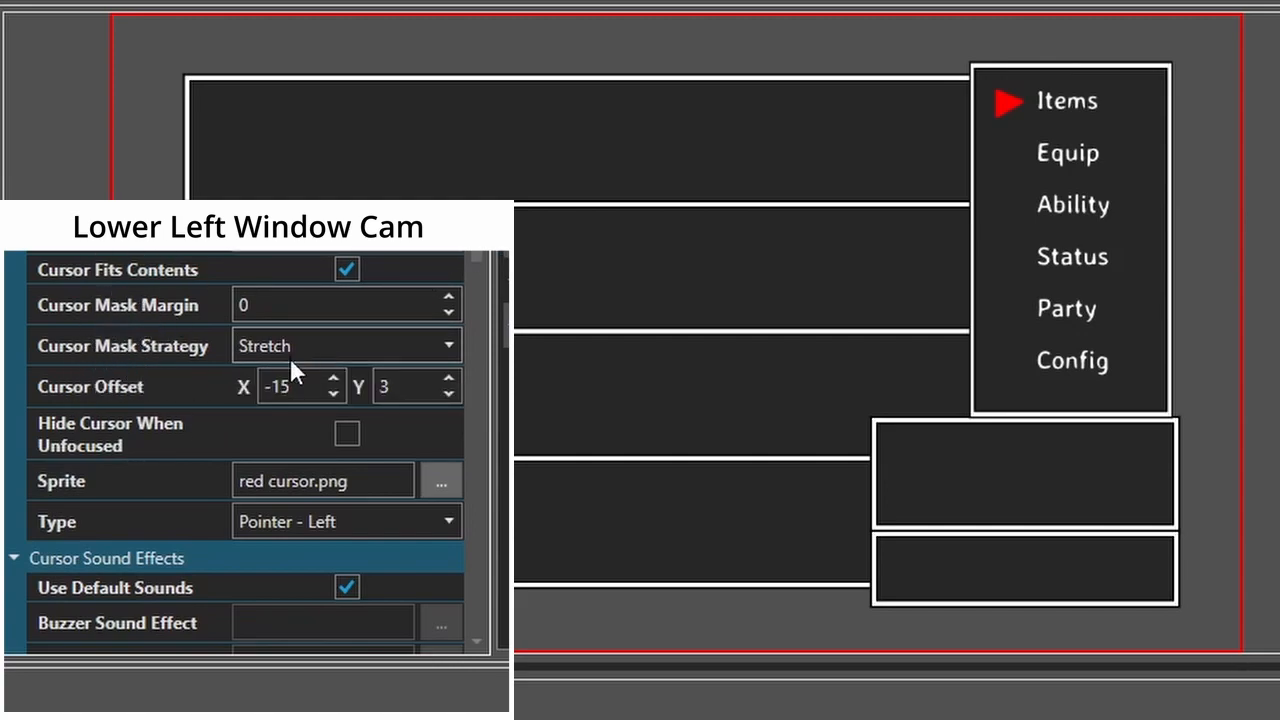
{"action": "left_click", "coordinate": [321, 351]}
{"action": "left_click", "coordinate": [321, 351]}
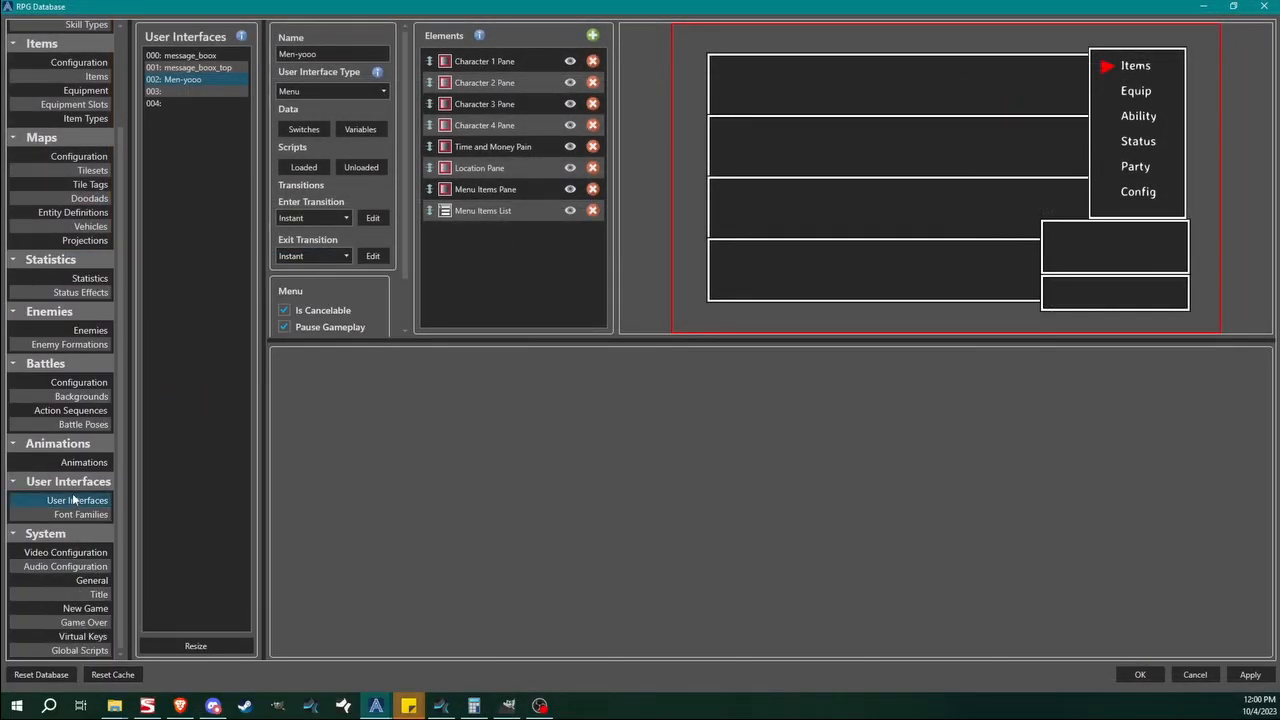
Resize the database's Virtual Keys list to 10 entries.
{"action": "left_click", "coordinate": [83, 636]}
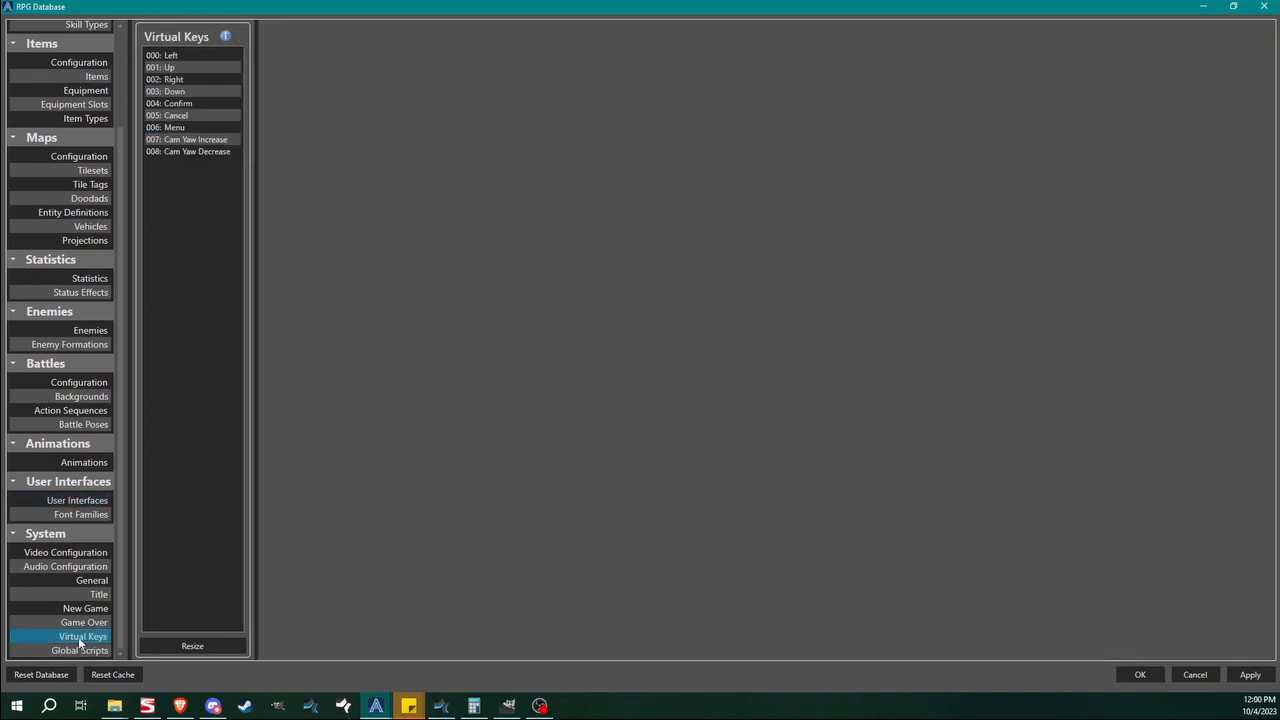
{"action": "left_click", "coordinate": [195, 645]}
{"action": "left_click", "coordinate": [680, 345]}
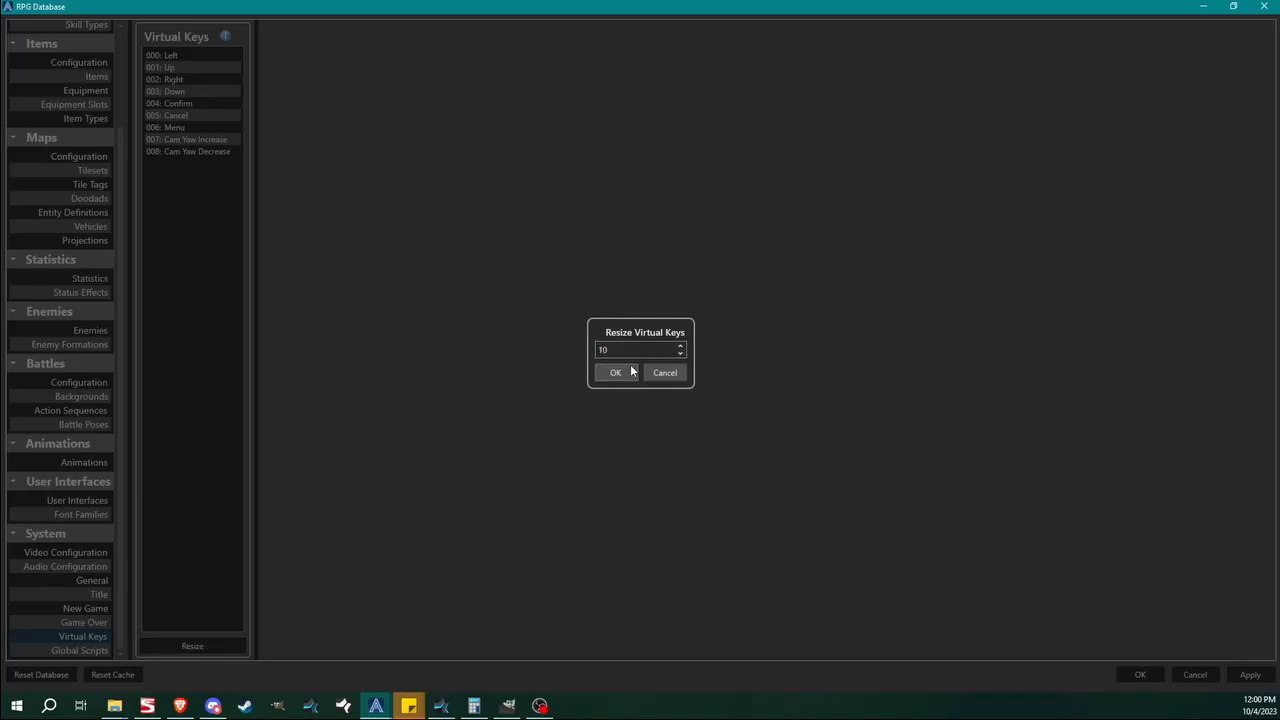
{"action": "left_click", "coordinate": [616, 372]}
Name the new virtual key 009 Men-yoo.
{"action": "left_click", "coordinate": [164, 164]}
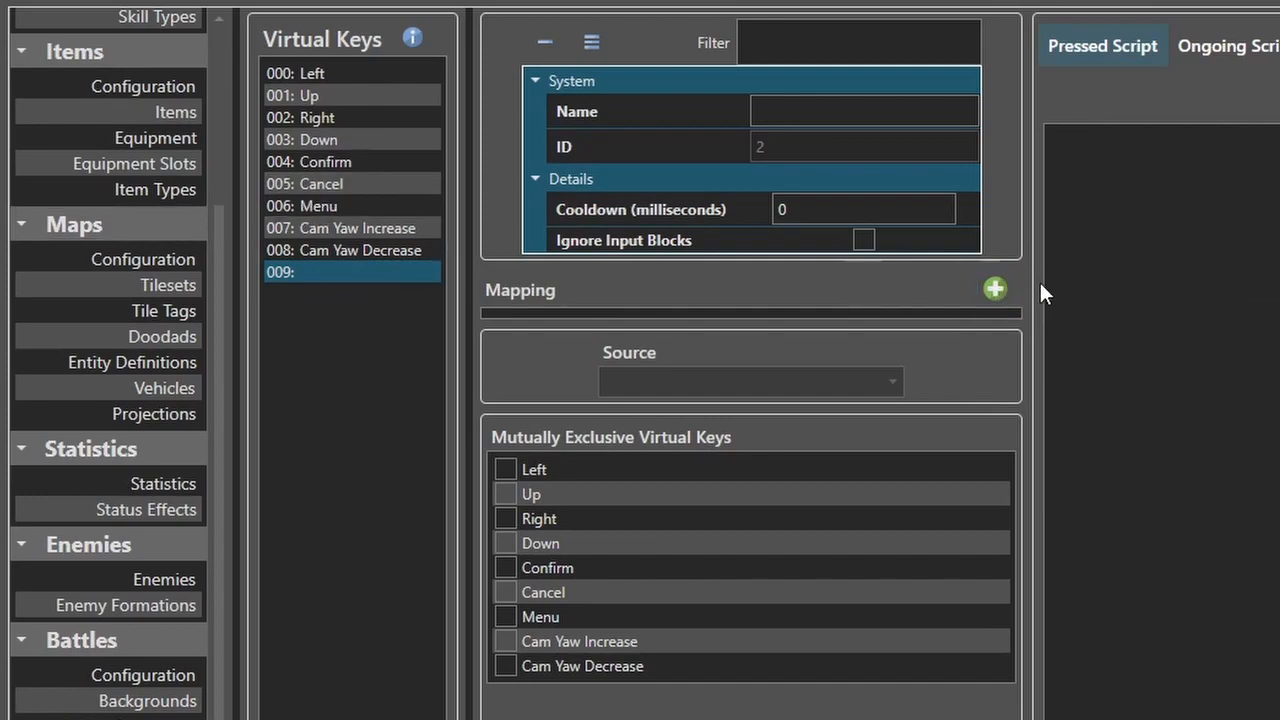
{"action": "left_click", "coordinate": [840, 112]}
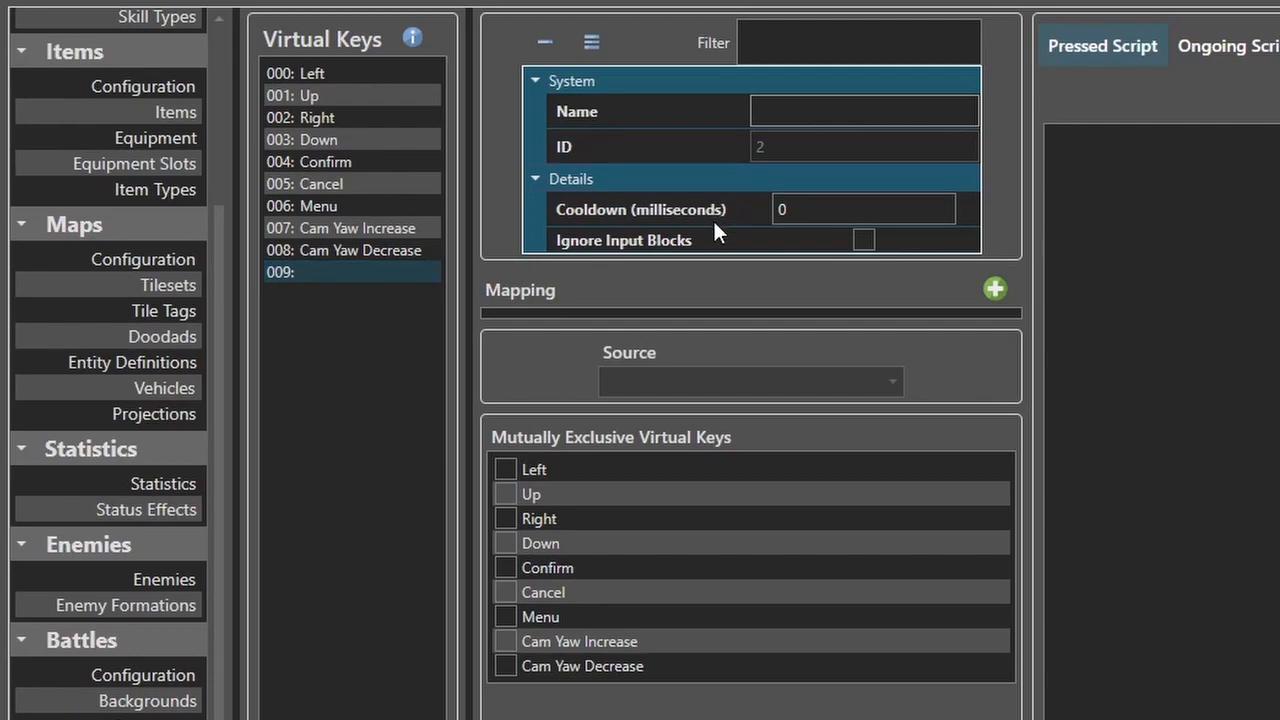
{"action": "type", "text": "Men-yoo"}
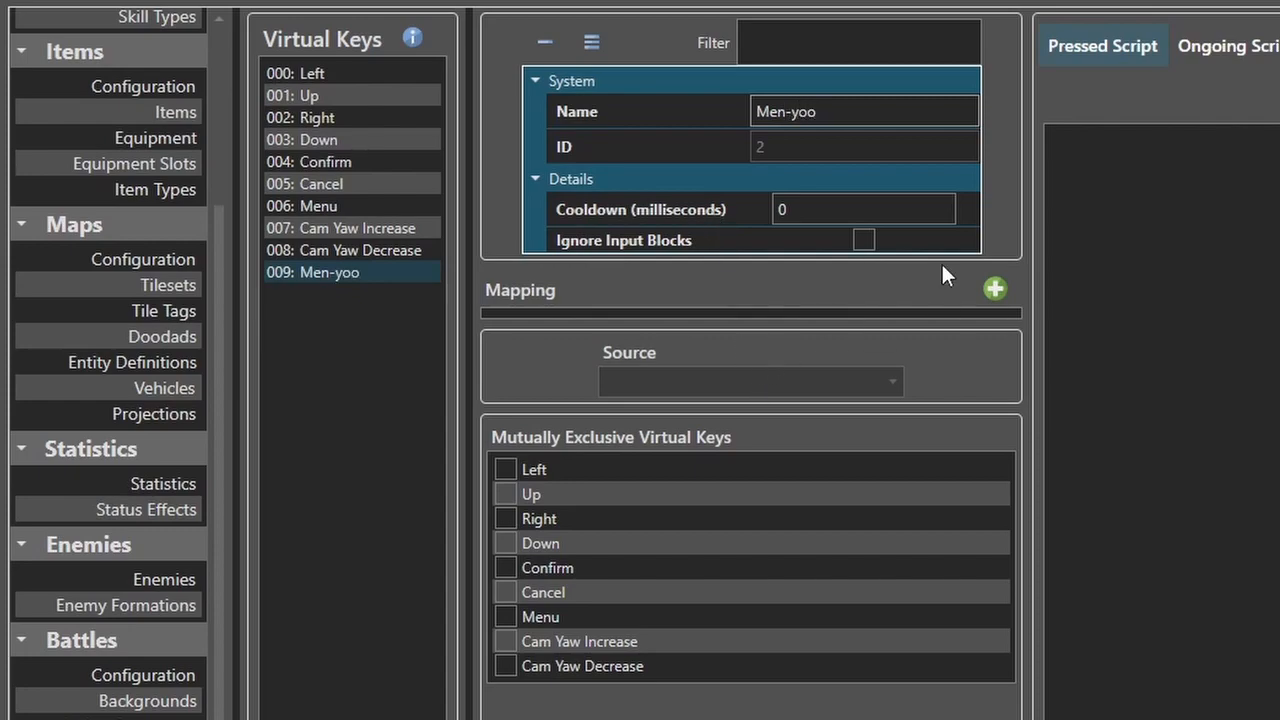
Add a keyboard mapping to the Men-yoo virtual key and assign it the R key.
{"action": "left_click", "coordinate": [994, 289]}
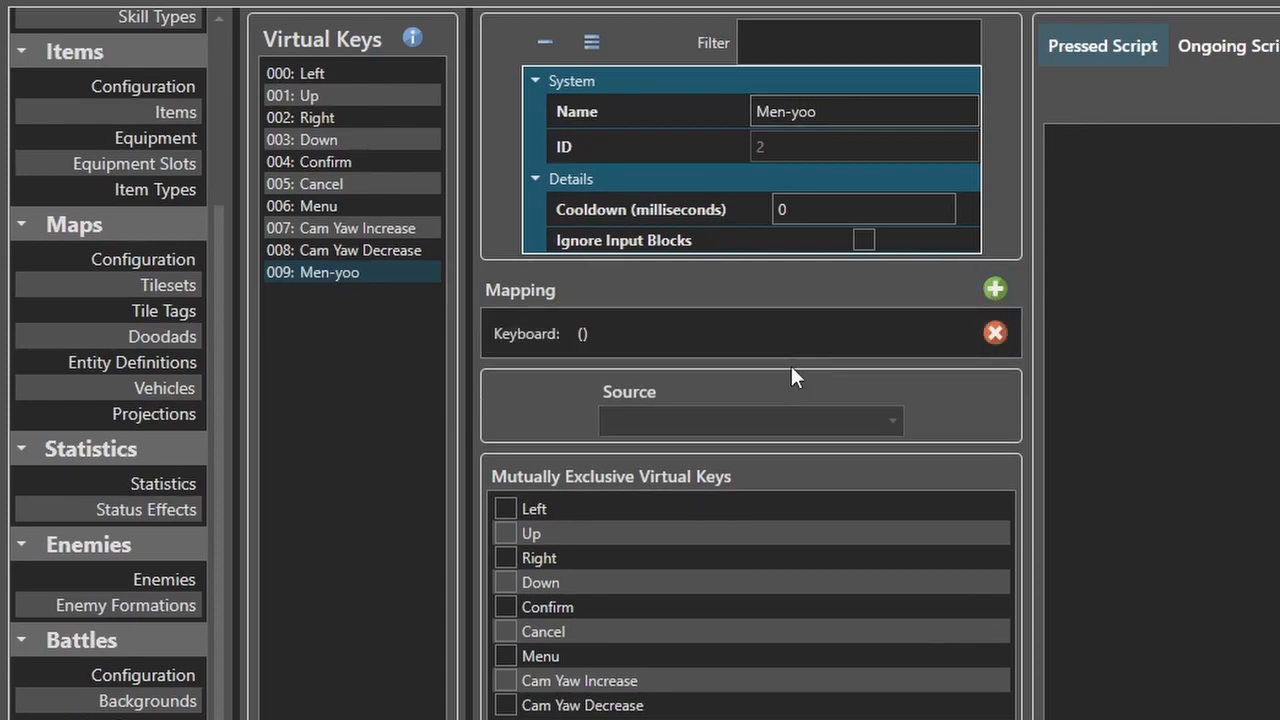
{"action": "left_click", "coordinate": [701, 336]}
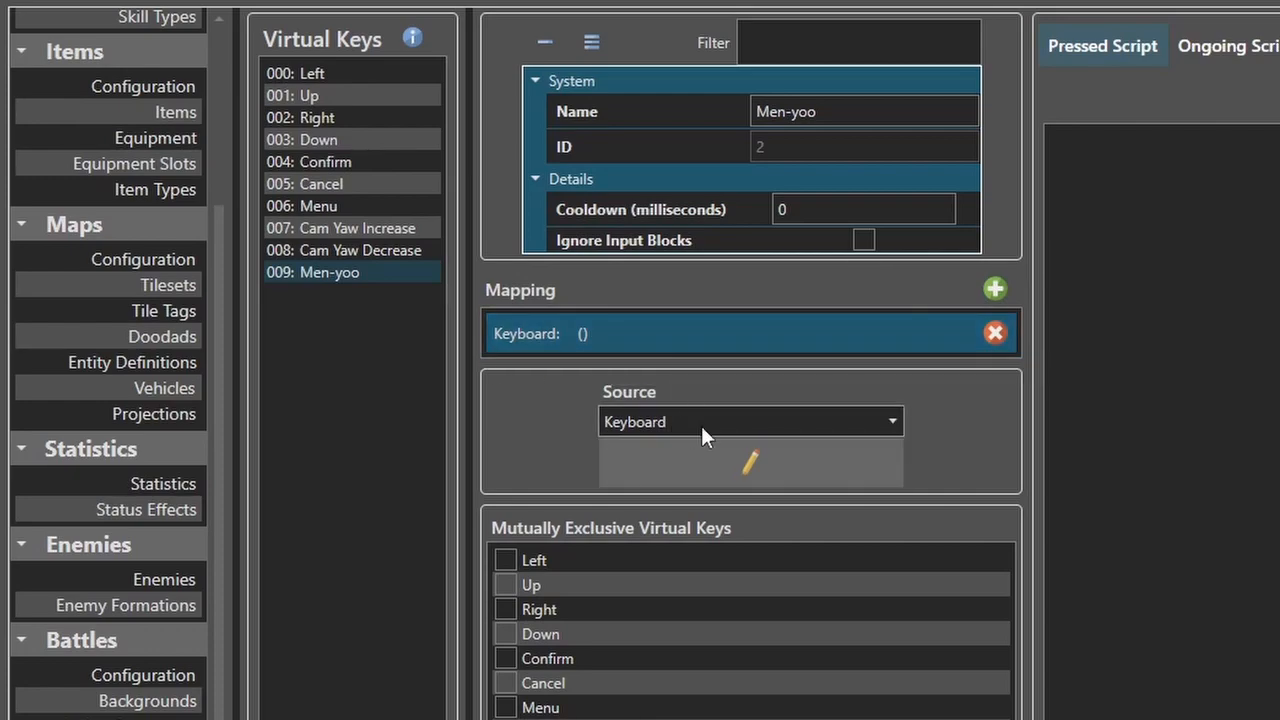
{"action": "left_click", "coordinate": [760, 467]}
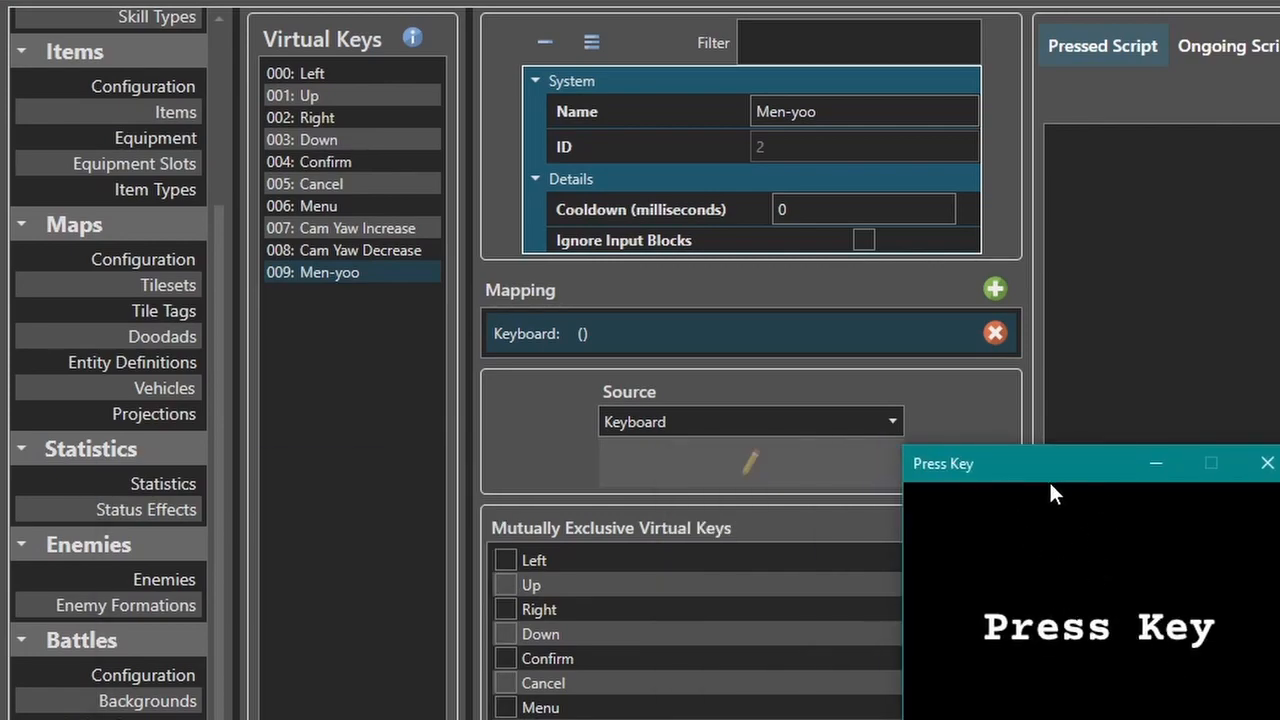
{"action": "key", "text": "r"}
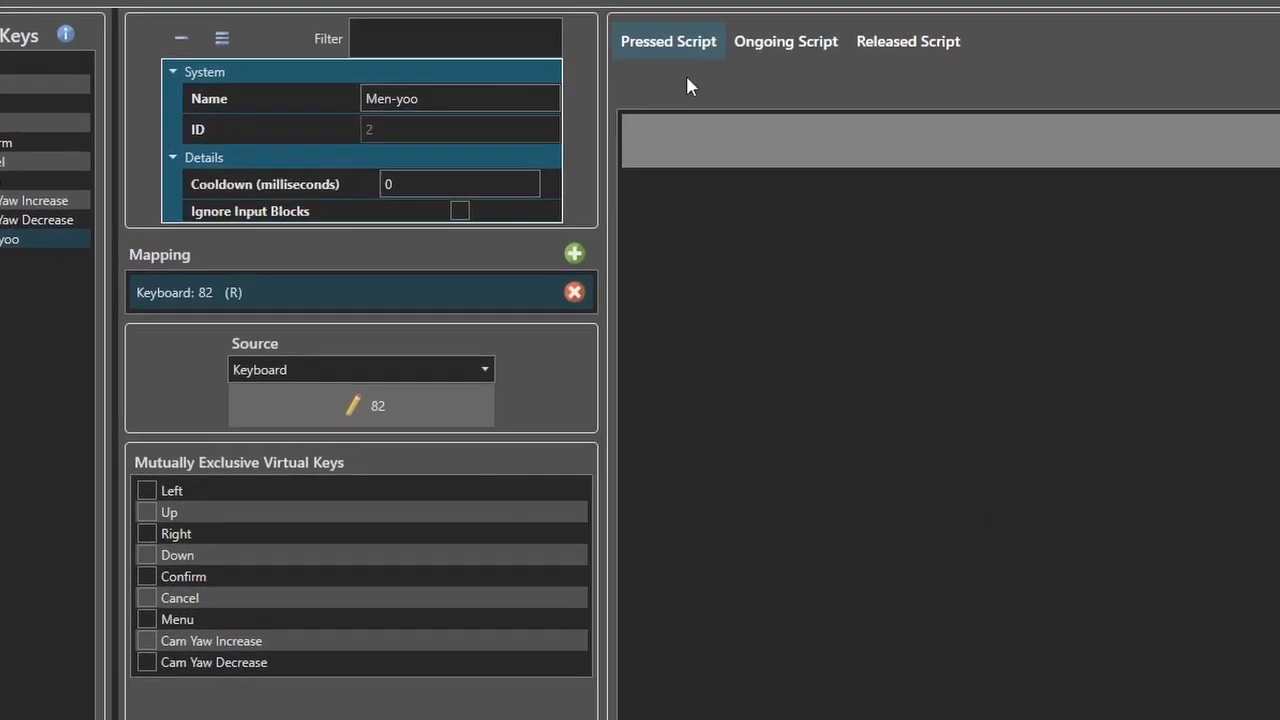
Add an Open Menu command to the virtual key's Pressed Script, with Men-yooo as its menu.
{"action": "right_click", "coordinate": [1218, 138]}
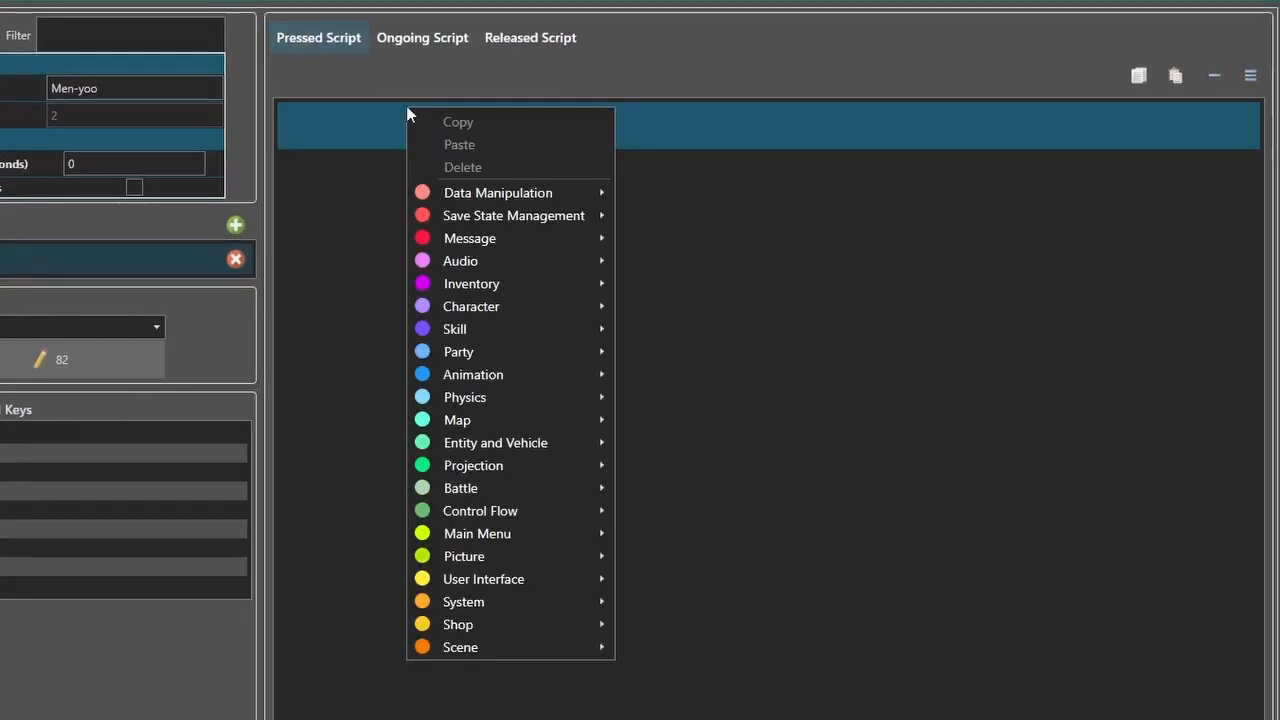
{"action": "mouse_move", "coordinate": [482, 586]}
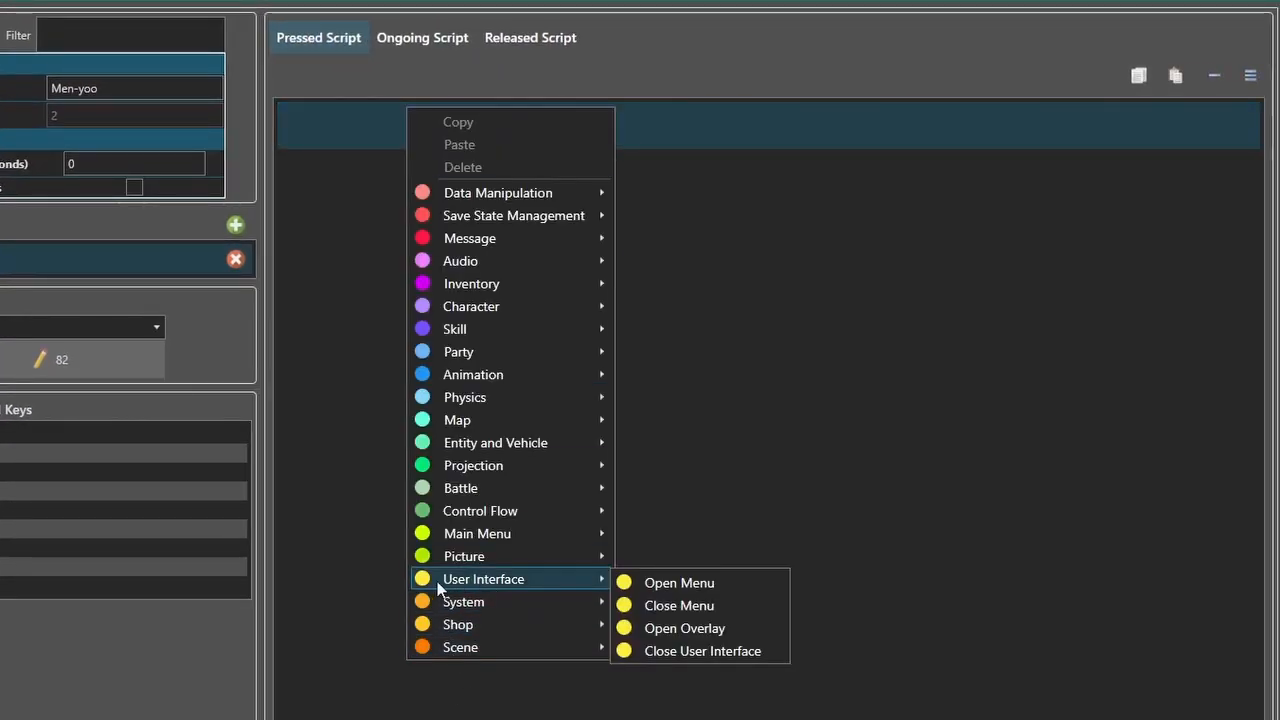
{"action": "left_click", "coordinate": [640, 584]}
{"action": "left_click", "coordinate": [415, 192]}
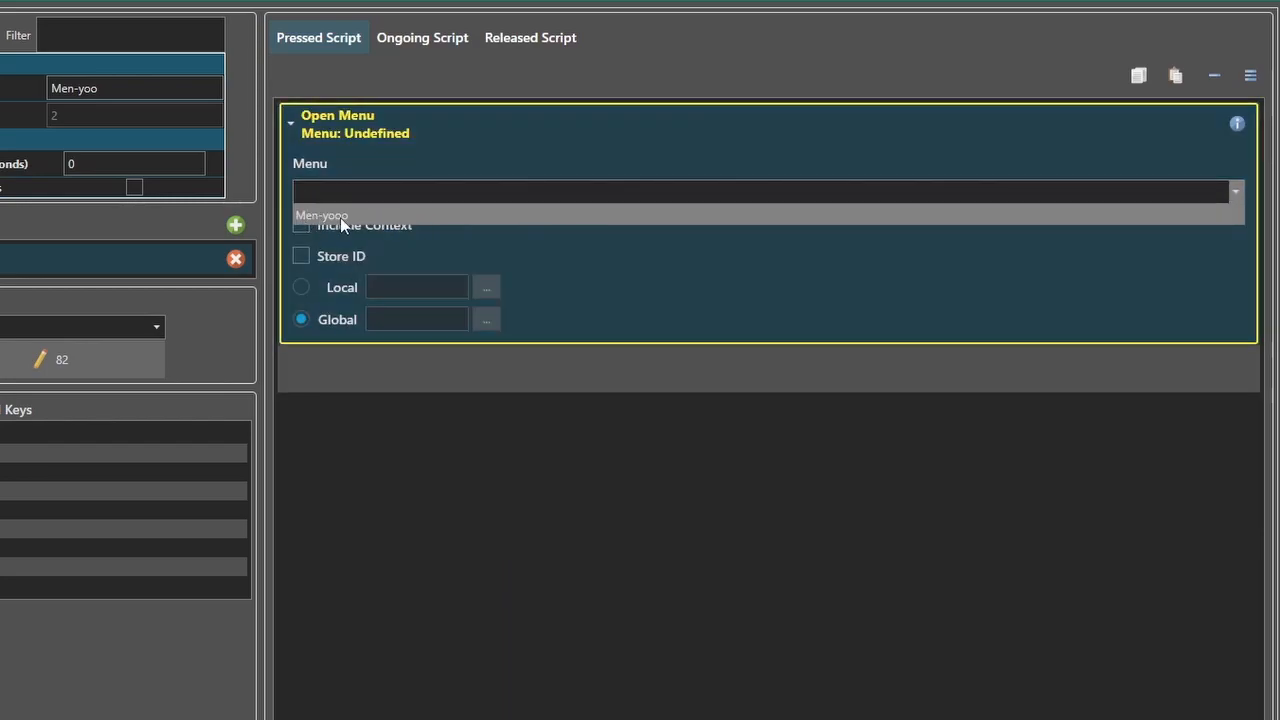
{"action": "left_click", "coordinate": [300, 216]}
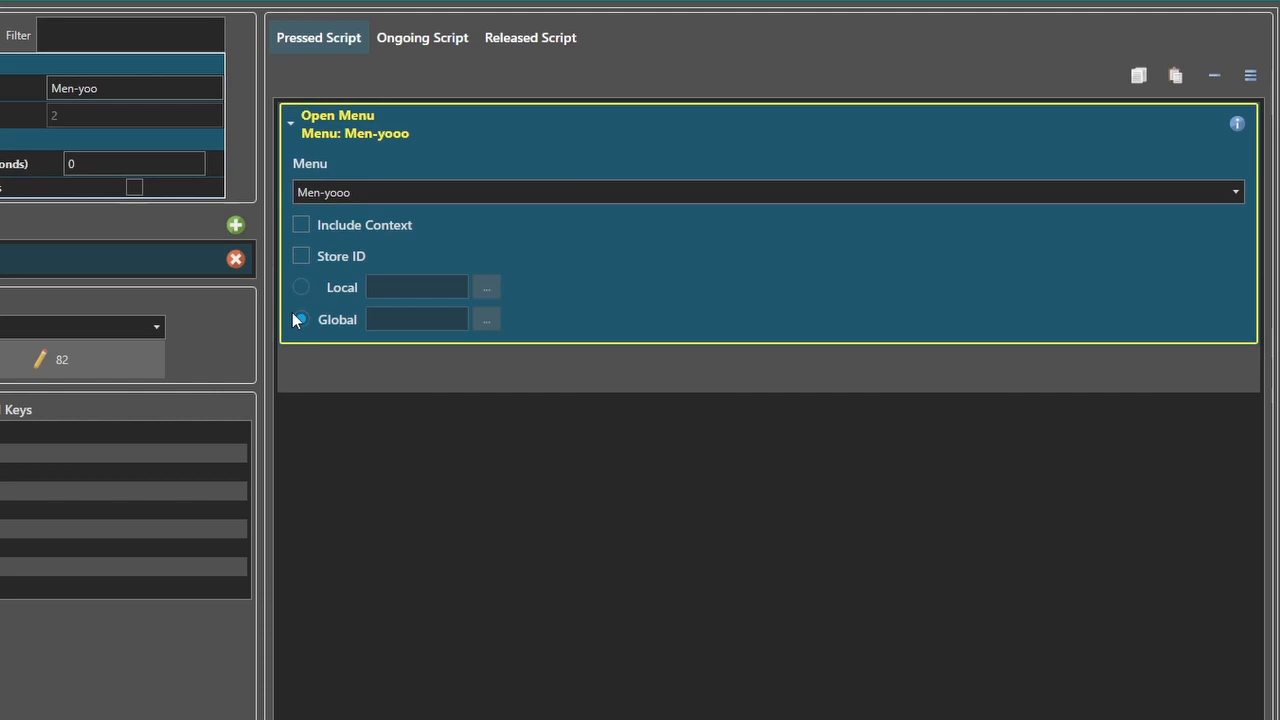
{"action": "left_click", "coordinate": [294, 315]}
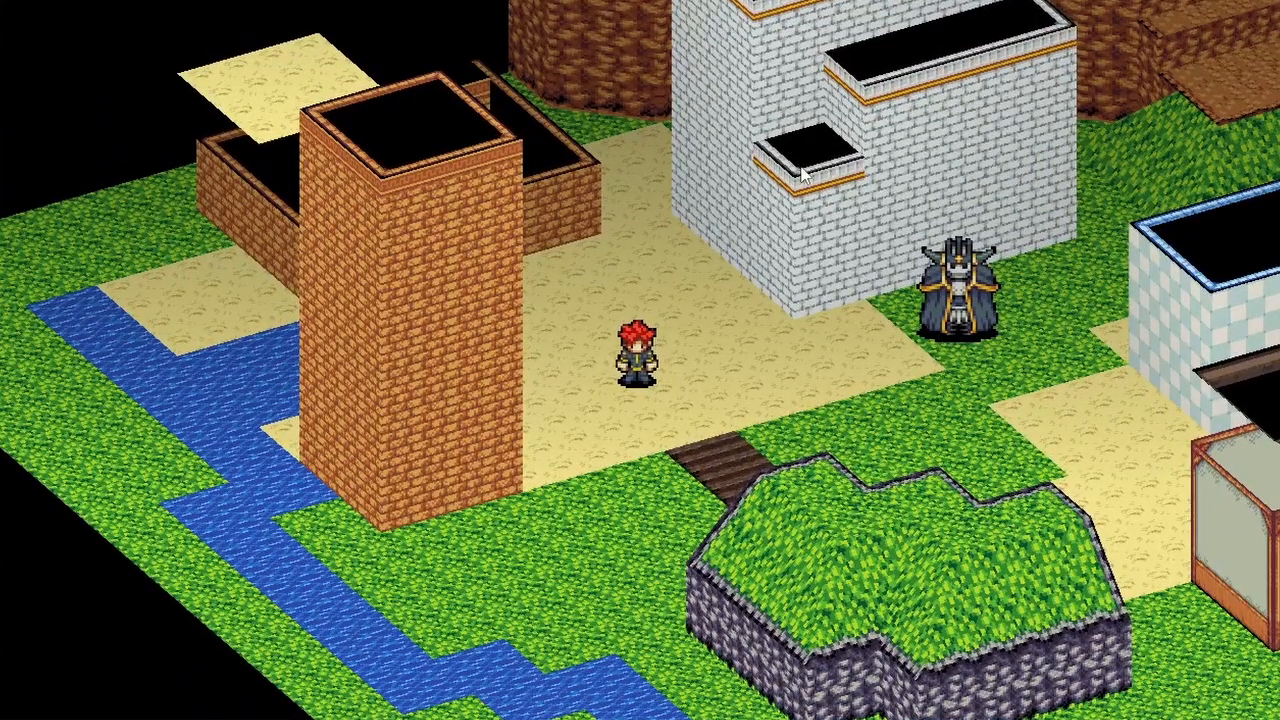
Open the custom menu in the running game and test moving the cursor down and up through its items.
{"action": "key", "text": "Escape"}
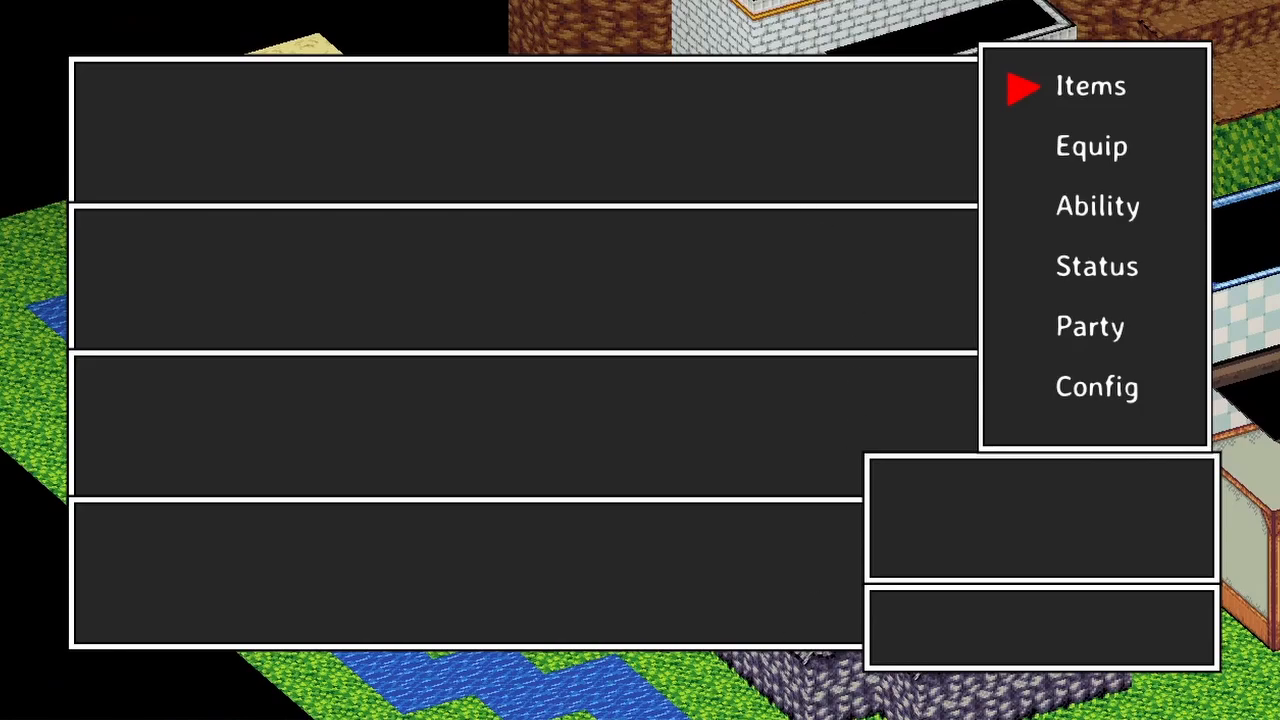
{"action": "key", "text": "Down"}
{"action": "key", "text": "Down"}
{"action": "key", "text": "Down"}
{"action": "key", "text": "Down"}
{"action": "key", "text": "Down"}
{"action": "key", "text": "Down"}
{"action": "key", "text": "Up"}
{"action": "key", "text": "Up"}
{"action": "key", "text": "Up"}
{"action": "key", "text": "Up"}
{"action": "key", "text": "Up"}
{"action": "key", "text": "Up"}
{"action": "key", "text": "Up"}
{"action": "key", "text": "Up"}
{"action": "key", "text": "Up"}
{"action": "key", "text": "Up"}
{"action": "key", "text": "Up"}
{"action": "key", "text": "Up"}
{"action": "key", "text": "Up"}
{"action": "key", "text": "Up"}
{"action": "key", "text": "Up"}
{"action": "key", "text": "Up"}
{"action": "key", "text": "Up"}
{"action": "key", "text": "Up"}
{"action": "key", "text": "Up"}
{"action": "key", "text": "Up"}
{"action": "key", "text": "Up"}
{"action": "key", "text": "Up"}
{"action": "key", "text": "Up"}
{"action": "key", "text": "Up"}
{"action": "key", "text": "Up"}
{"action": "key", "text": "Up"}
{"action": "key", "text": "Up"}
{"action": "key", "text": "Up"}
{"action": "key", "text": "Up"}
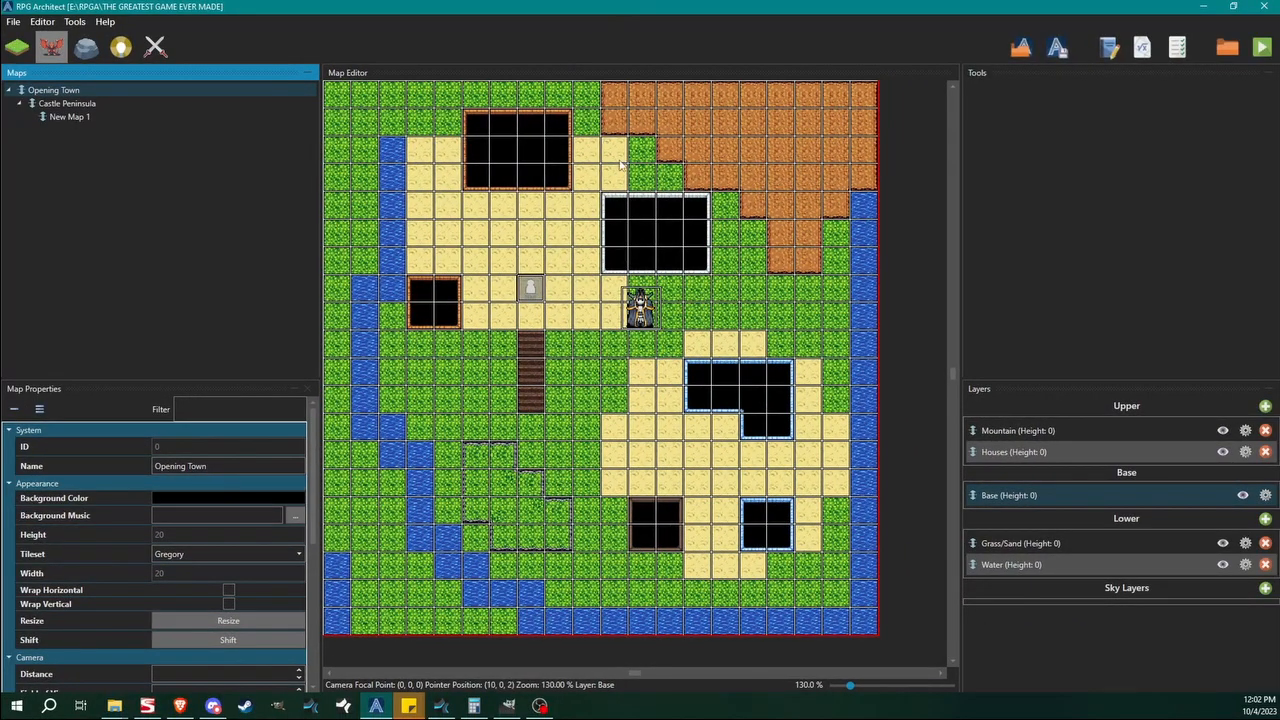
Return to the database, maximize its window and open the Men-yooo user interface.
{"action": "left_click", "coordinate": [539, 705]}
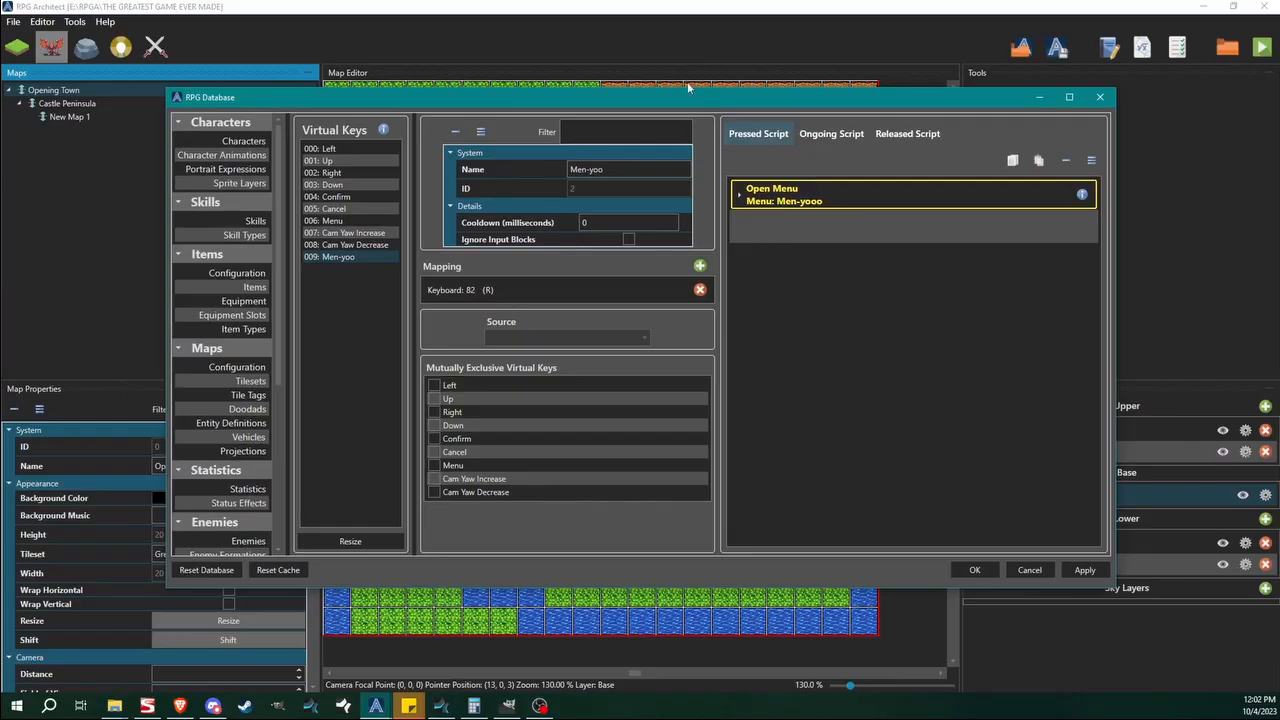
{"action": "double_click", "coordinate": [687, 90]}
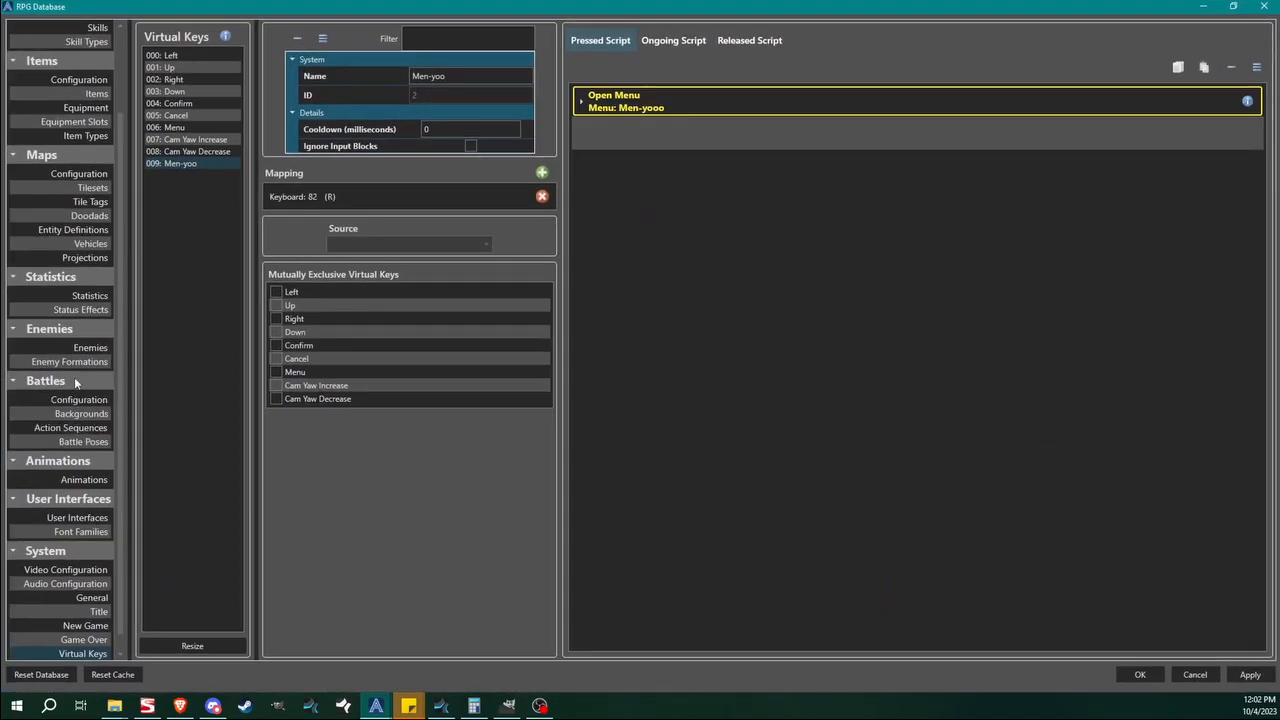
{"action": "left_click", "coordinate": [76, 517]}
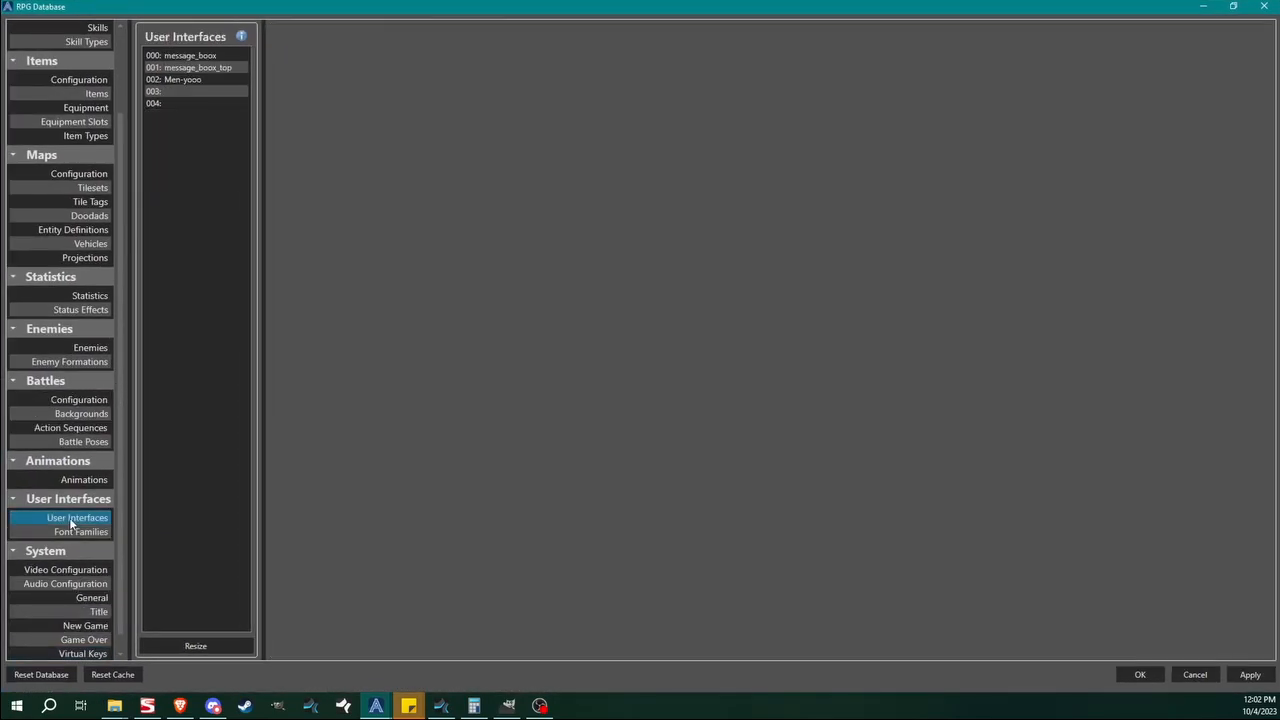
{"action": "left_click", "coordinate": [183, 79]}
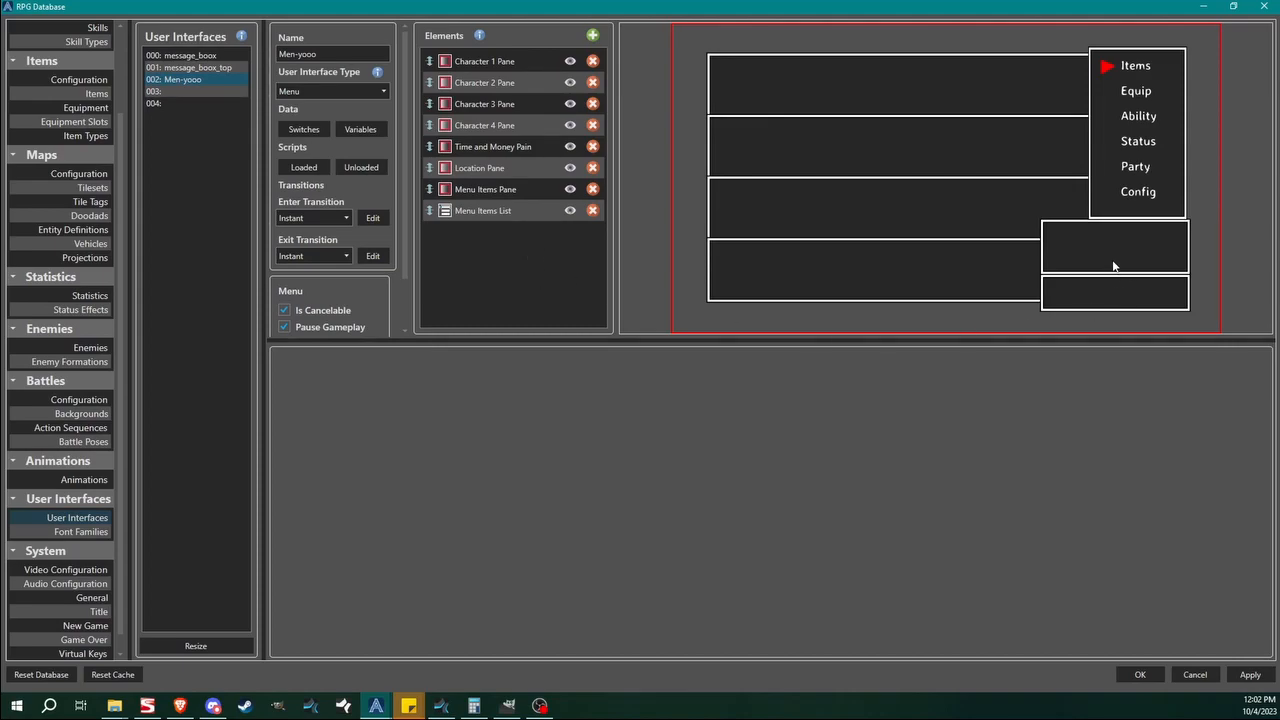
Disable Use Default Sounds in the cursor sound effects of the Menu Items List.
{"action": "left_click", "coordinate": [472, 210]}
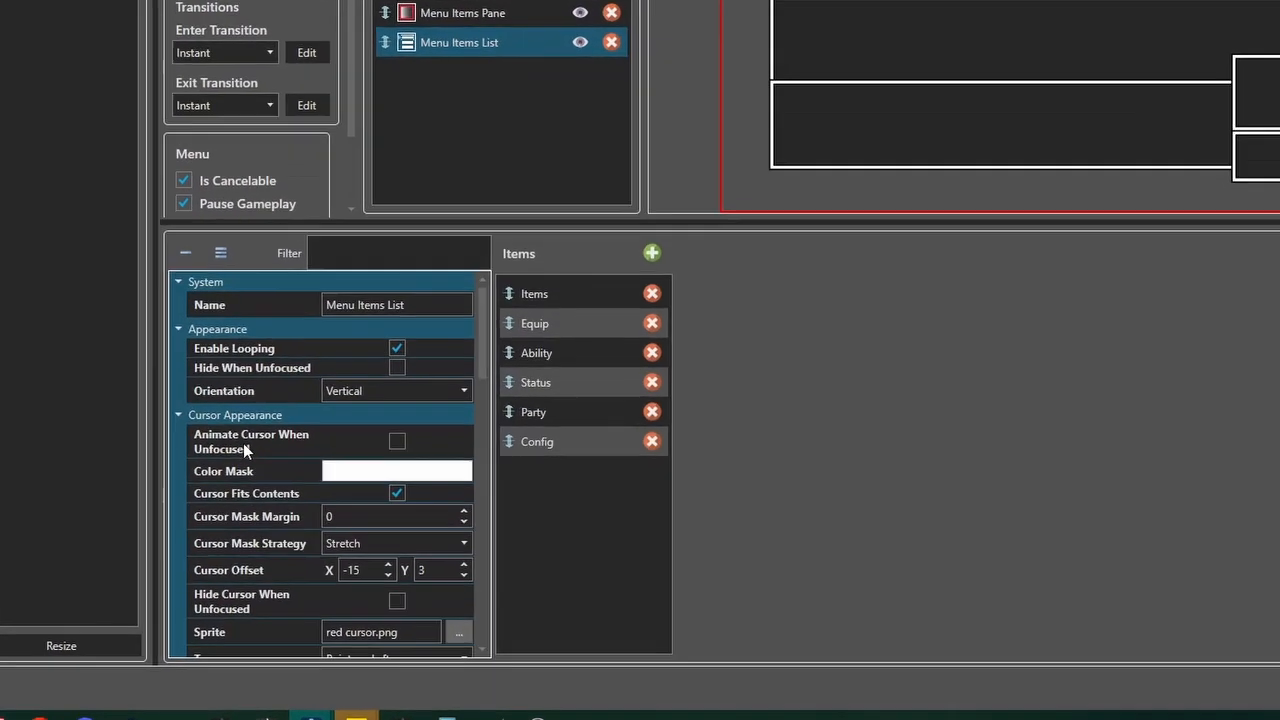
{"action": "scroll", "coordinate": [334, 500], "scroll_direction": "down", "scroll_amount": 3}
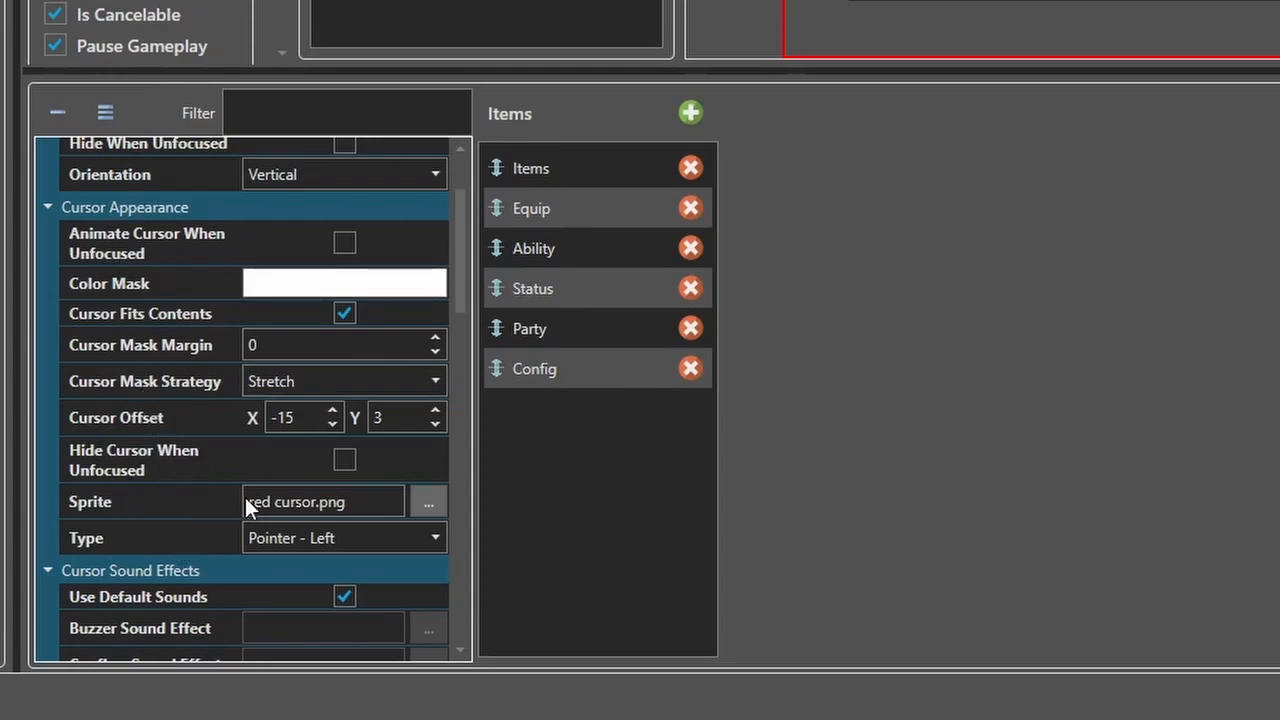
{"action": "scroll", "coordinate": [135, 481], "scroll_direction": "down", "scroll_amount": 2}
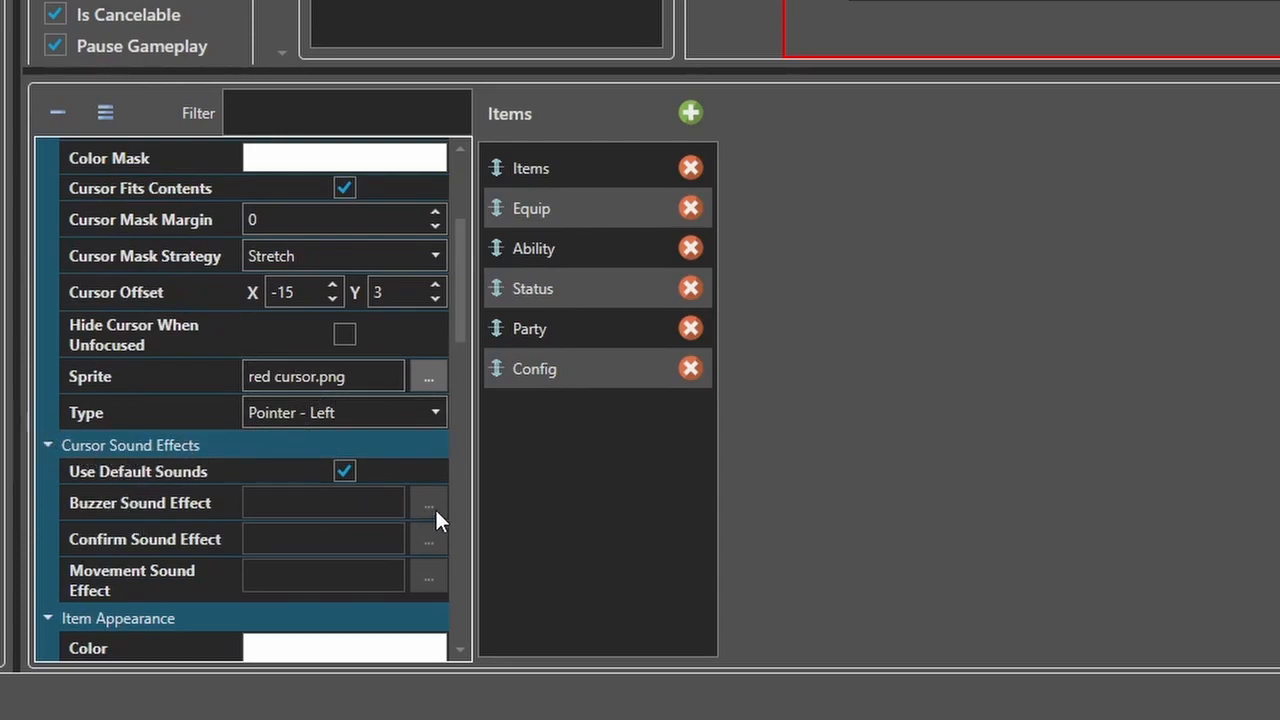
{"action": "left_click", "coordinate": [345, 472]}
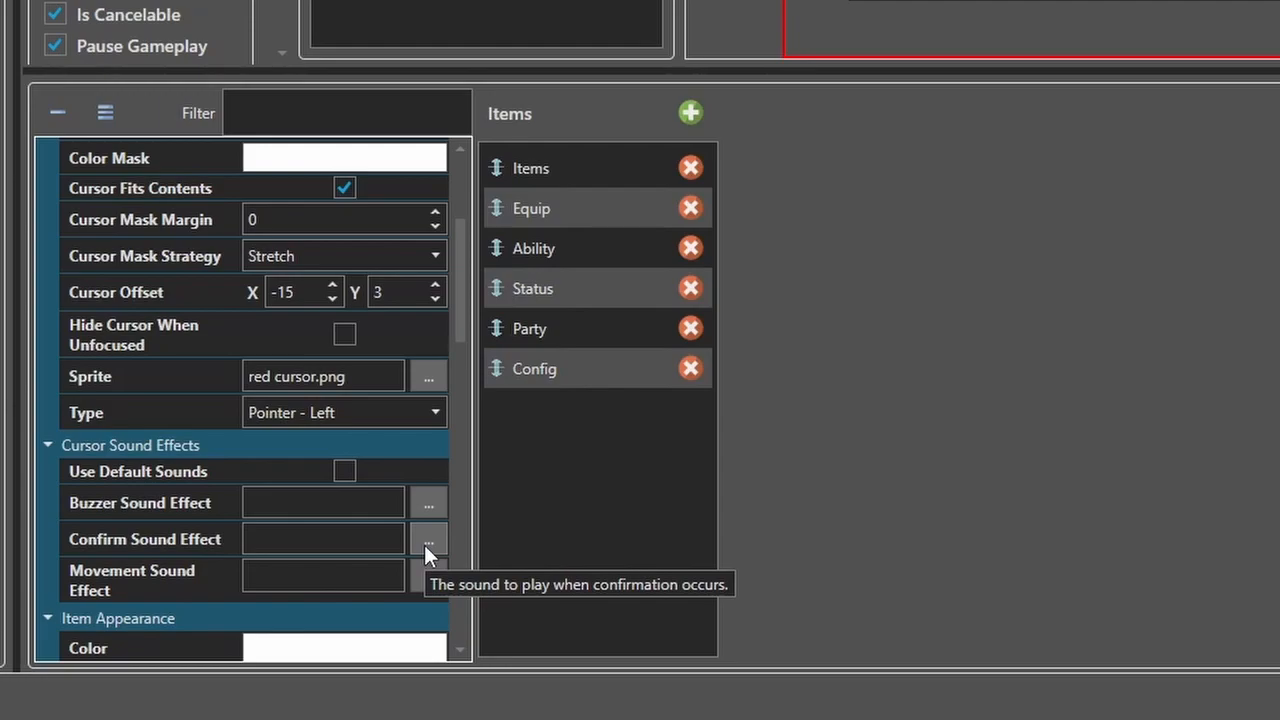
Open the list's Movement Sound Effect selection and browse the Interface folder under SFX, Bit by Bit Sound.
{"action": "left_click", "coordinate": [429, 577]}
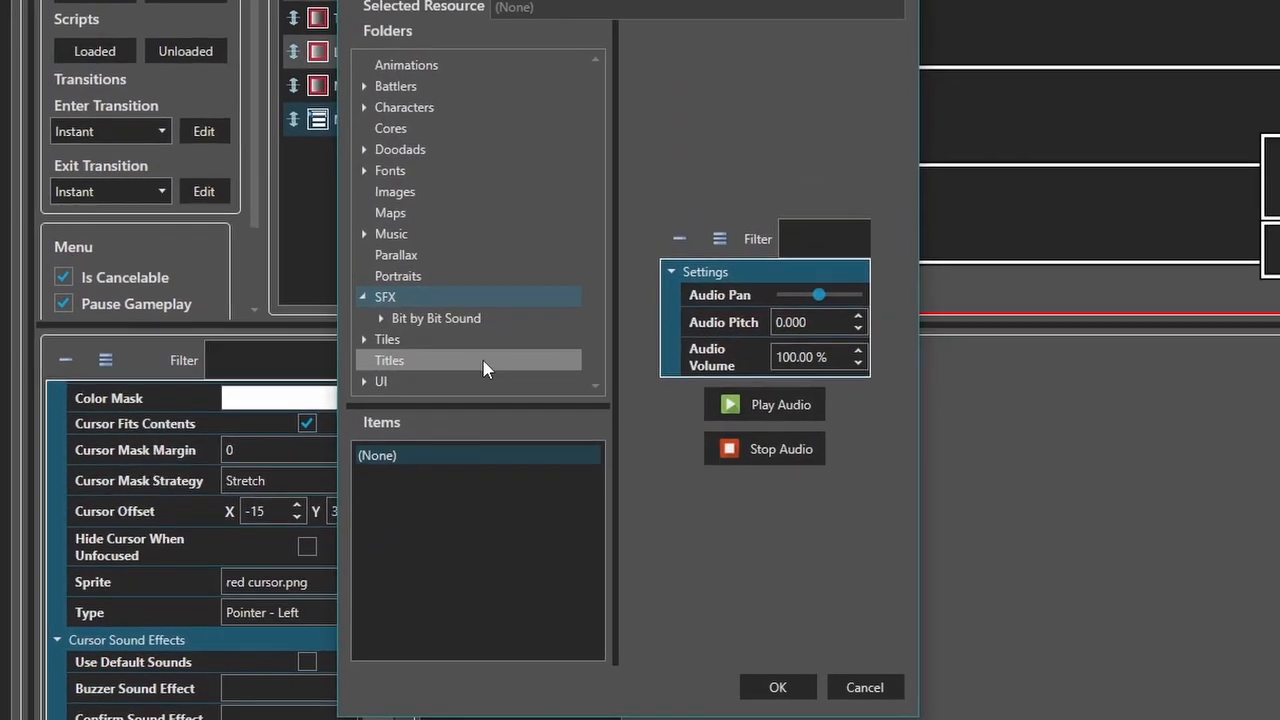
{"action": "left_click", "coordinate": [434, 320]}
{"action": "double_click", "coordinate": [434, 320]}
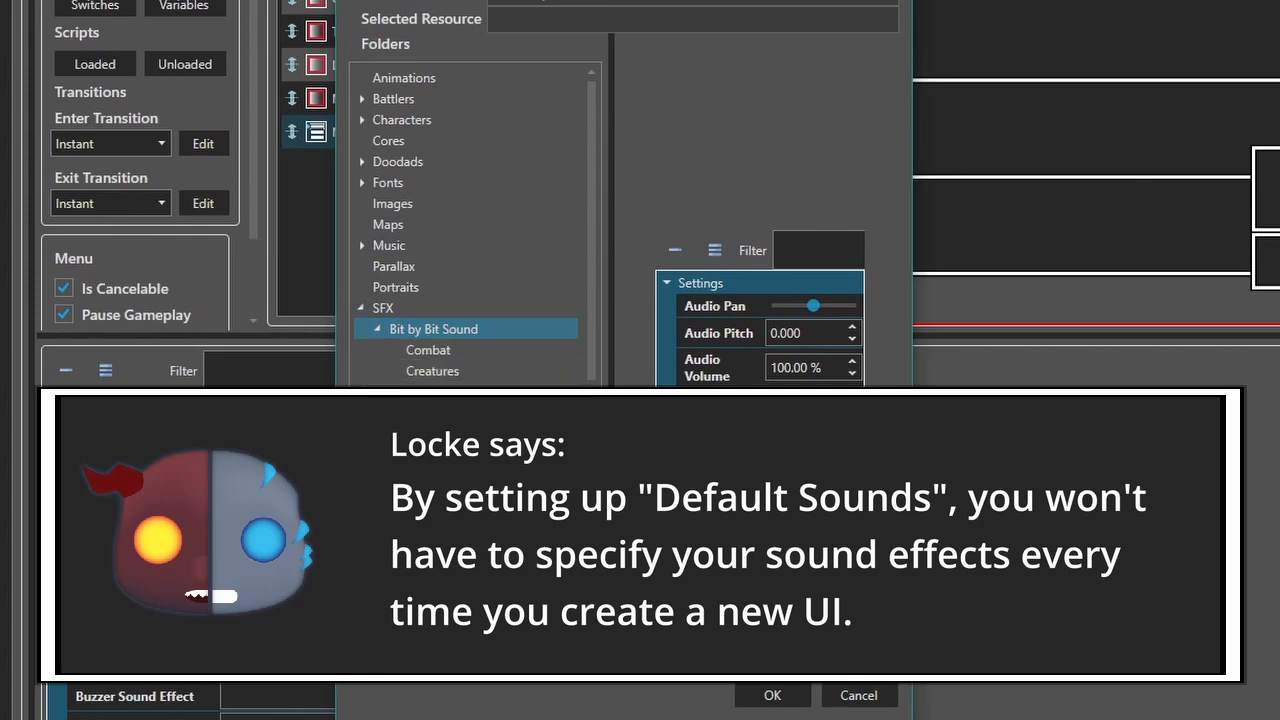
{"action": "left_click", "coordinate": [452, 393]}
{"action": "left_click", "coordinate": [410, 550]}
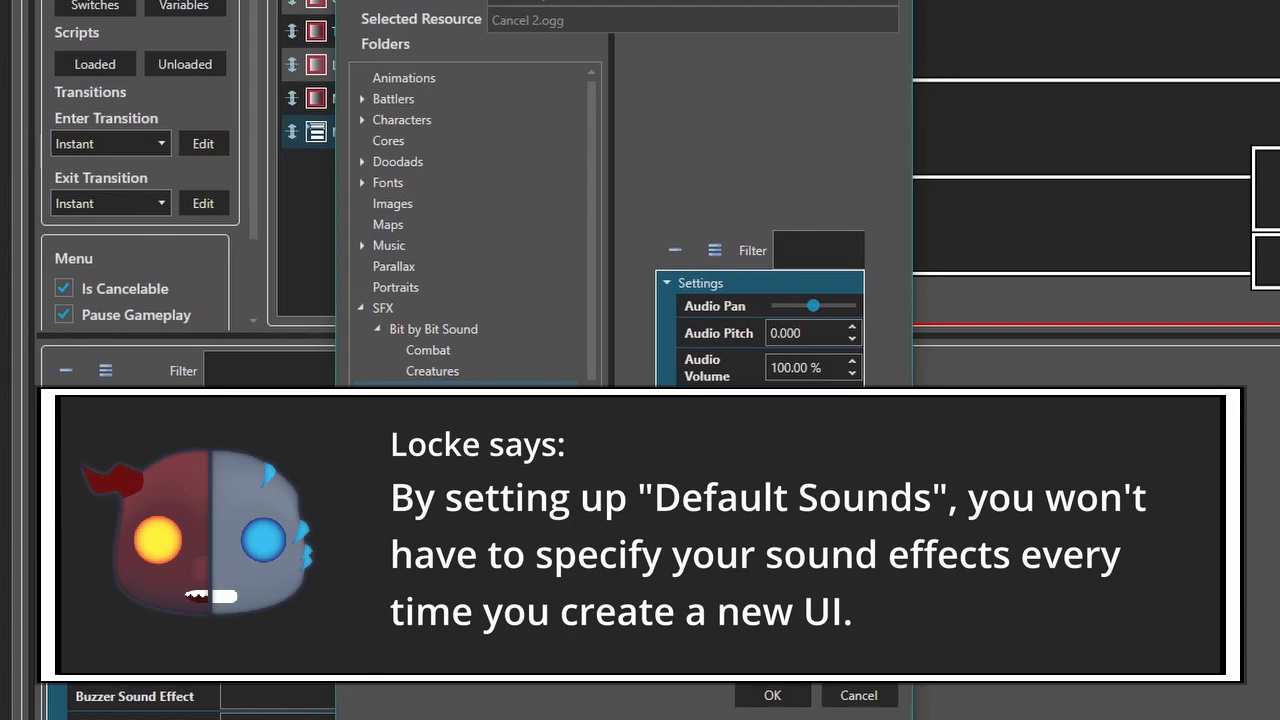
{"action": "left_click", "coordinate": [495, 563]}
{"action": "scroll", "coordinate": [440, 590], "scroll_direction": "down", "scroll_amount": 3}
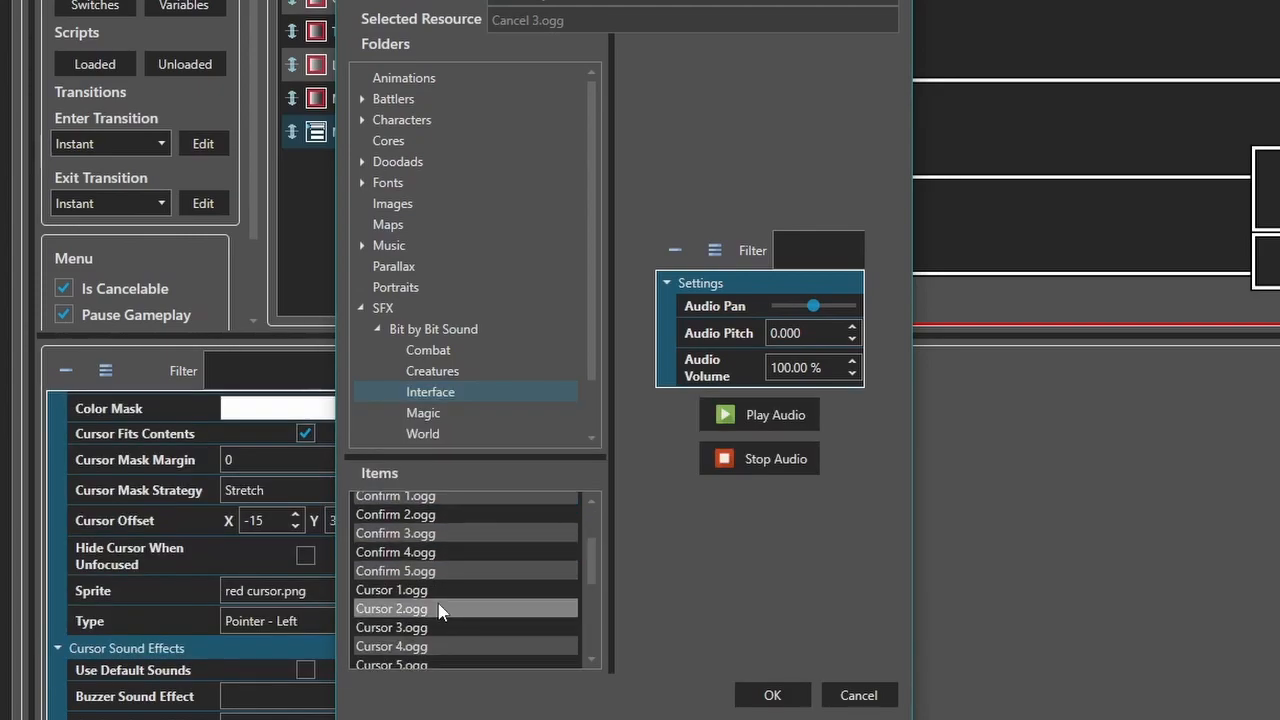
Preview the sounds Cursor 1.ogg to Cursor 5.ogg and select Cursor 1.ogg.
{"action": "left_click", "coordinate": [414, 537]}
{"action": "left_click", "coordinate": [725, 420]}
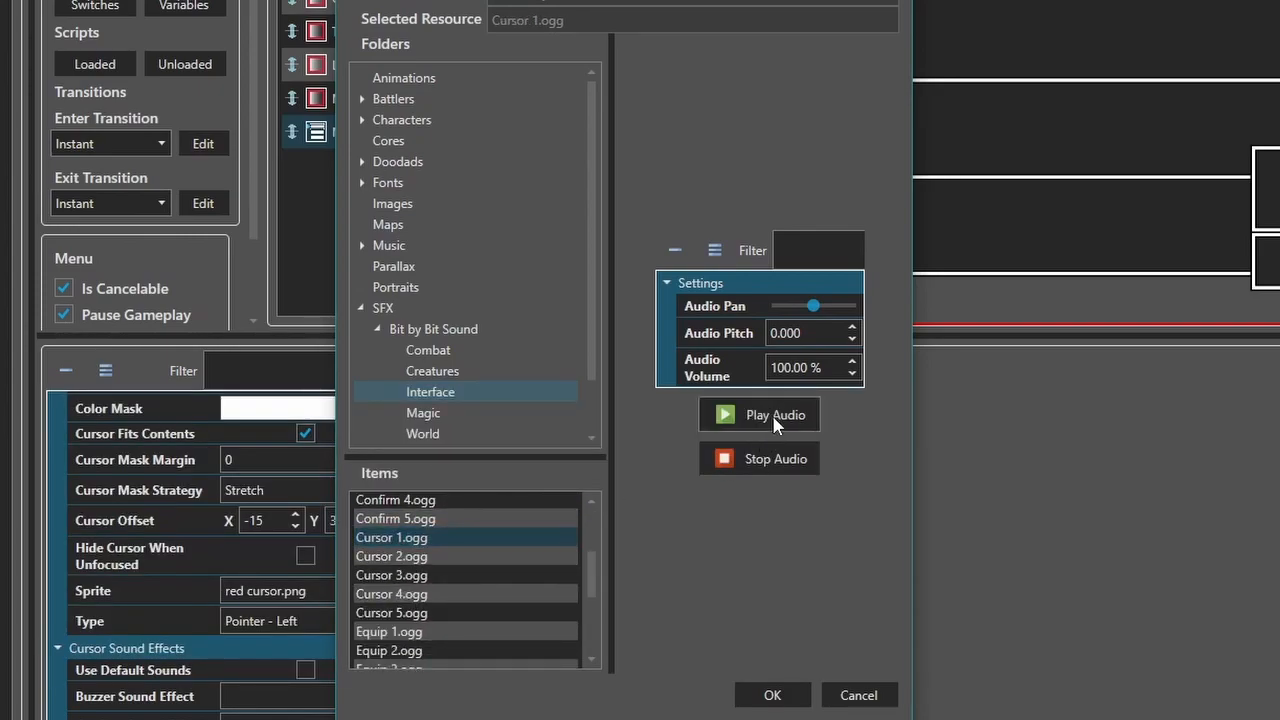
{"action": "left_click", "coordinate": [476, 554]}
{"action": "left_click", "coordinate": [801, 425]}
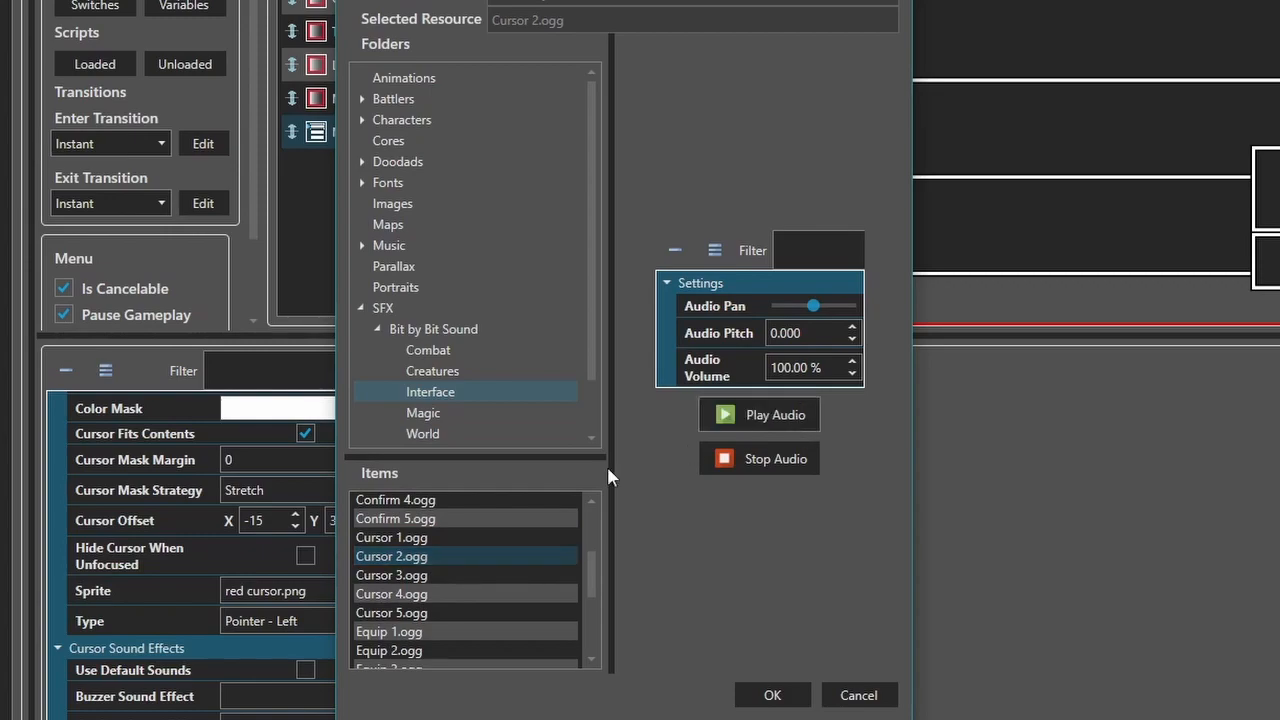
{"action": "left_click", "coordinate": [430, 577]}
{"action": "left_click", "coordinate": [760, 418]}
{"action": "left_click", "coordinate": [443, 594]}
{"action": "left_click", "coordinate": [776, 418]}
{"action": "left_click", "coordinate": [400, 612]}
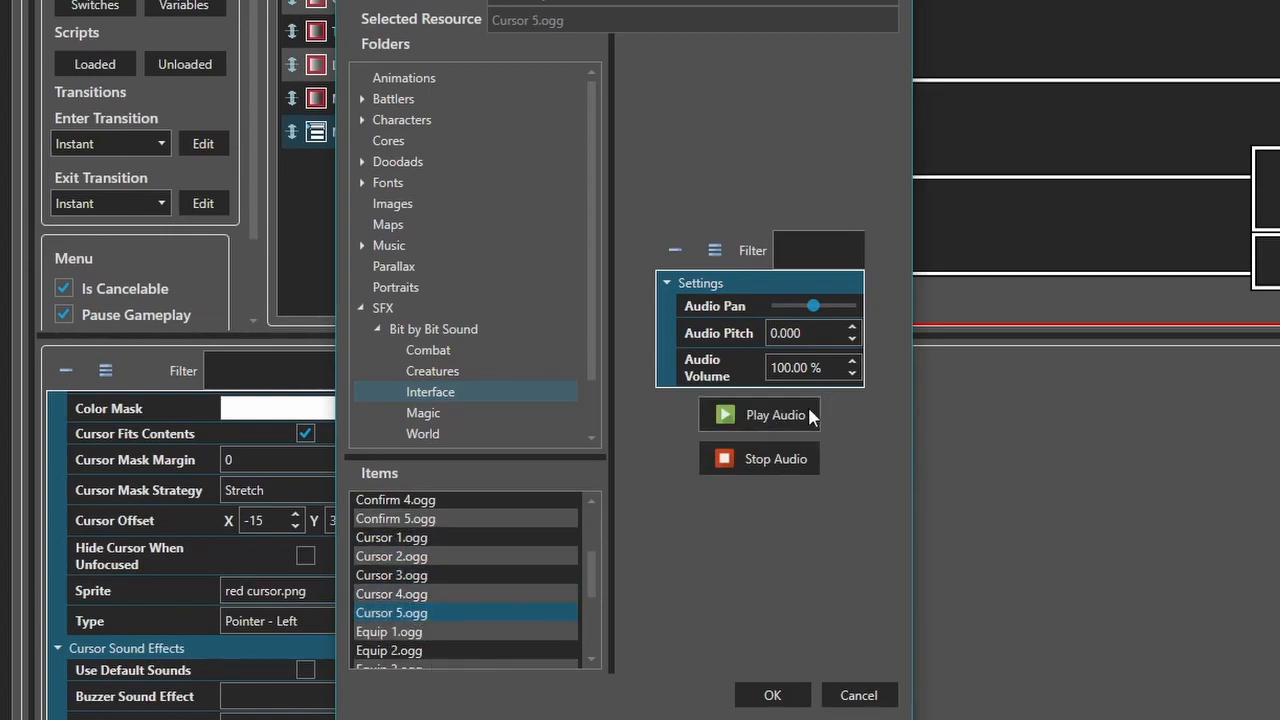
{"action": "left_click", "coordinate": [455, 538]}
{"action": "left_click", "coordinate": [745, 416]}
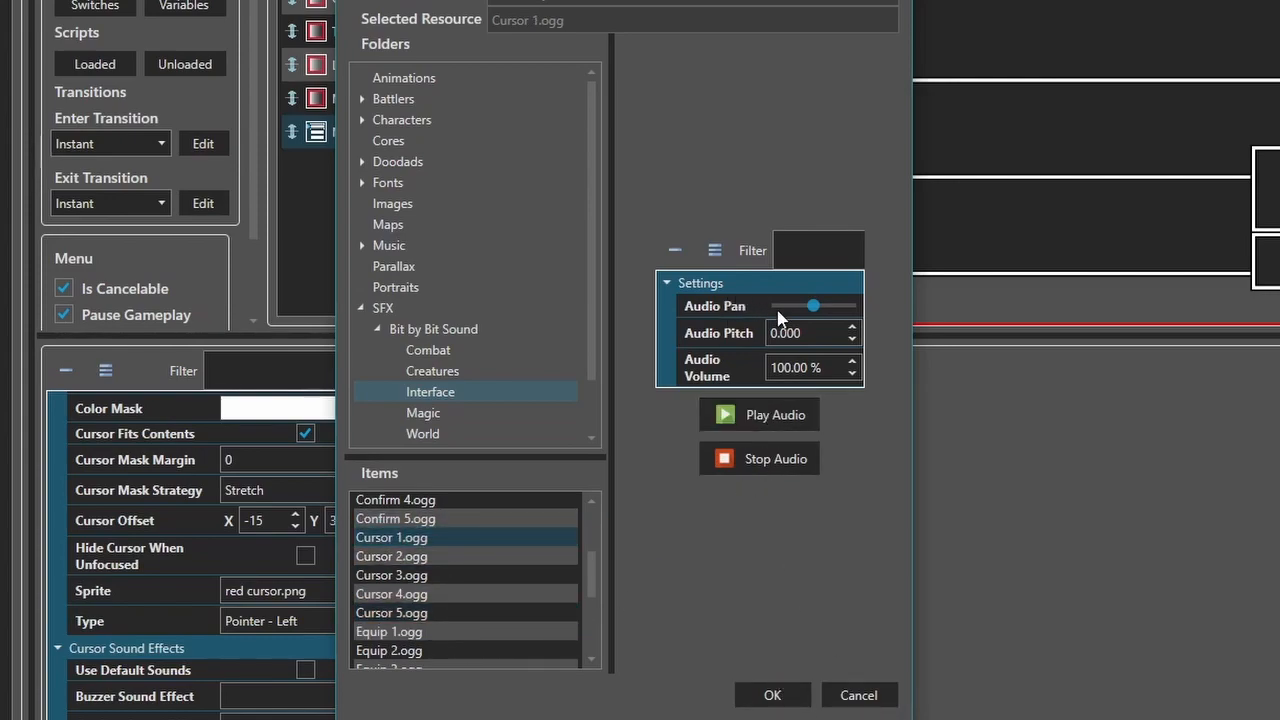
Try lower audio pitches on Cursor 1.ogg, including -5, and play the sound.
{"action": "left_click", "coordinate": [854, 339]}
{"action": "left_click", "coordinate": [854, 341]}
{"action": "left_click", "coordinate": [736, 416]}
{"action": "triple_click", "coordinate": [814, 332]}
{"action": "type", "text": "-5"}
{"action": "left_click", "coordinate": [756, 421]}
Set the audio pitch of Cursor 1.ogg to -1, preview it and accept it as the Movement Sound Effect.
{"action": "triple_click", "coordinate": [833, 332]}
{"action": "left_click", "coordinate": [833, 332]}
{"action": "left_click_drag", "start_coordinate": [833, 332], "coordinate": [711, 340]}
{"action": "type", "text": "-1"}
{"action": "left_click", "coordinate": [760, 418]}
{"action": "left_click", "coordinate": [774, 696]}
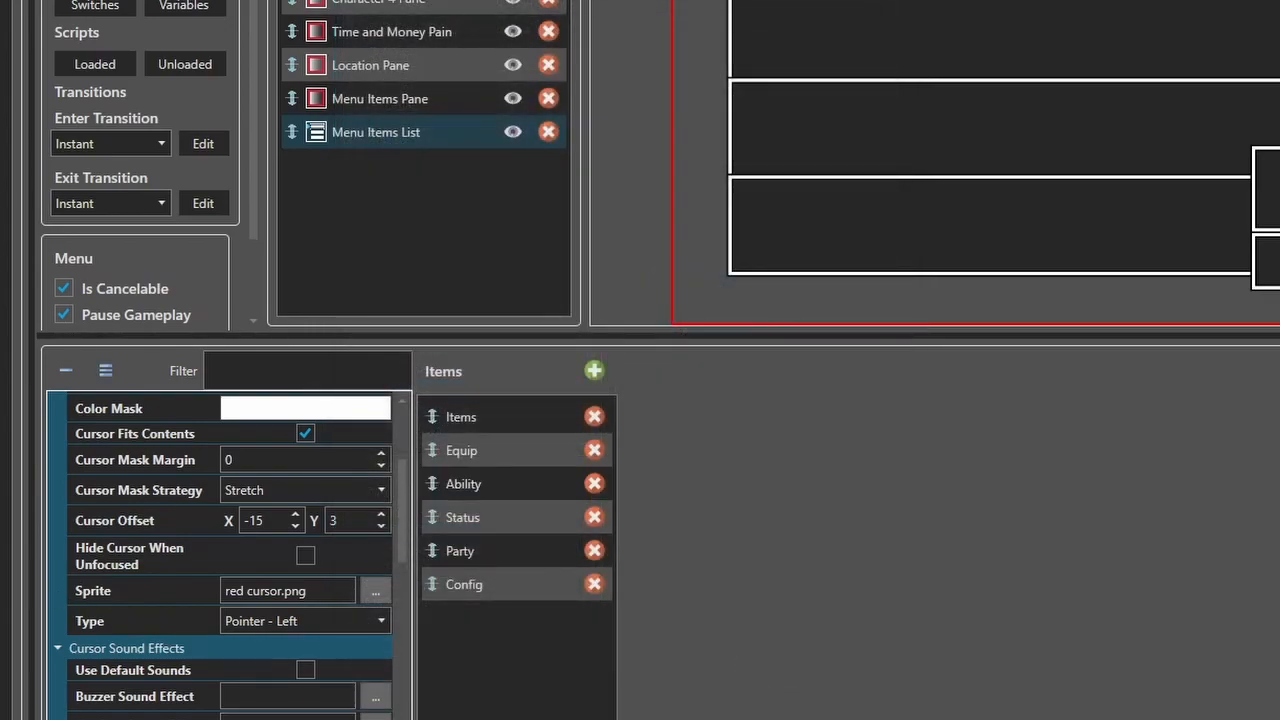
Open the list's Confirm Sound Effect selection and go to Bit by Bit Sound's Interface sounds.
{"action": "left_click", "coordinate": [376, 717]}
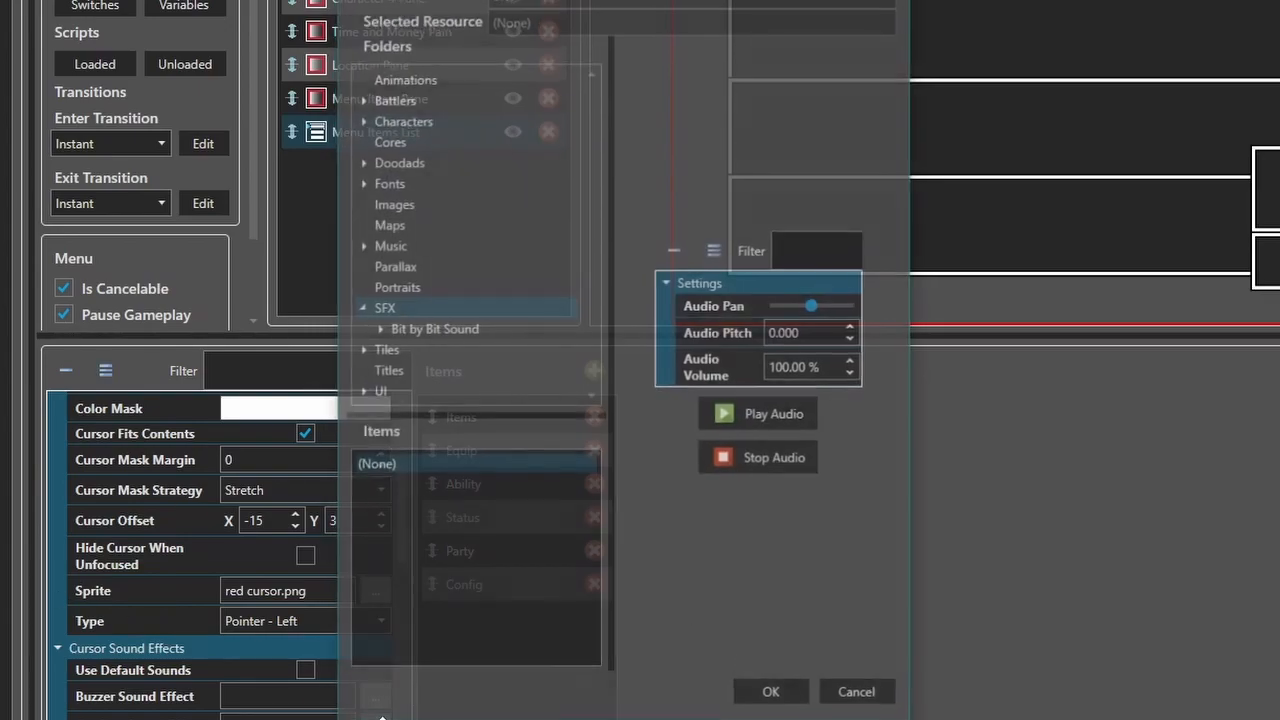
{"action": "double_click", "coordinate": [441, 330]}
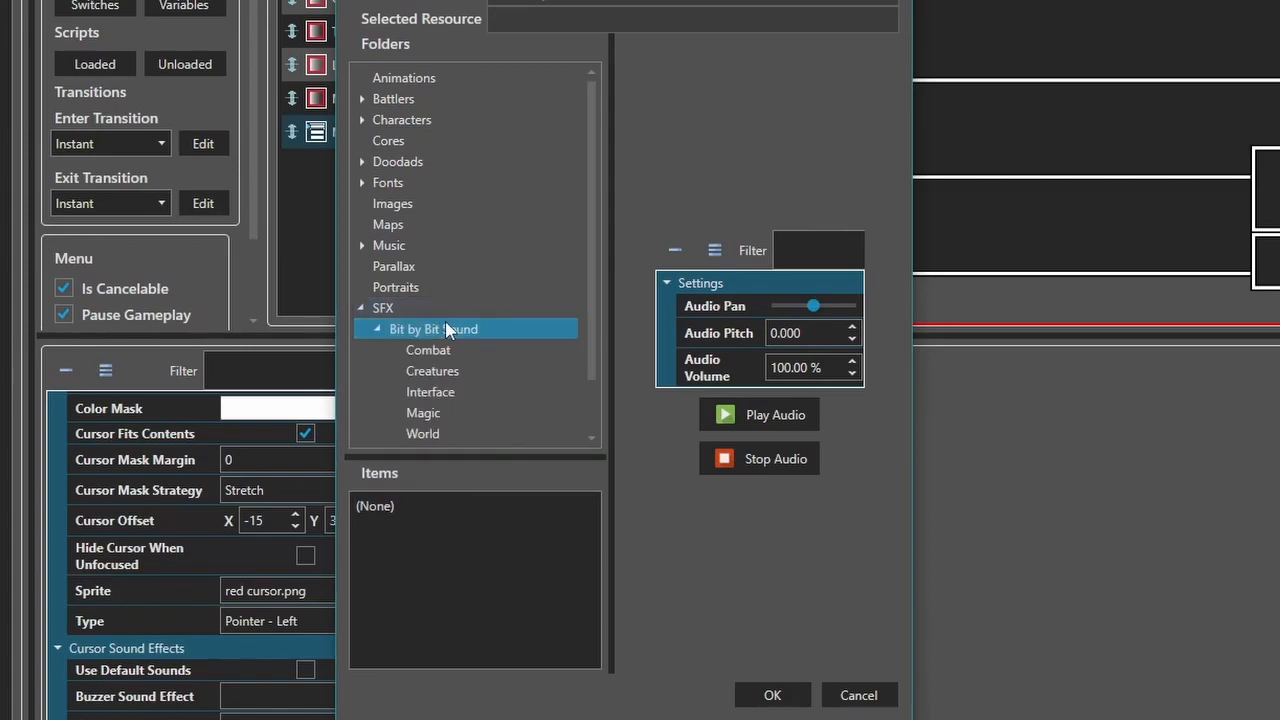
{"action": "left_click", "coordinate": [441, 391]}
{"action": "scroll", "coordinate": [420, 560], "scroll_direction": "down", "scroll_amount": 1}
{"action": "left_click", "coordinate": [415, 529]}
Preview the sounds Confirm 1.ogg to Confirm 5.ogg one after another.
{"action": "left_click", "coordinate": [418, 548]}
{"action": "left_click", "coordinate": [778, 413]}
{"action": "left_click", "coordinate": [432, 567]}
{"action": "left_click", "coordinate": [778, 418]}
{"action": "left_click", "coordinate": [475, 586]}
{"action": "left_click", "coordinate": [772, 420]}
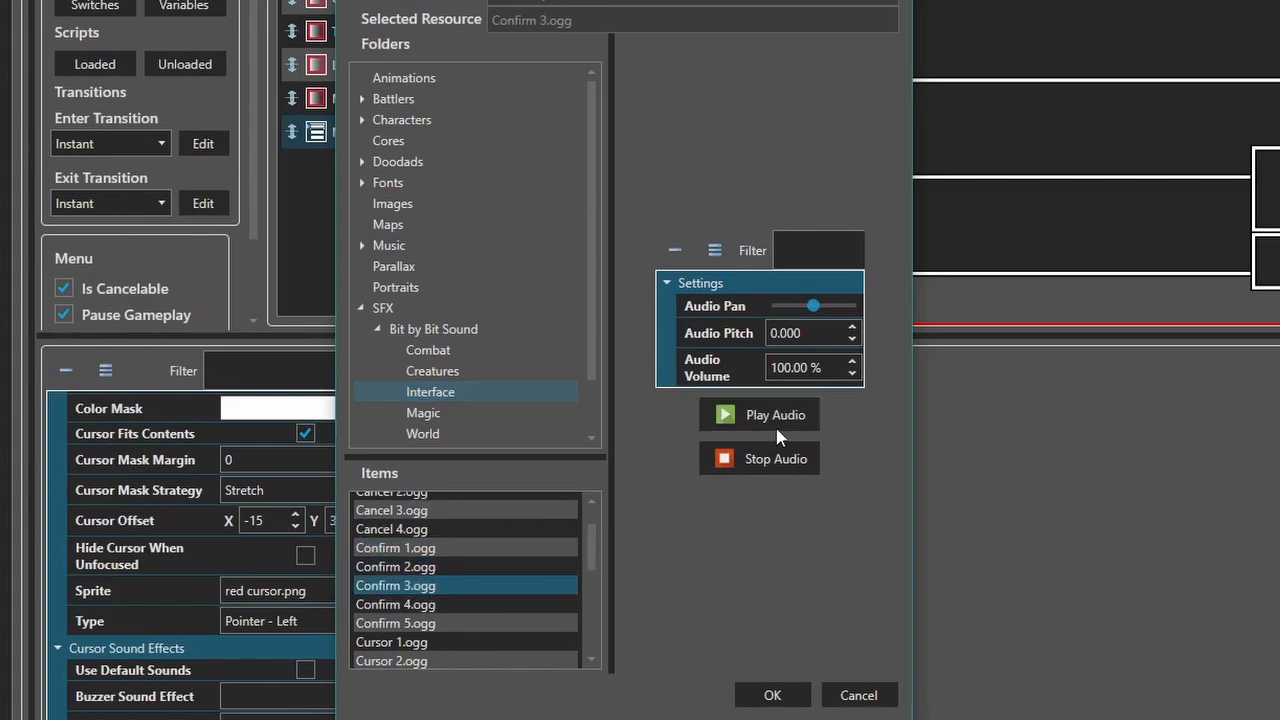
{"action": "left_click", "coordinate": [395, 605]}
{"action": "left_click", "coordinate": [735, 418]}
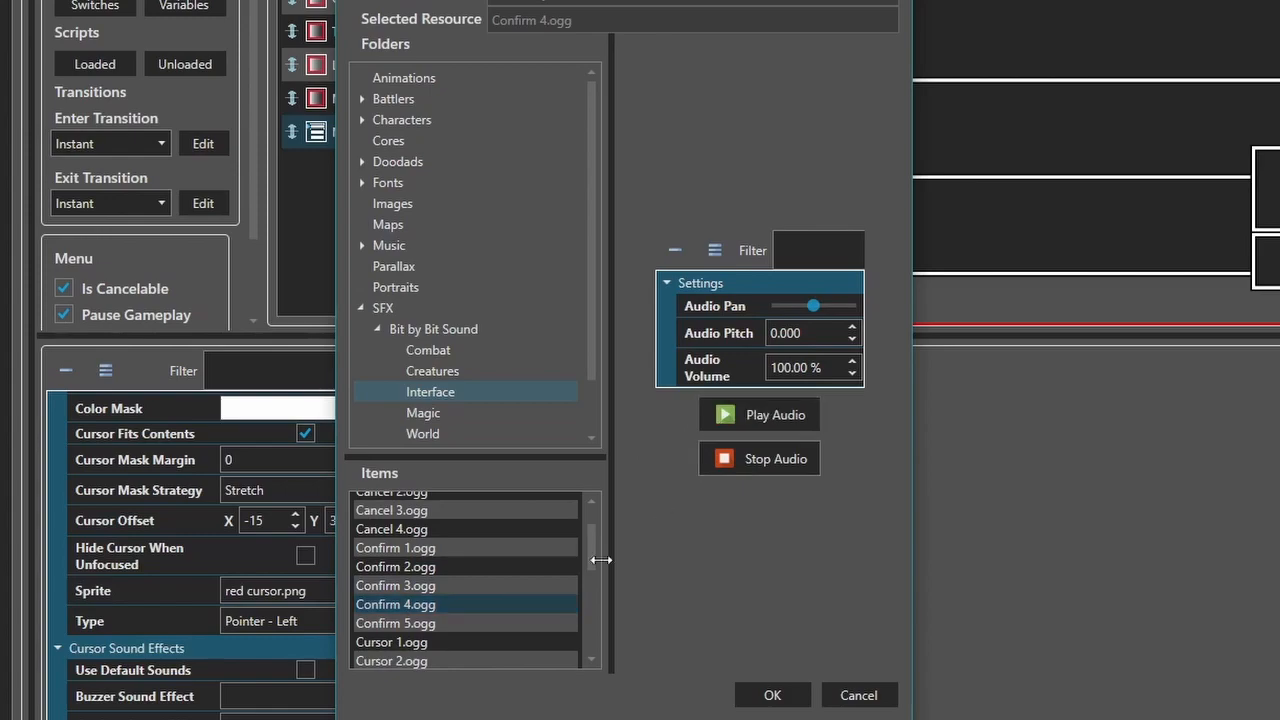
{"action": "left_click", "coordinate": [414, 623]}
{"action": "left_click", "coordinate": [737, 420]}
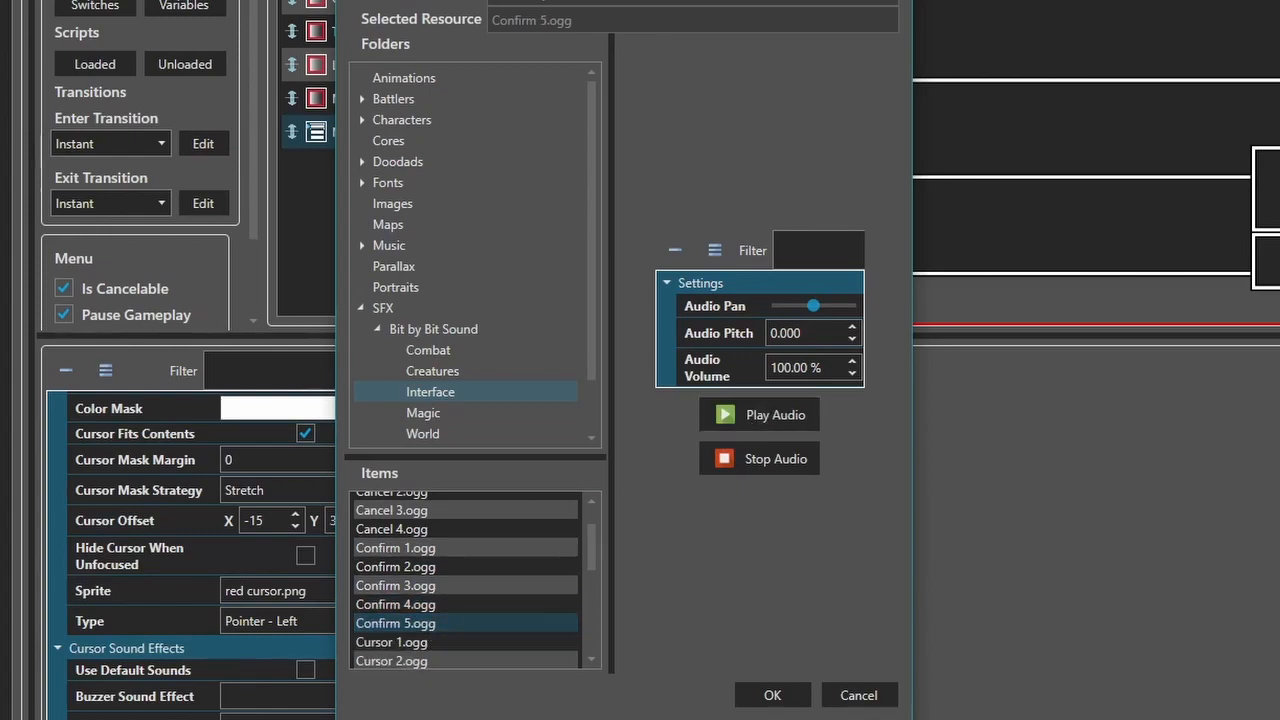
Select Confirm 1.ogg for the confirm sound, set its audio pitch to -1 and preview it.
{"action": "left_click", "coordinate": [400, 548]}
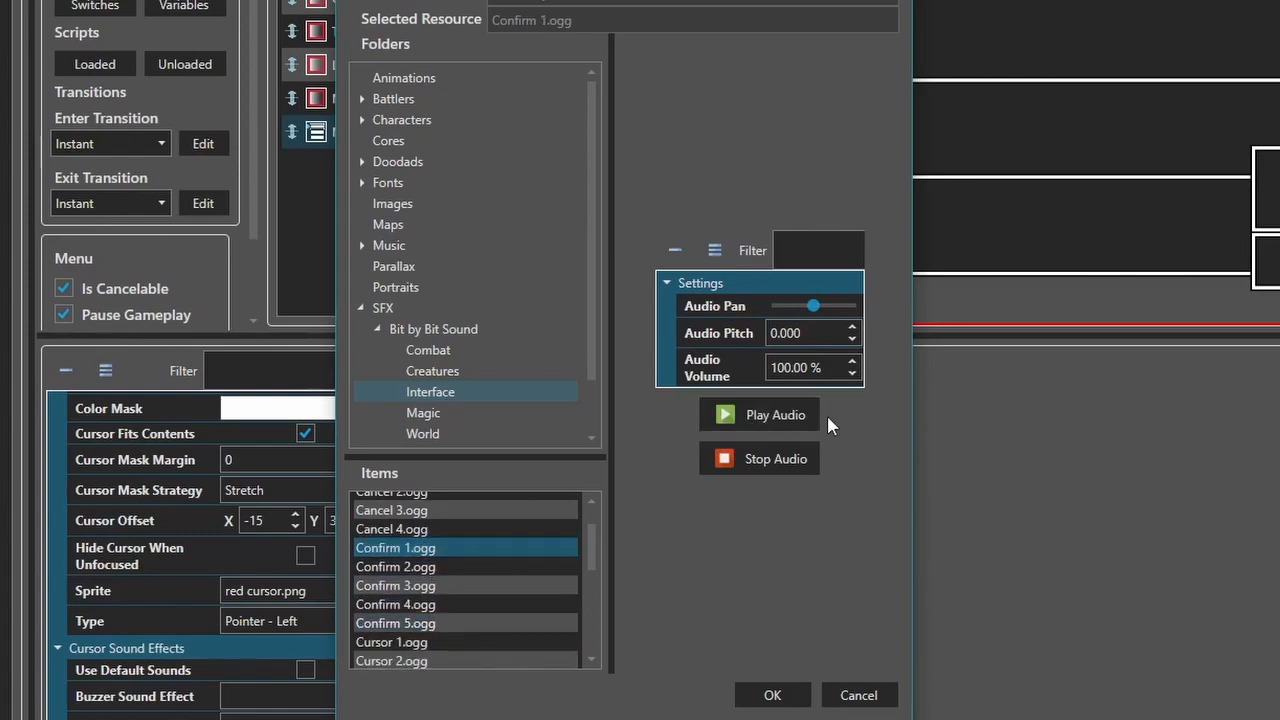
{"action": "left_click", "coordinate": [800, 418]}
{"action": "left_click", "coordinate": [820, 330]}
{"action": "type", "text": "-1"}
{"action": "left_click", "coordinate": [783, 422]}
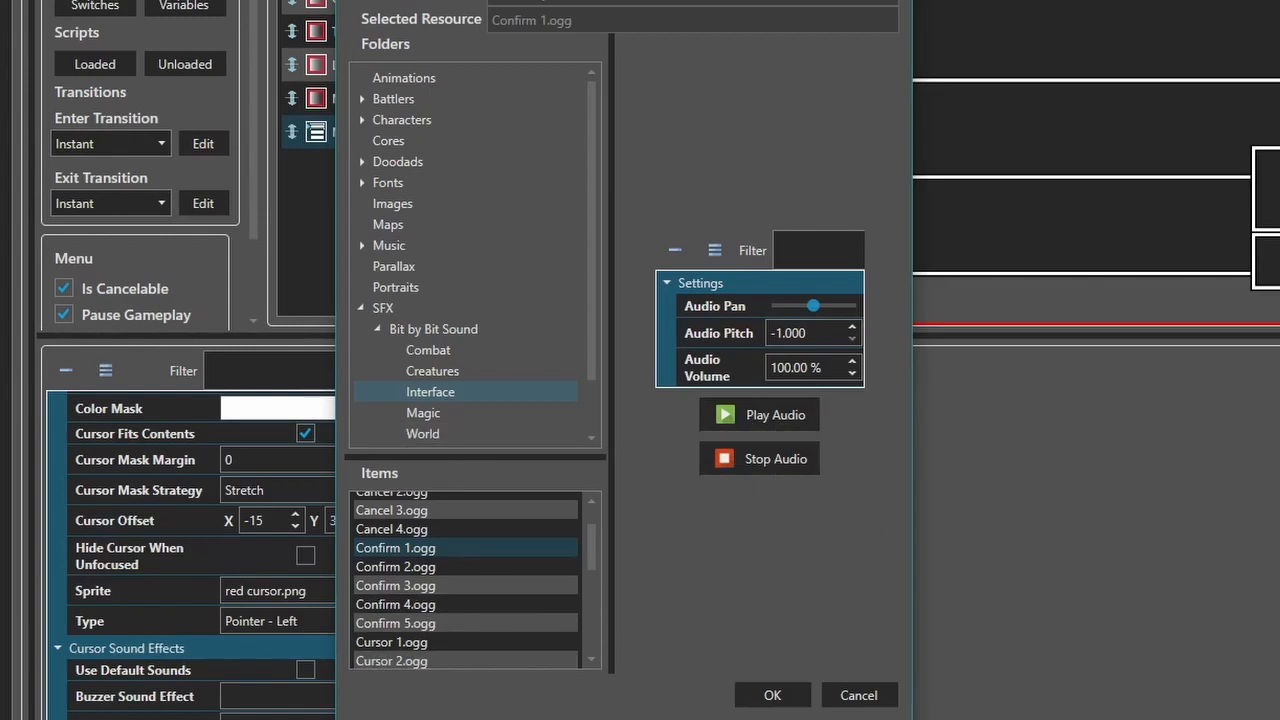
Accept the confirm sound, then open the Buzzer Sound Effect selection and go to Bit by Bit Sound's Interface sounds.
{"action": "left_click", "coordinate": [772, 696]}
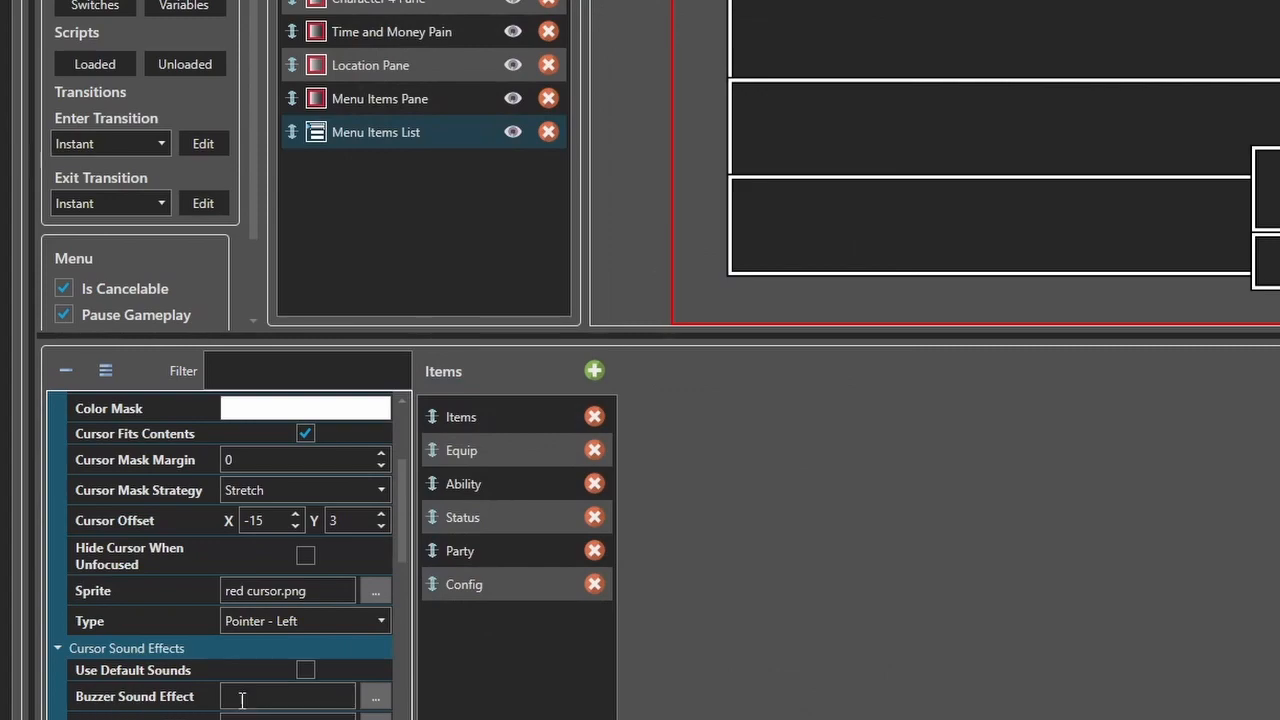
{"action": "left_click", "coordinate": [375, 697]}
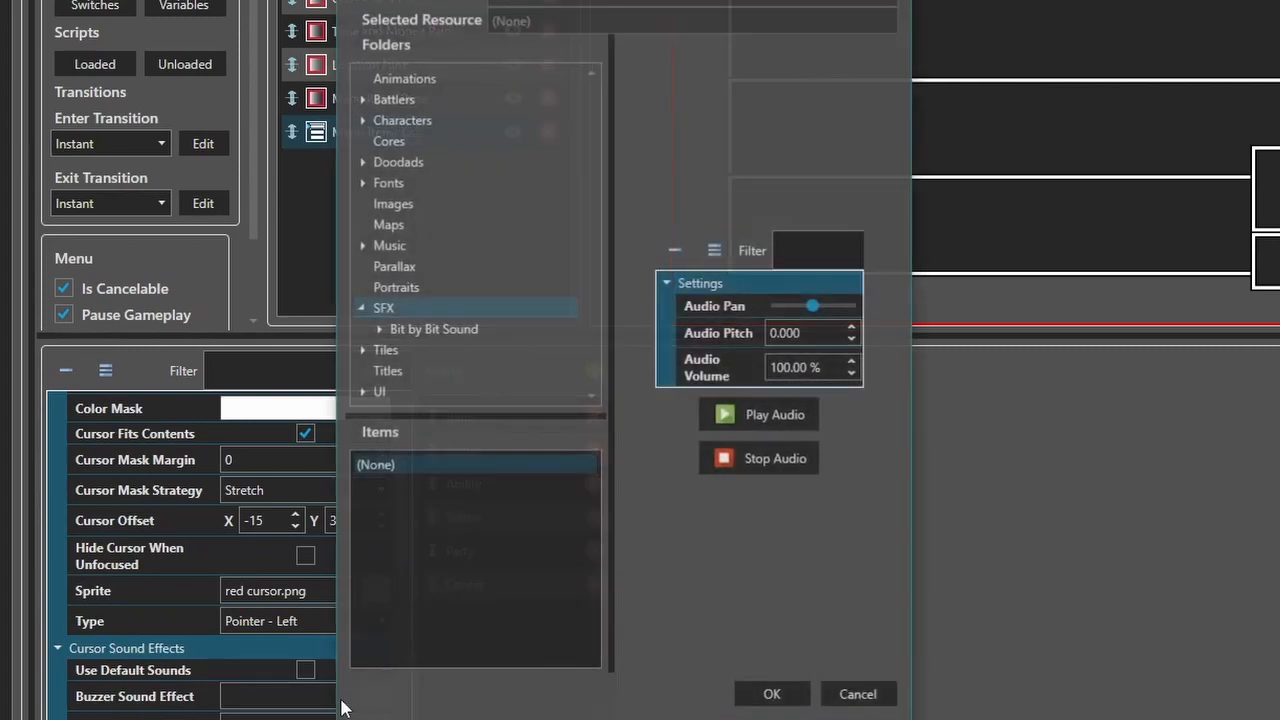
{"action": "double_click", "coordinate": [447, 330]}
{"action": "left_click", "coordinate": [450, 392]}
Preview the sounds Cancel 2.ogg, Cancel 3.ogg and Cancel 4.ogg one after another.
{"action": "left_click", "coordinate": [447, 553]}
{"action": "left_click", "coordinate": [769, 414]}
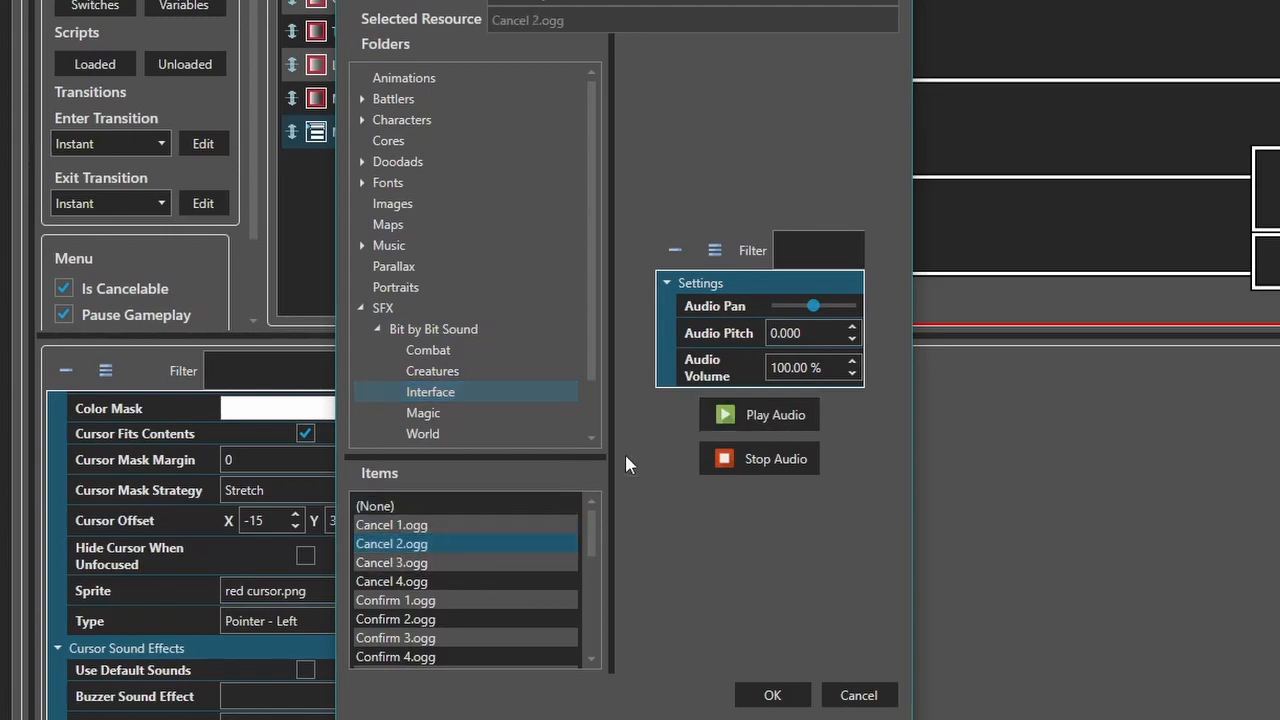
{"action": "left_click", "coordinate": [491, 563]}
{"action": "left_click", "coordinate": [760, 420]}
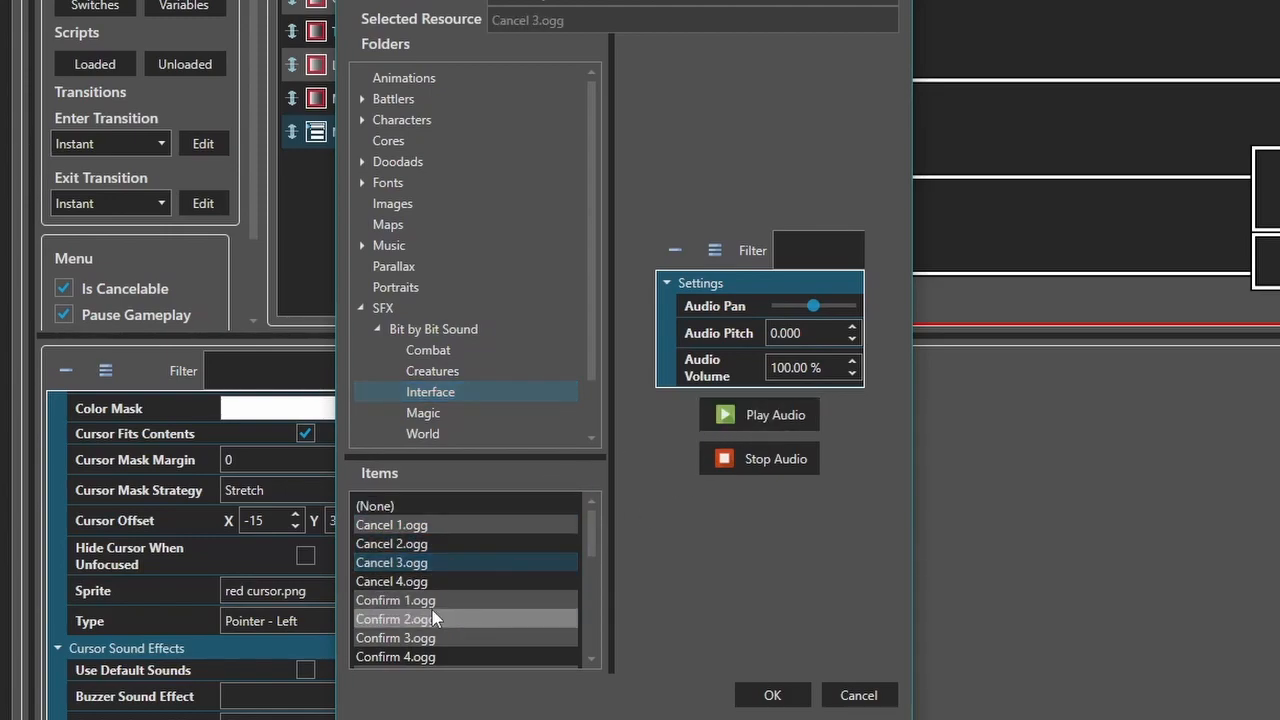
{"action": "left_click", "coordinate": [422, 582]}
{"action": "left_click", "coordinate": [775, 415]}
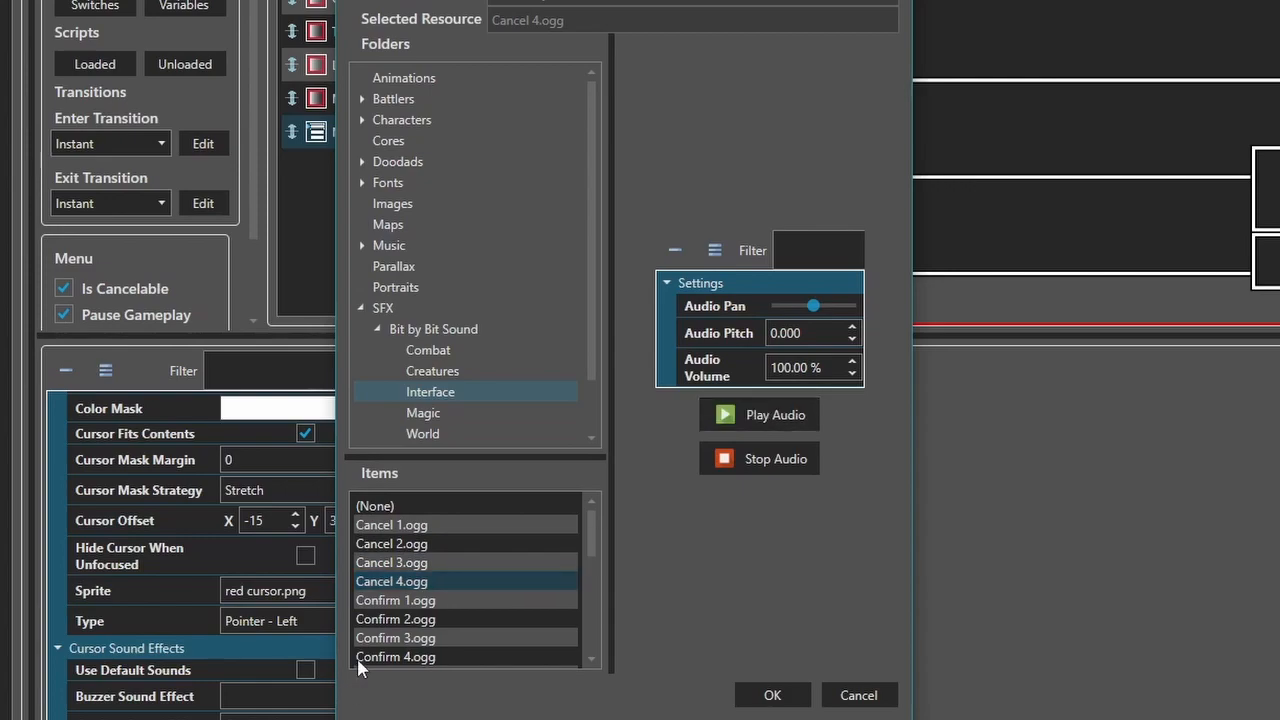
Select Cancel 1.ogg, set its audio pitch to -1, preview it and accept it as the Buzzer Sound Effect.
{"action": "left_click", "coordinate": [400, 525]}
{"action": "left_click", "coordinate": [745, 410]}
{"action": "left_click", "coordinate": [815, 333]}
{"action": "key", "text": "ctrl+a"}
{"action": "type", "text": "-1"}
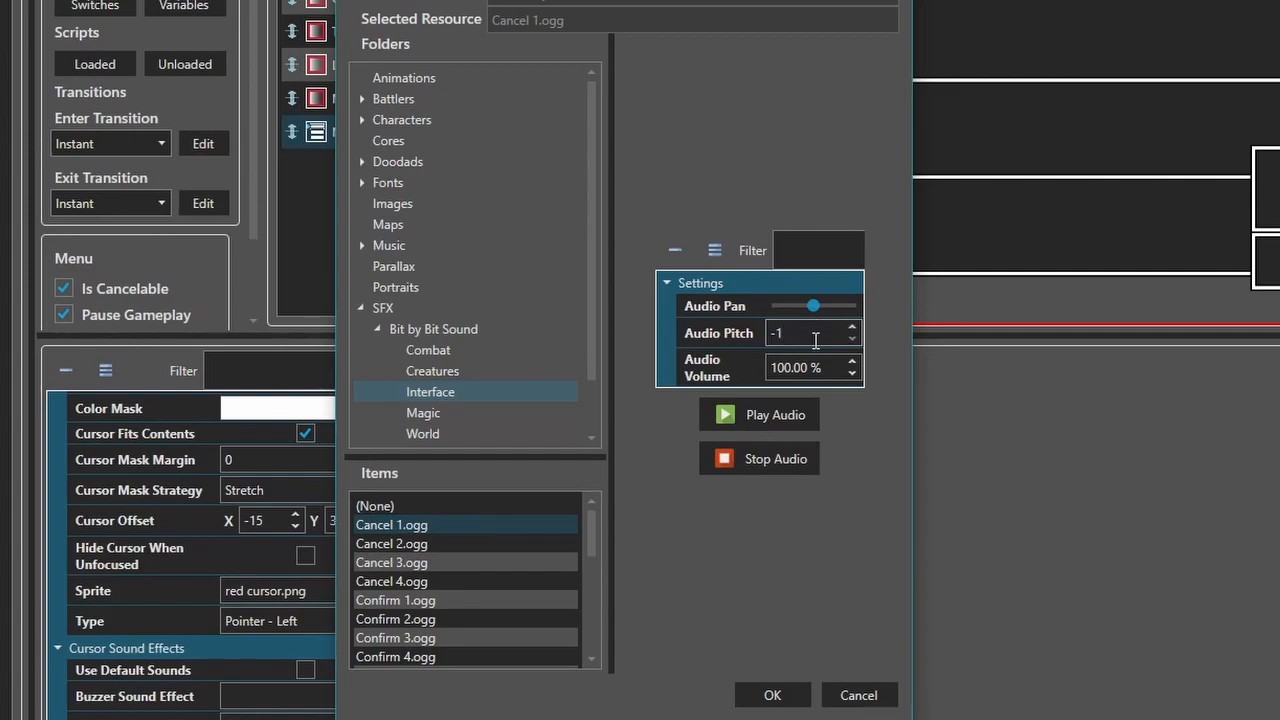
{"action": "key", "text": "Return"}
{"action": "left_click", "coordinate": [767, 416]}
{"action": "left_click", "coordinate": [775, 695]}
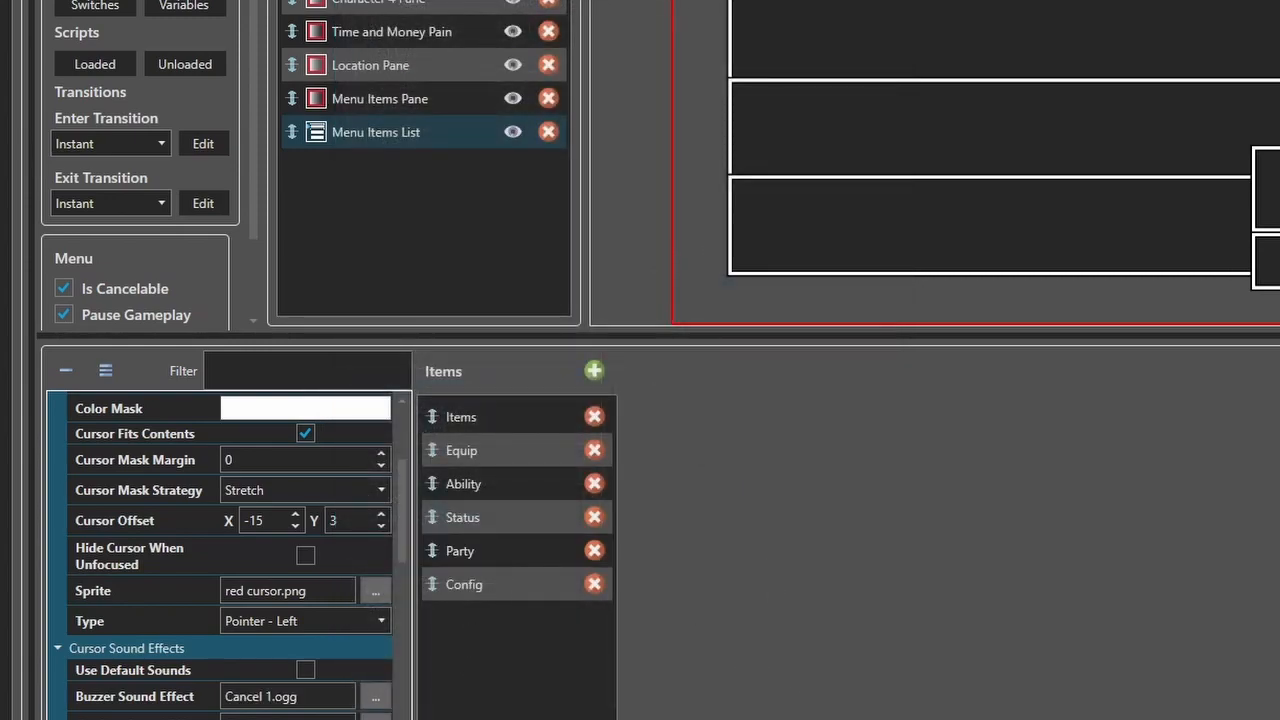
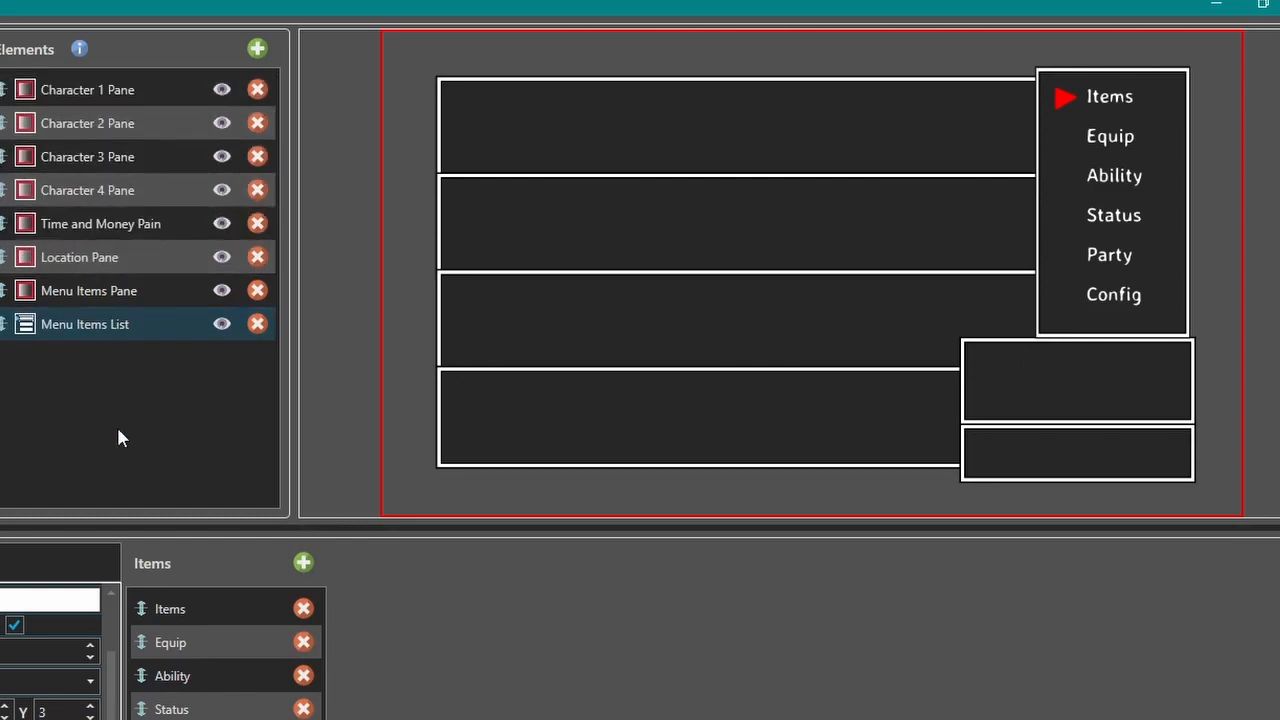
Add two Text elements to the menu interface and name them Time and Money.
{"action": "left_click", "coordinate": [257, 50]}
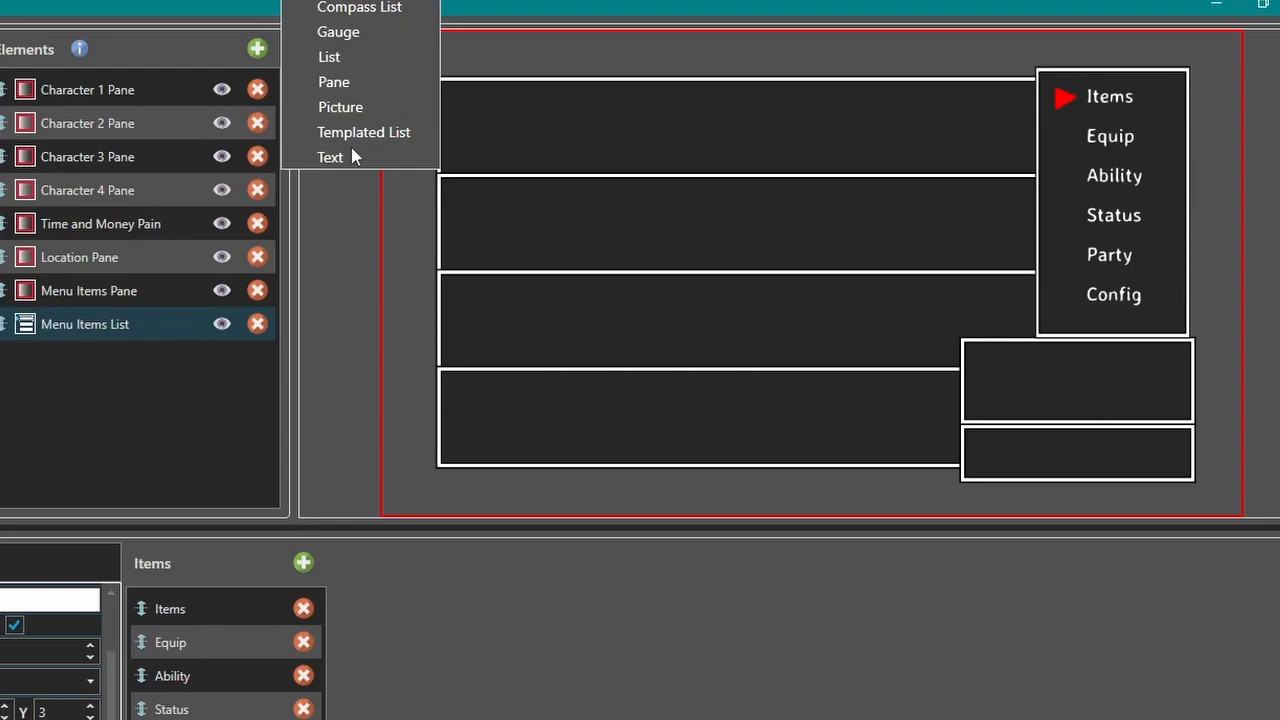
{"action": "left_click", "coordinate": [330, 158]}
{"action": "left_click", "coordinate": [320, 370]}
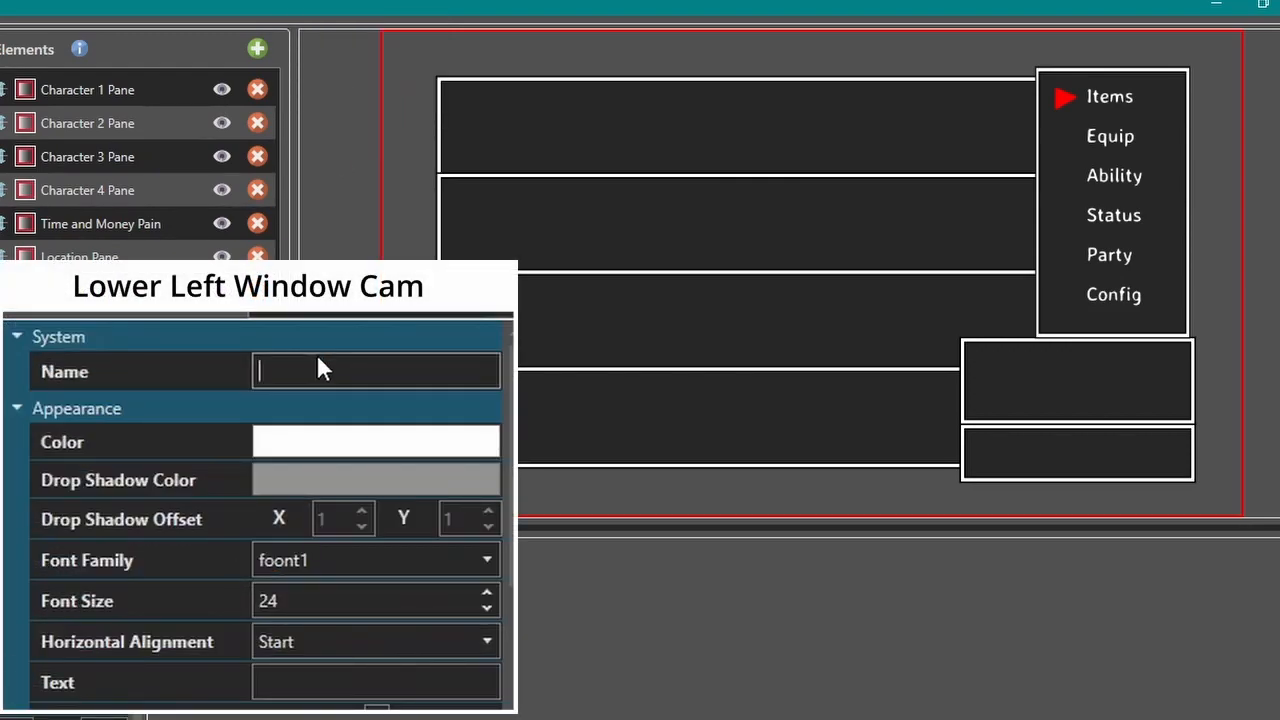
{"action": "type", "text": "Time"}
{"action": "left_click", "coordinate": [257, 48]}
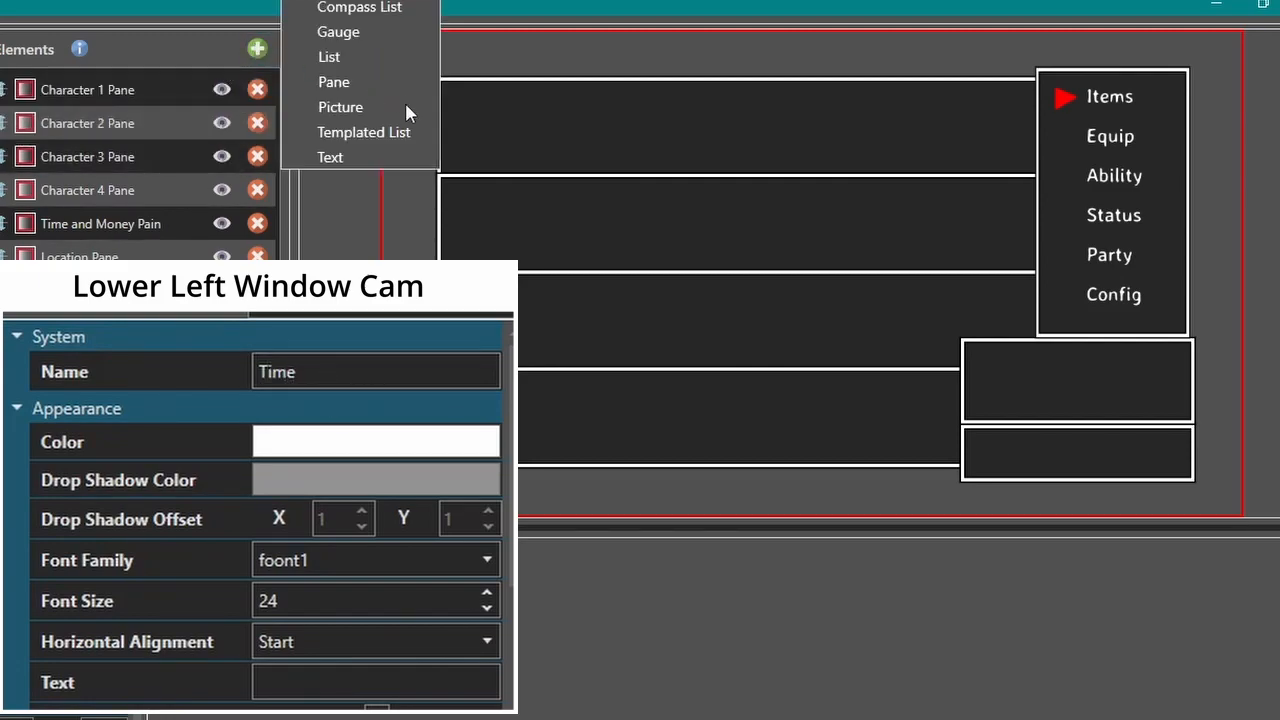
{"action": "left_click", "coordinate": [364, 158]}
{"action": "left_click", "coordinate": [284, 386]}
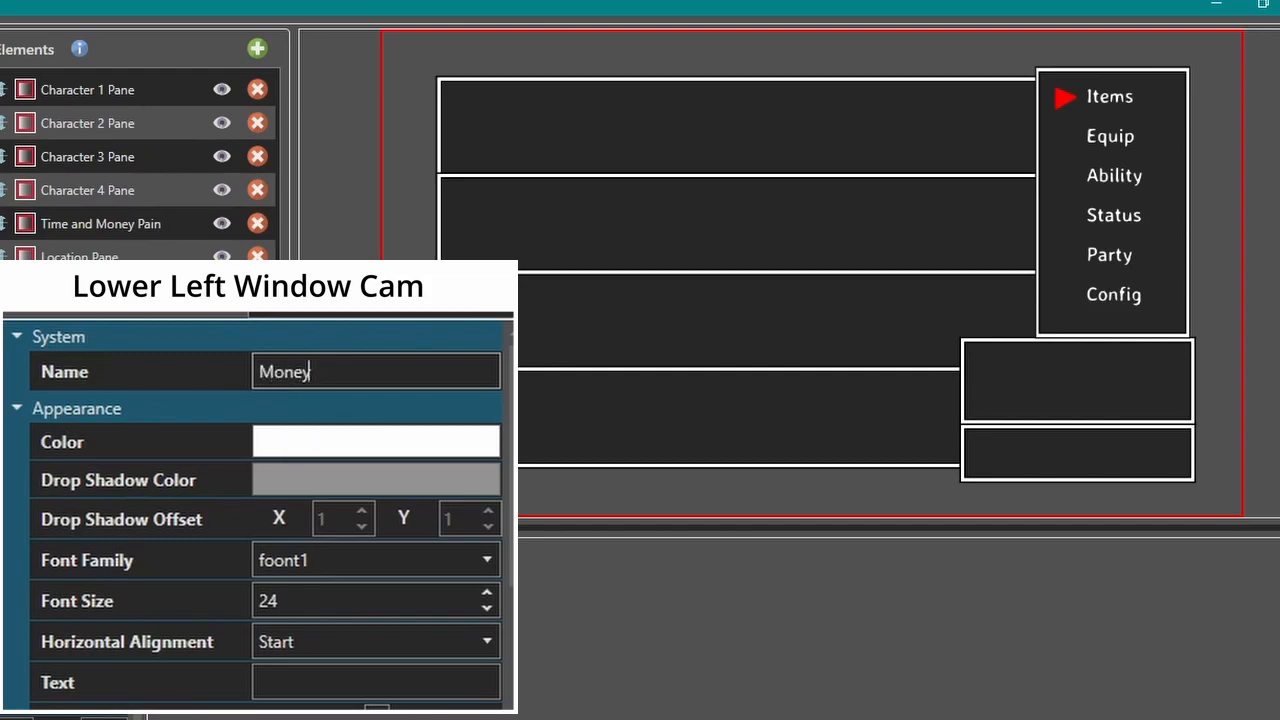
Set the font size of both the Money and the Time text elements to 36.
{"action": "double_click", "coordinate": [297, 603]}
{"action": "type", "text": "36"}
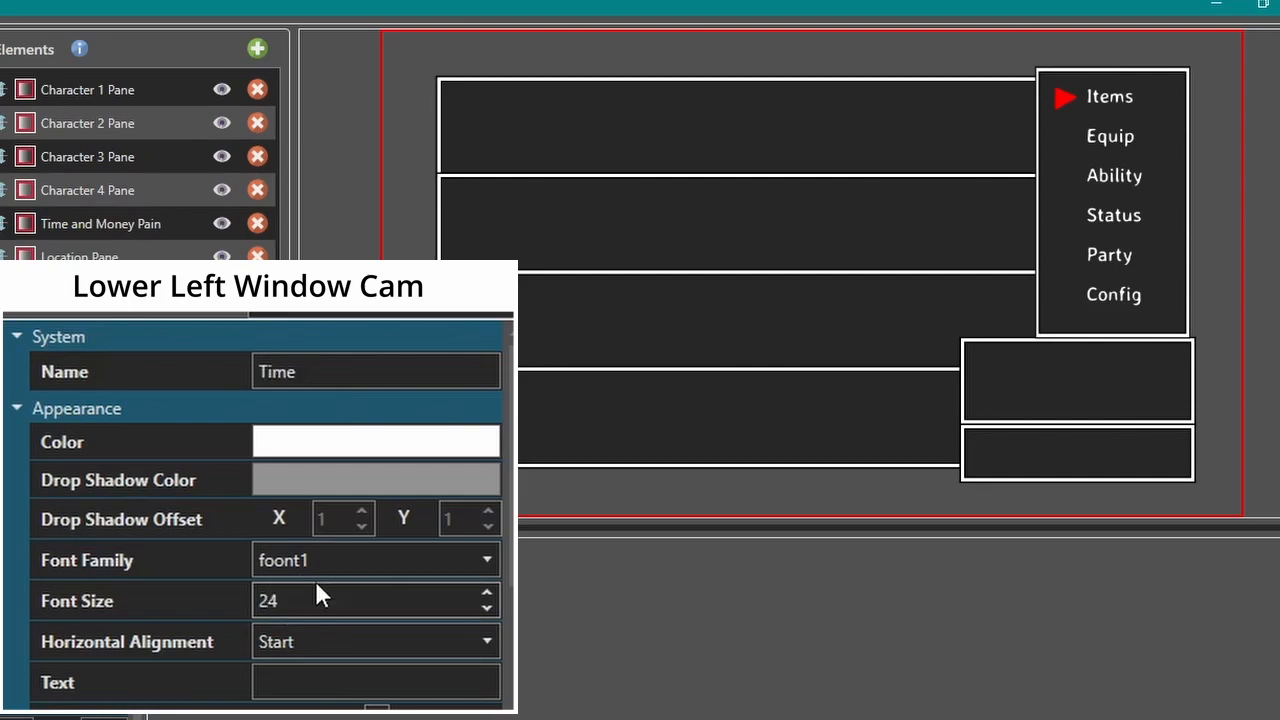
{"action": "double_click", "coordinate": [328, 595]}
{"action": "type", "text": "36"}
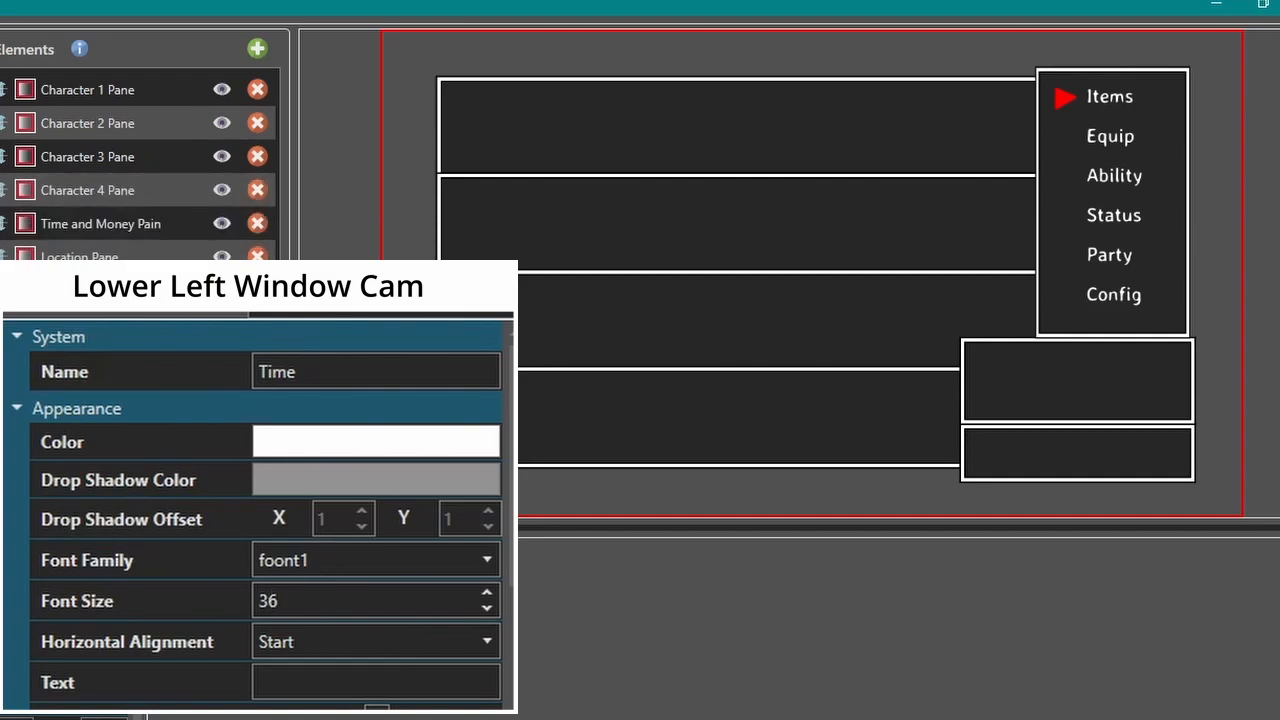
Enter "Time" as the displayed text of the Time element.
{"action": "left_click", "coordinate": [306, 690]}
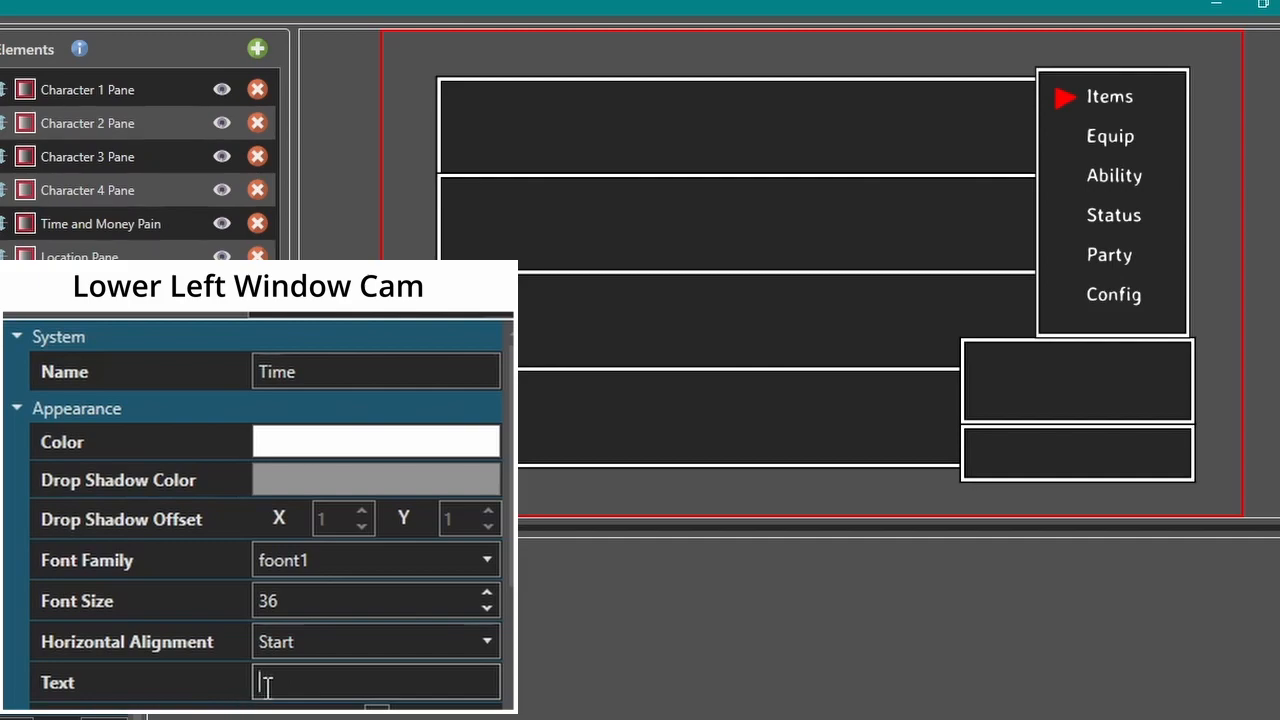
{"action": "type", "text": "Time"}
{"action": "left_click", "coordinate": [302, 716]}
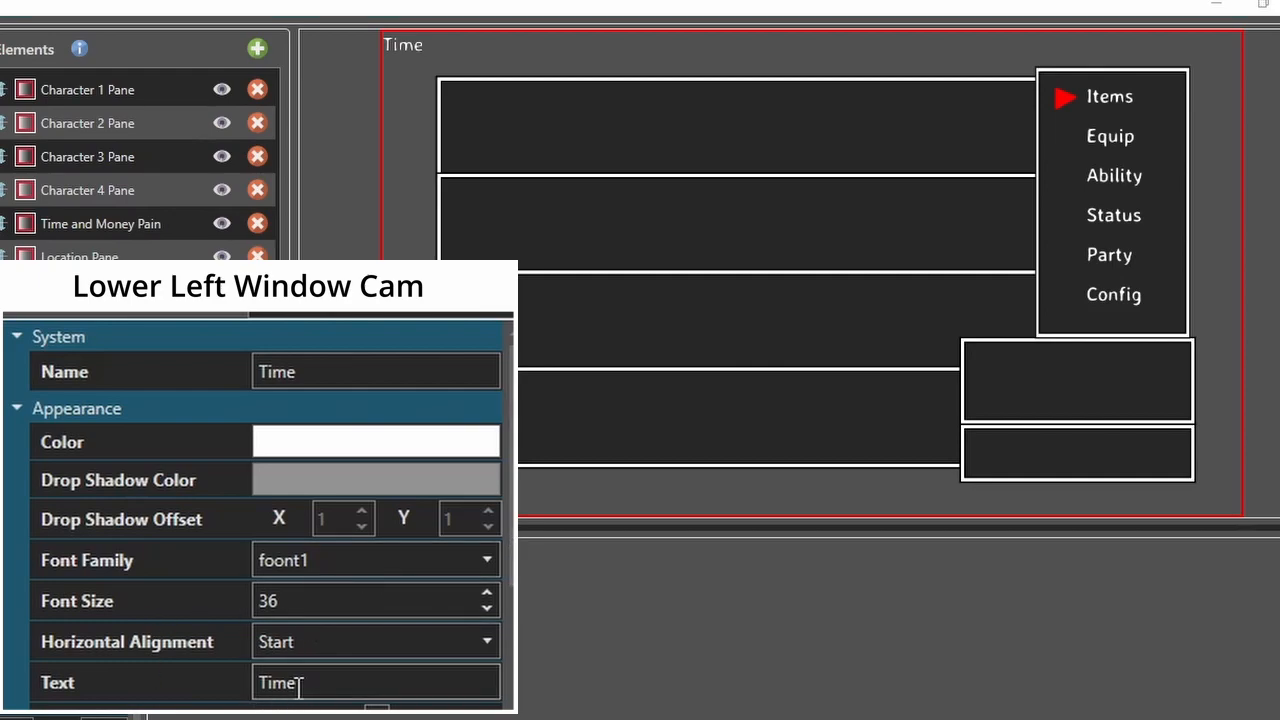
{"action": "left_click", "coordinate": [337, 688]}
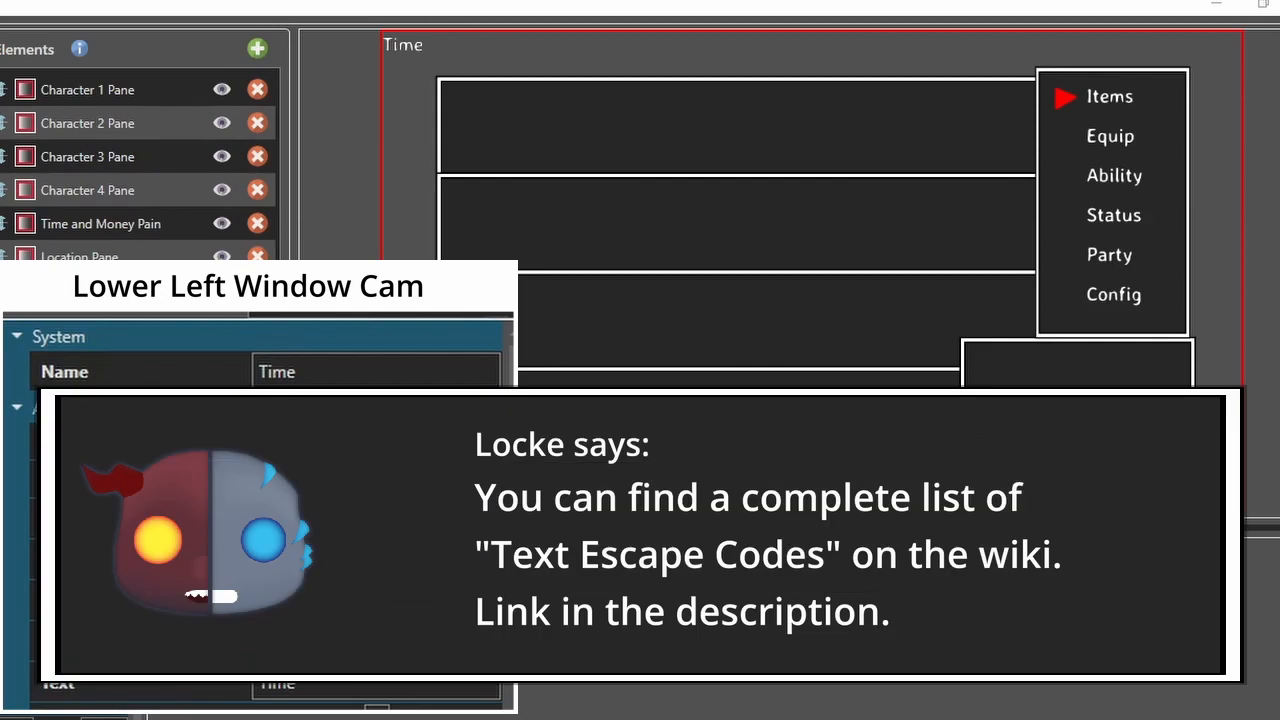
{"action": "left_click", "coordinate": [353, 687]}
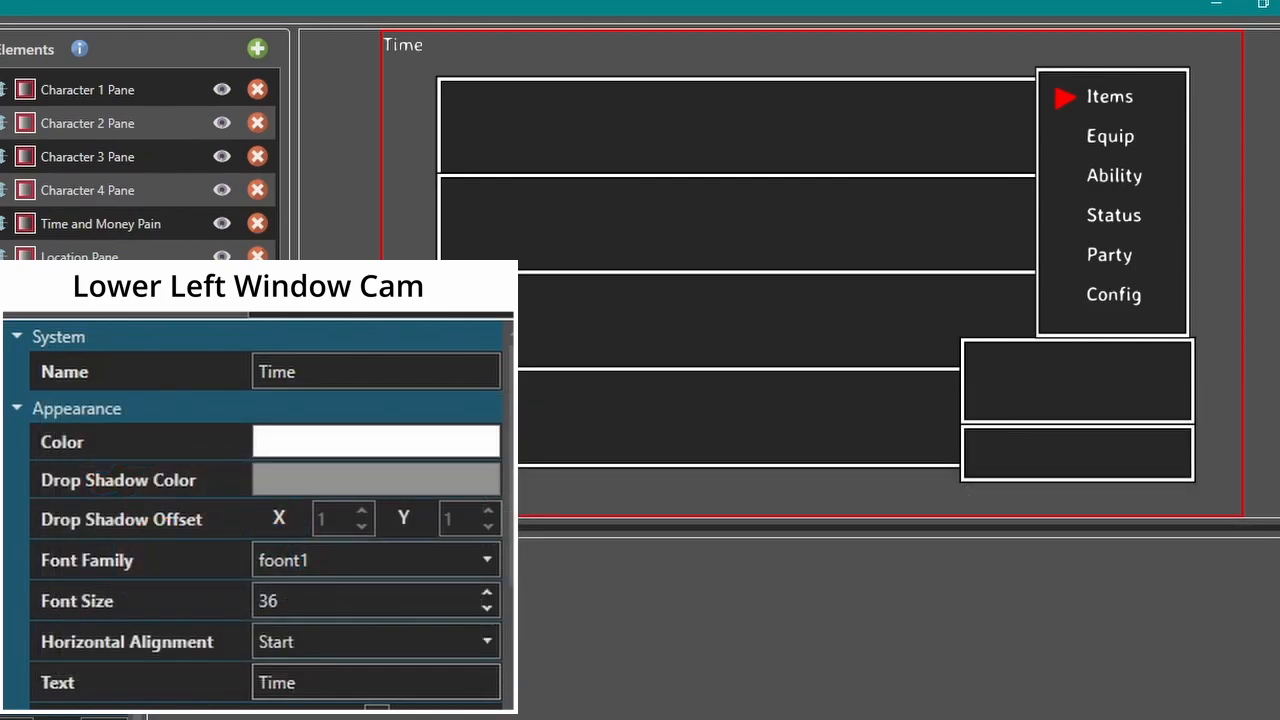
Extend the Time element's text with the play time escape code so it reads "Time: <playtime>".
{"action": "type", "text": ": <"}
{"action": "key", "text": "shift+Left"}
{"action": "key", "text": "BackSpace"}
{"action": "type", "text": "<"}
{"action": "key", "text": "BackSpace"}
{"action": "key", "text": "BackSpace"}
{"action": "type", "text": ":: <"}
{"action": "key", "text": "BackSpace"}
{"action": "key", "text": "BackSpace"}
{"action": "key", "text": "BackSpace"}
{"action": "key", "text": "BackSpace"}
{"action": "type", "text": ": <playtime>"}
{"action": "left_click_drag", "start_coordinate": [386, 691], "coordinate": [280, 693]}
{"action": "left_click", "coordinate": [432, 692]}
Position the Time element in the time and money pane with Relative X 70% and Relative Y 67%.
{"action": "left_click", "coordinate": [508, 697]}
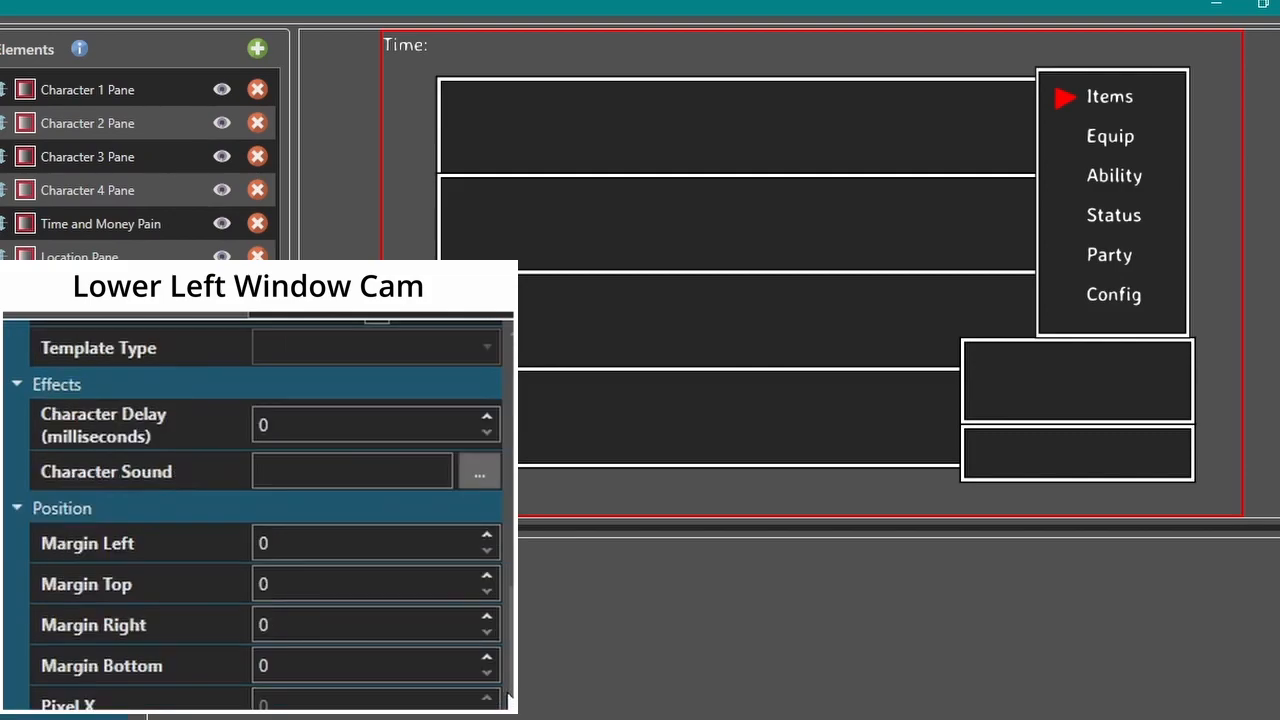
{"action": "left_click_drag", "start_coordinate": [511, 680], "coordinate": [512, 436]}
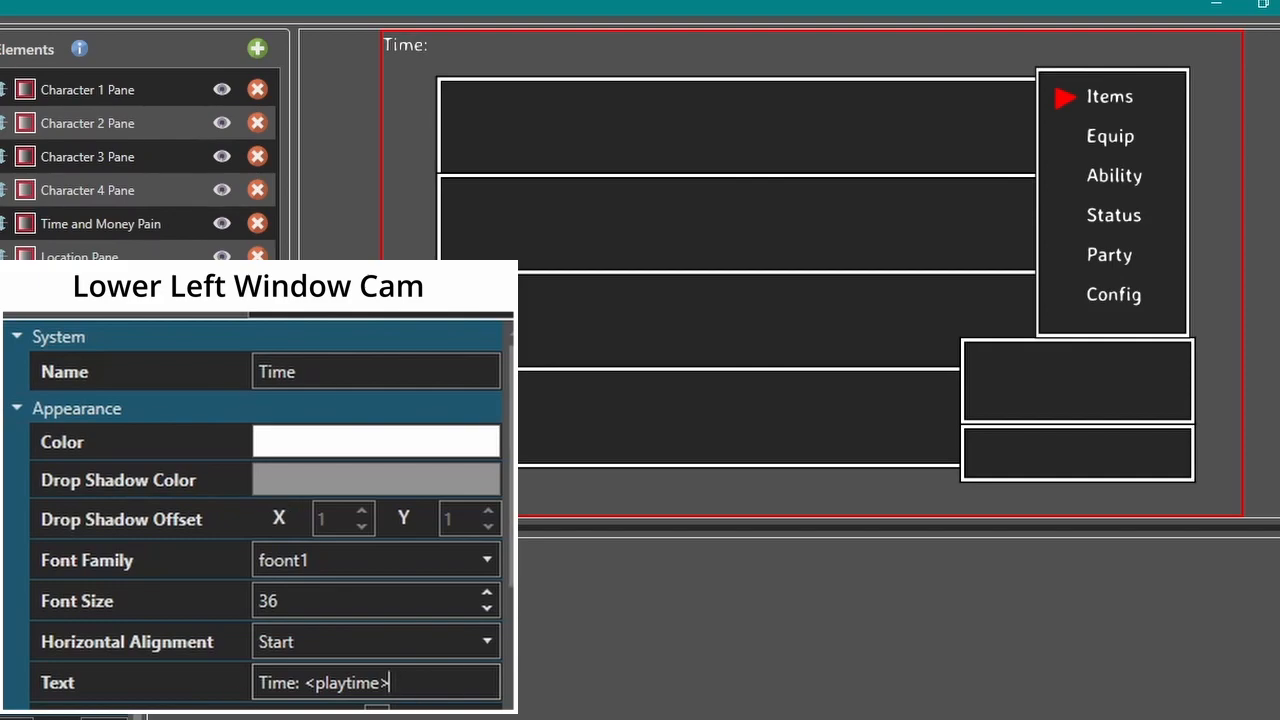
{"action": "scroll", "coordinate": [258, 515], "scroll_direction": "down", "scroll_amount": 10}
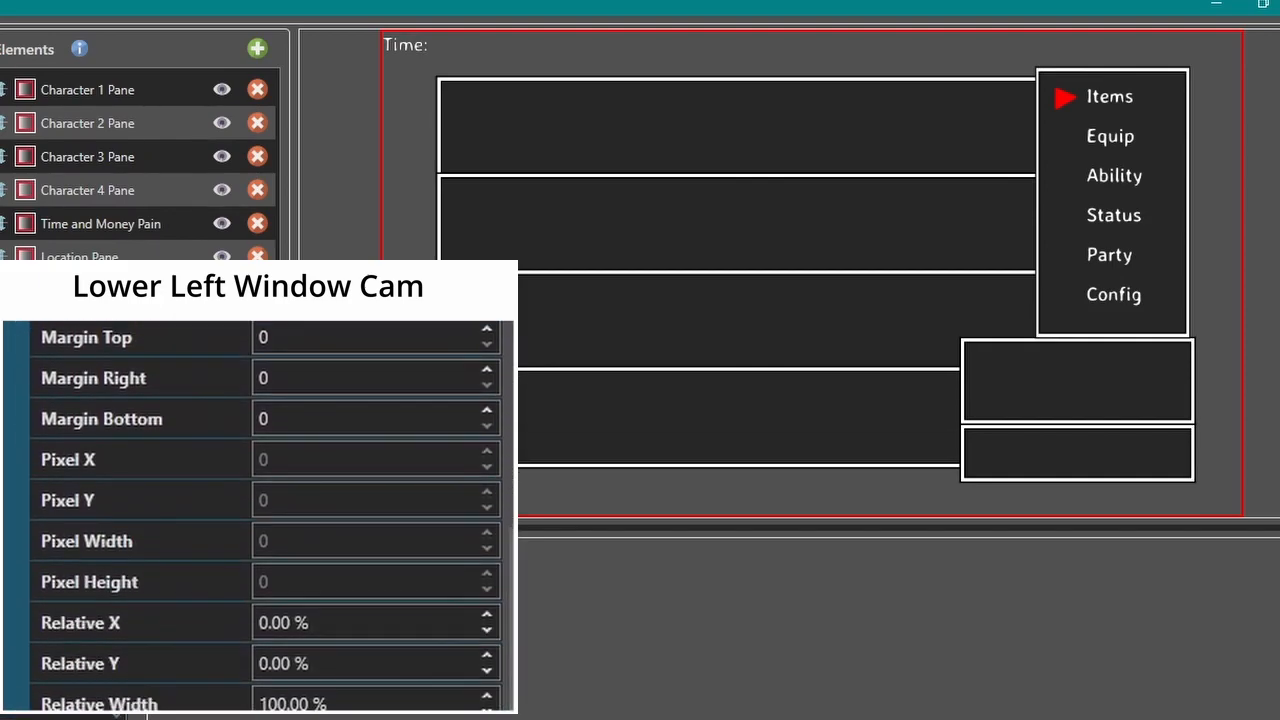
{"action": "left_click", "coordinate": [337, 625]}
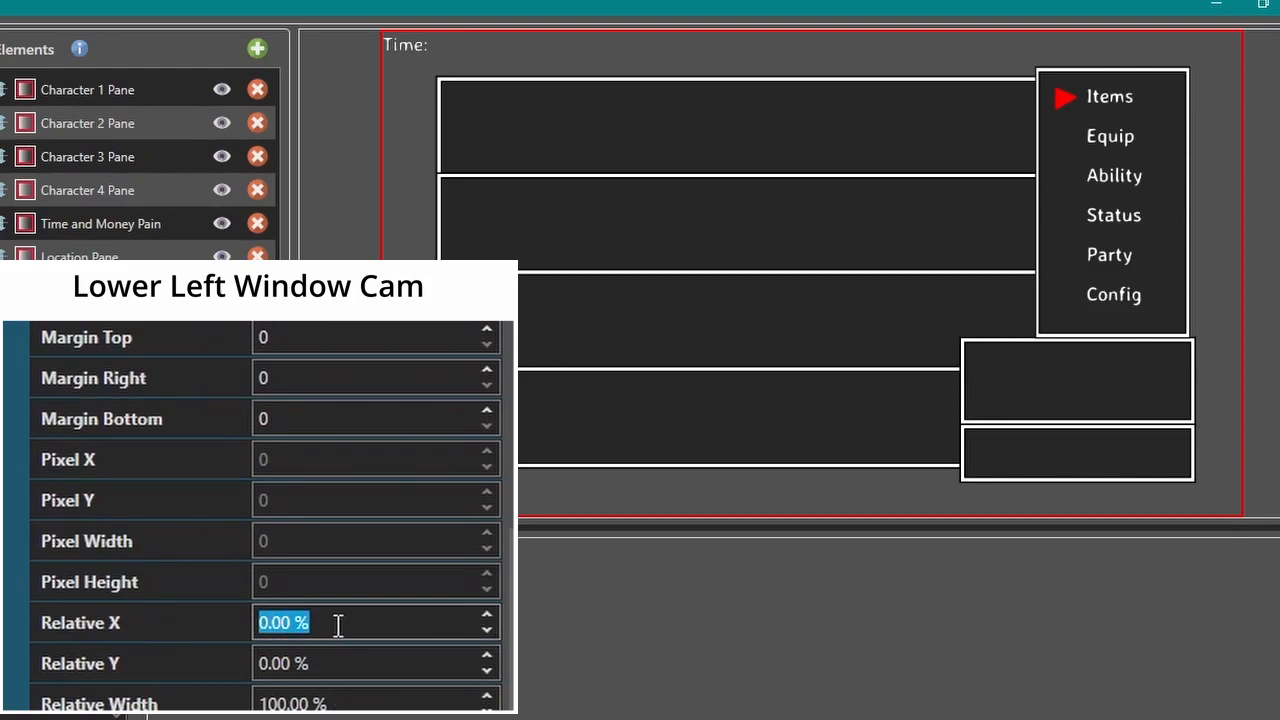
{"action": "type", "text": "70"}
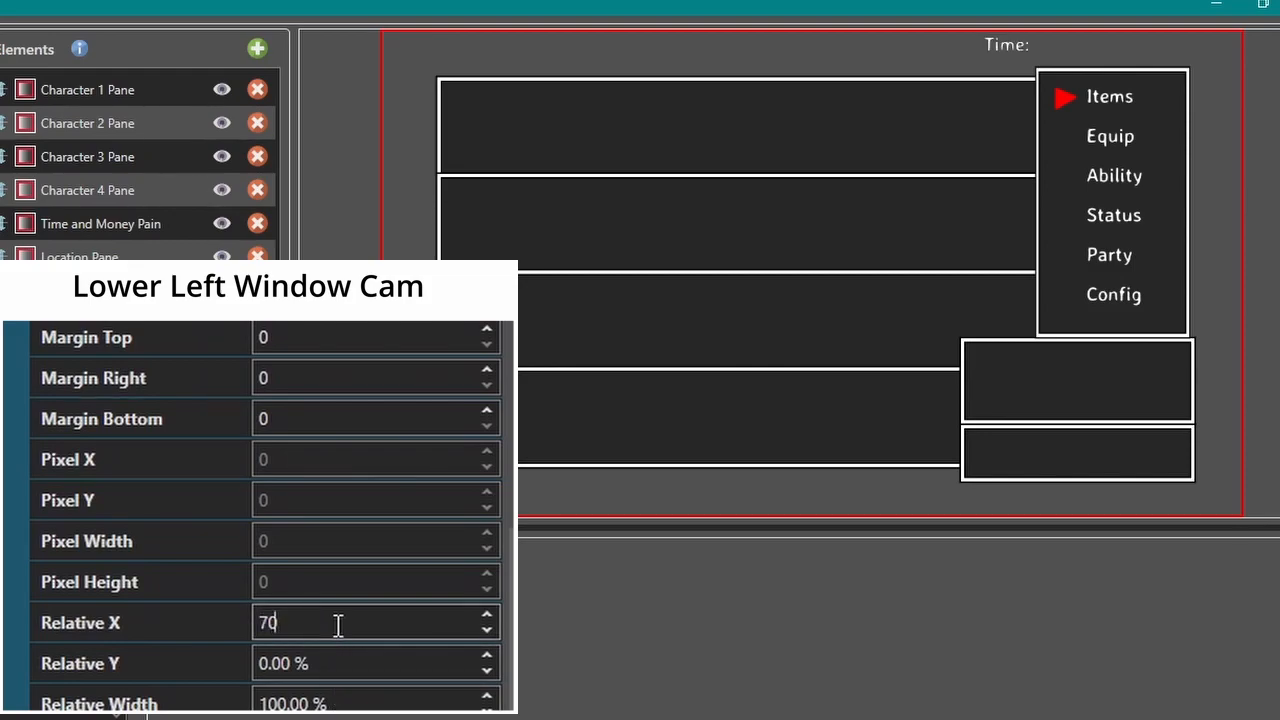
{"action": "left_click", "coordinate": [349, 667]}
{"action": "type", "text": "7"}
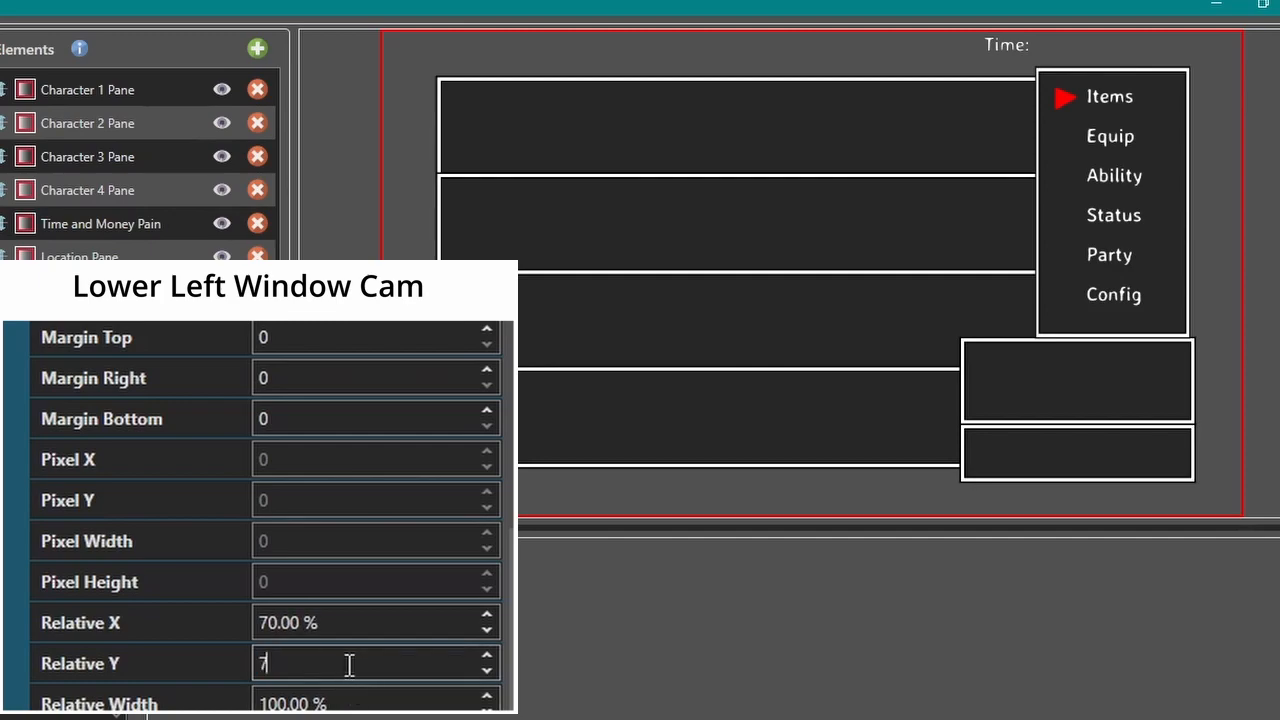
{"action": "type", "text": "0"}
{"action": "left_click", "coordinate": [487, 670]}
{"action": "left_click", "coordinate": [487, 670]}
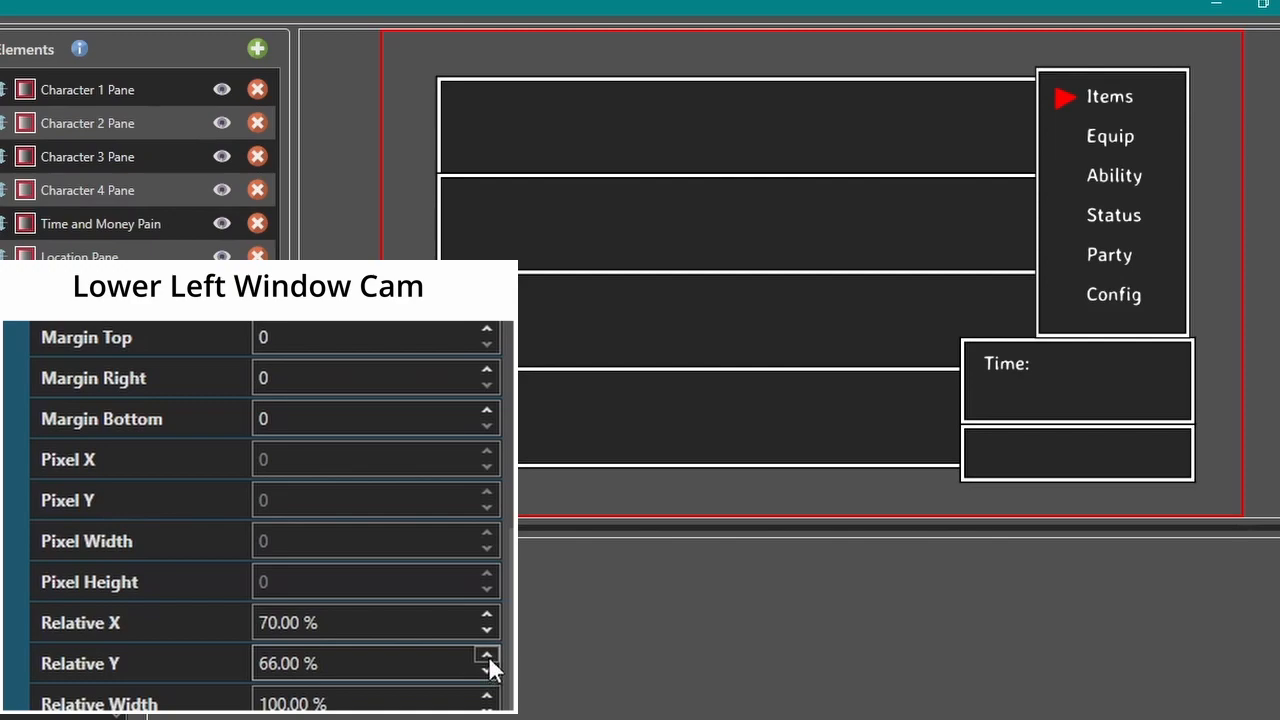
{"action": "left_click", "coordinate": [488, 655]}
{"action": "left_click", "coordinate": [487, 672]}
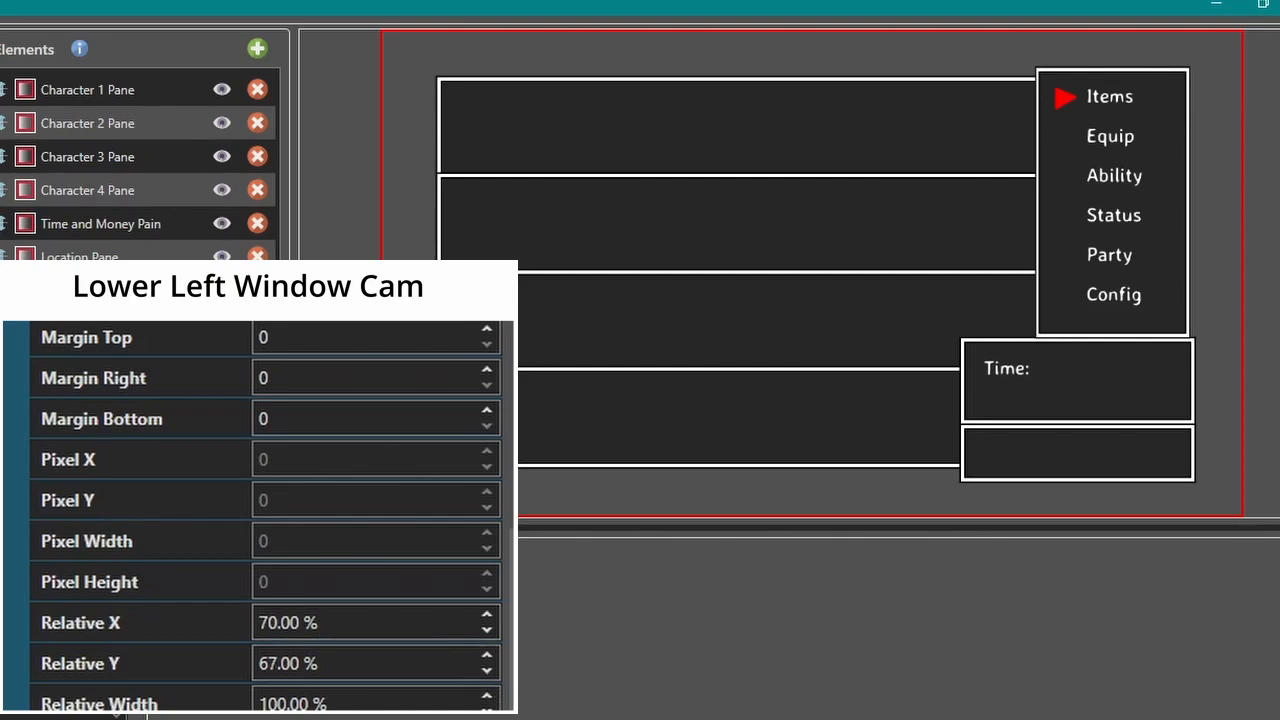
Enter "Money: <money>" as the displayed text of the Money element.
{"action": "scroll", "coordinate": [414, 557], "scroll_direction": "down", "scroll_amount": 5}
{"action": "left_click", "coordinate": [306, 557]}
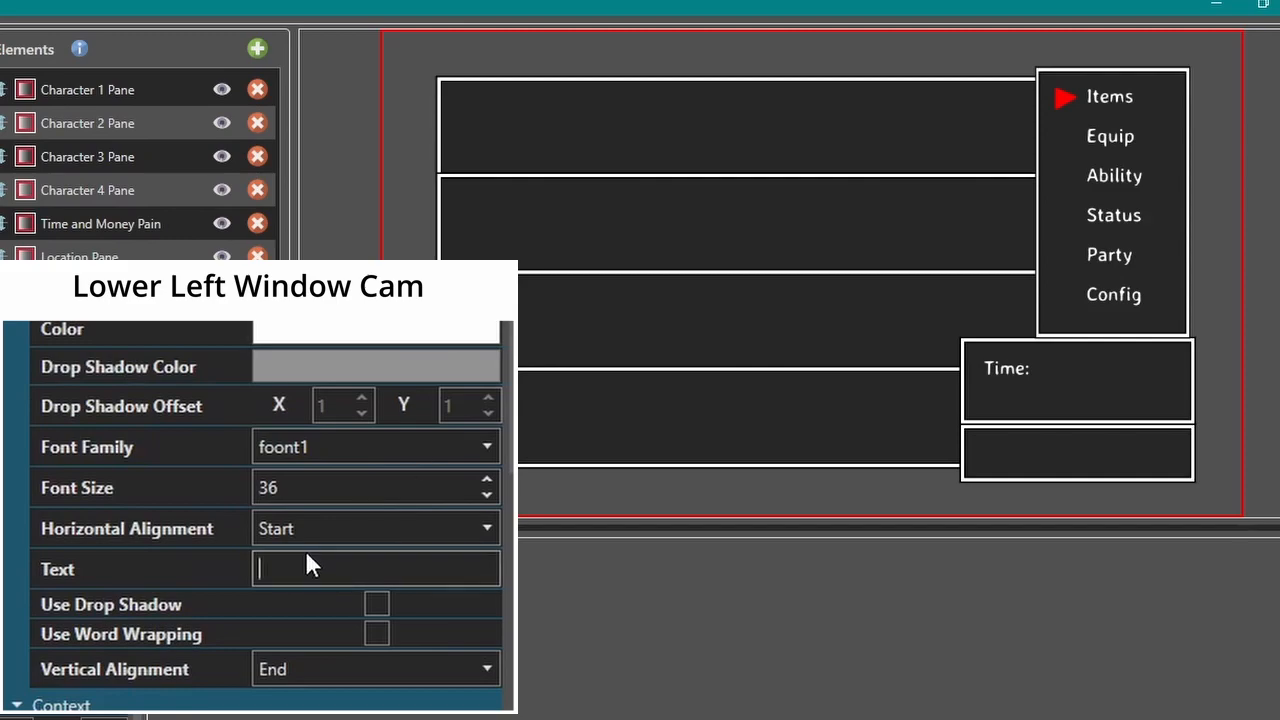
{"action": "type", "text": "Money: <>"}
{"action": "key", "text": "Left"}
{"action": "type", "text": "$"}
{"action": "key", "text": "BackSpace"}
{"action": "type", "text": "money"}
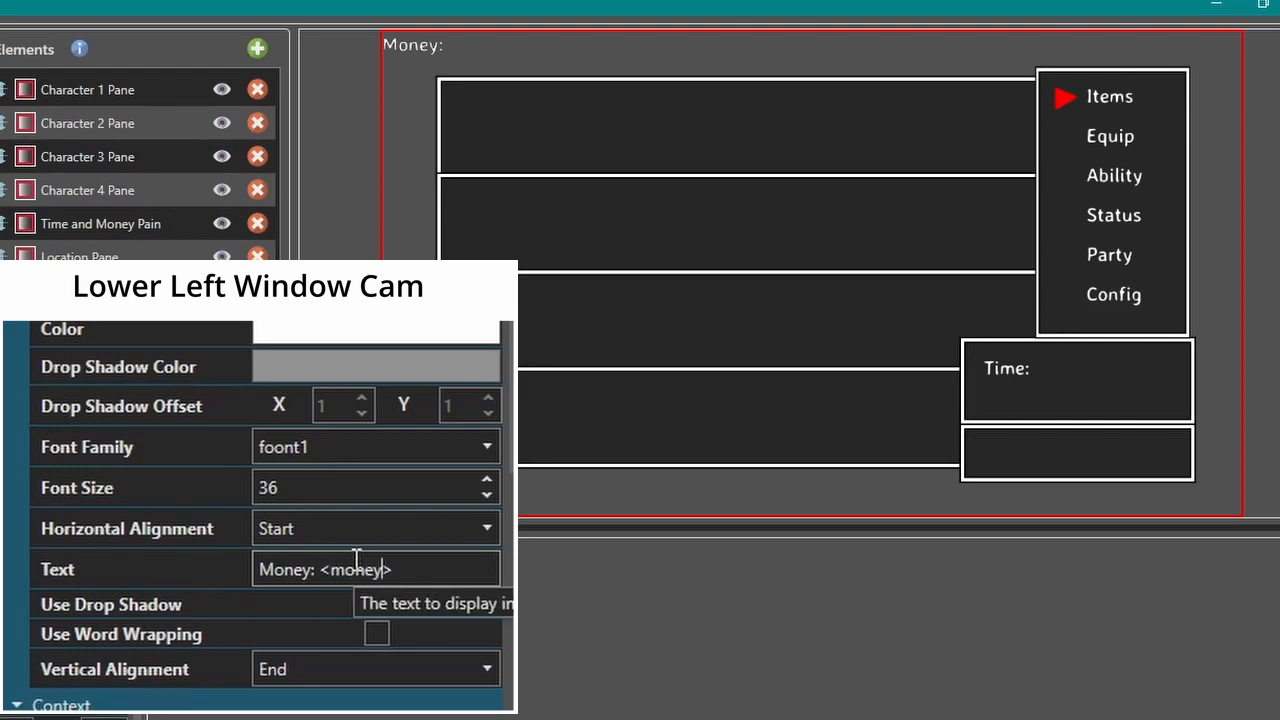
Replace the escape code in the Money element's text so it reads "Money: <$>".
{"action": "key", "text": "BackSpace"}
{"action": "key", "text": "BackSpace"}
{"action": "key", "text": "BackSpace"}
{"action": "key", "text": "BackSpace"}
{"action": "key", "text": "BackSpace"}
{"action": "type", "text": "#"}
{"action": "key", "text": "BackSpace"}
{"action": "type", "text": "$"}
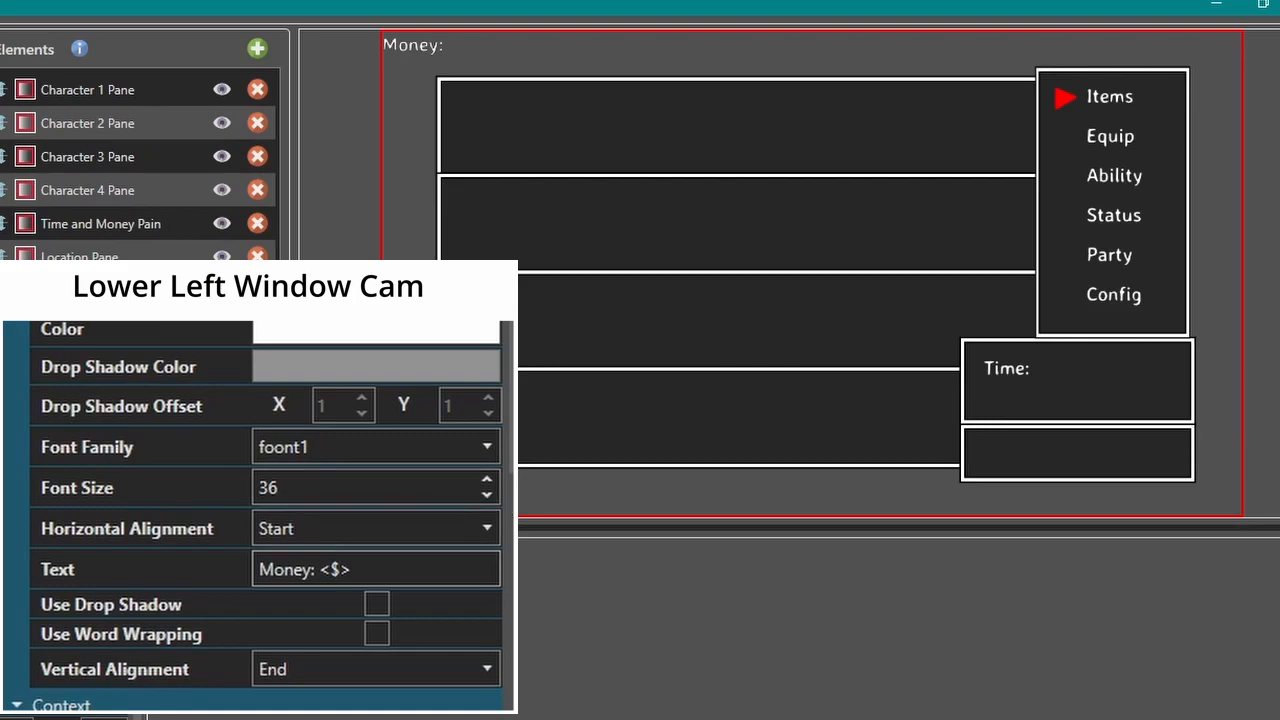
Position the Money element below the Time text with Relative X 70% and Relative Y 73%.
{"action": "scroll", "coordinate": [300, 520], "scroll_direction": "down", "scroll_amount": 5}
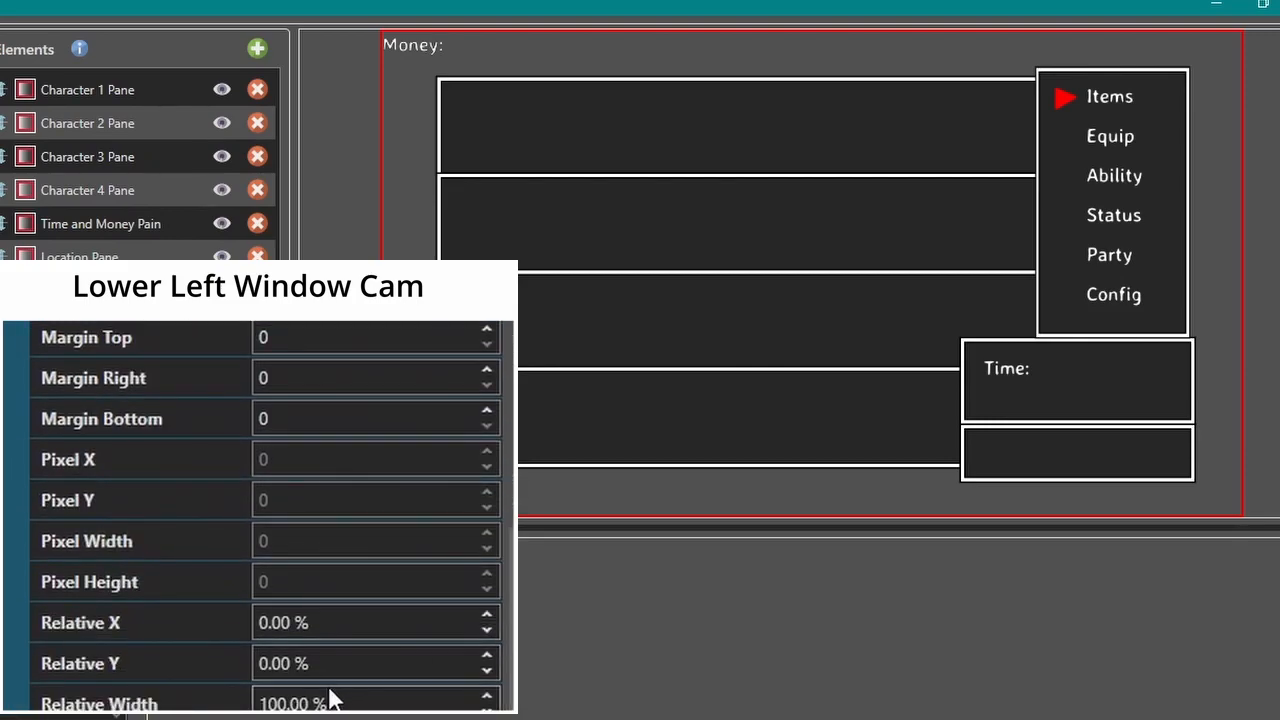
{"action": "left_click", "coordinate": [369, 627]}
{"action": "triple_click", "coordinate": [369, 627]}
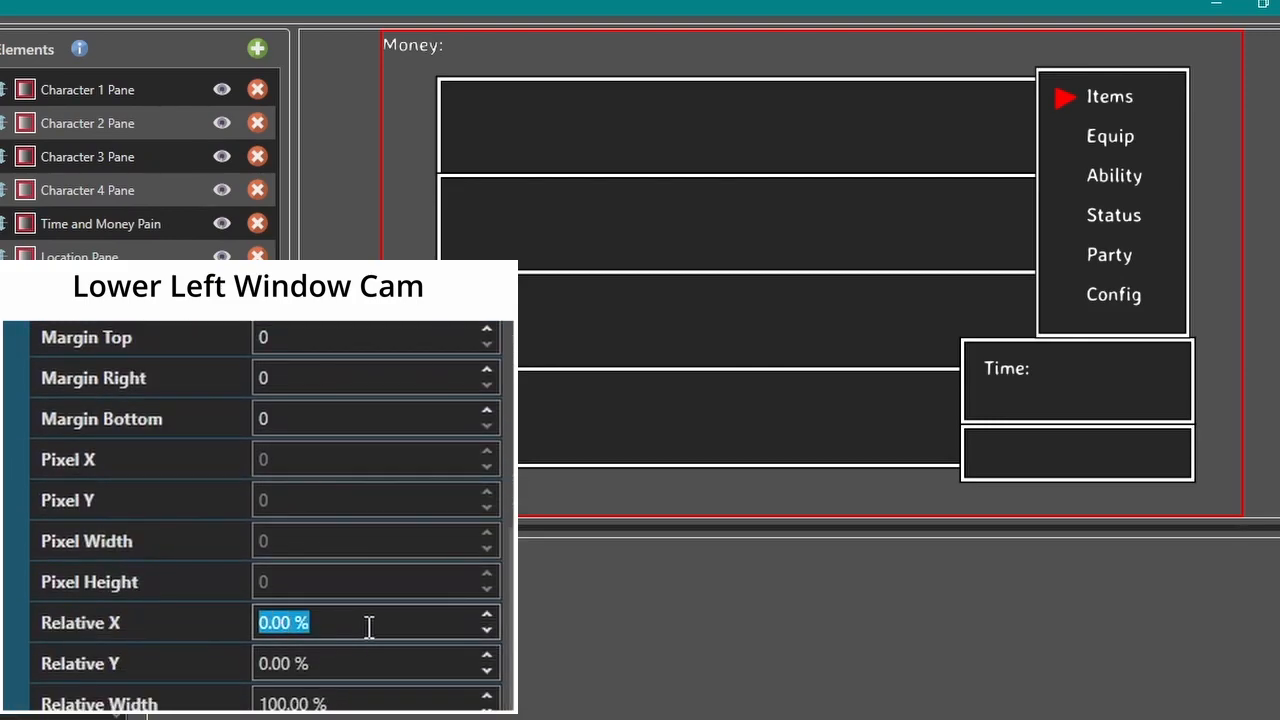
{"action": "type", "text": "70"}
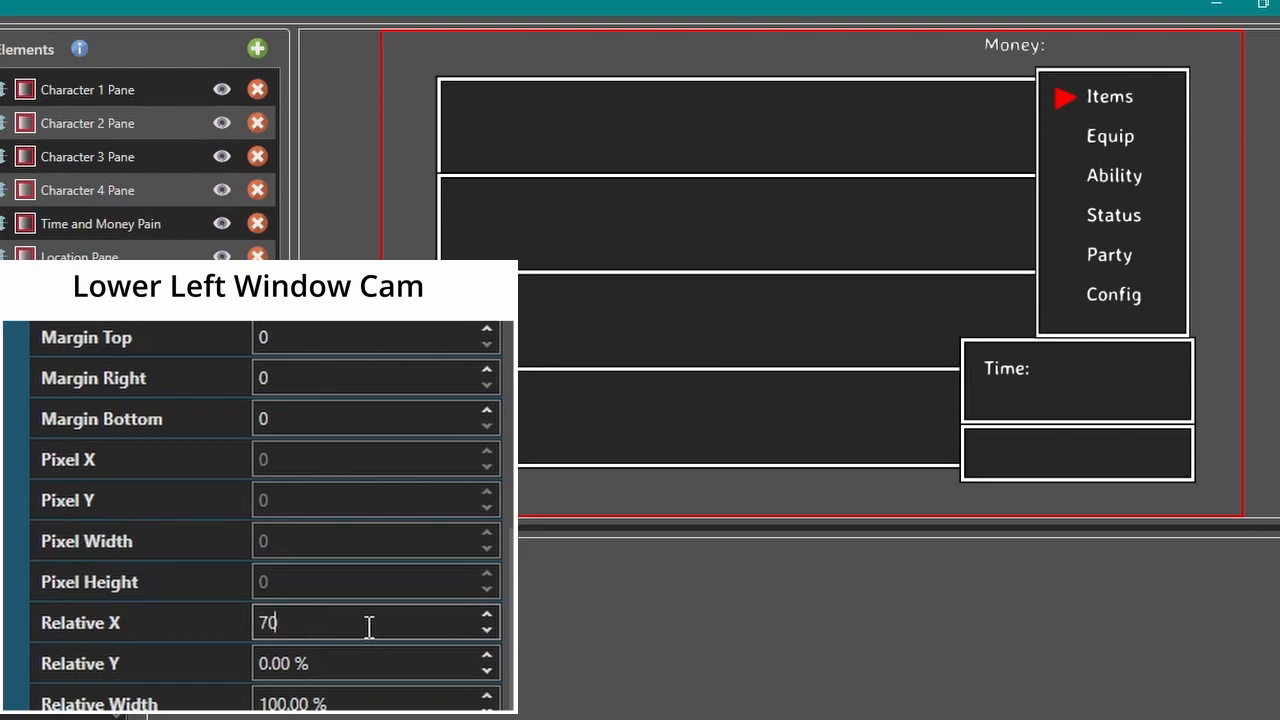
{"action": "triple_click", "coordinate": [384, 668]}
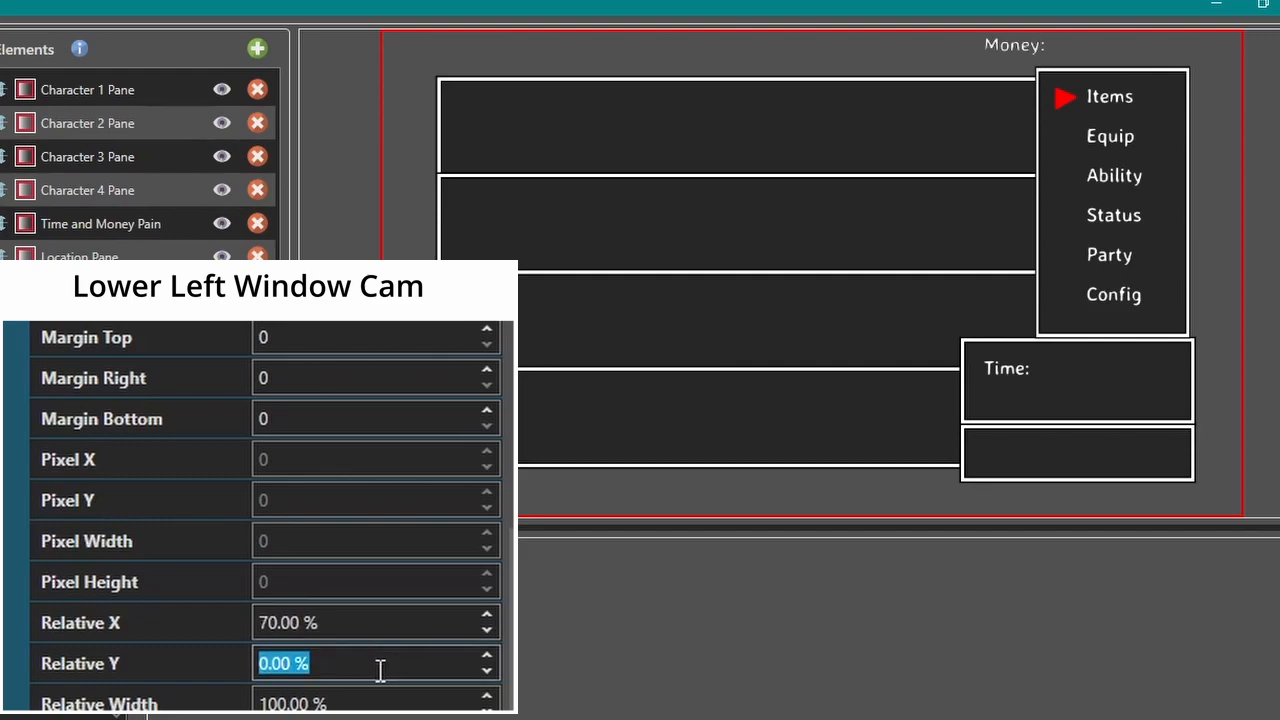
{"action": "type", "text": "75"}
{"action": "key", "text": "BackSpace"}
{"action": "type", "text": "3"}
{"action": "key", "text": "Up"}
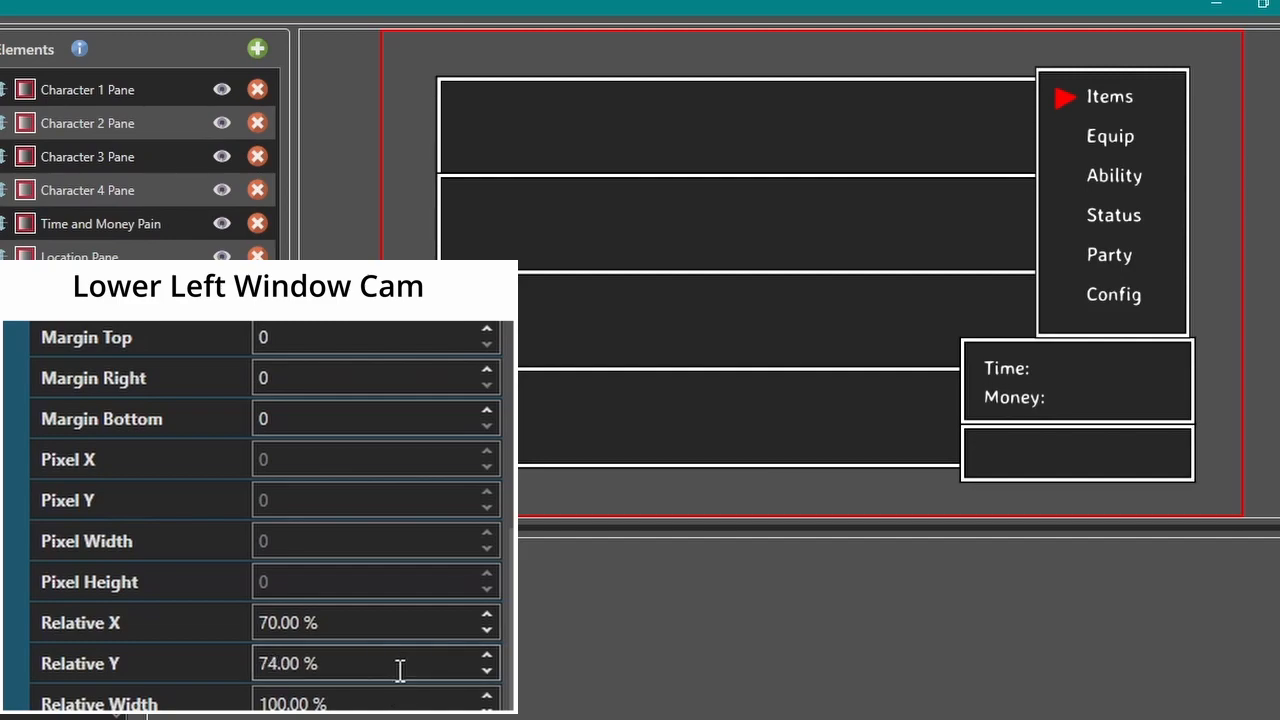
{"action": "key", "text": "Down"}
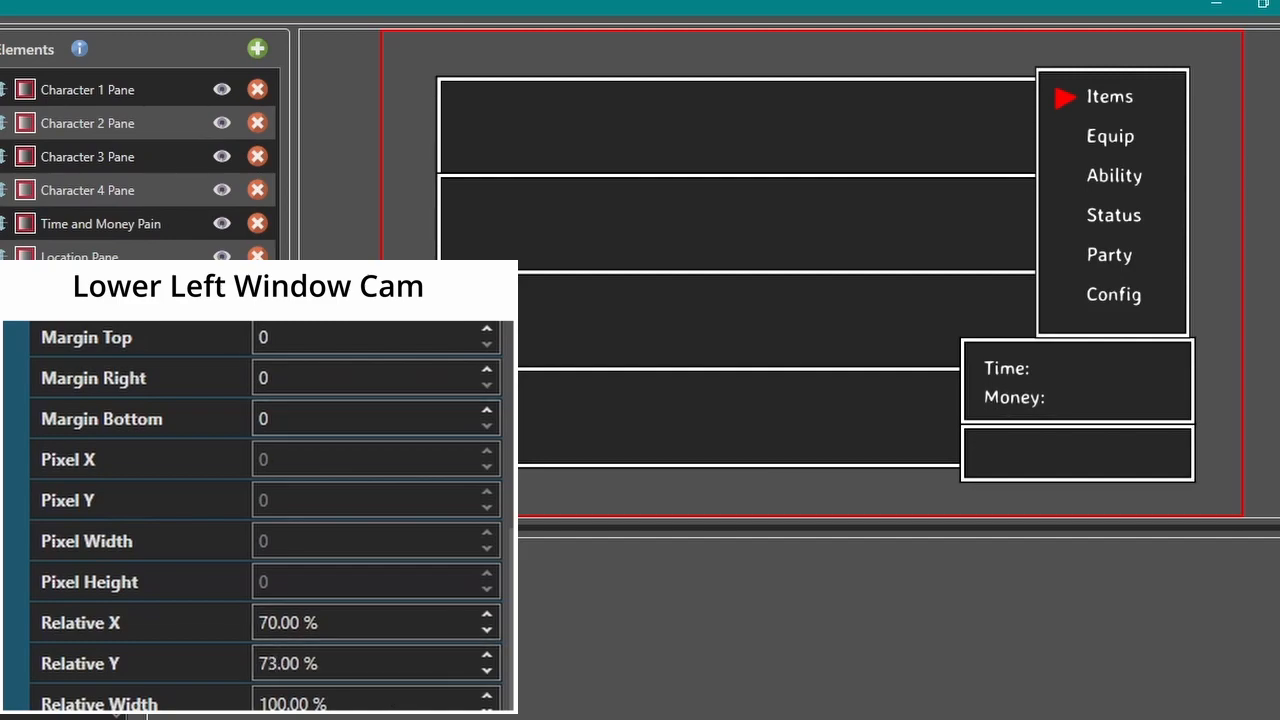
Add a Text element for the location and enter "Location: <mapname>" as its displayed text.
{"action": "left_click", "coordinate": [257, 48]}
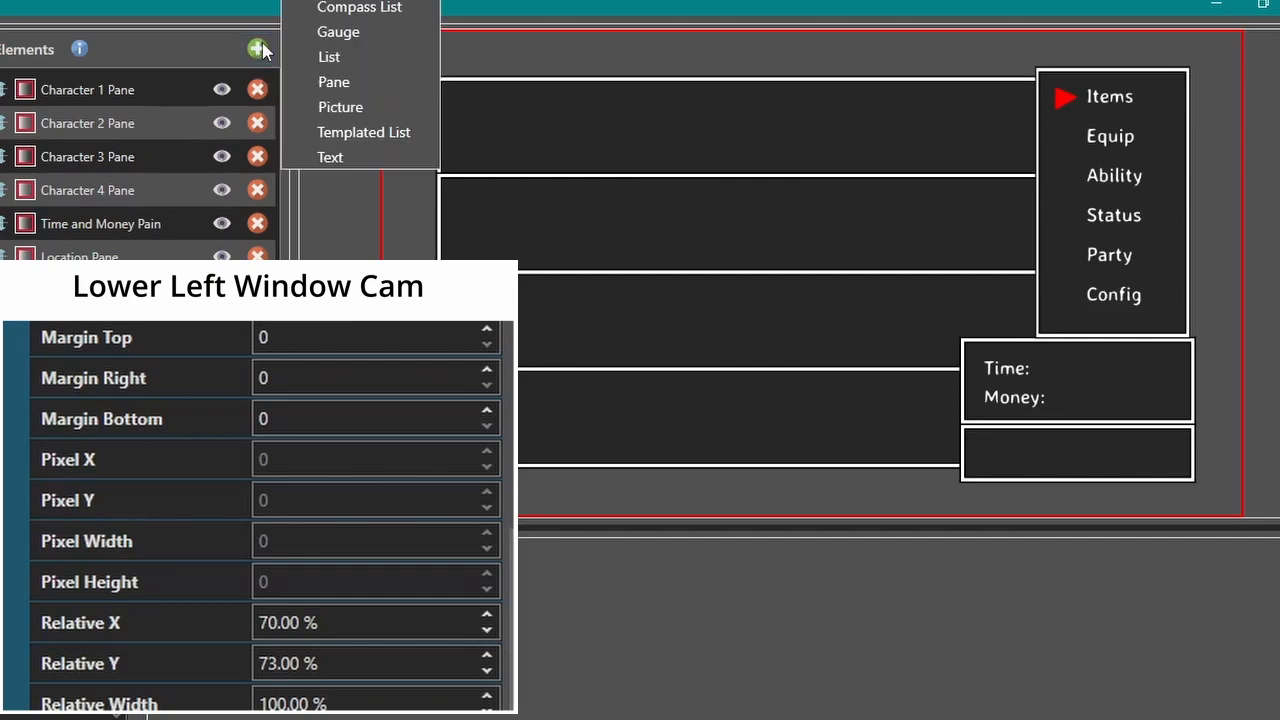
{"action": "left_click", "coordinate": [332, 157]}
{"action": "mouse_move", "coordinate": [510, 432]}
{"action": "left_mouse_down"}
{"action": "mouse_move", "coordinate": [503, 682]}
{"action": "mouse_move", "coordinate": [510, 432]}
{"action": "left_mouse_up"}
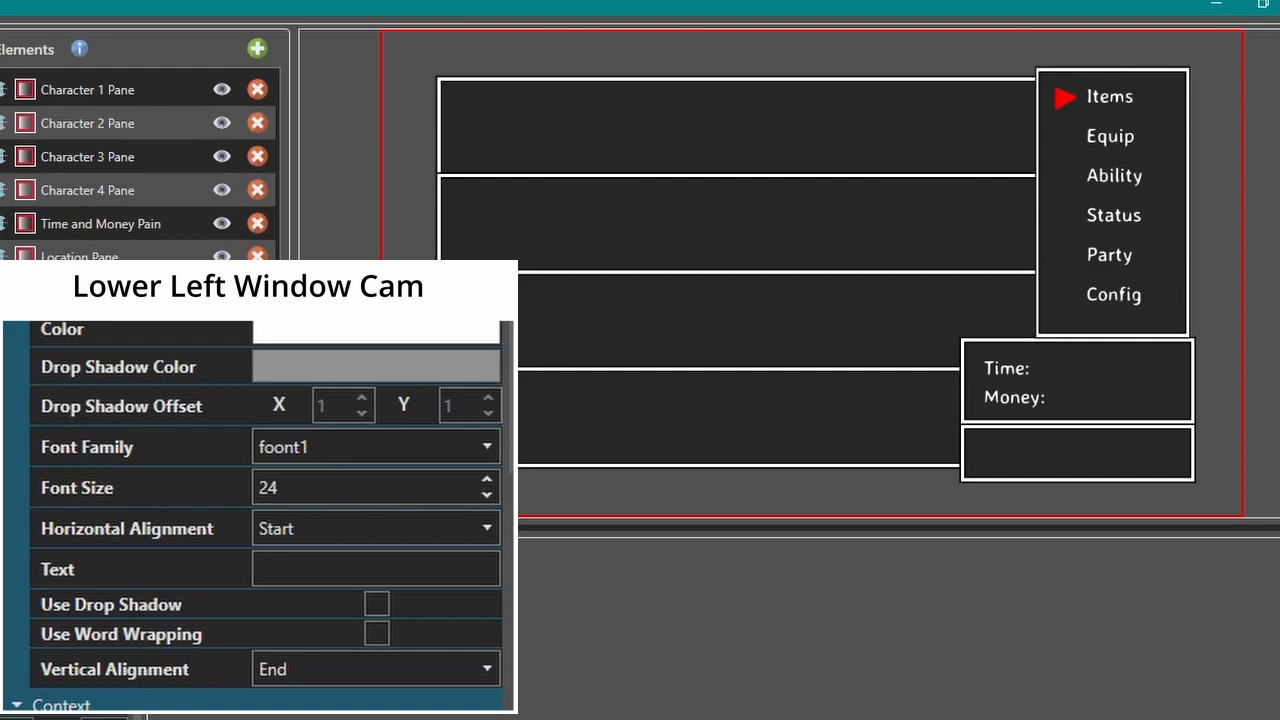
{"action": "left_click", "coordinate": [291, 576]}
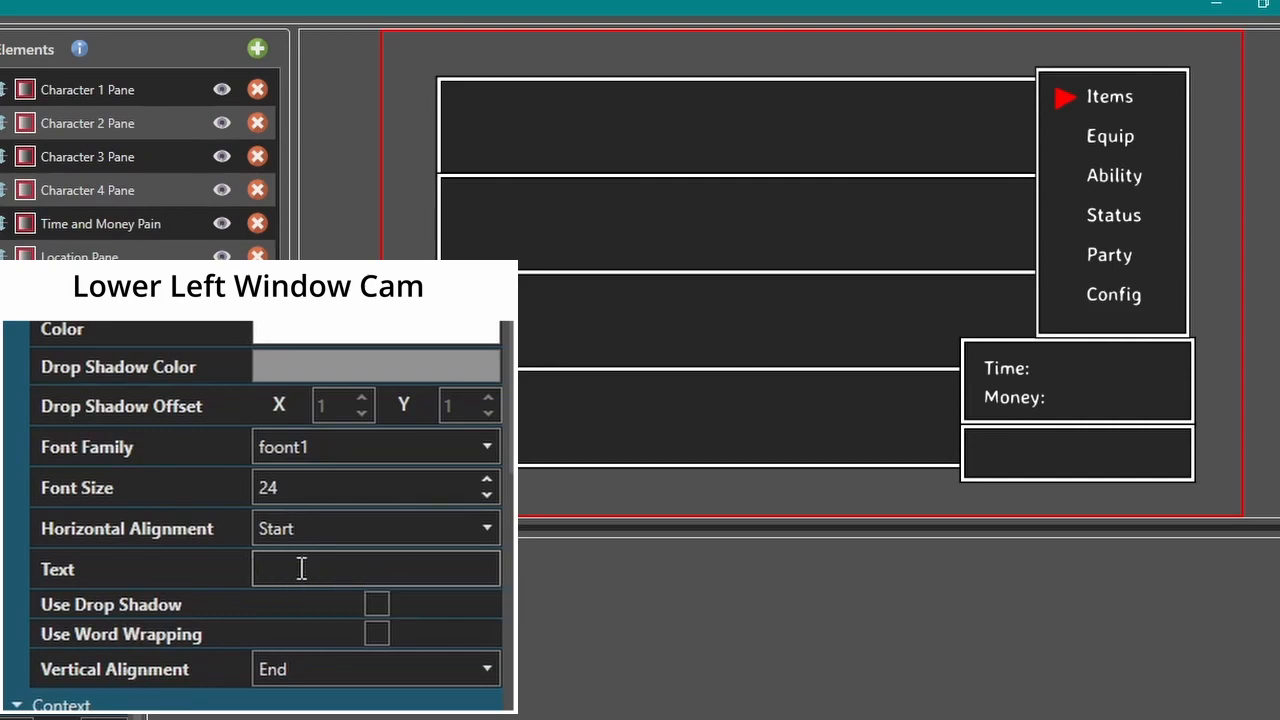
{"action": "type", "text": "Location"}
{"action": "type", "text": ":"}
{"action": "type", "text": "<mapname"}
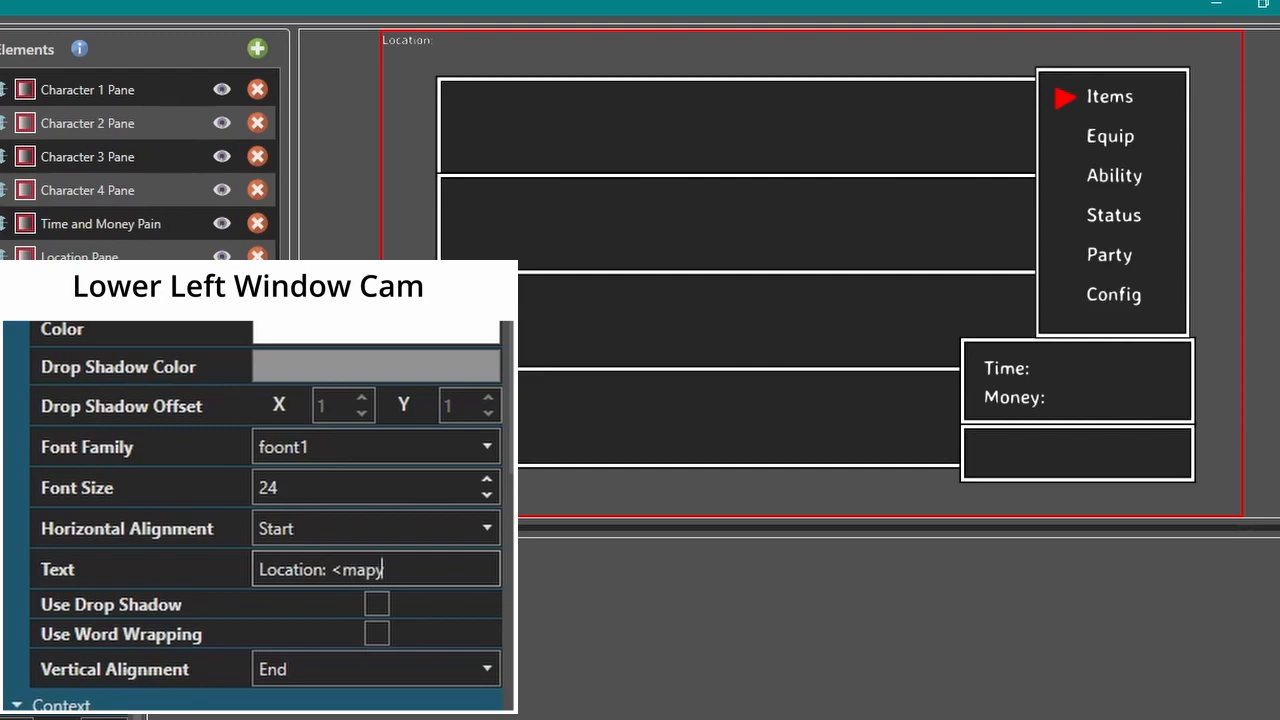
{"action": "type", "text": ">"}
Set the Location element's font size to 36.
{"action": "left_click", "coordinate": [359, 665]}
{"action": "left_click", "coordinate": [359, 664]}
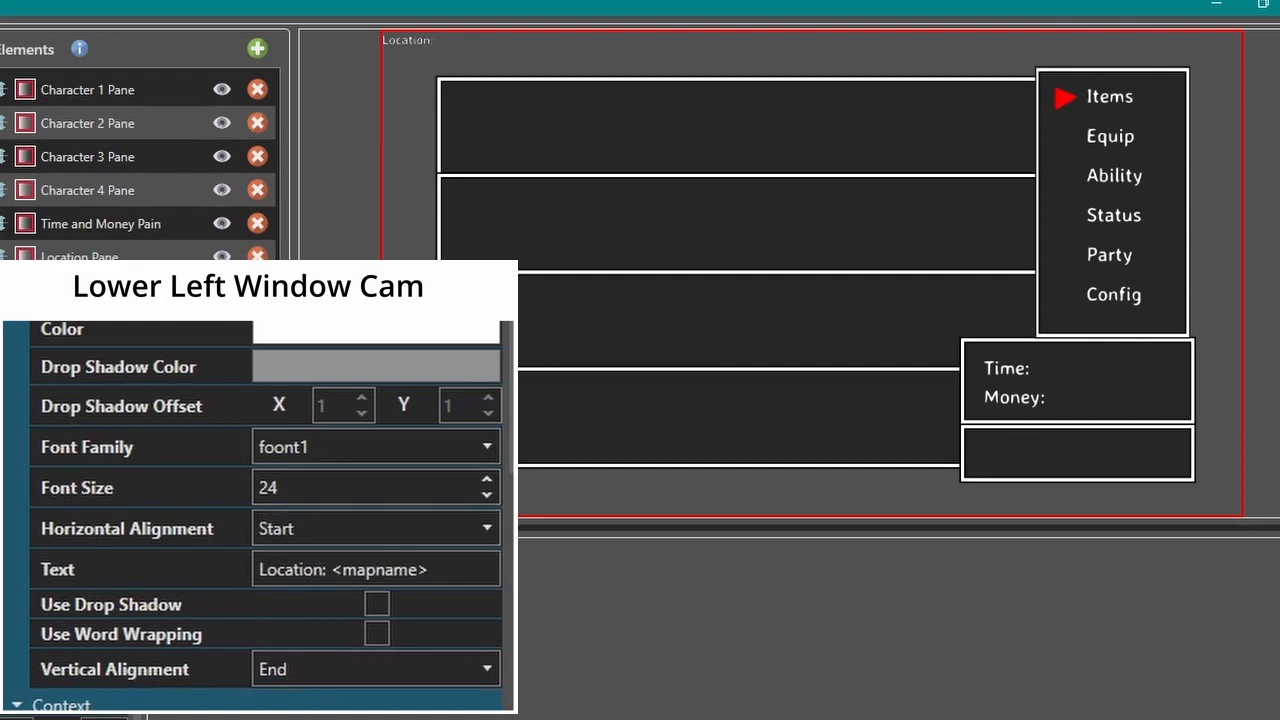
{"action": "double_click", "coordinate": [303, 482]}
{"action": "type", "text": "36"}
Position the Location element inside the location pane with Relative X 70% and Relative Y 83%.
{"action": "scroll", "coordinate": [400, 620], "scroll_direction": "down", "scroll_amount": 8}
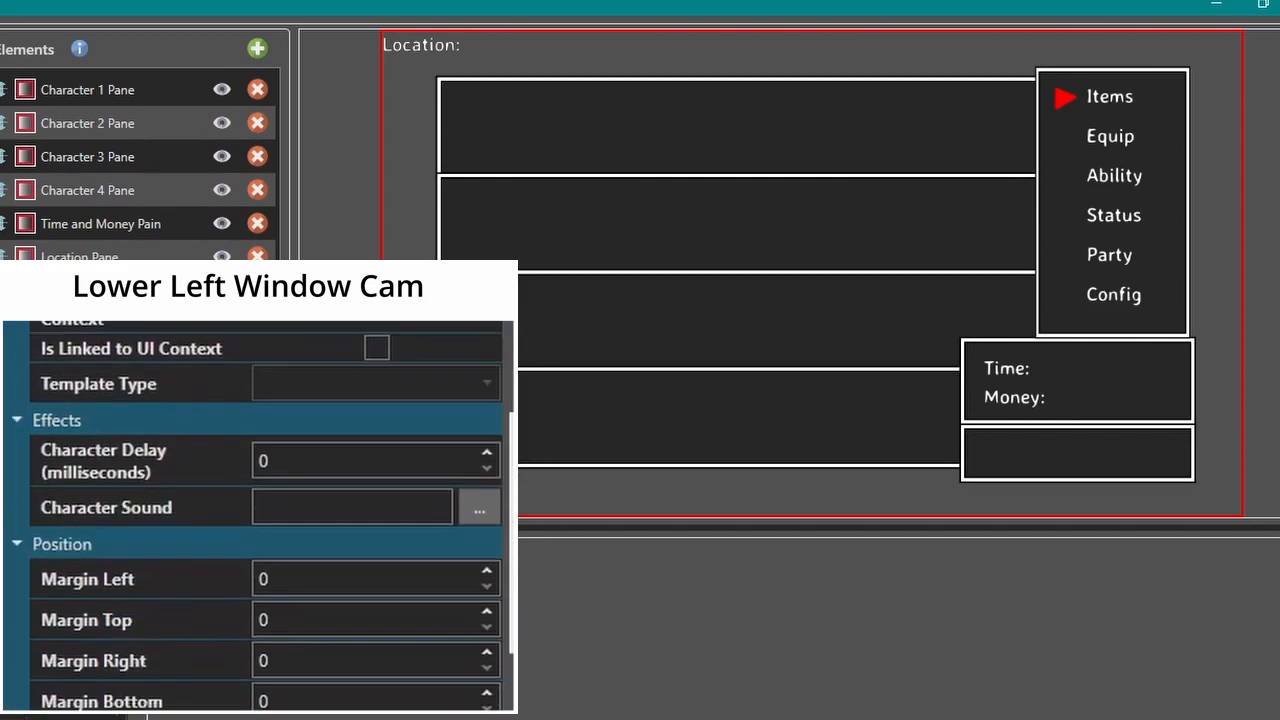
{"action": "double_click", "coordinate": [362, 626]}
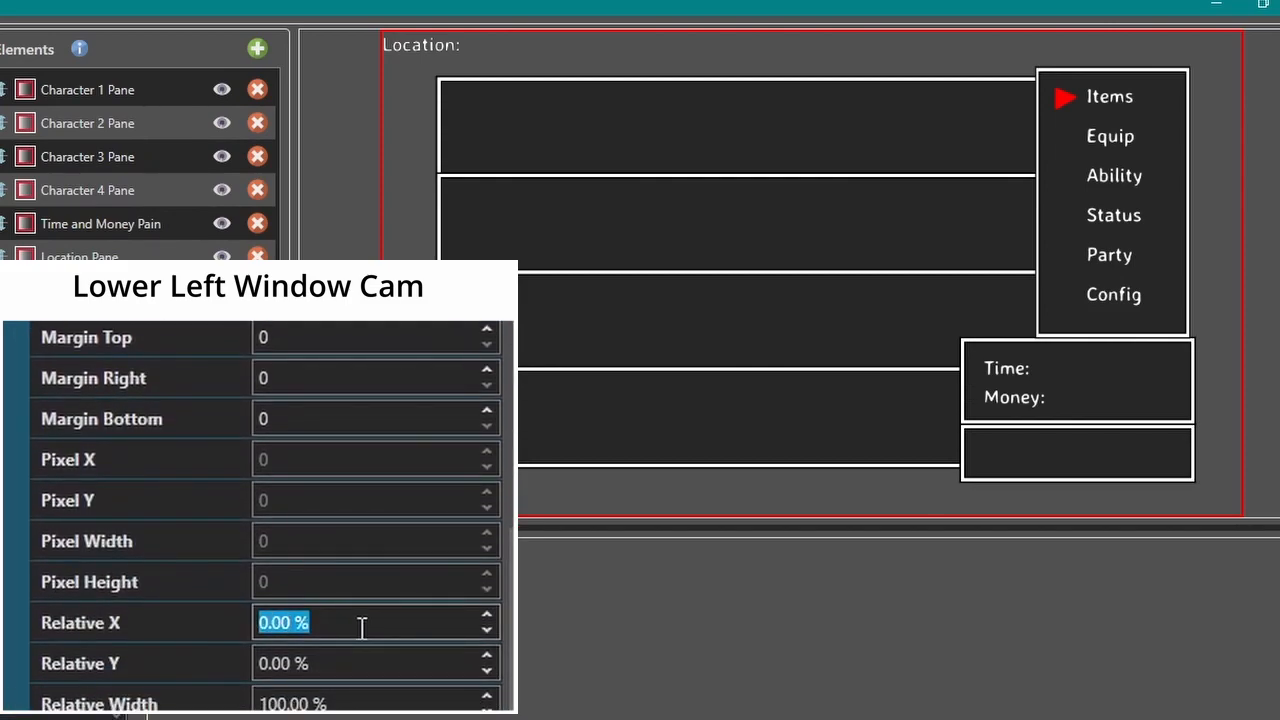
{"action": "type", "text": "70"}
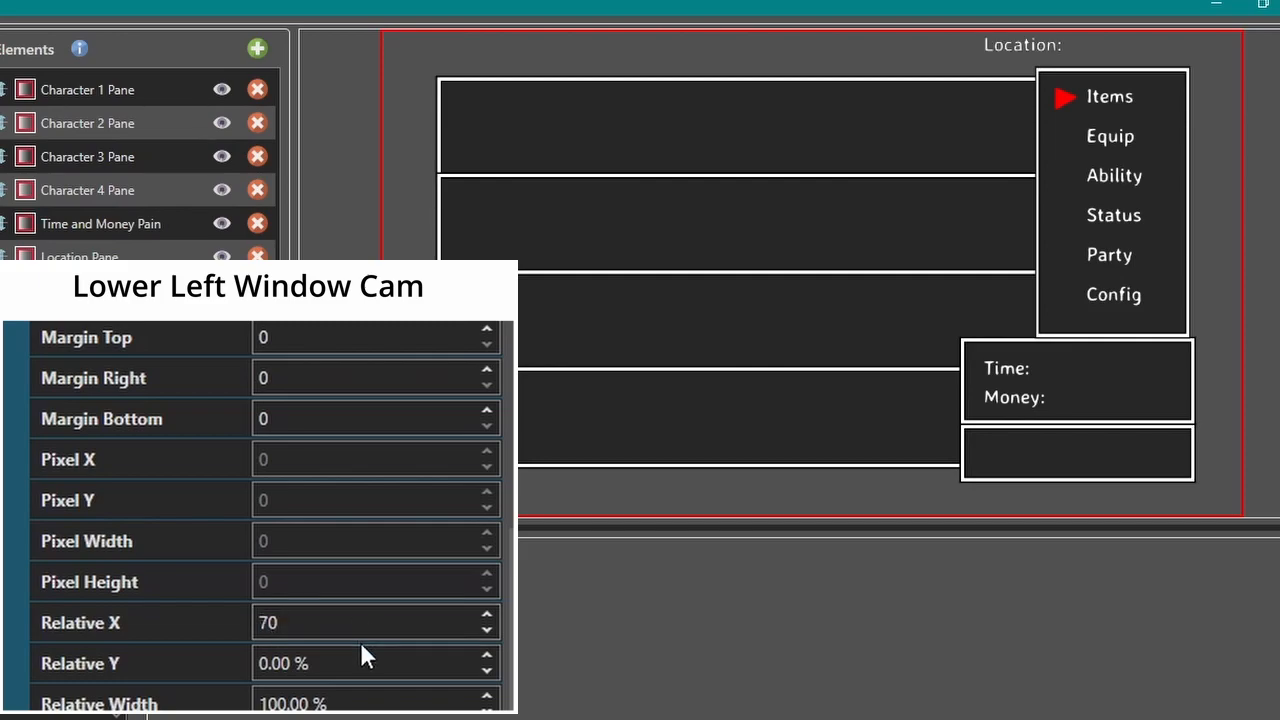
{"action": "left_click", "coordinate": [370, 661]}
{"action": "double_click", "coordinate": [369, 663]}
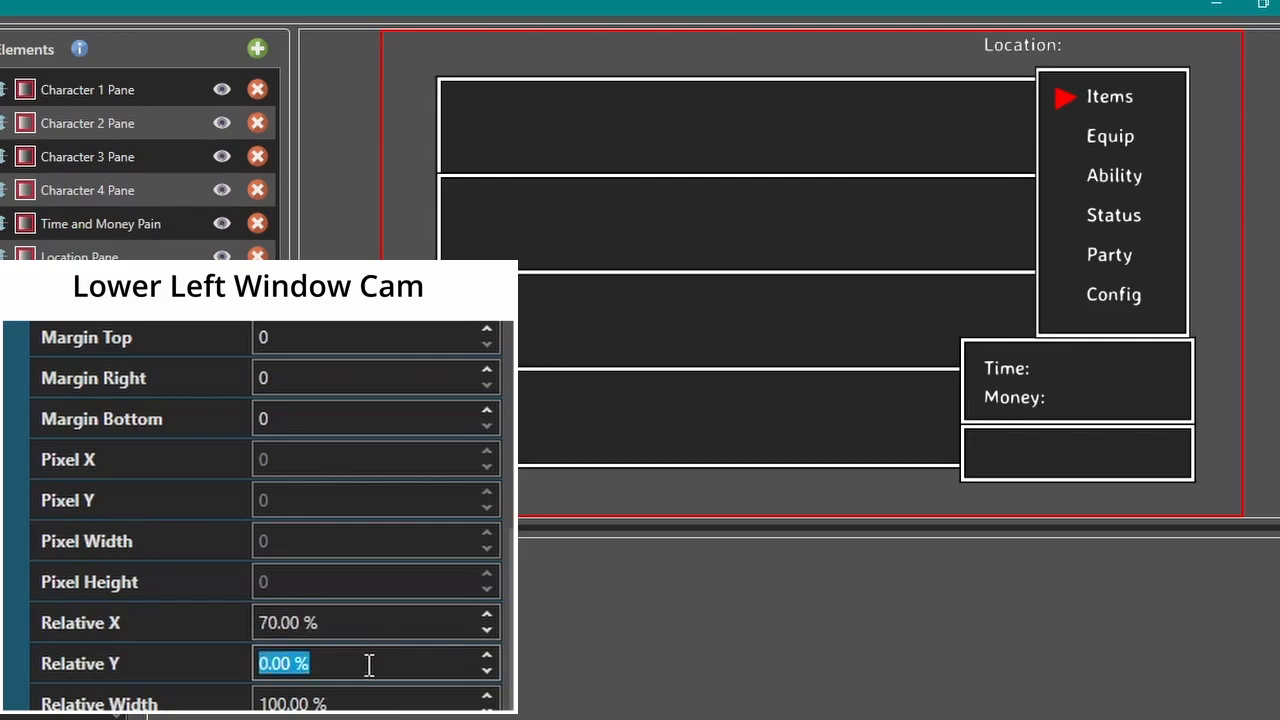
{"action": "type", "text": "80"}
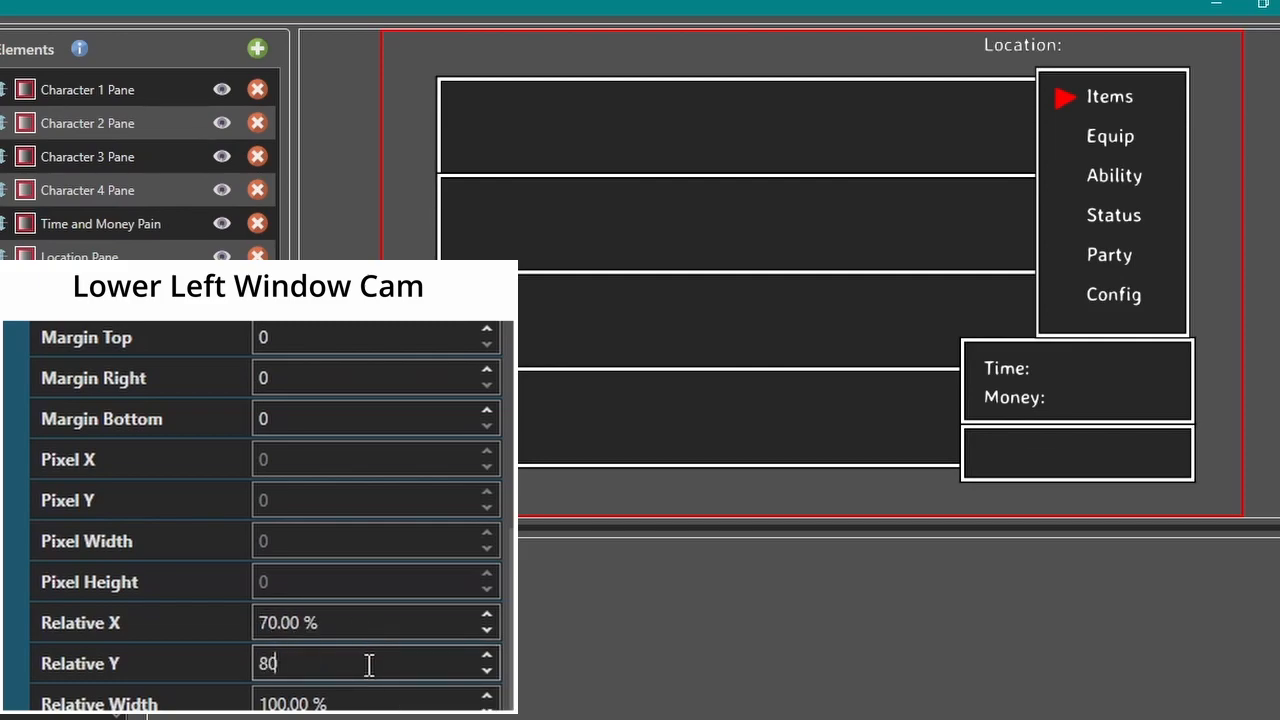
{"action": "key", "text": "Up"}
{"action": "key", "text": "Up"}
{"action": "key", "text": "Up"}
{"action": "key", "text": "Up"}
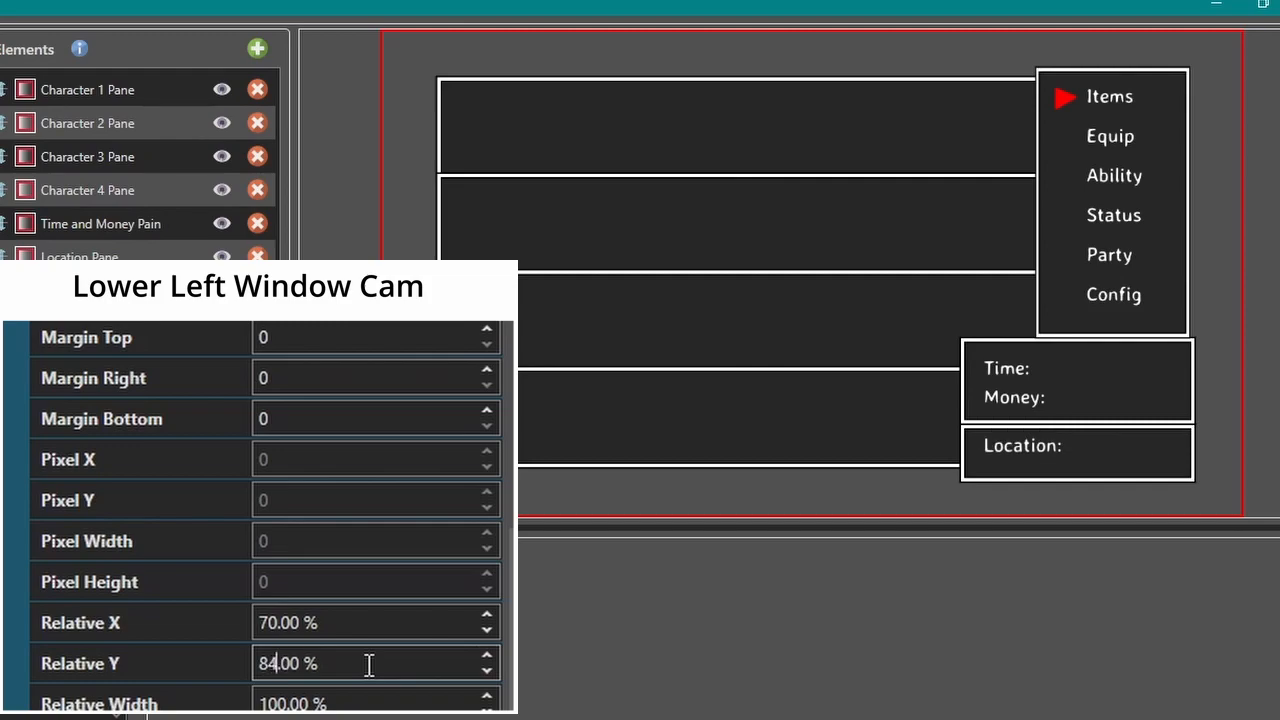
{"action": "key", "text": "Down"}
{"action": "key", "text": "Down"}
{"action": "key", "text": "Up"}
{"action": "key", "text": "Down"}
{"action": "key", "text": "Up"}
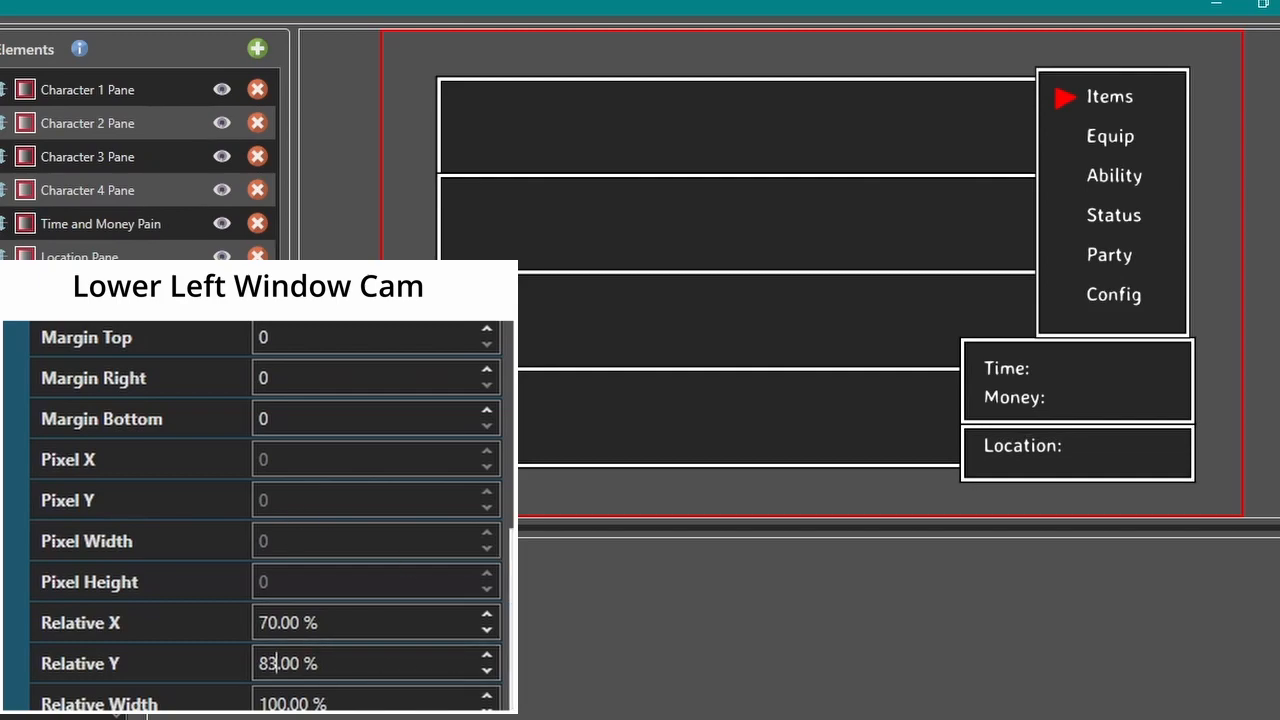
Set the Location element's vertical alignment to Start and save the database changes.
{"action": "scroll", "coordinate": [507, 497], "scroll_direction": "up", "scroll_amount": 5}
{"action": "scroll", "coordinate": [507, 497], "scroll_direction": "up", "scroll_amount": 10}
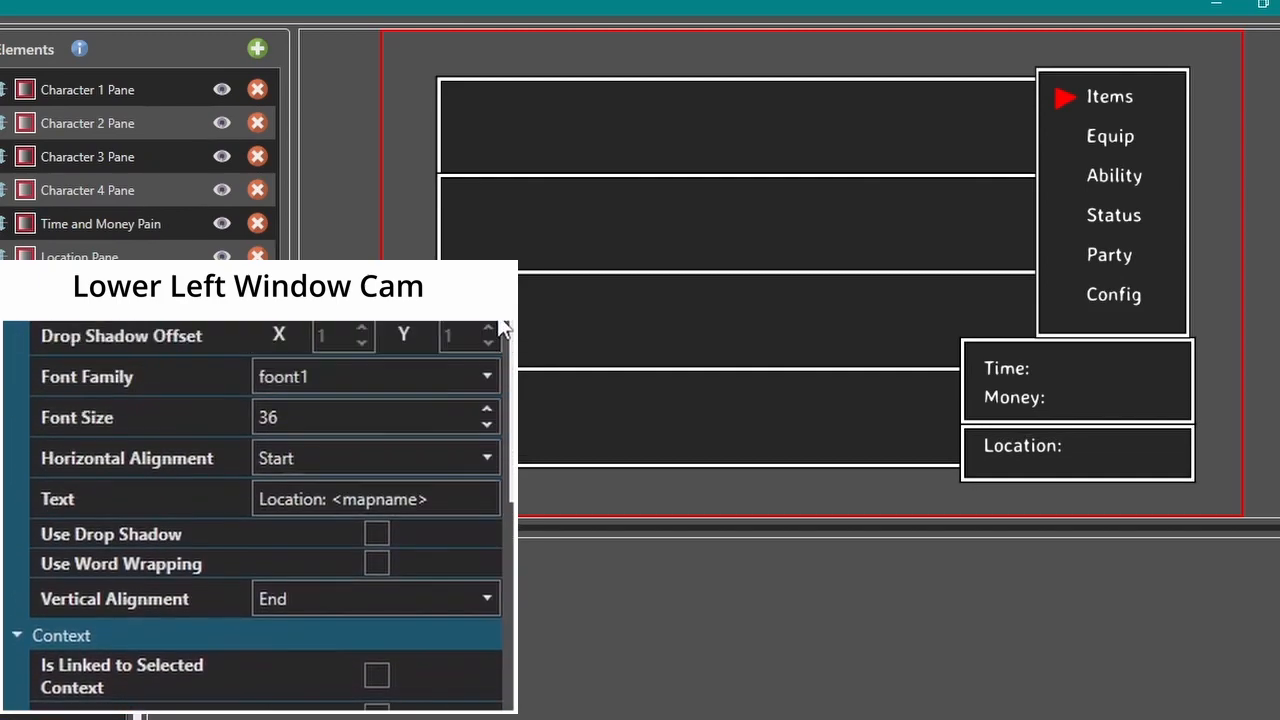
{"action": "left_click", "coordinate": [285, 676]}
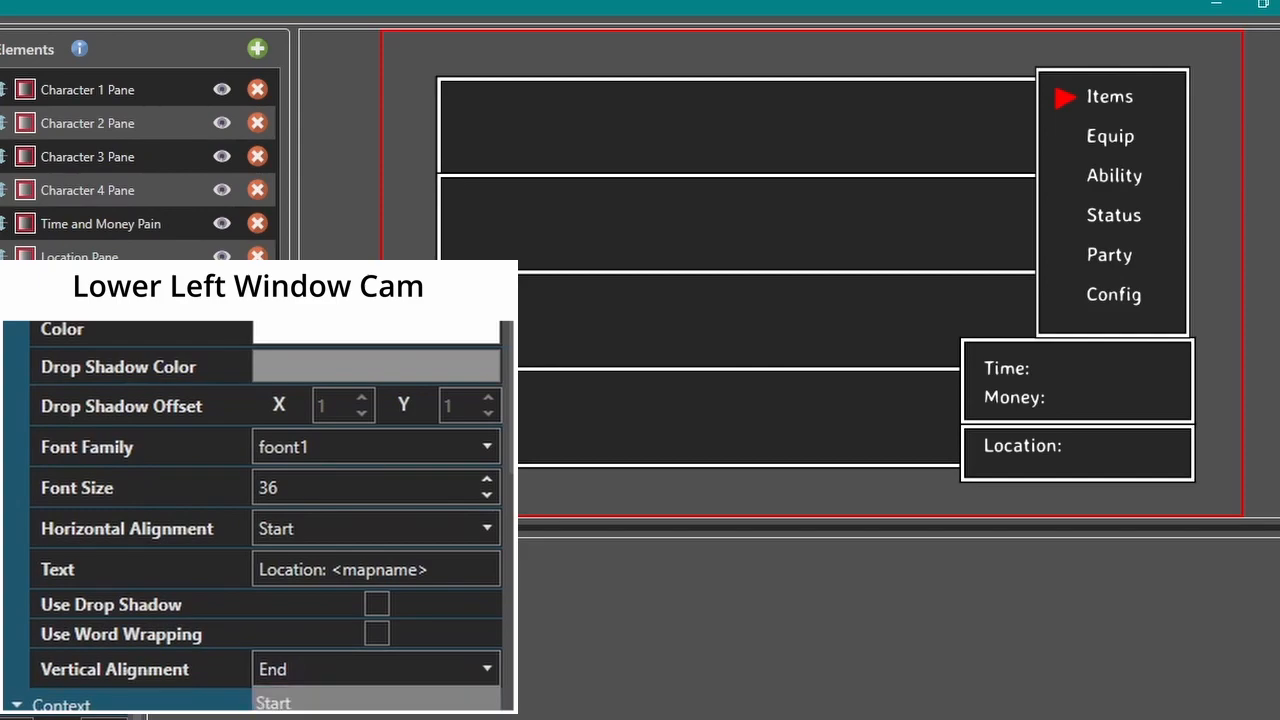
{"action": "left_click", "coordinate": [300, 704]}
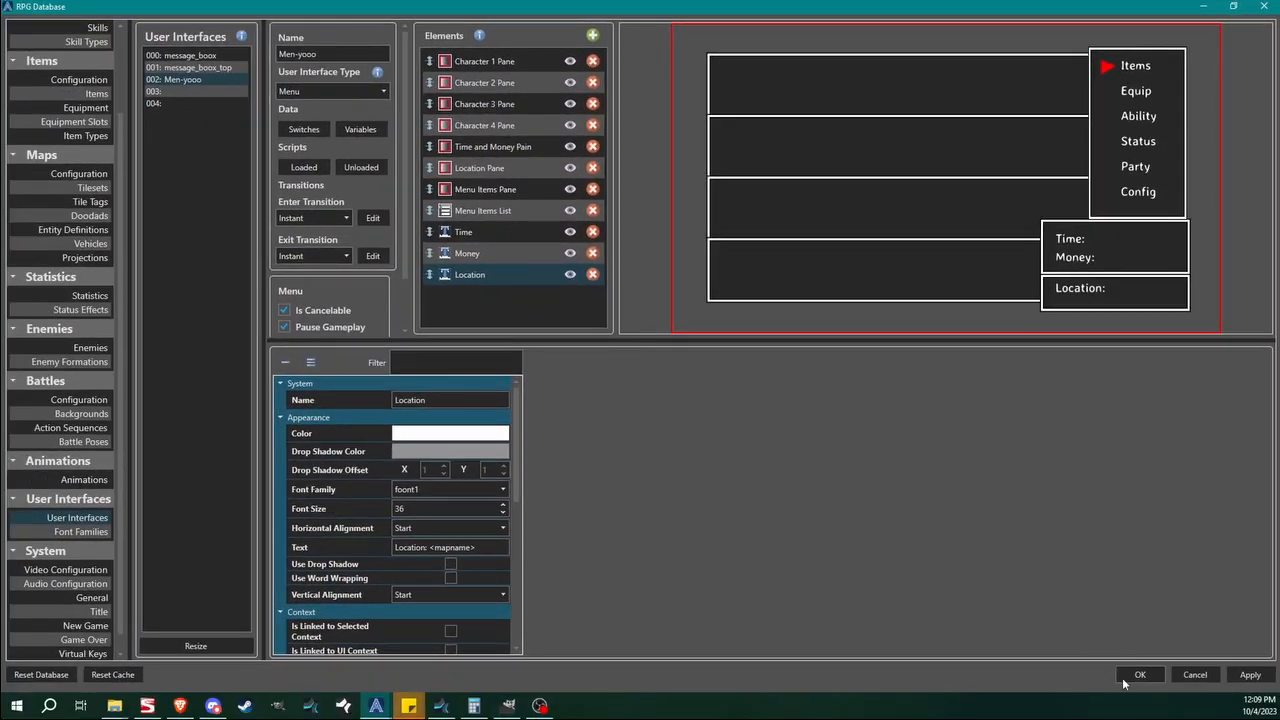
{"action": "left_click", "coordinate": [1140, 674]}
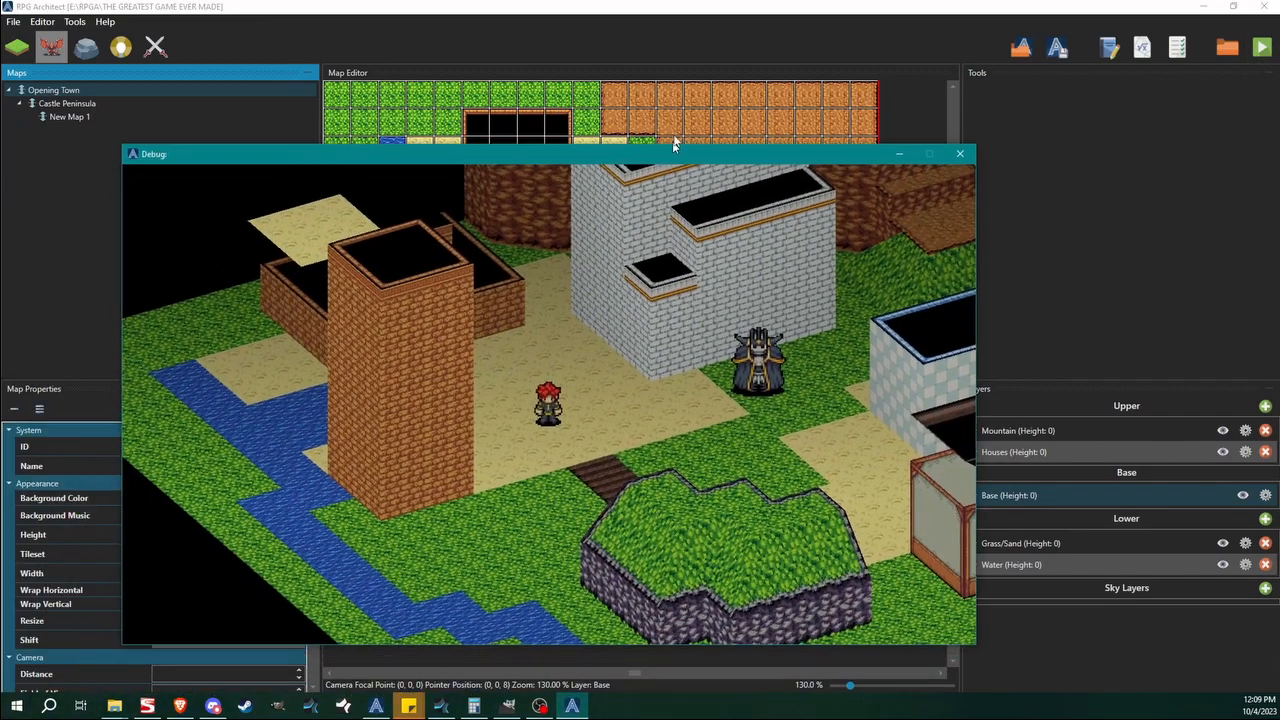
Open the custom menu in the running debug game and cycle the cursor through the entries from Items to Config.
{"action": "left_click_drag", "start_coordinate": [672, 149], "coordinate": [780, 93]}
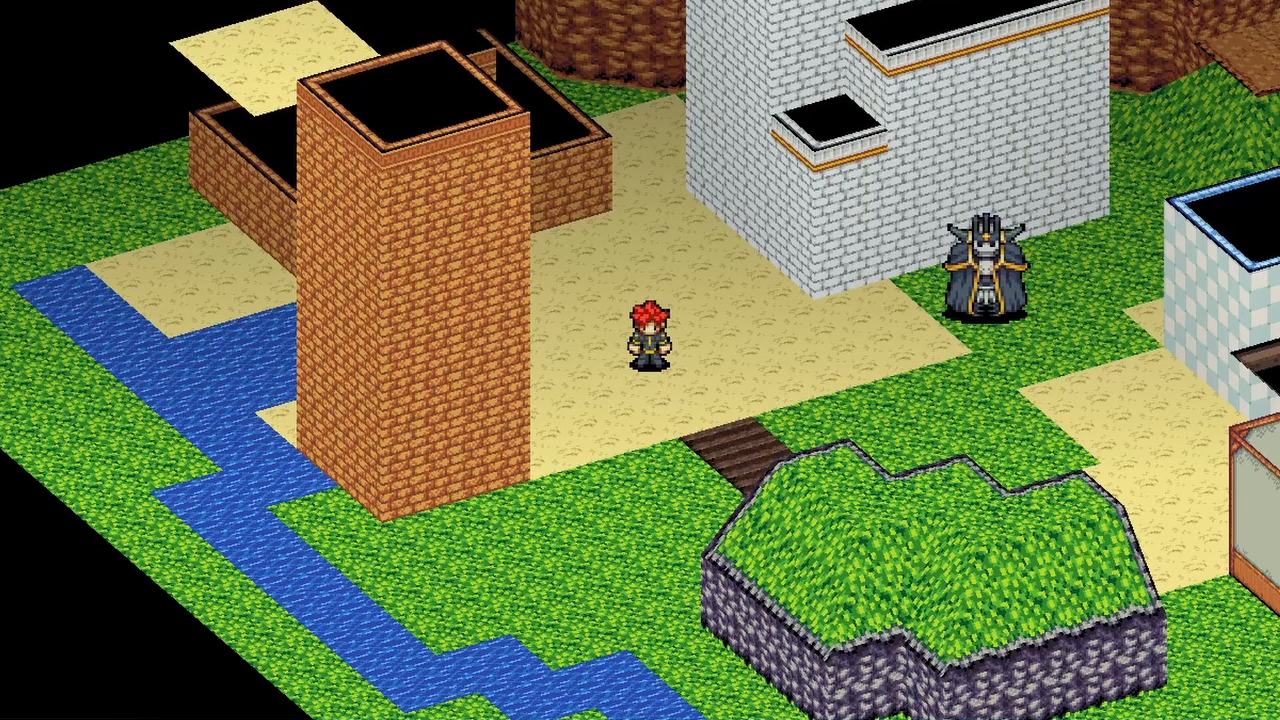
{"action": "key", "text": "Escape"}
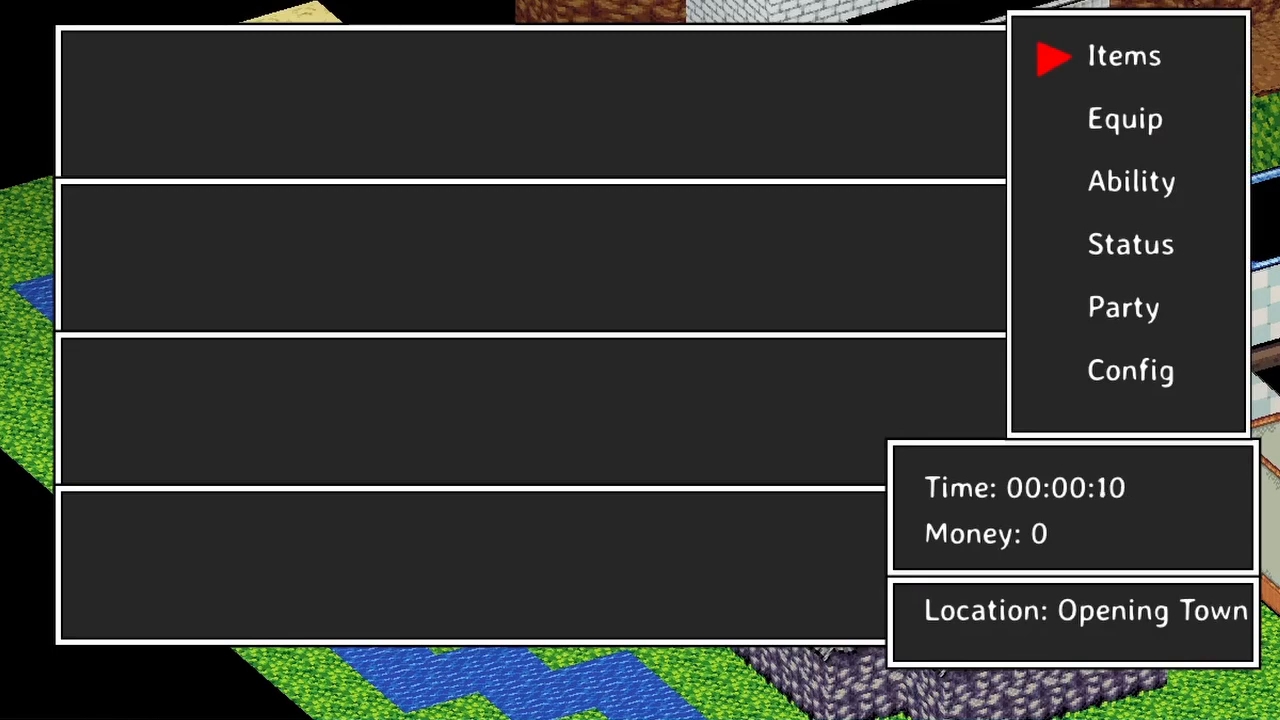
{"action": "key", "text": "Down"}
{"action": "key", "text": "Down"}
{"action": "key", "text": "Down"}
{"action": "key", "text": "Down"}
{"action": "key", "text": "Down"}
{"action": "key", "text": "Up"}
{"action": "key", "text": "Up"}
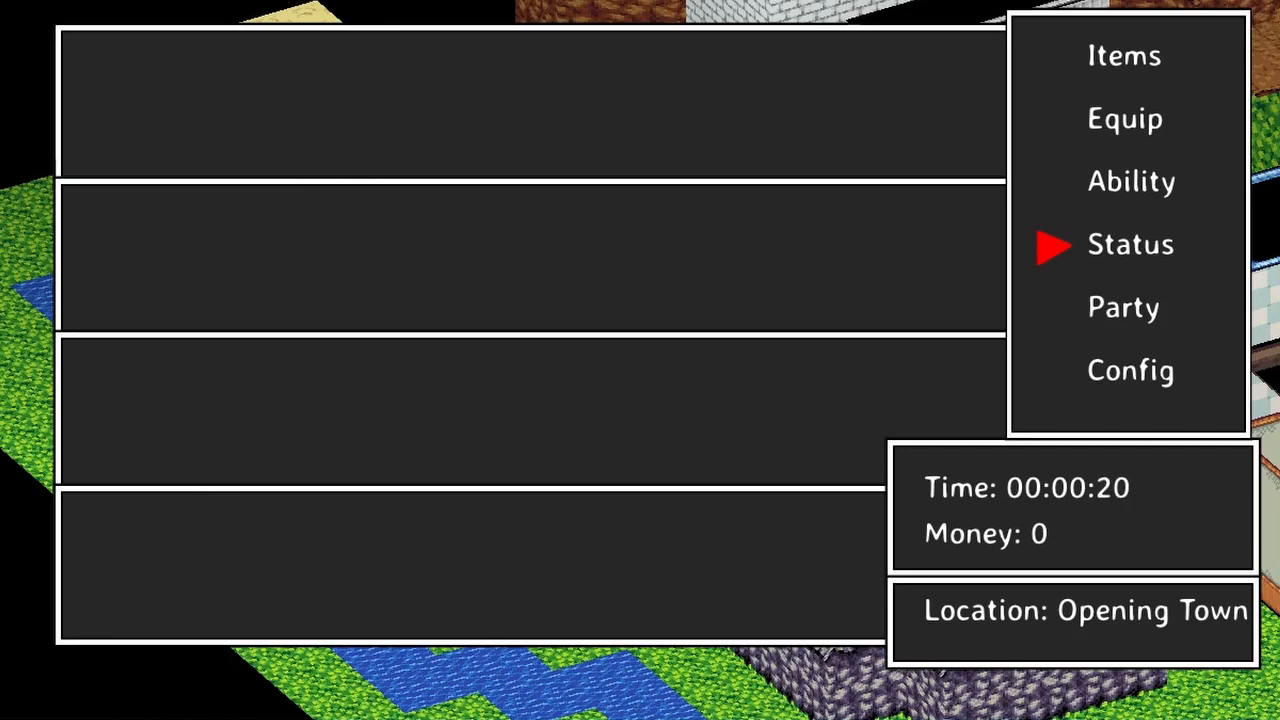
{"action": "key", "text": "Down"}
{"action": "key", "text": "Down"}
{"action": "key", "text": "Down"}
{"action": "key", "text": "Down"}
{"action": "key", "text": "Down"}
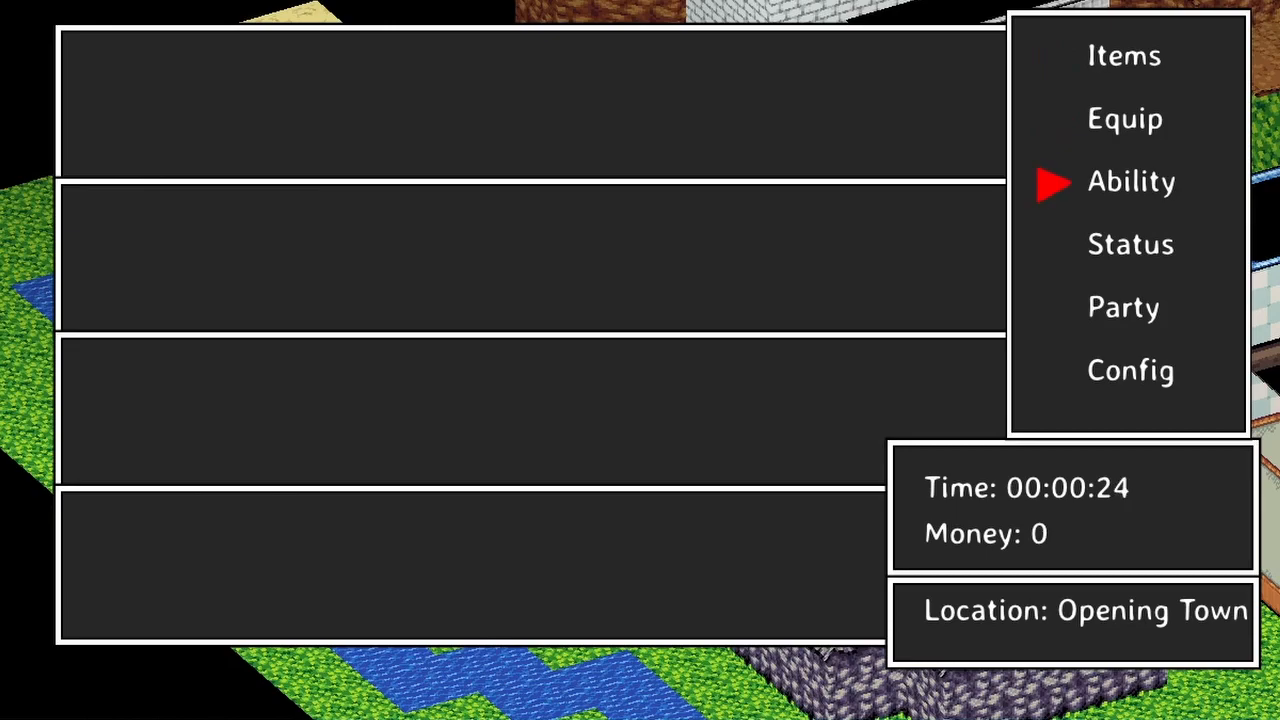
{"action": "key", "text": "Down"}
{"action": "key", "text": "Down"}
{"action": "key", "text": "Down"}
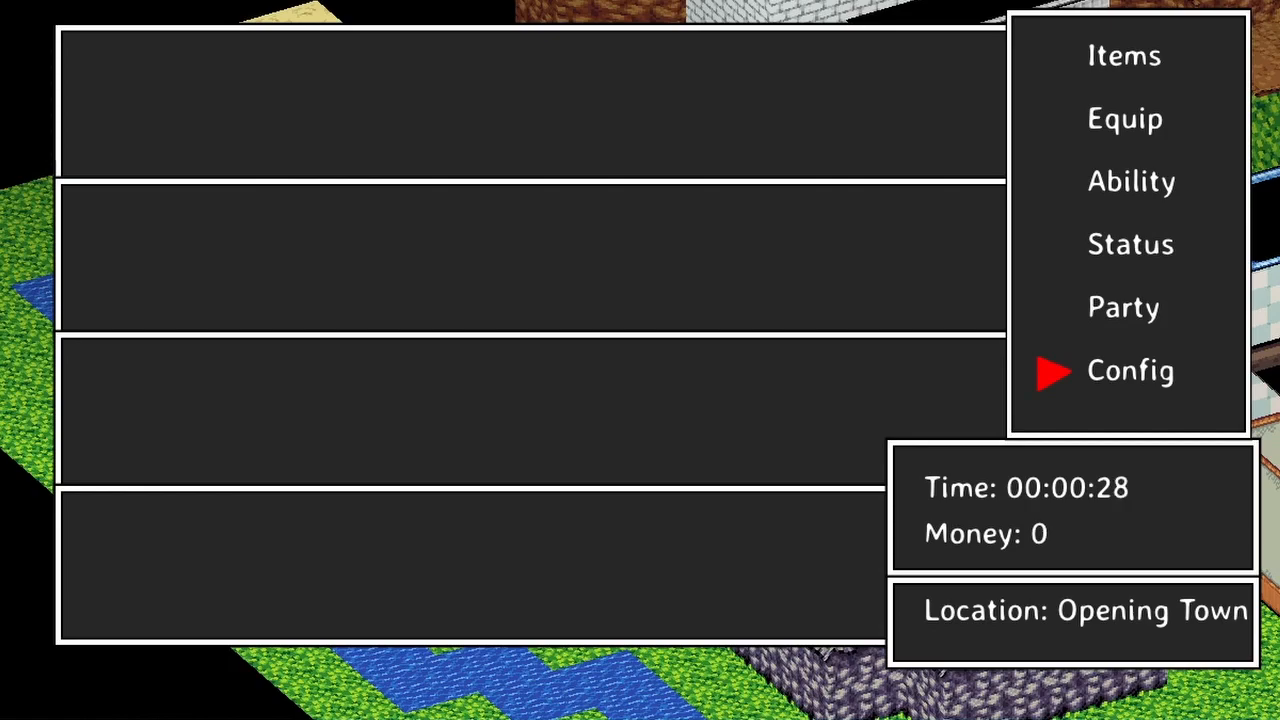
{"action": "key", "text": "Down"}
{"action": "key", "text": "Down"}
{"action": "key", "text": "Down"}
{"action": "key", "text": "Down"}
{"action": "key", "text": "Down"}
{"action": "key", "text": "Down"}
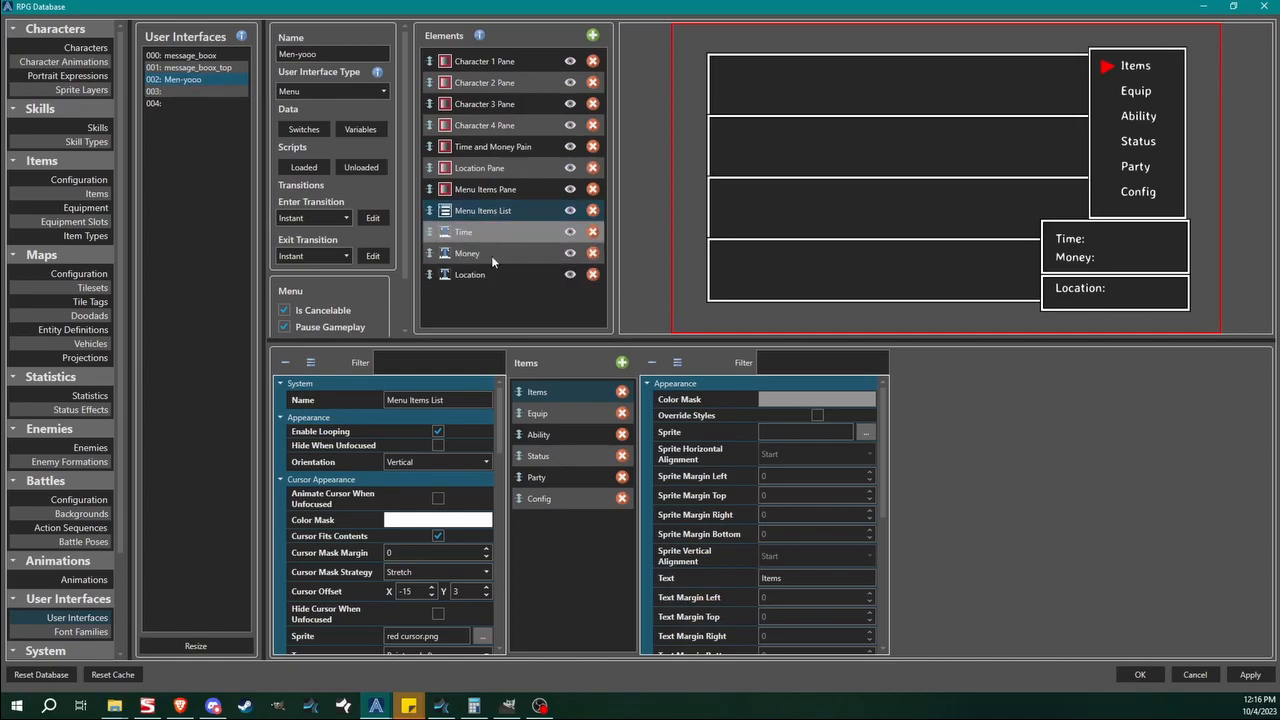
Open the Execute script of the Items entry in the Menu Items List.
{"action": "left_click", "coordinate": [482, 216]}
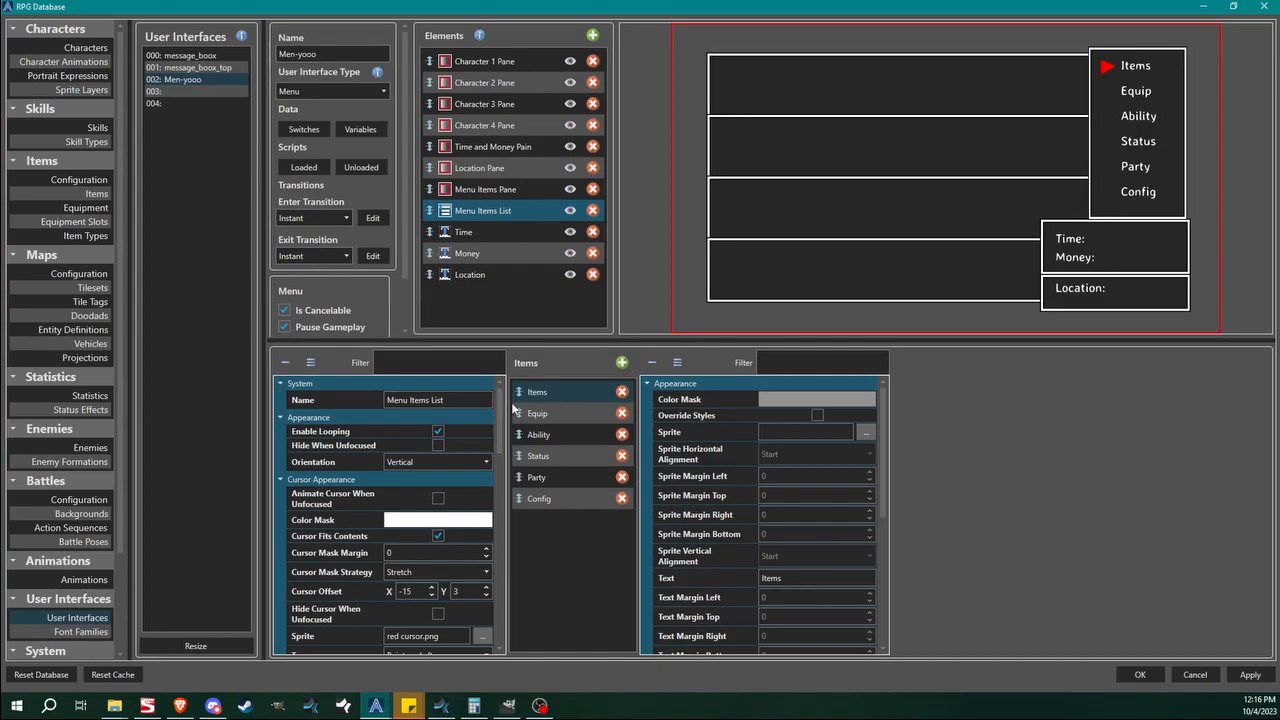
{"action": "left_click", "coordinate": [563, 392]}
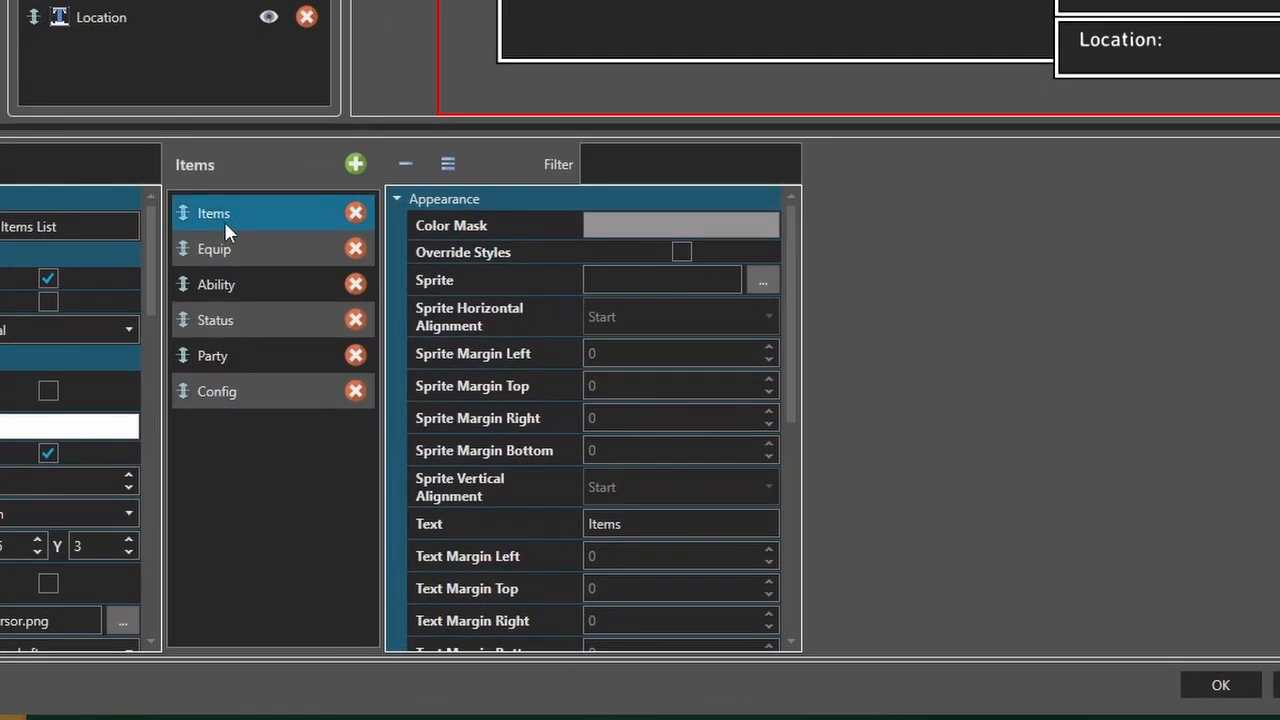
{"action": "left_click_drag", "start_coordinate": [791, 241], "coordinate": [823, 523]}
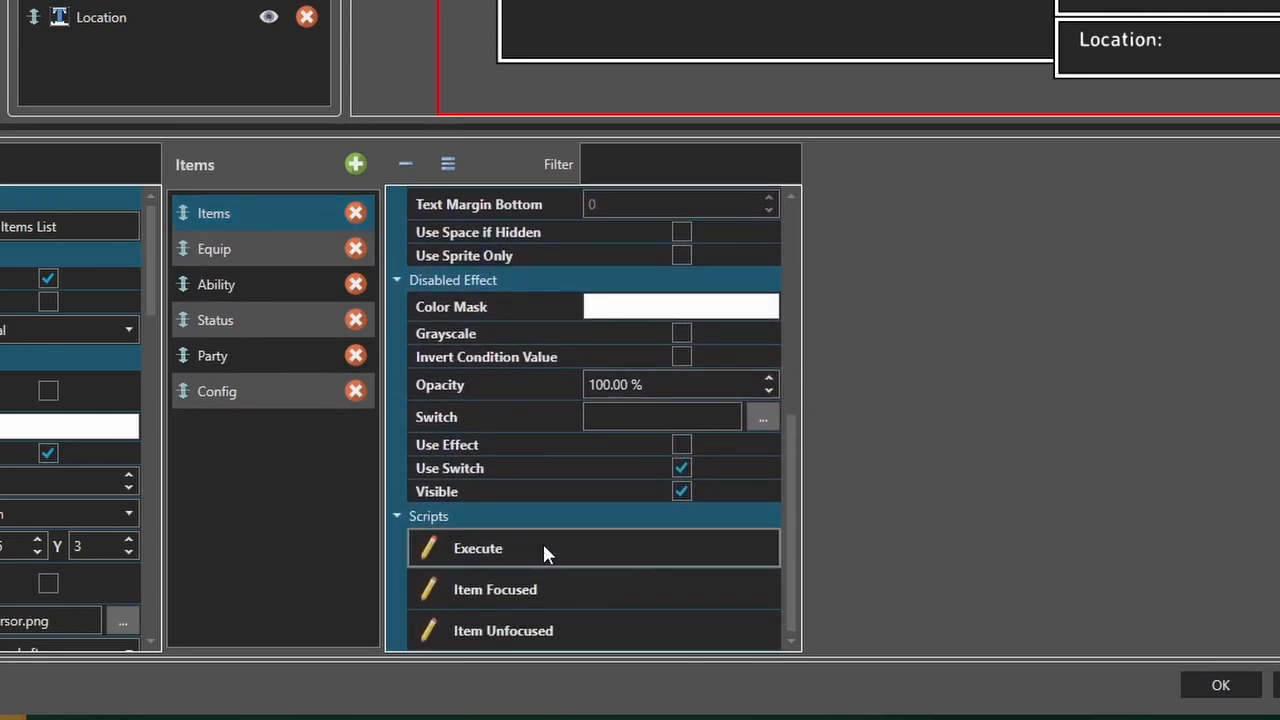
{"action": "left_click", "coordinate": [602, 560]}
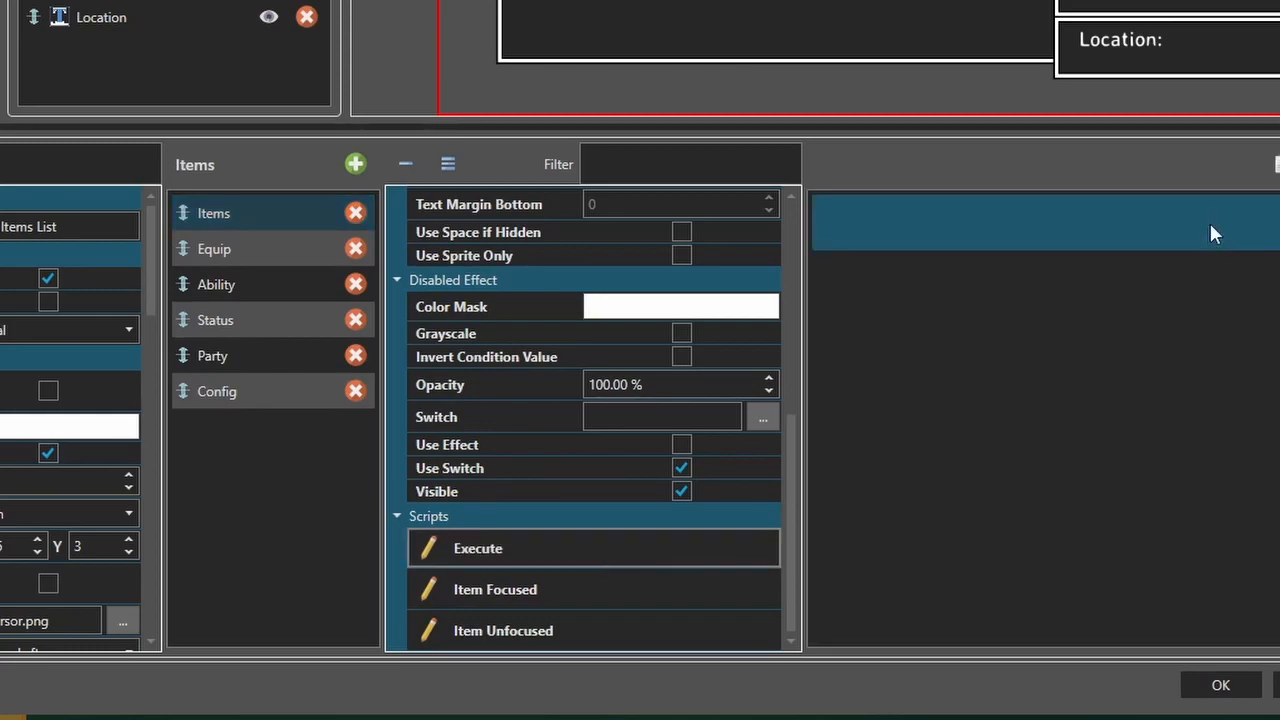
Examine the User Interface commands available for the Items entry's Execute script, such as Open Menu, without adding one.
{"action": "right_click", "coordinate": [985, 238]}
{"action": "right_click", "coordinate": [883, 218]}
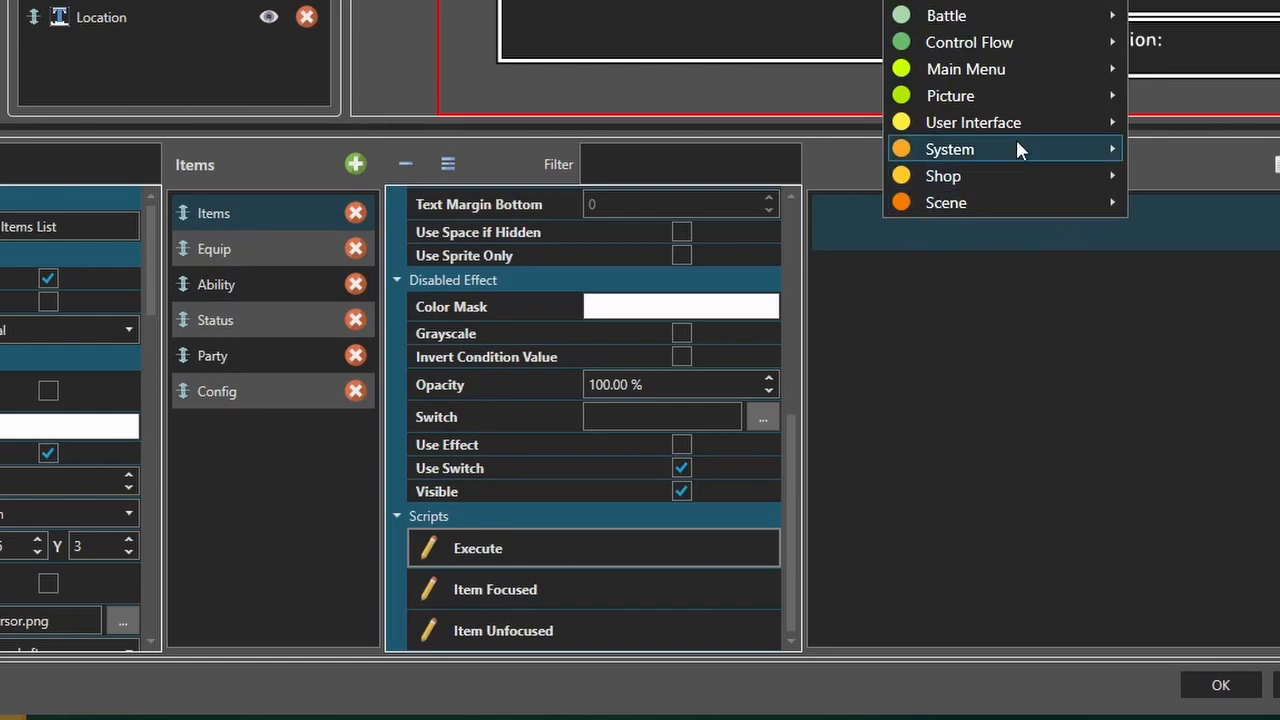
{"action": "mouse_move", "coordinate": [1027, 127]}
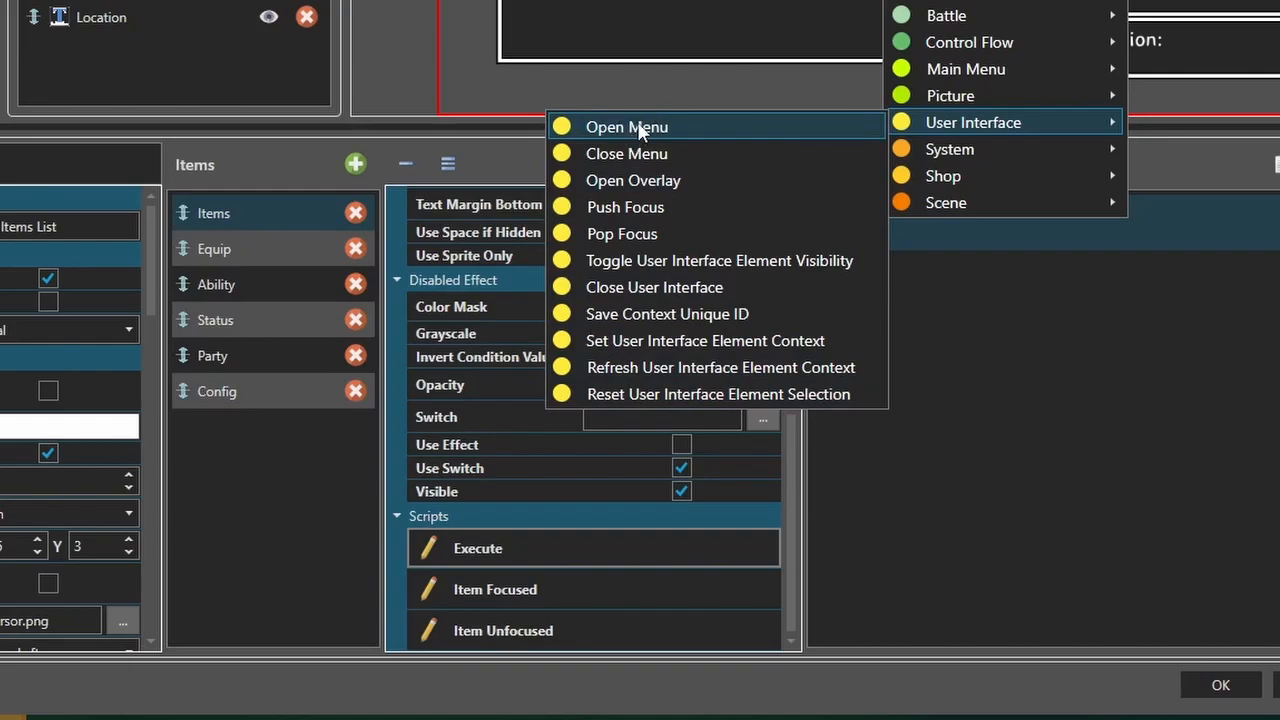
{"action": "left_click", "coordinate": [1194, 431]}
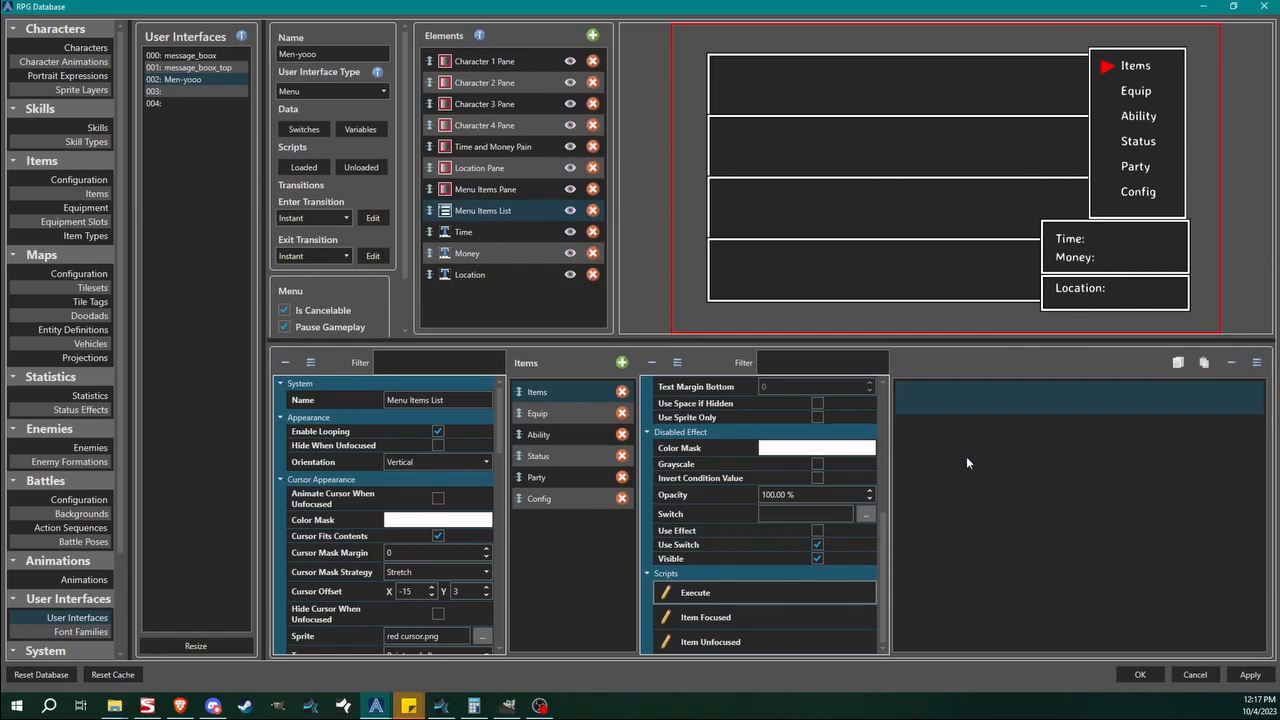
{"action": "right_click", "coordinate": [973, 400]}
{"action": "left_click", "coordinate": [975, 402]}
{"action": "right_click", "coordinate": [986, 401]}
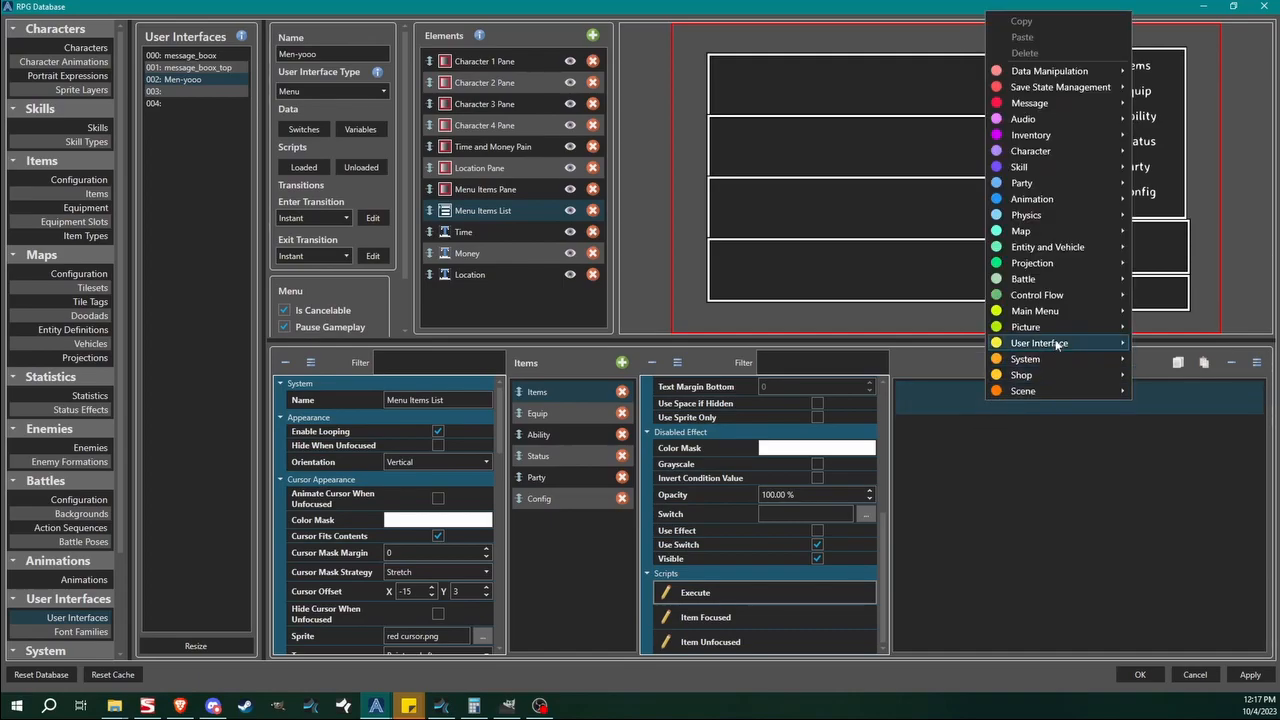
{"action": "mouse_move", "coordinate": [1040, 343]}
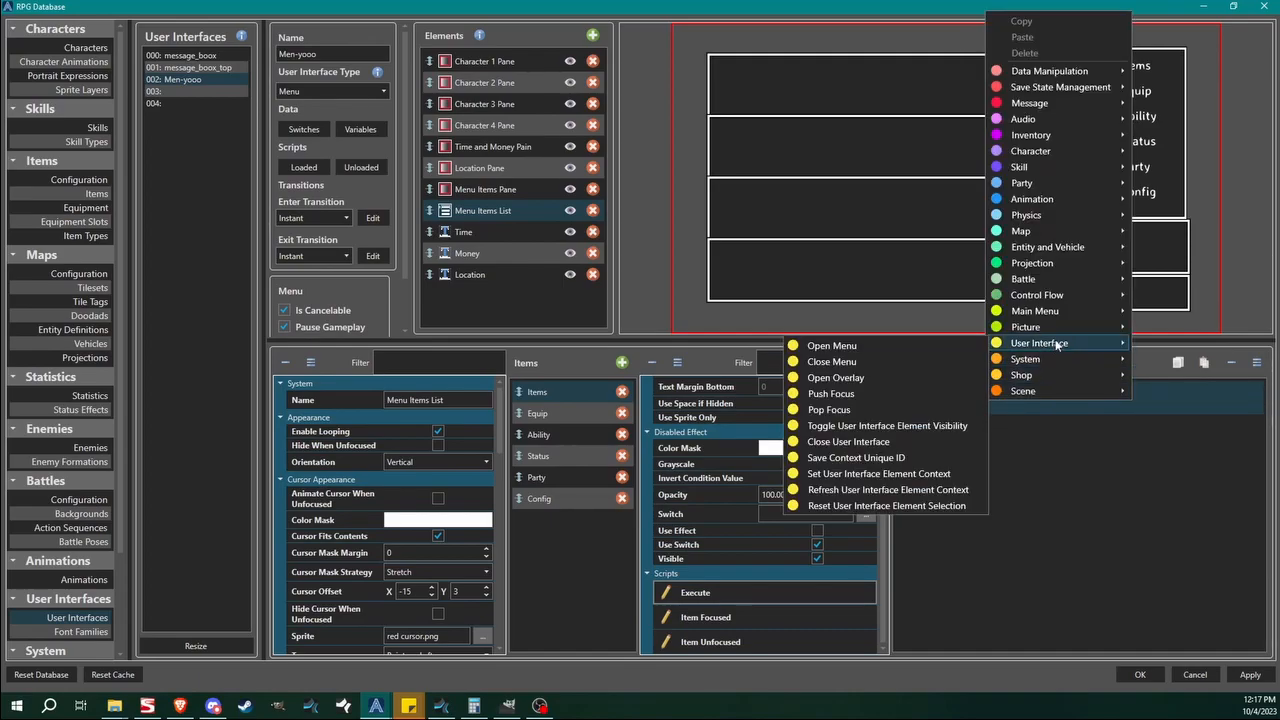
{"action": "left_click", "coordinate": [1021, 442]}
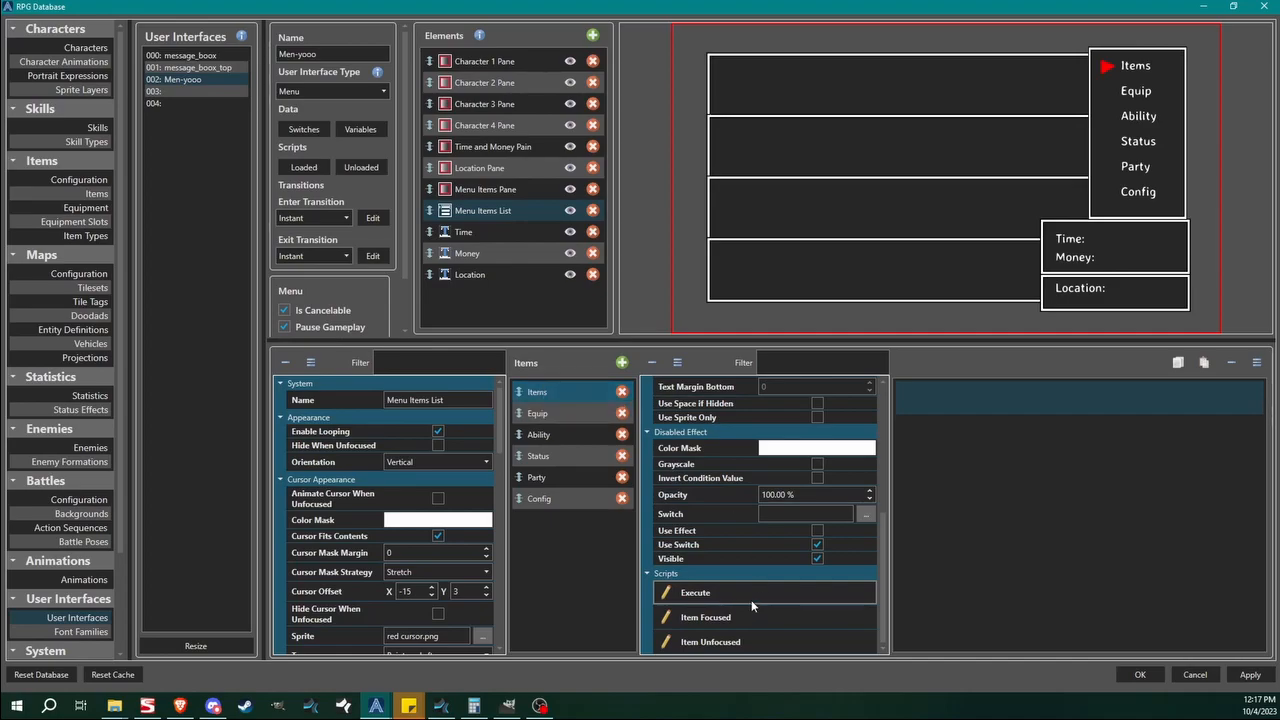
{"action": "right_click", "coordinate": [939, 408]}
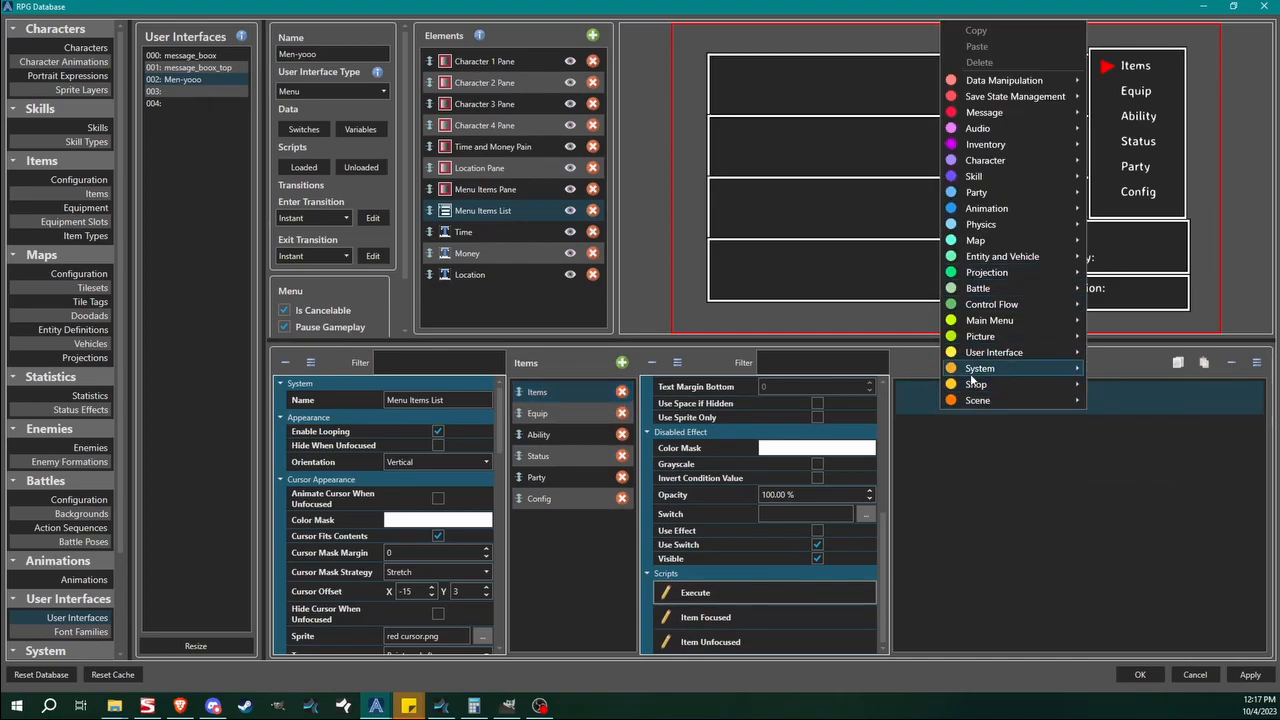
{"action": "mouse_move", "coordinate": [987, 355]}
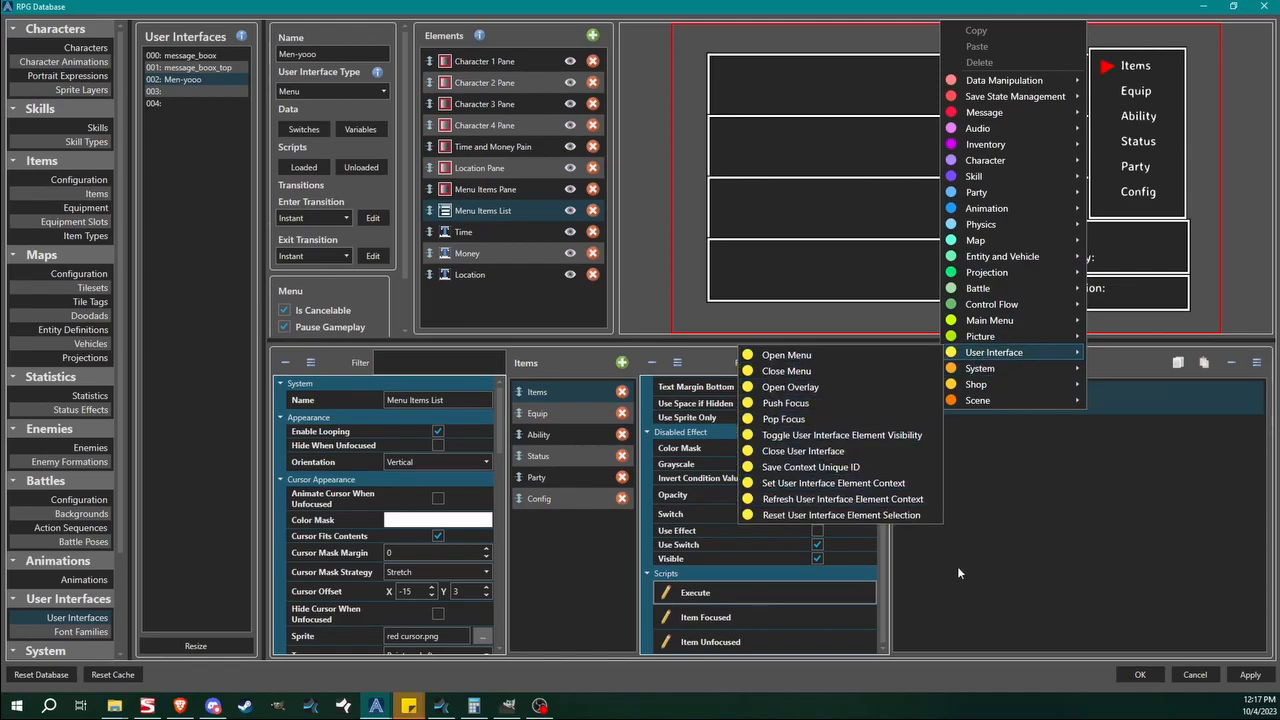
{"action": "left_click", "coordinate": [1228, 573]}
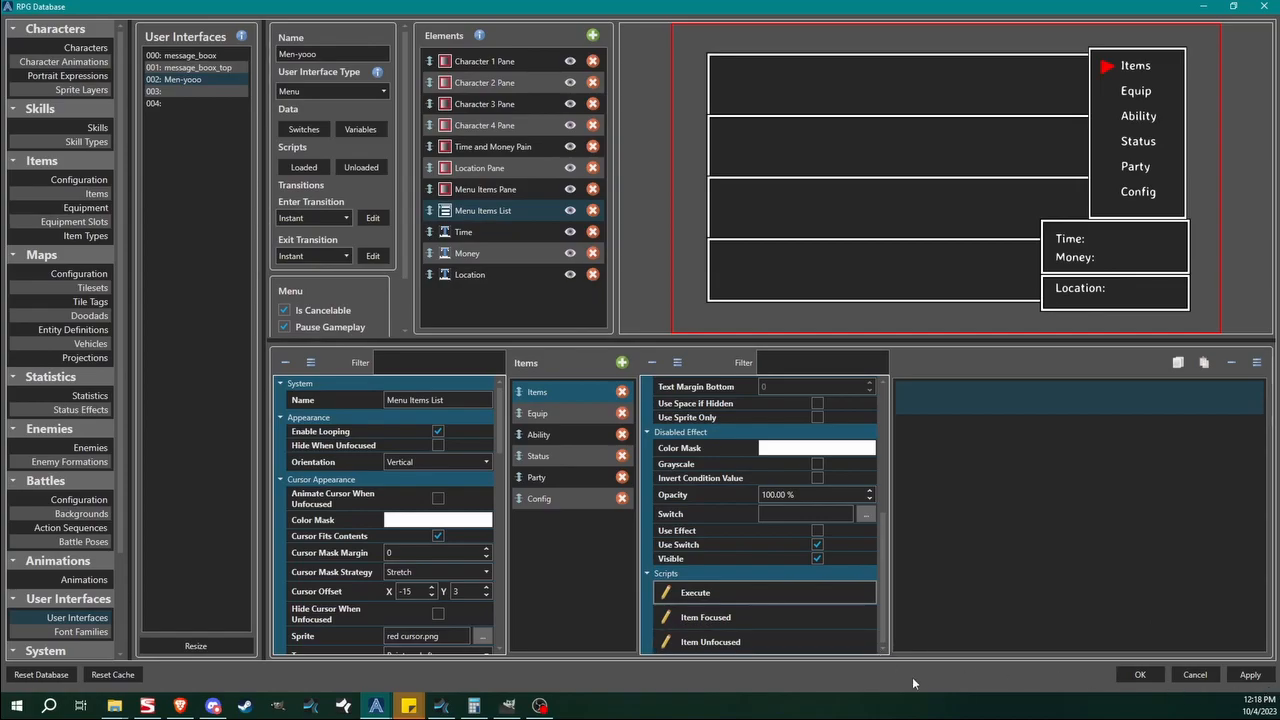
Apply the database changes and close the RPG Database.
{"action": "left_click", "coordinate": [960, 705]}
{"action": "left_click", "coordinate": [1250, 674]}
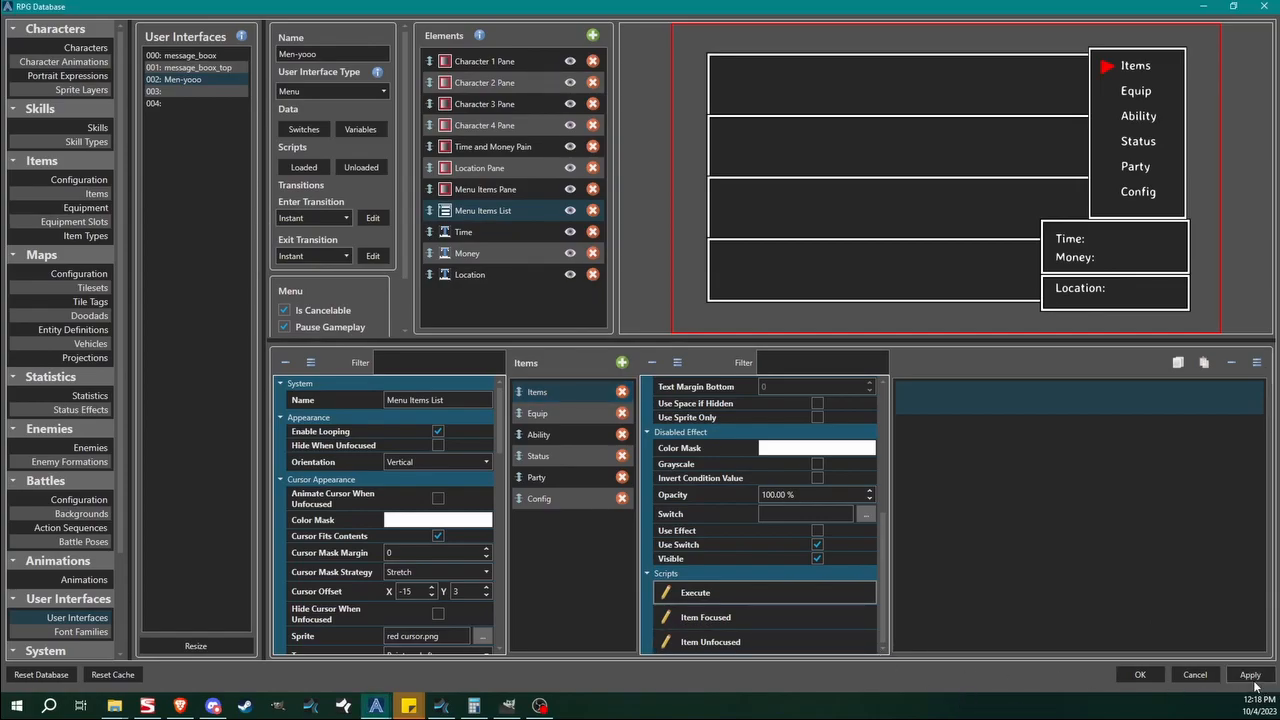
{"action": "left_click", "coordinate": [1140, 674]}
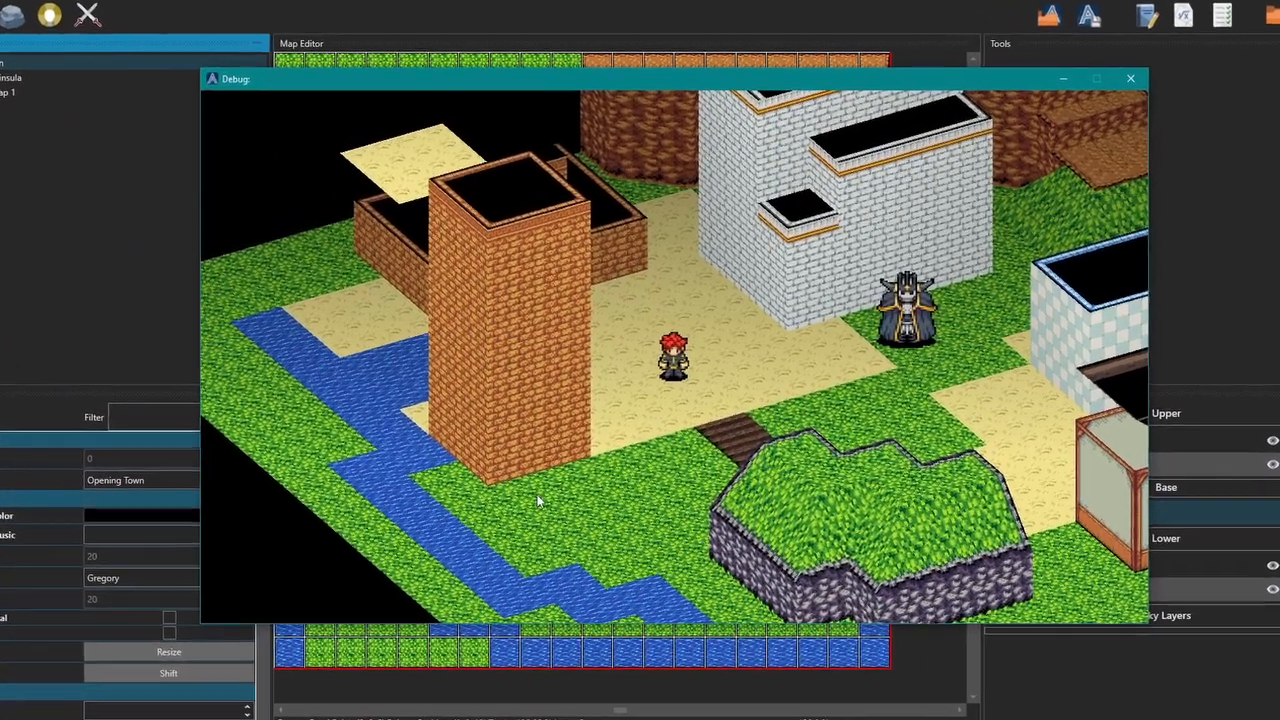
Retest the custom menu in the debug game by opening it and moving the cursor down through its entries.
{"action": "key", "text": "Escape"}
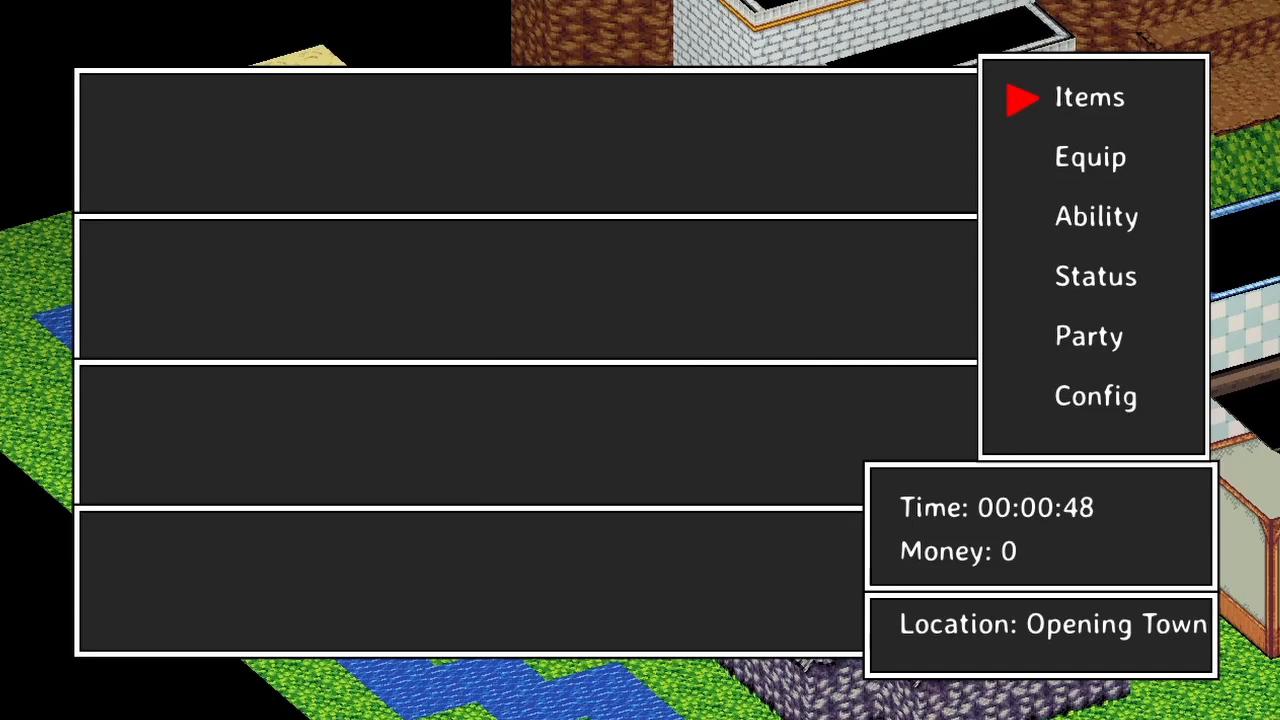
{"action": "key", "text": "Down"}
{"action": "key", "text": "Down"}
{"action": "key", "text": "Down"}
{"action": "key", "text": "Down"}
{"action": "key", "text": "Down"}
{"action": "key", "text": "Down"}
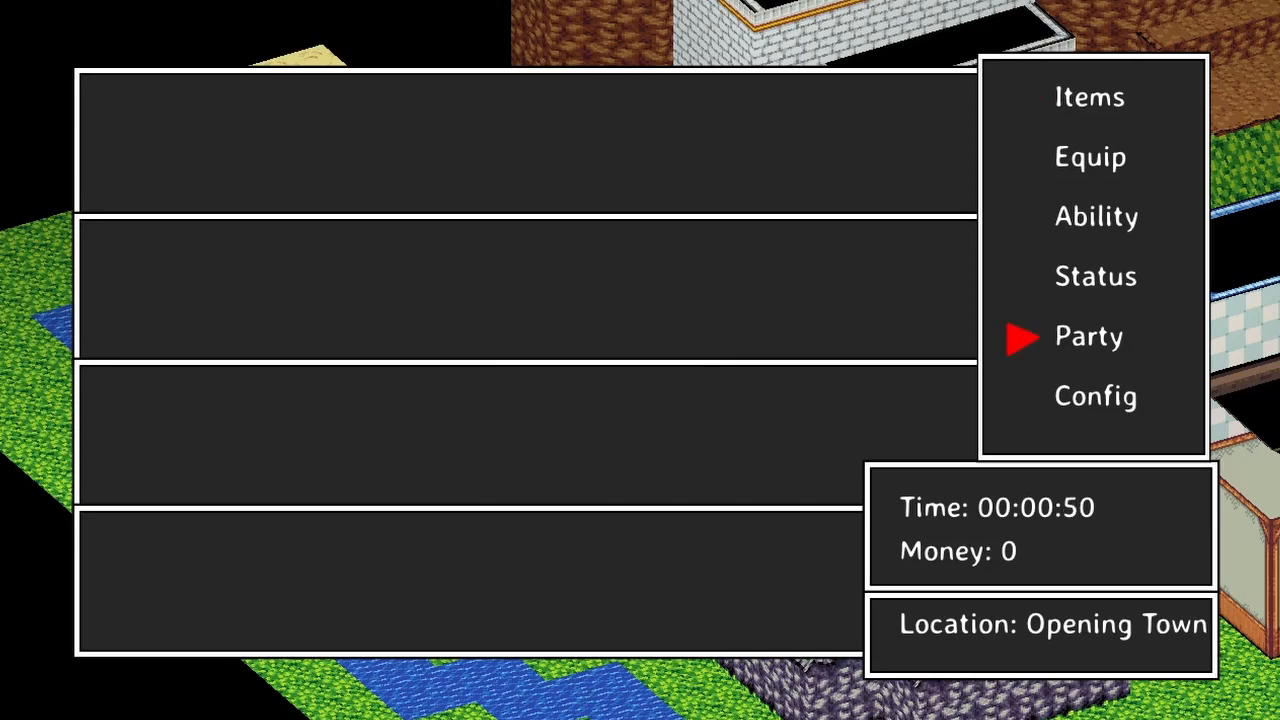